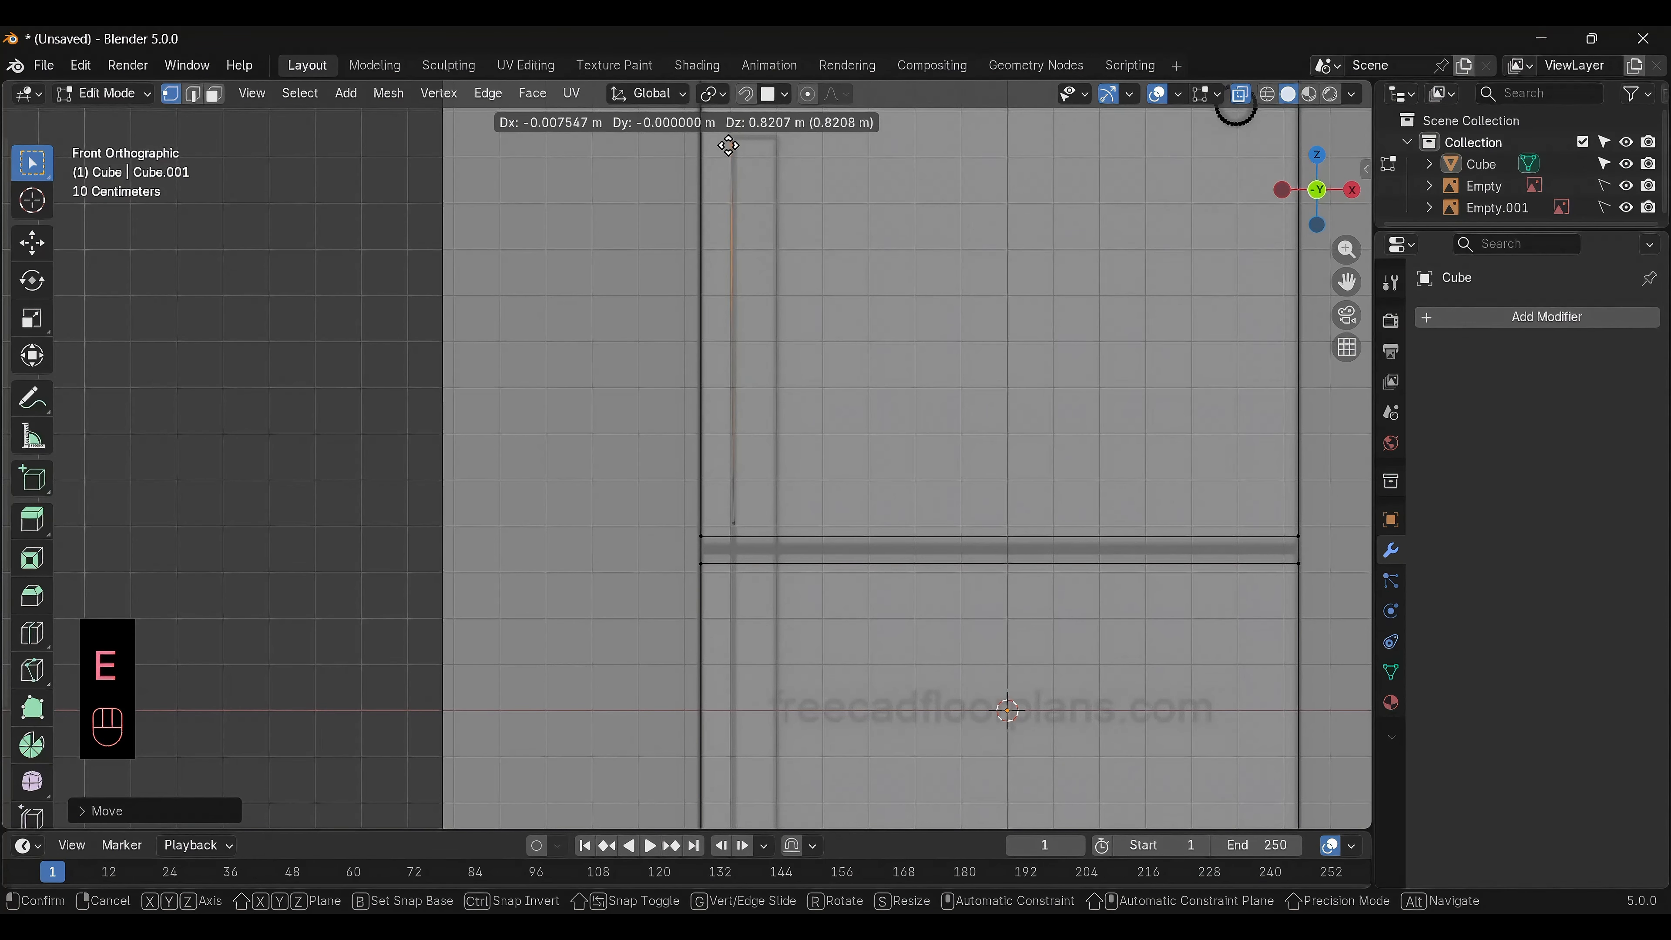
Extrude the handle outline's vertex about 0.82 m up the handle's left side and align it with the top-left corner in the front reference
left_click(732, 142)
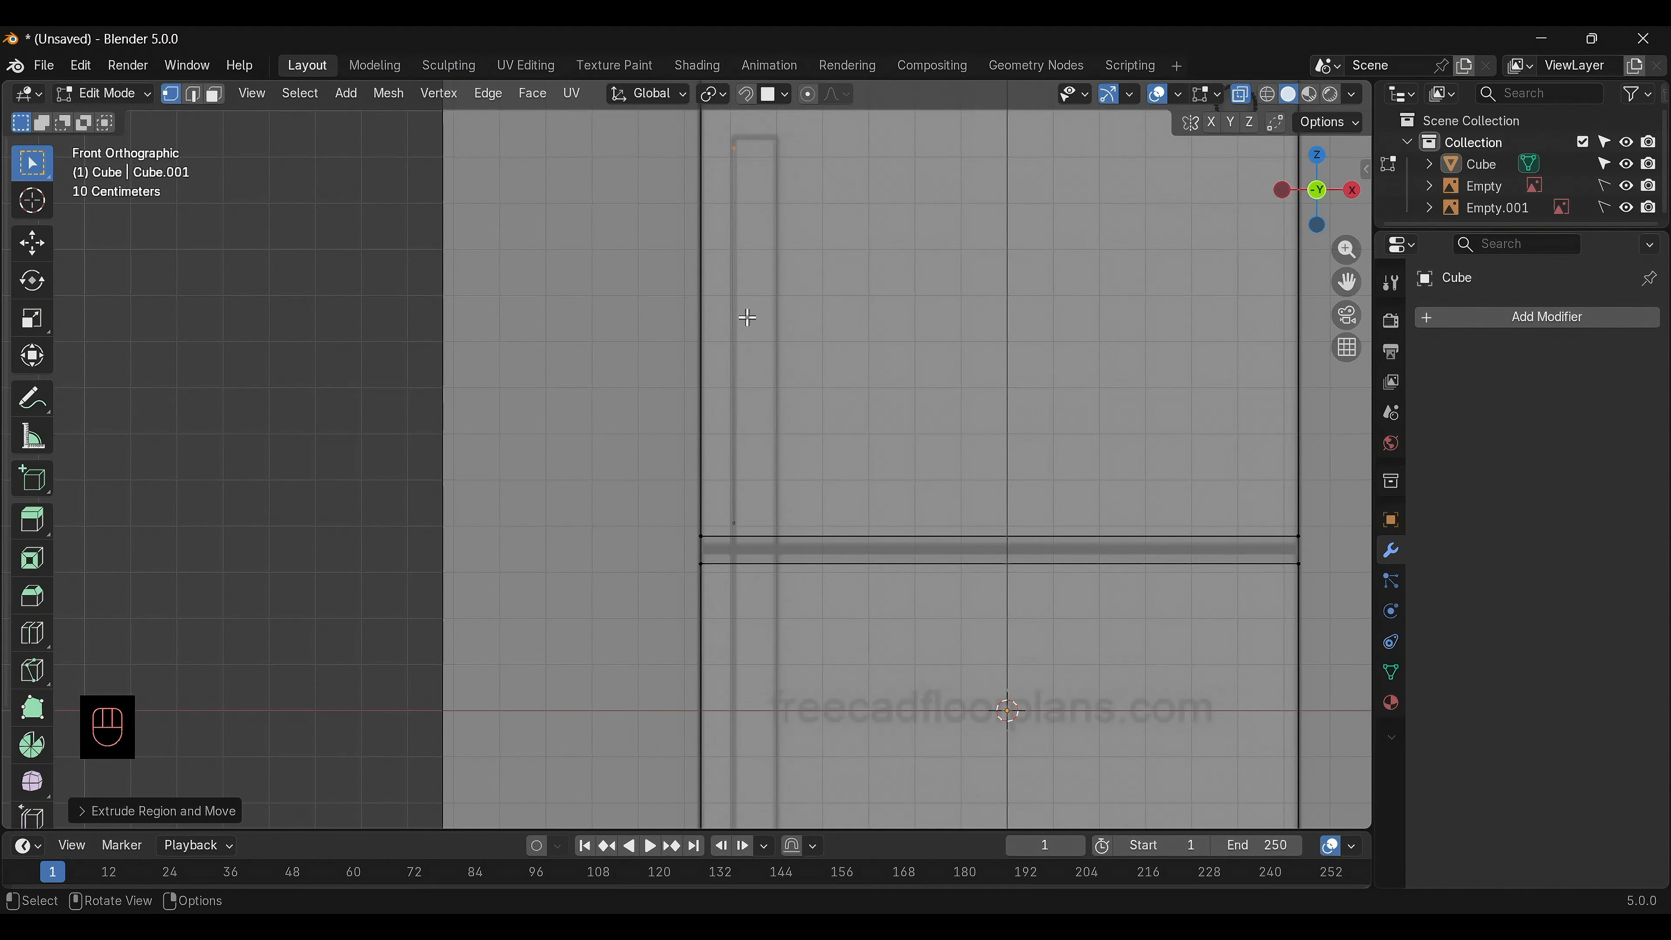
middle_click_drag(829, 268, 805, 510, "shift")
scroll(790, 474, "up", 2)
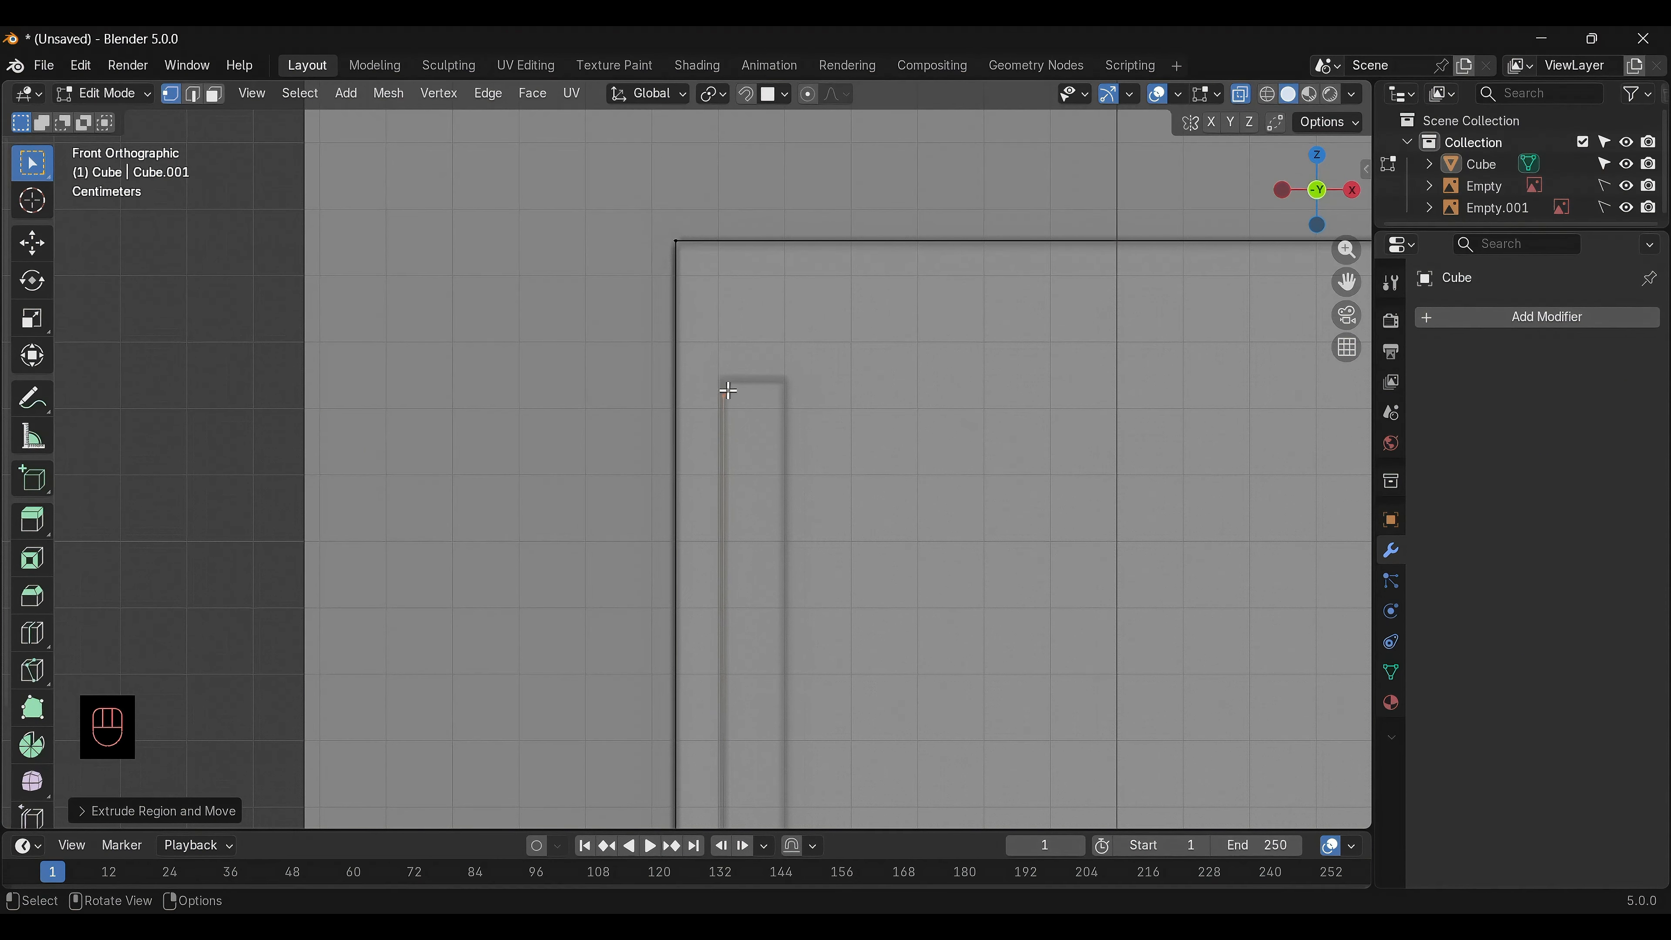
left_click_drag(726, 399, 721, 397)
key("g")
left_click(723, 380)
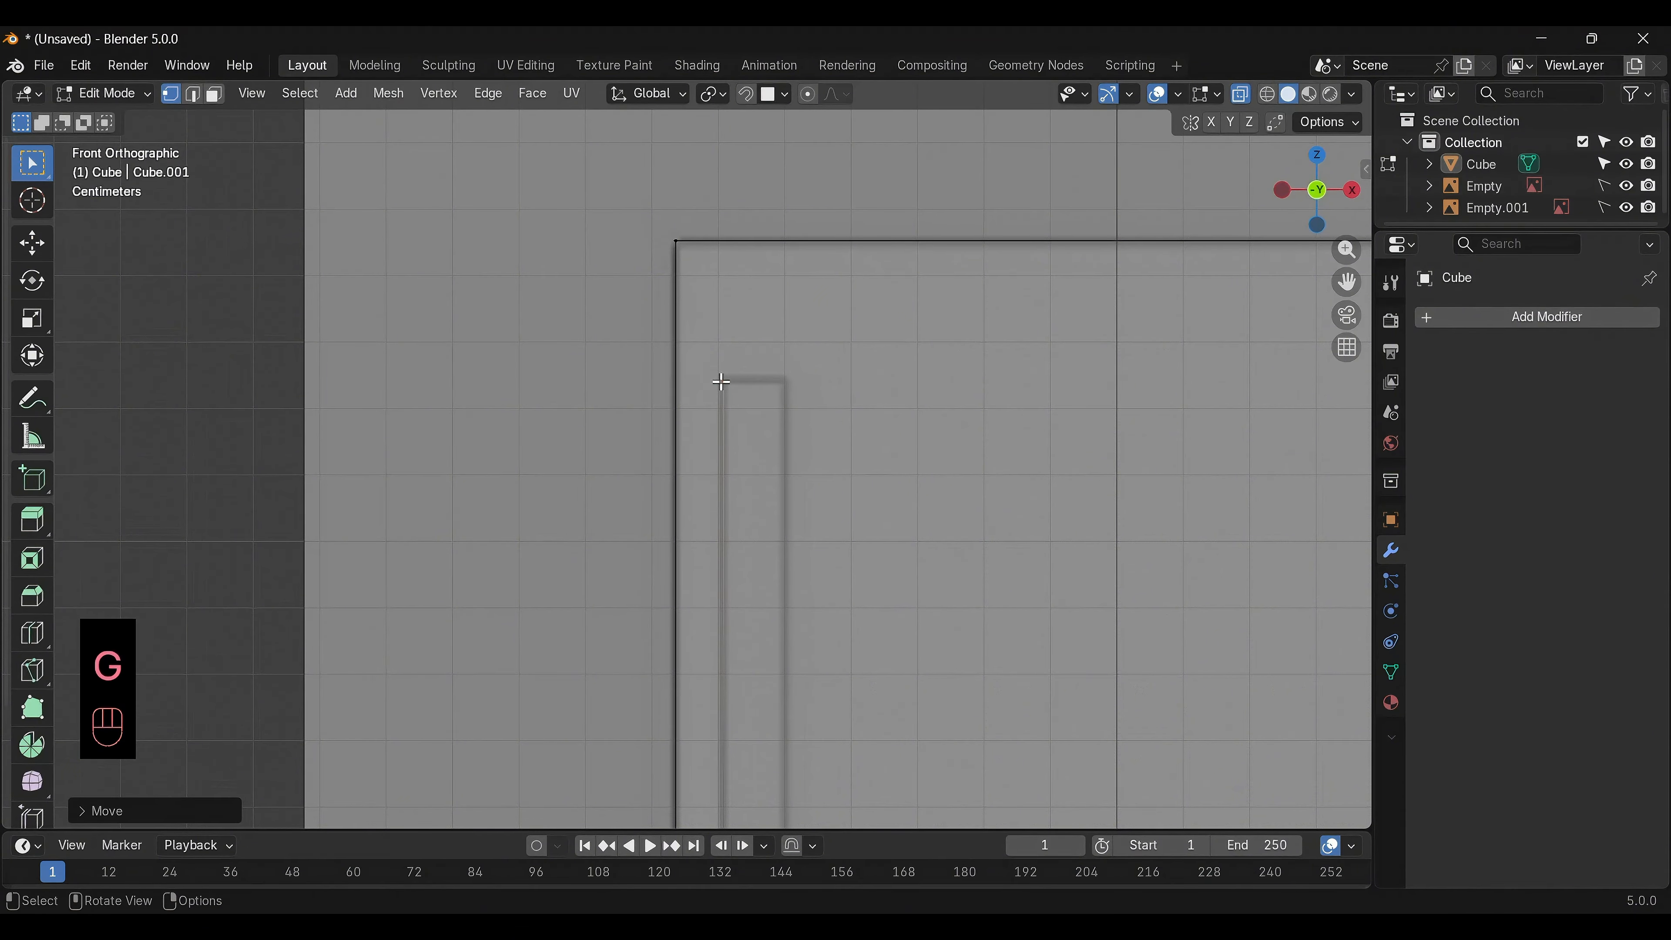
Extrude the outline across the handle's top and down its right side, bringing the end vertex near the upper door's bottom edge
key("e")
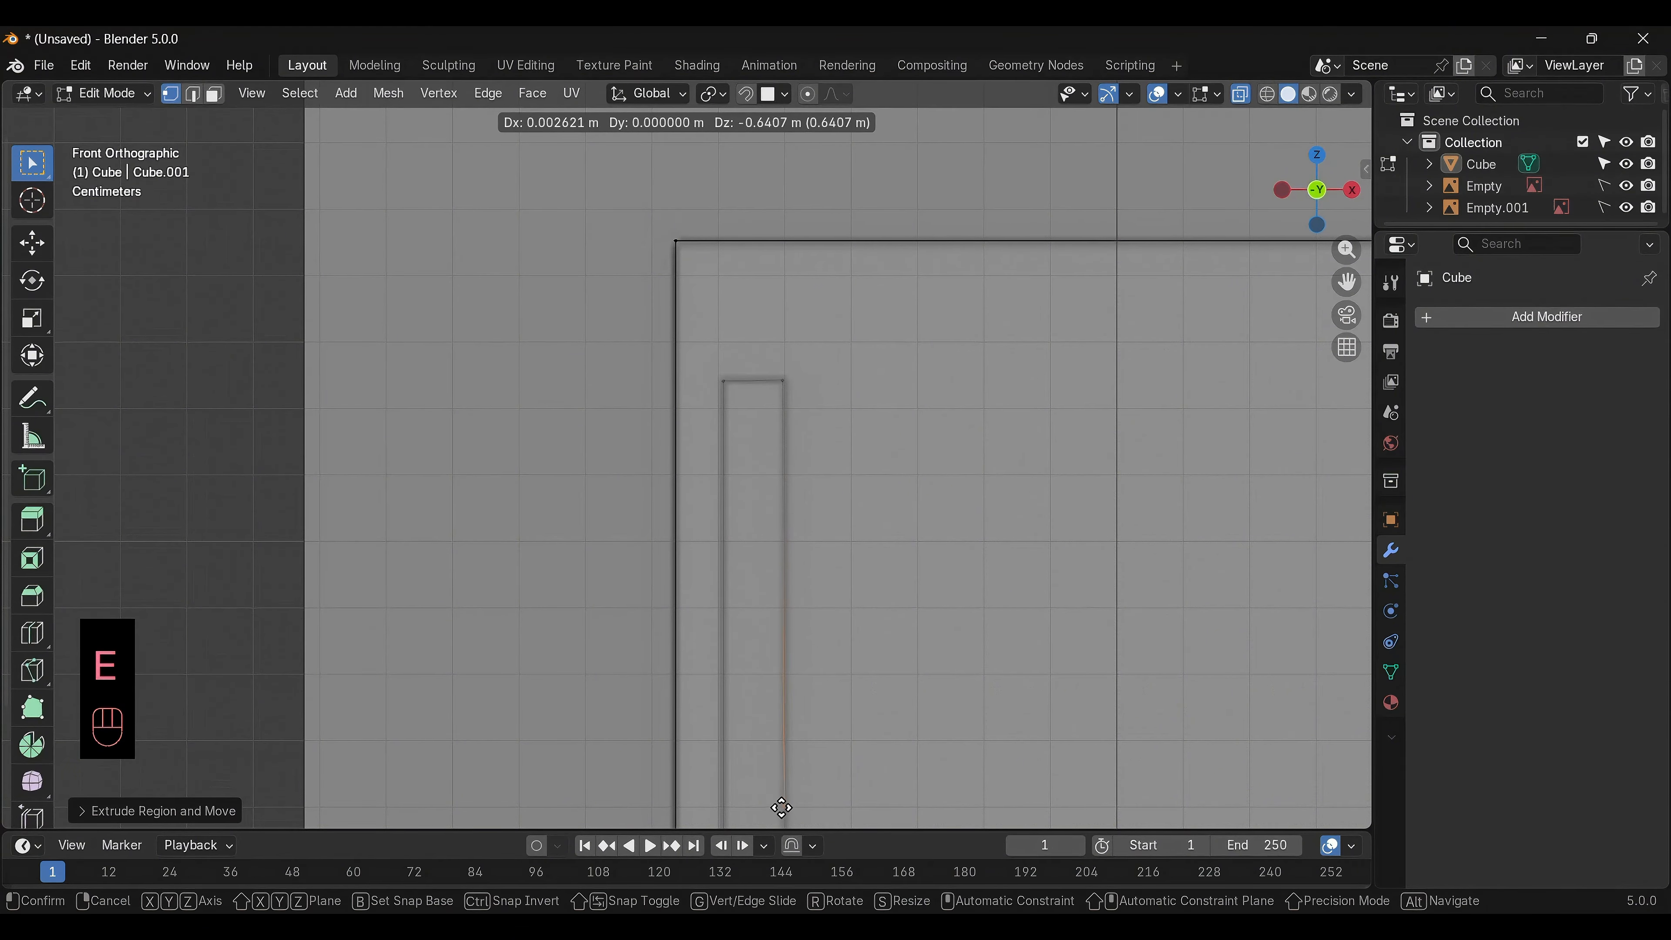
left_click(785, 804)
scroll(785, 783, "down", 2)
key("g")
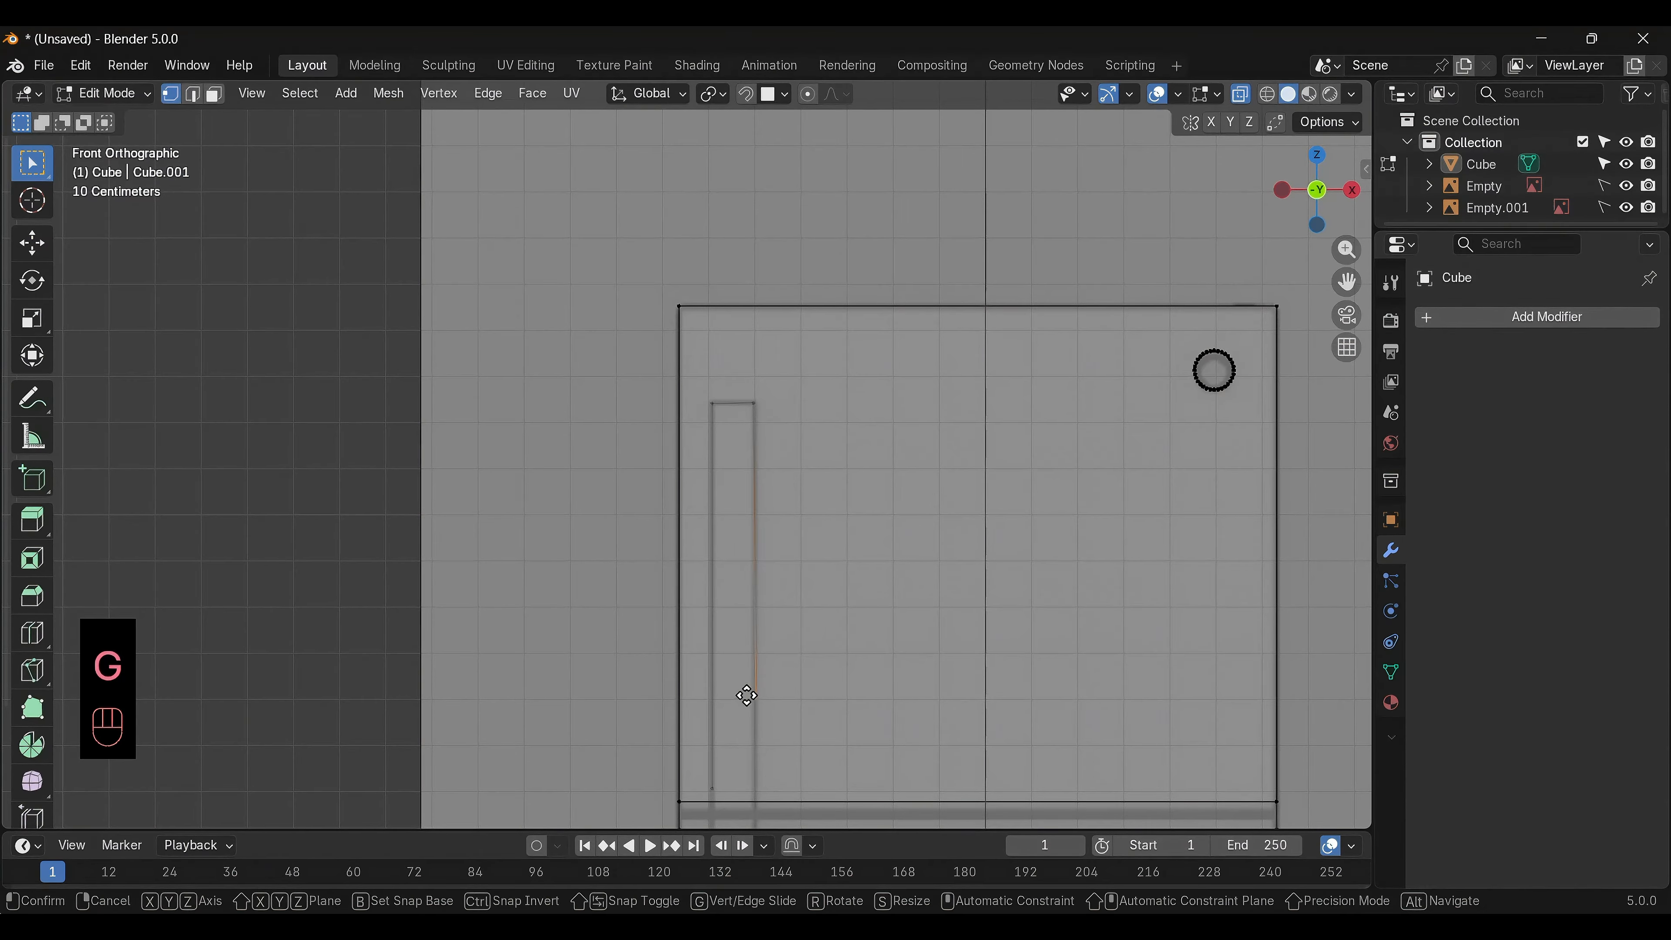
left_click(746, 781)
Move the handle outline's lower-right vertex level with the lower-left vertex, just above the upper door's bottom edge
scroll(746, 781, "down", 2)
left_click_drag(500, 592, 593, 630, "alt")
key("KP_3")
key("KP_1")
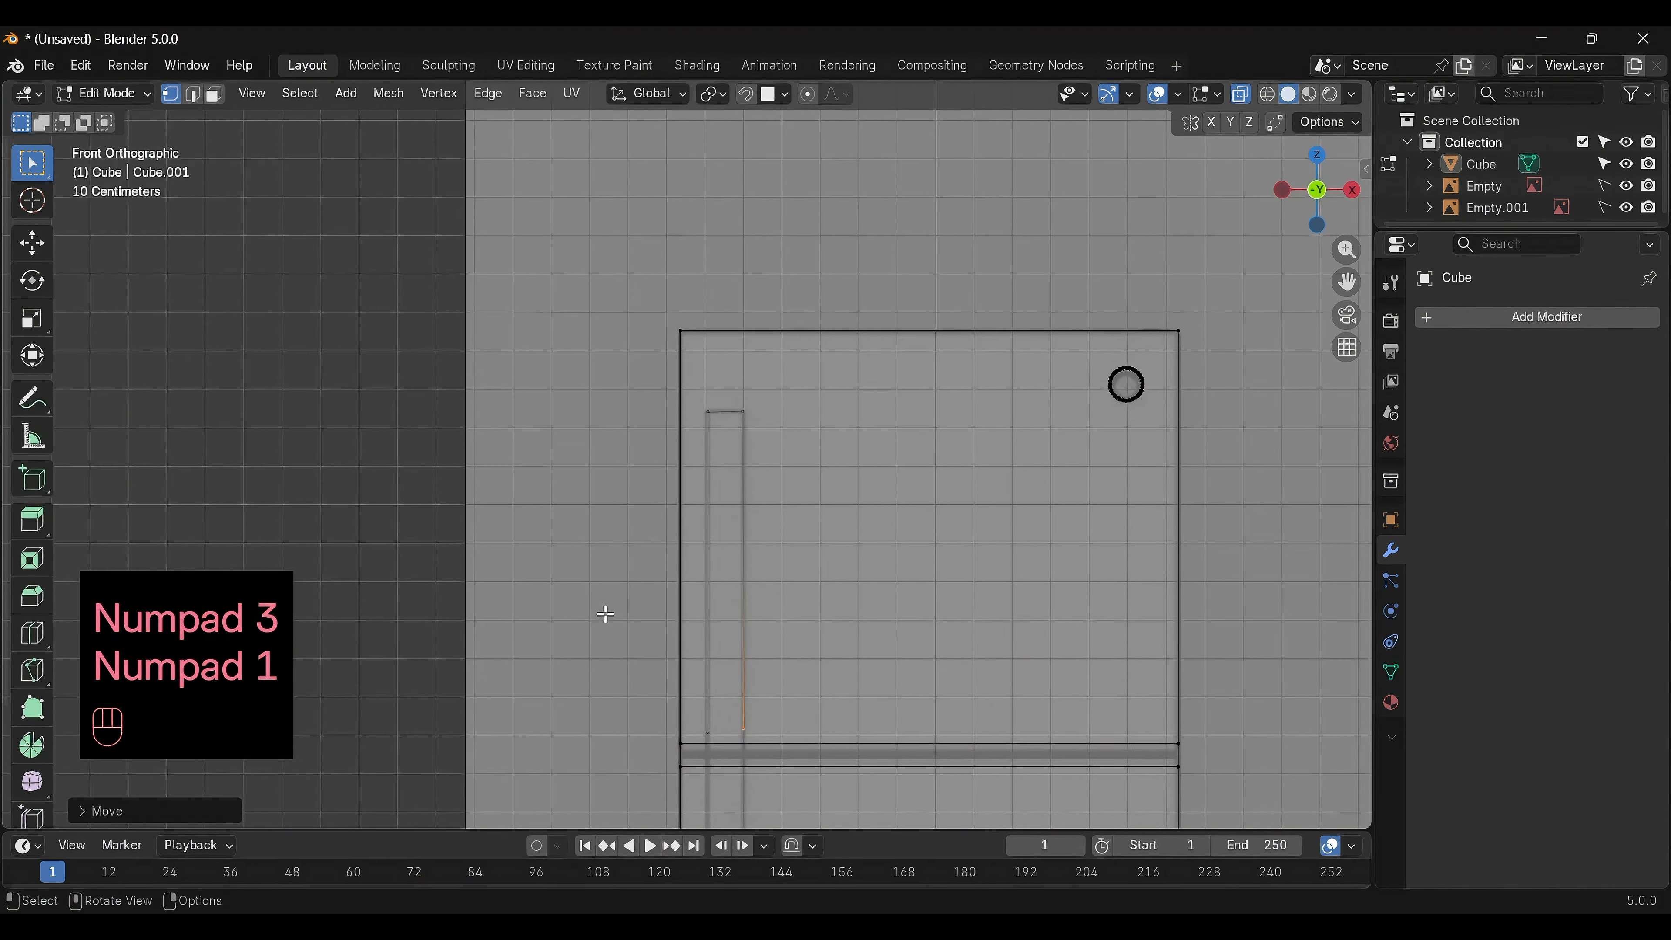
scroll(761, 623, "up", 5)
scroll(830, 496, "up", 2)
left_click_drag(829, 495, 854, 615, "alt+shift")
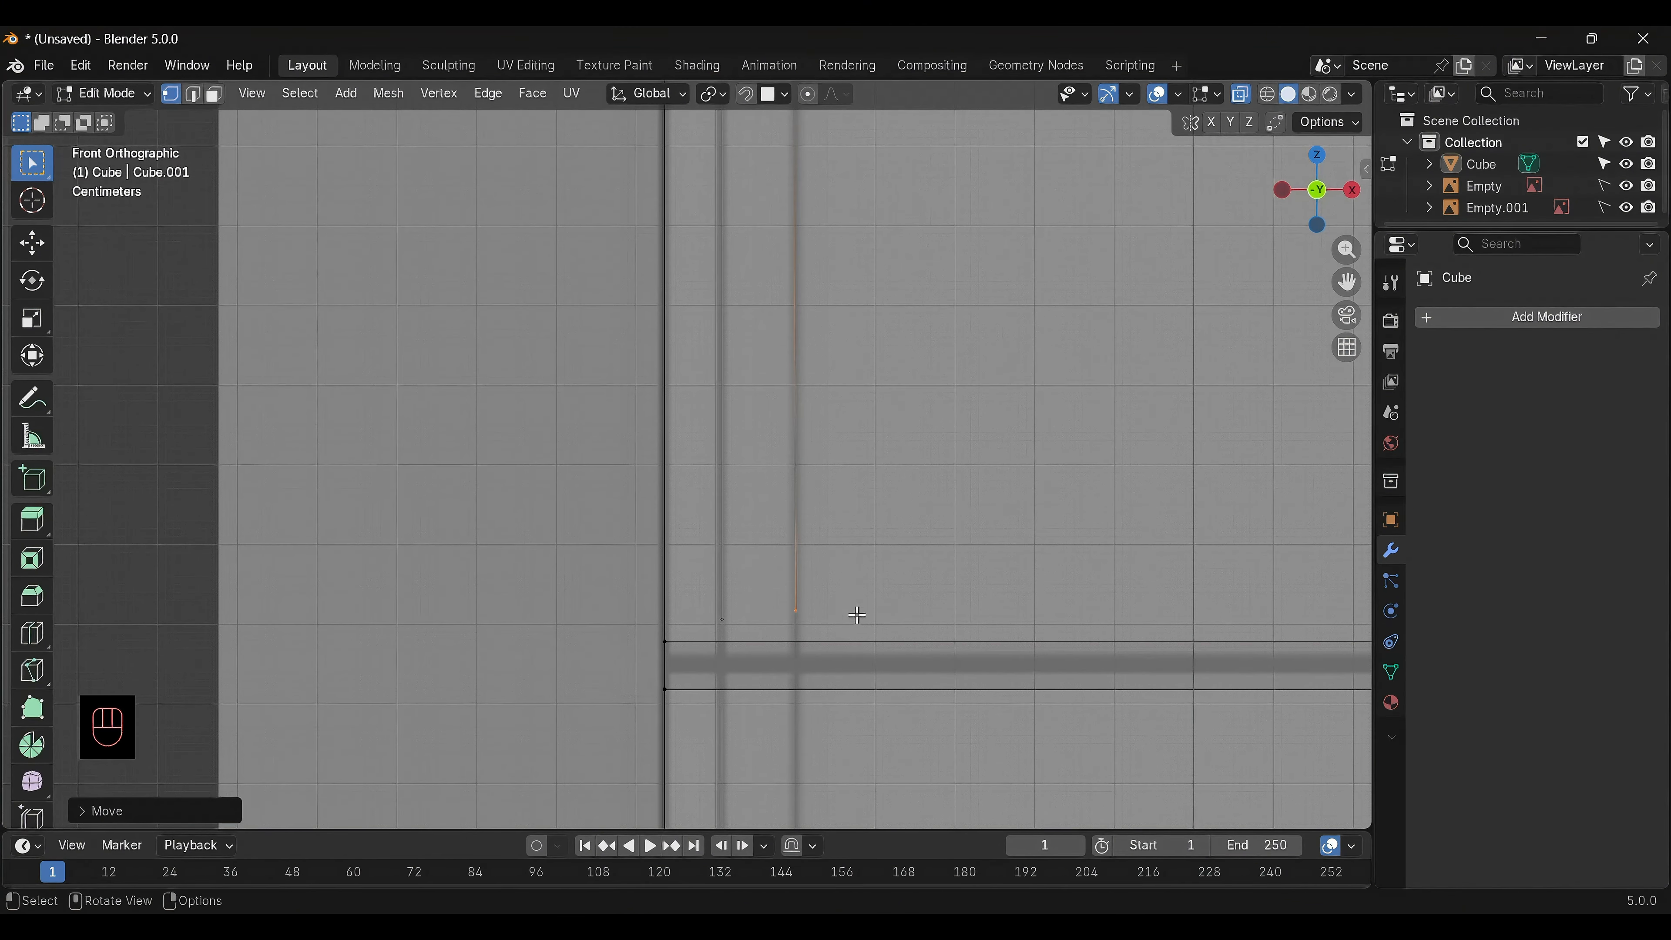
left_click_drag(693, 592, 822, 620)
key("g")
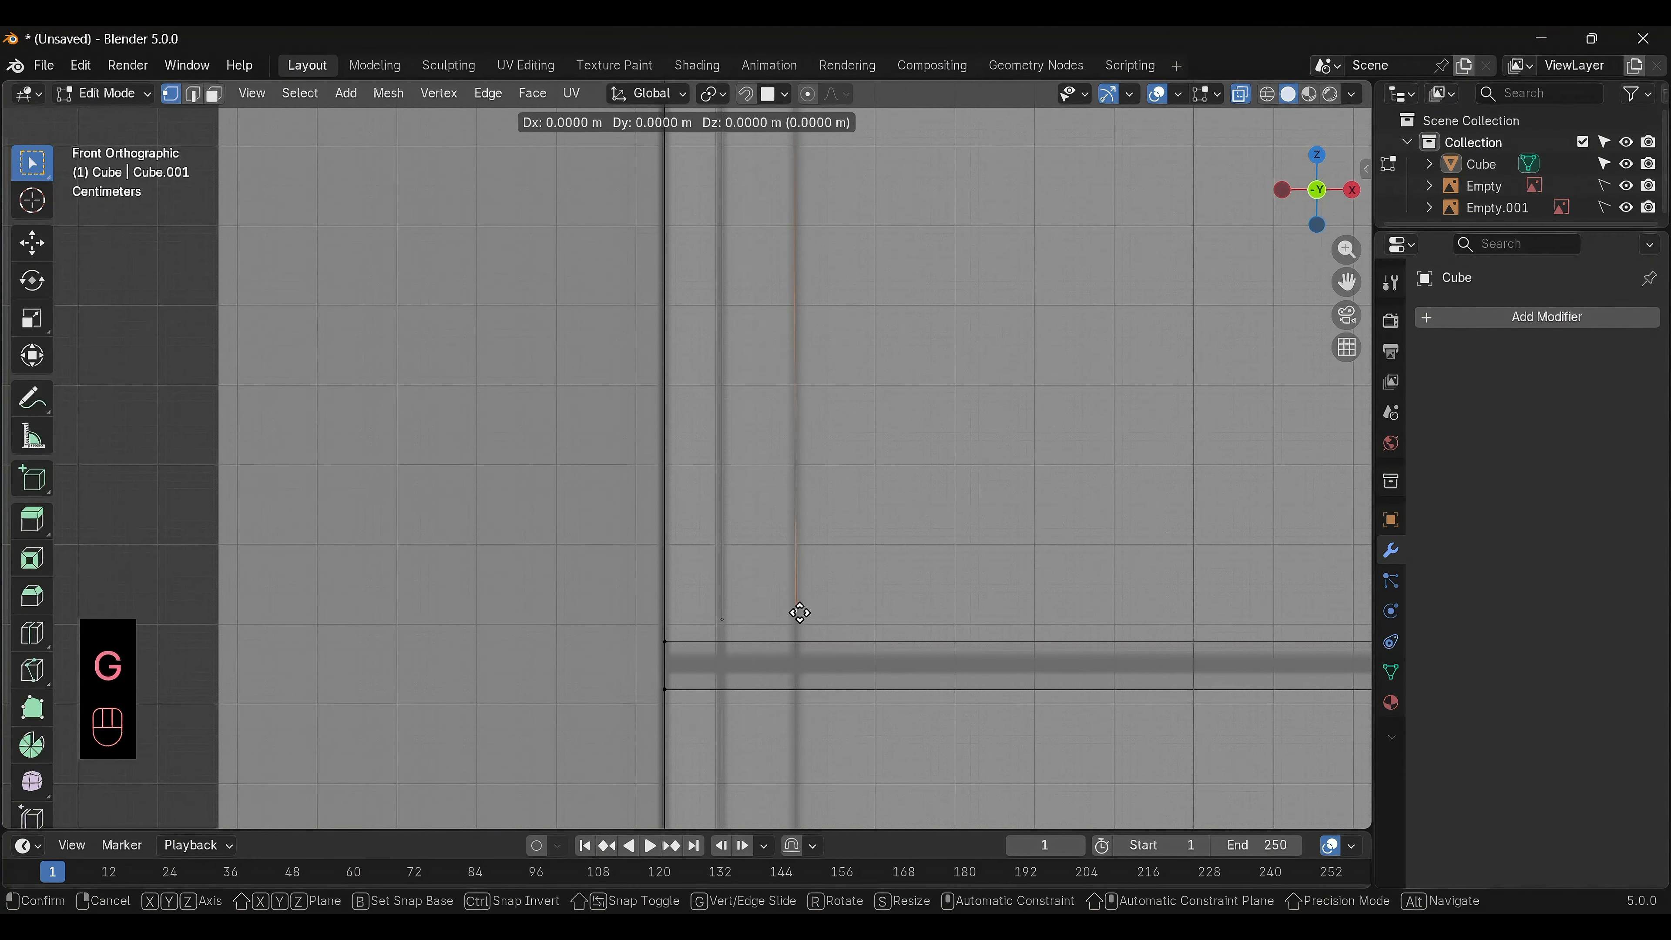
left_click(799, 620)
Extrude the handle outline's bottom edge across to the lower-left corner and merge the overlapping vertices to close it
key("e")
left_click(718, 619)
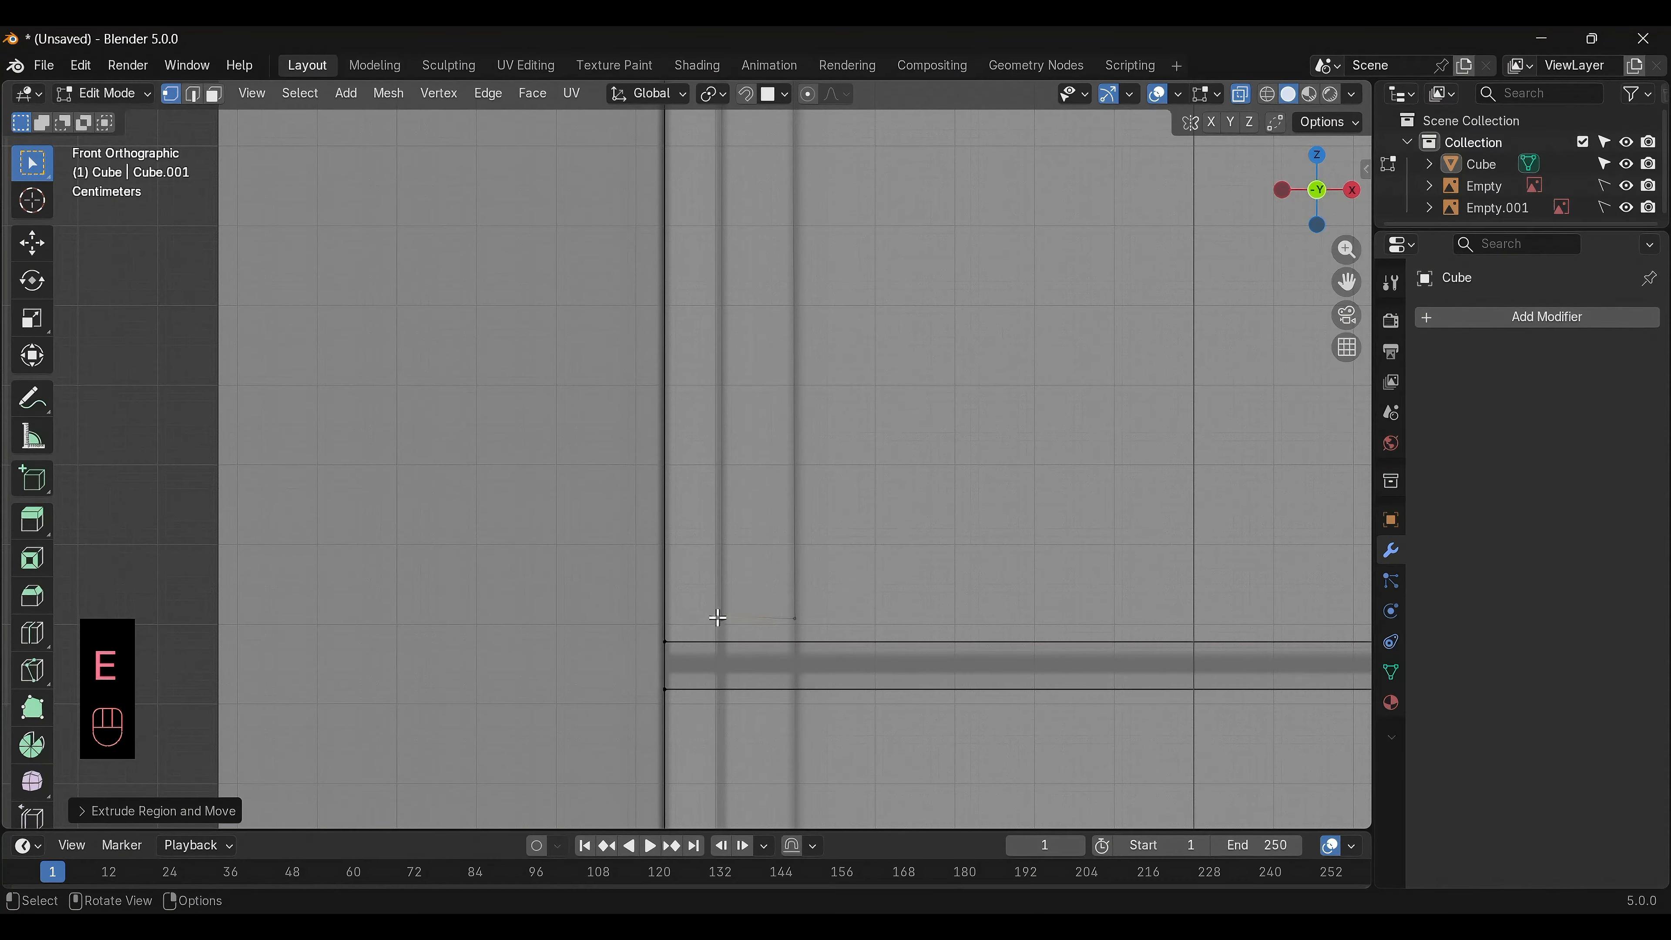
key("m")
left_click(738, 633)
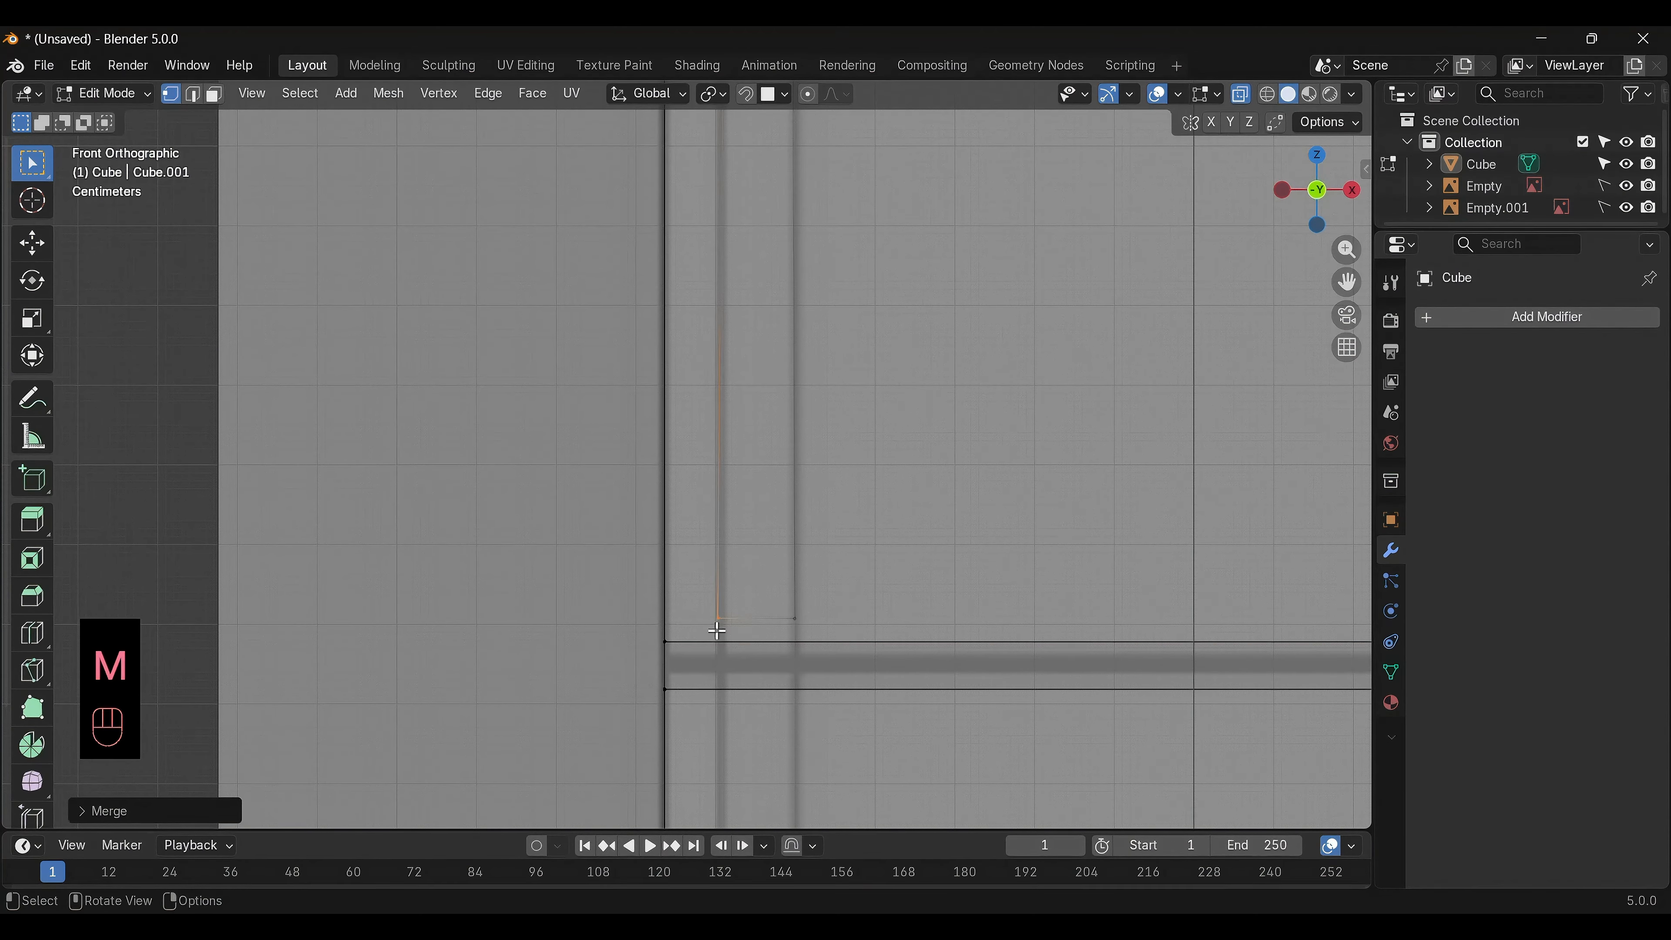
left_click(914, 549)
Switch to edge selection, select the handle outline's edges and fill them with a face
scroll(918, 548, "up", 1)
scroll(788, 508, "down", 1)
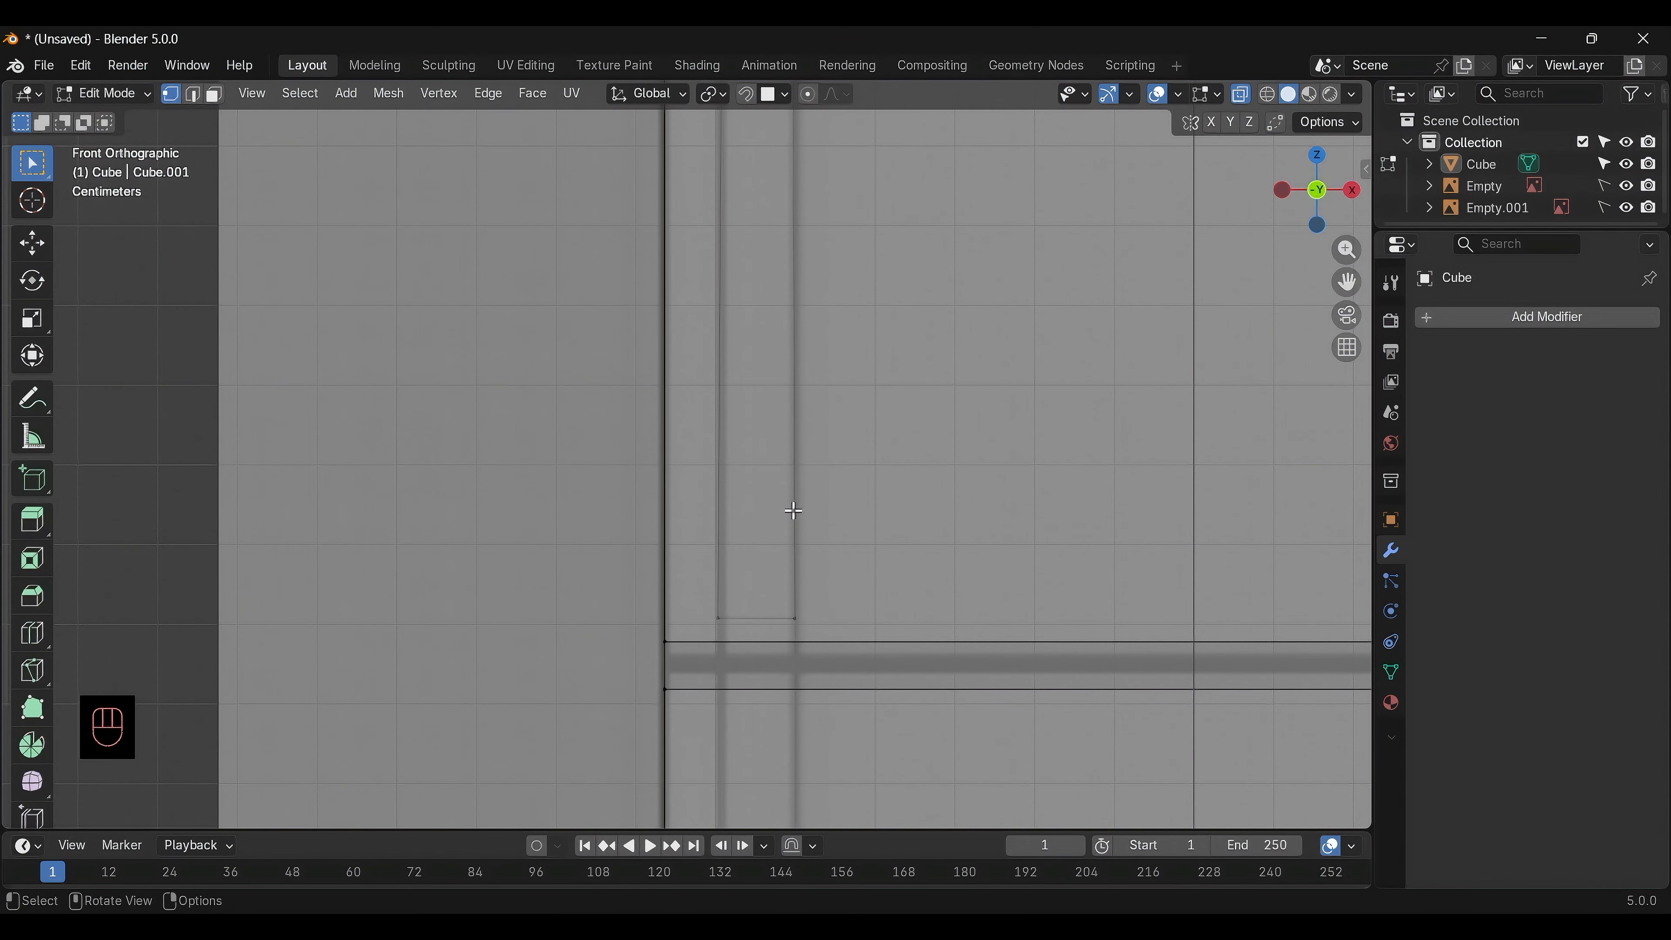
left_click(193, 94)
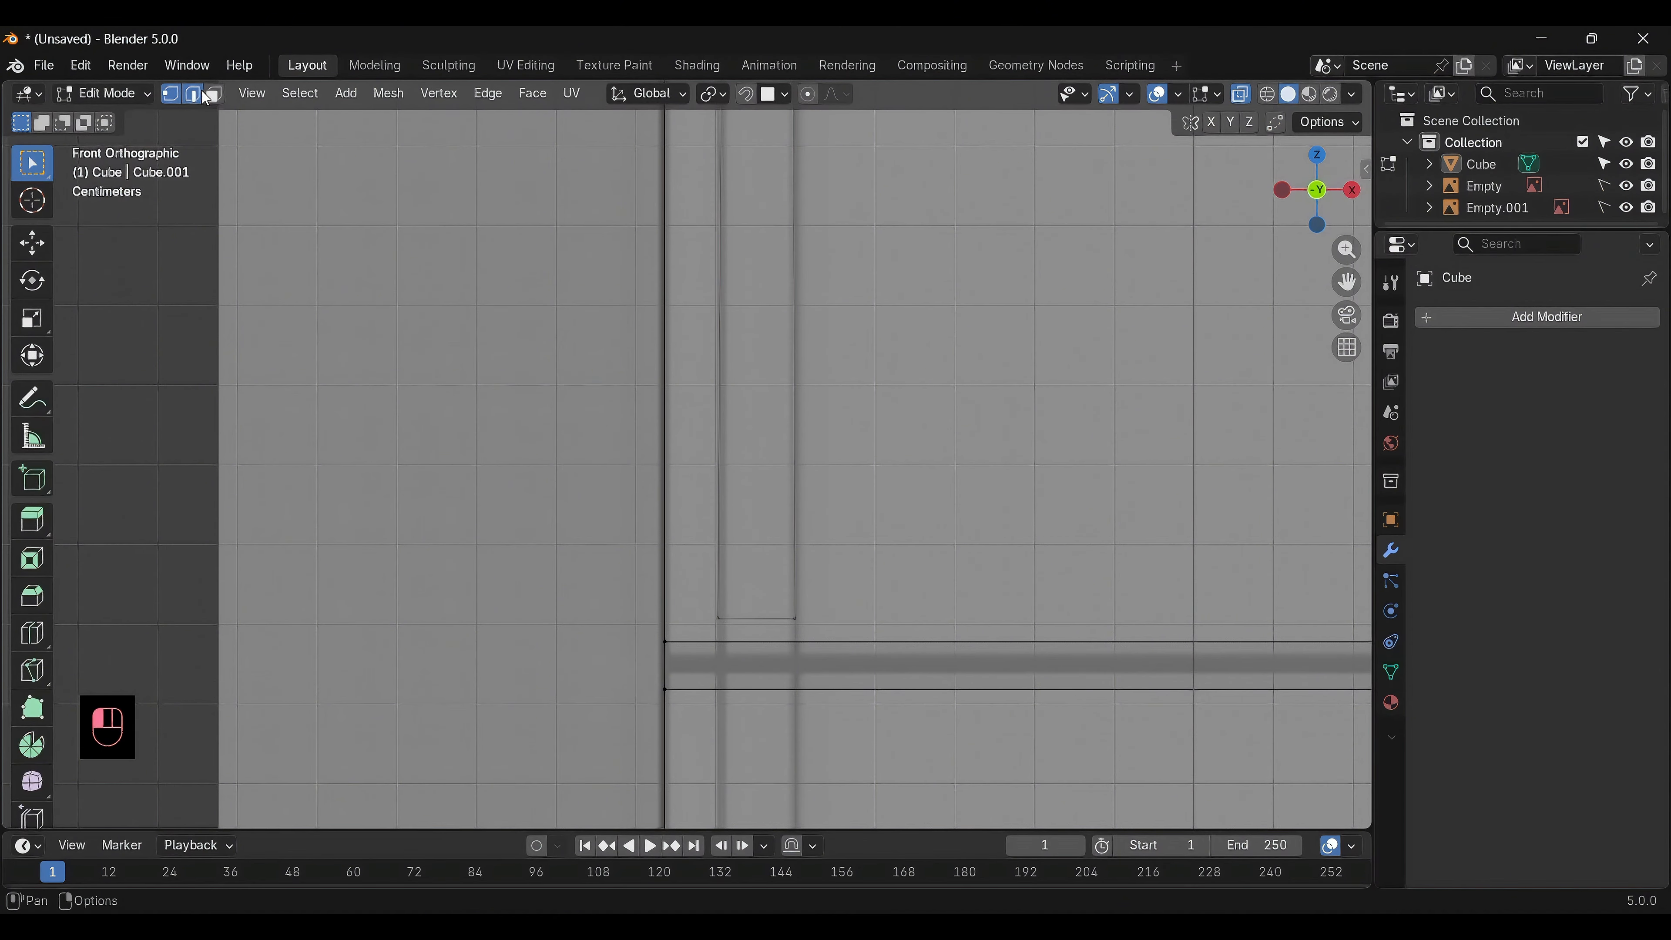
left_click(794, 365)
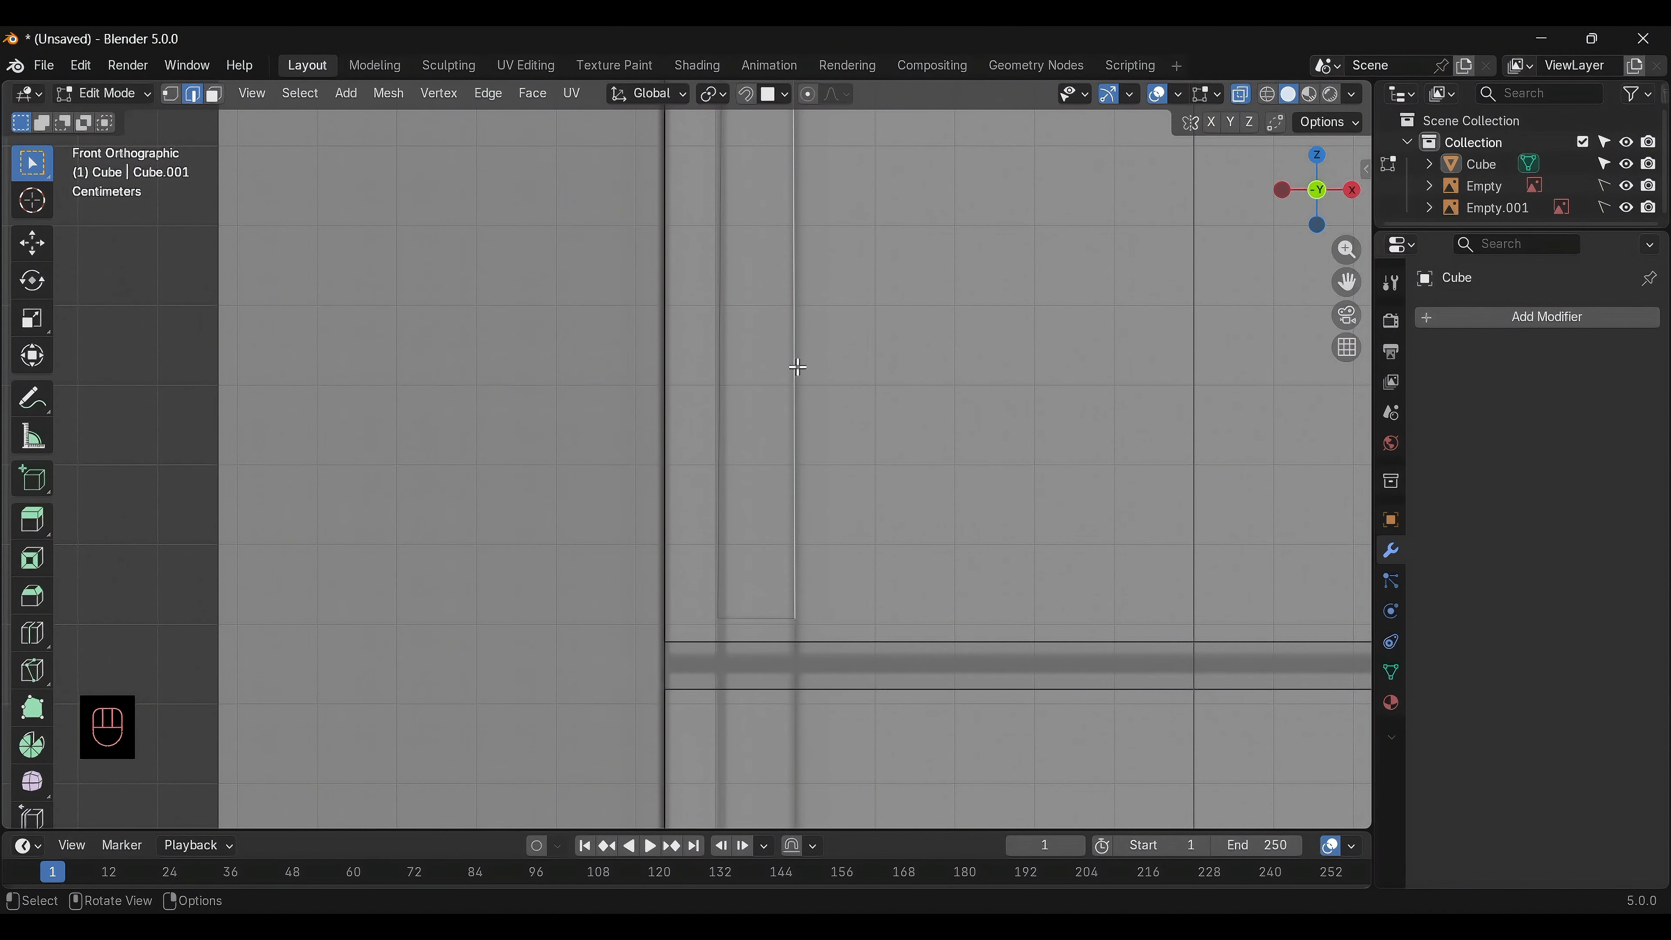
left_click(719, 377, "shift")
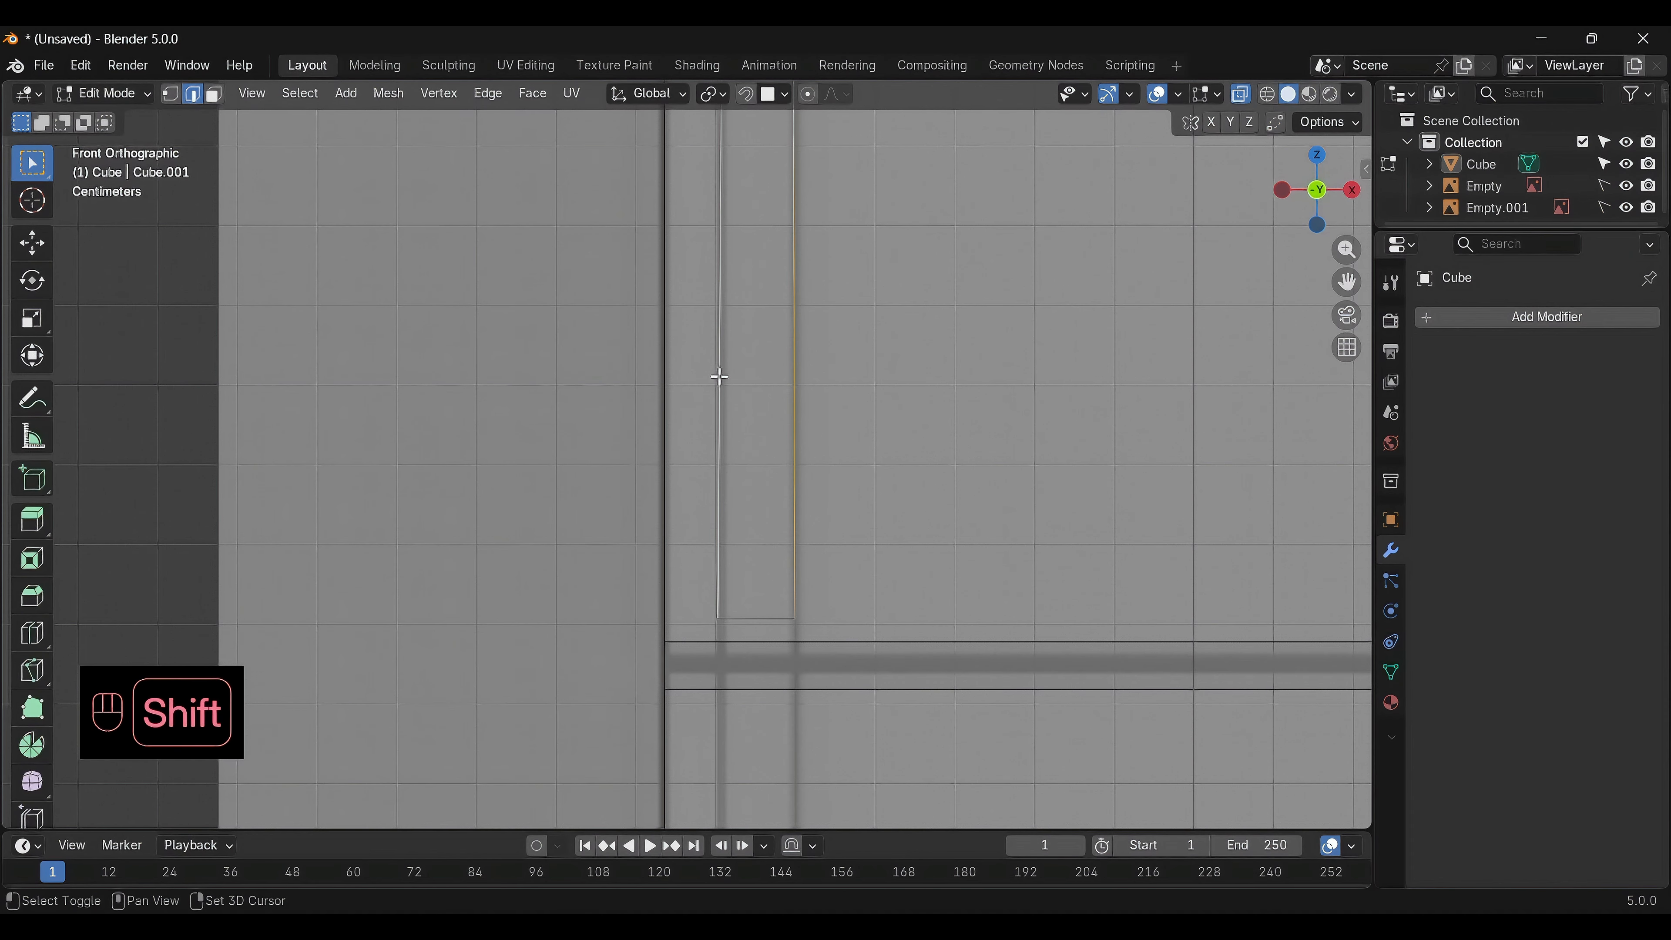
key("g")
left_click(761, 487)
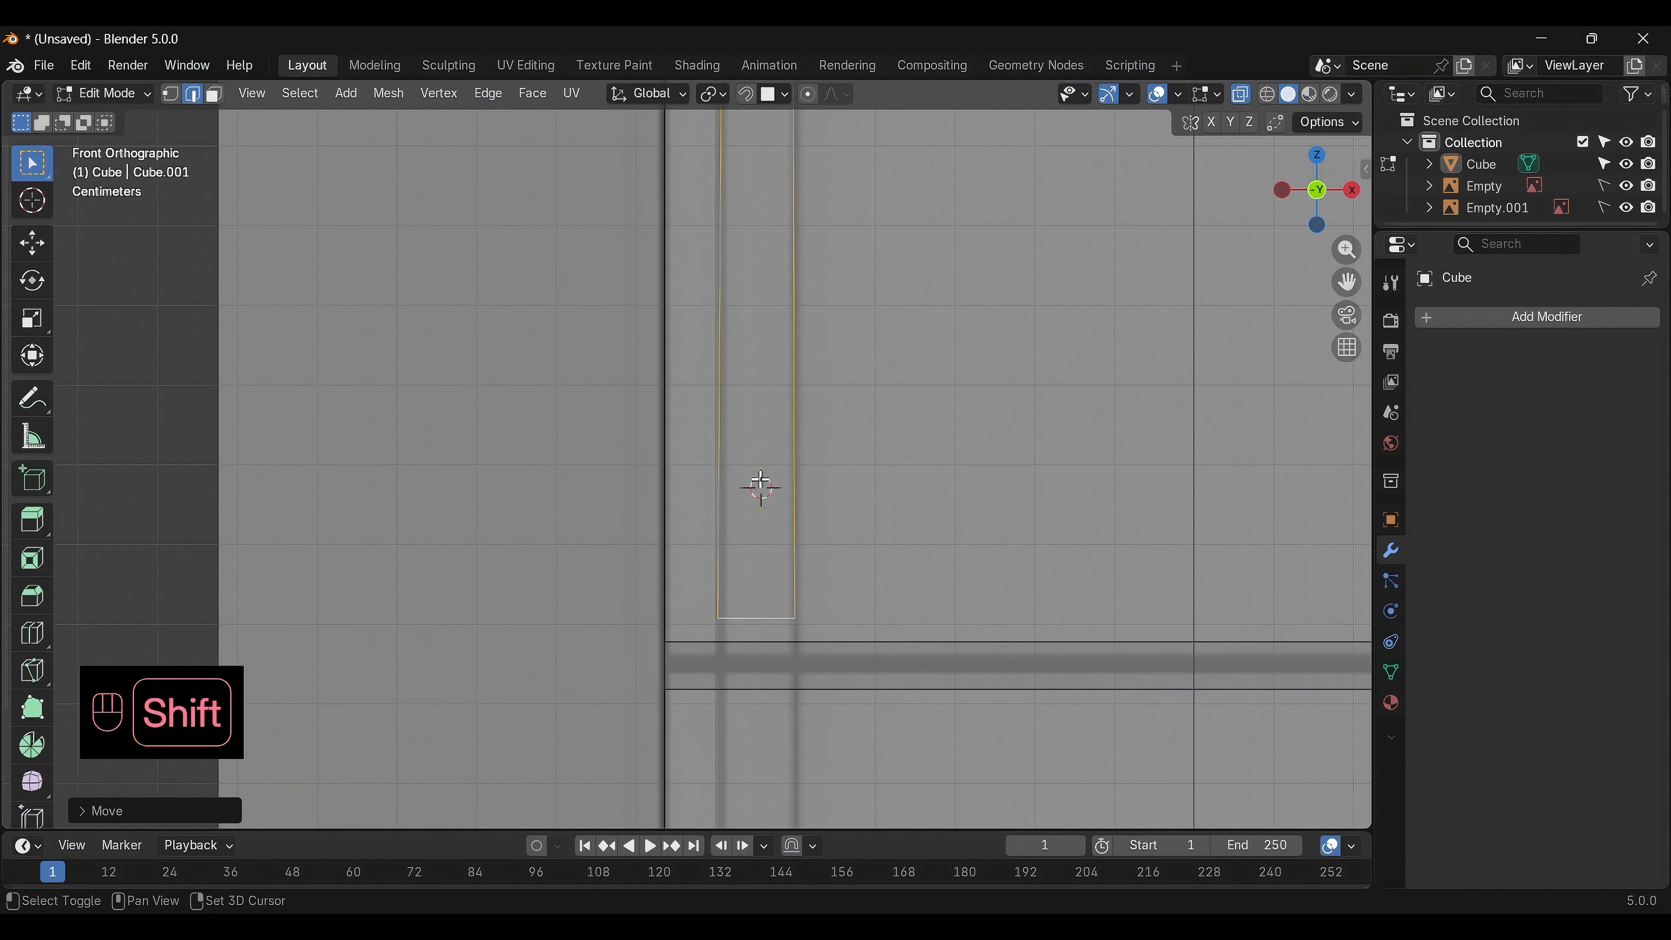
scroll(774, 431, "down", 4)
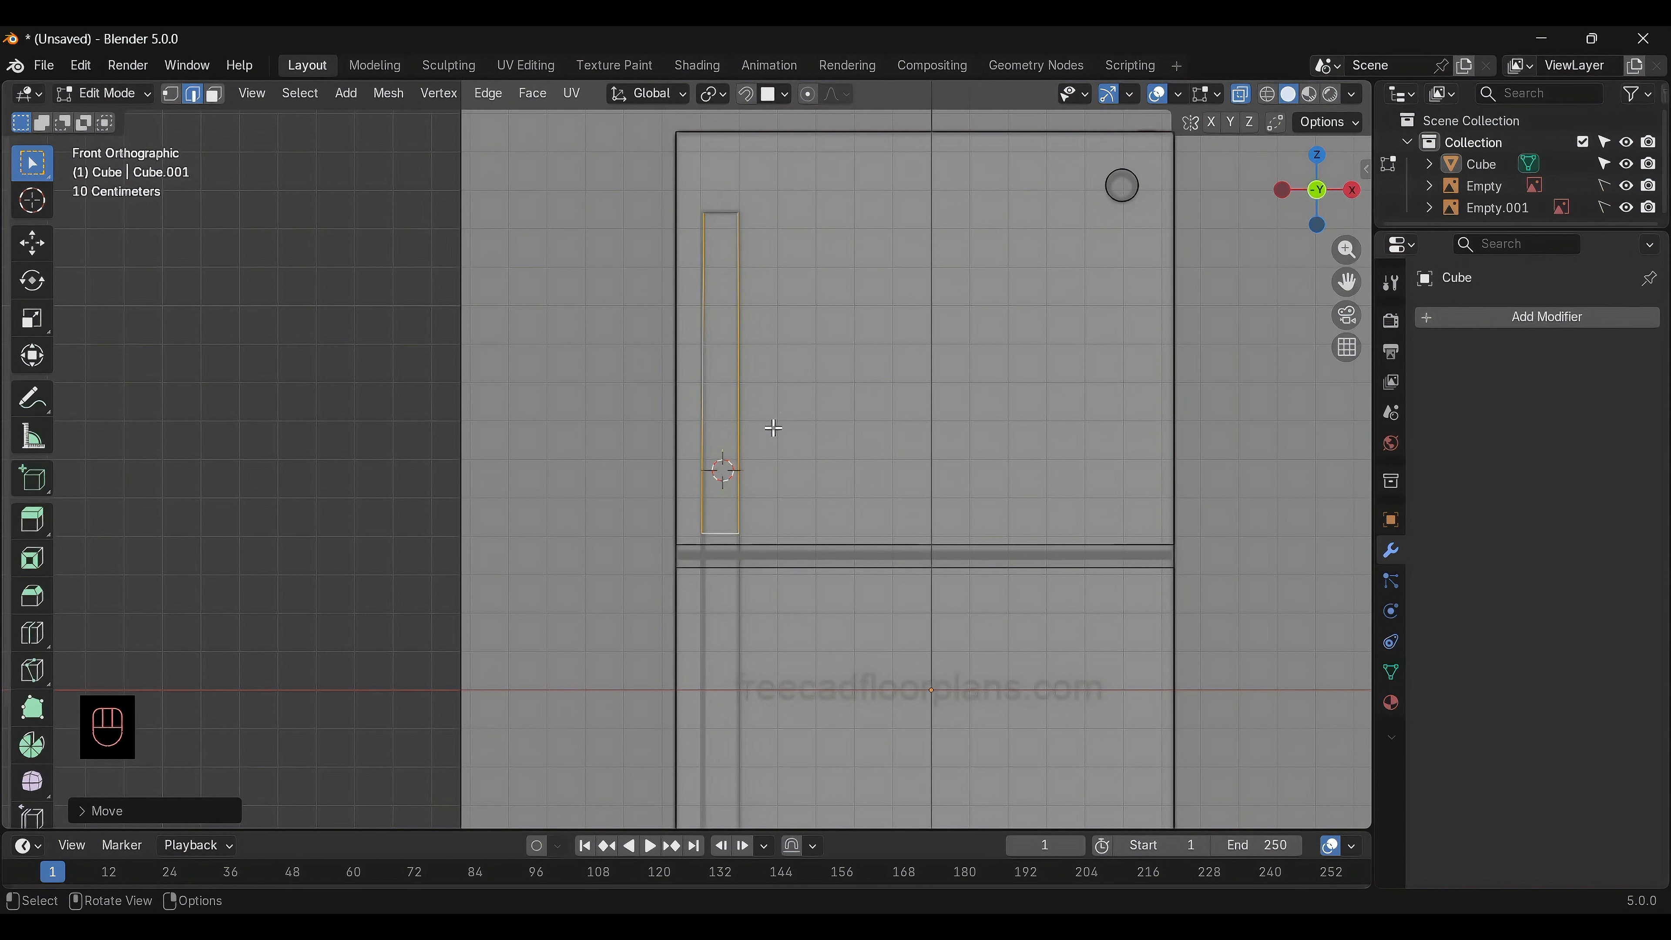
left_click(727, 211, "shift")
key("f")
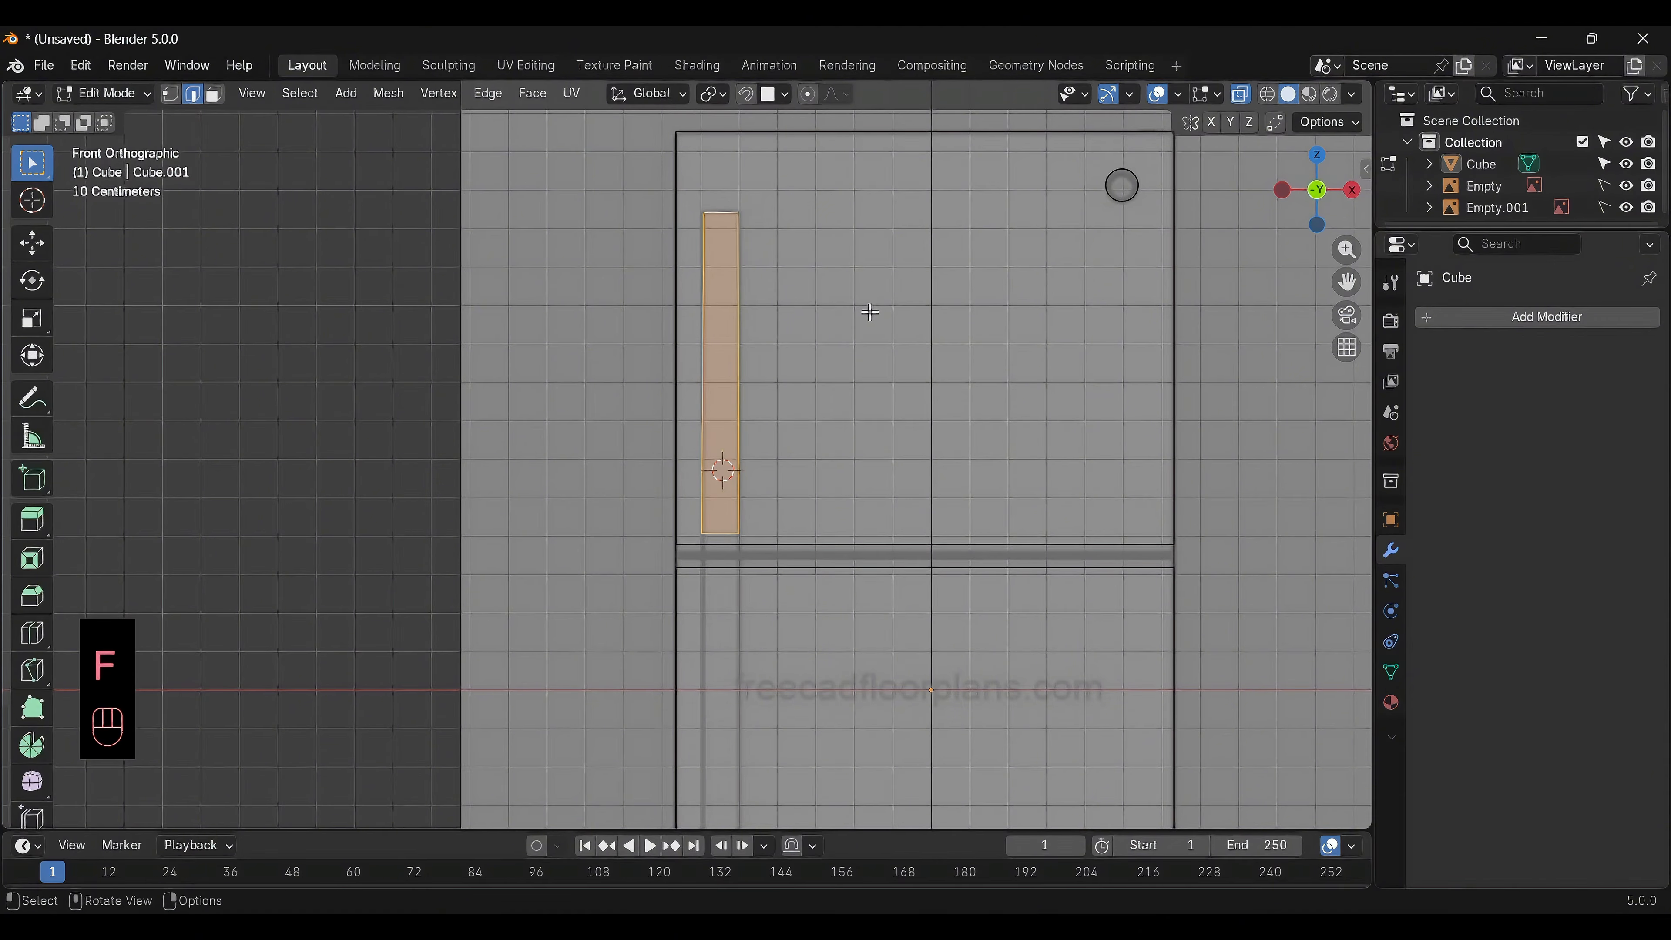
Examine the handle face's position against the refrigerator in perspective, side and front views
left_click(476, 417)
middle_click_drag(527, 515, 1102, 468, "alt")
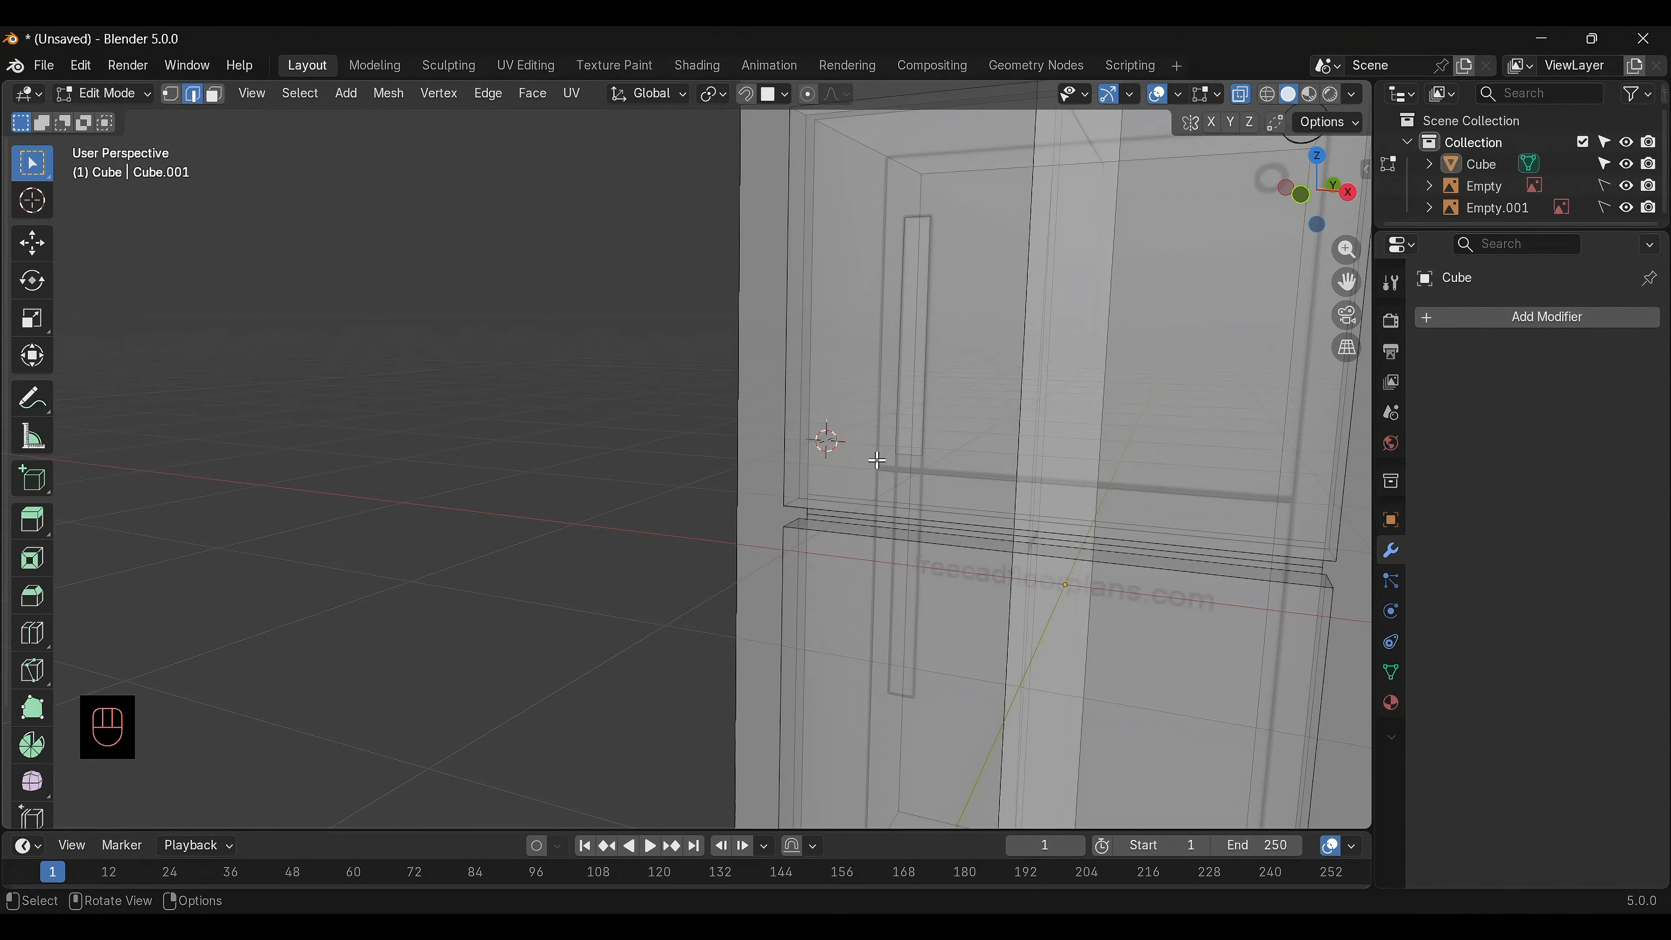
key("KP_3")
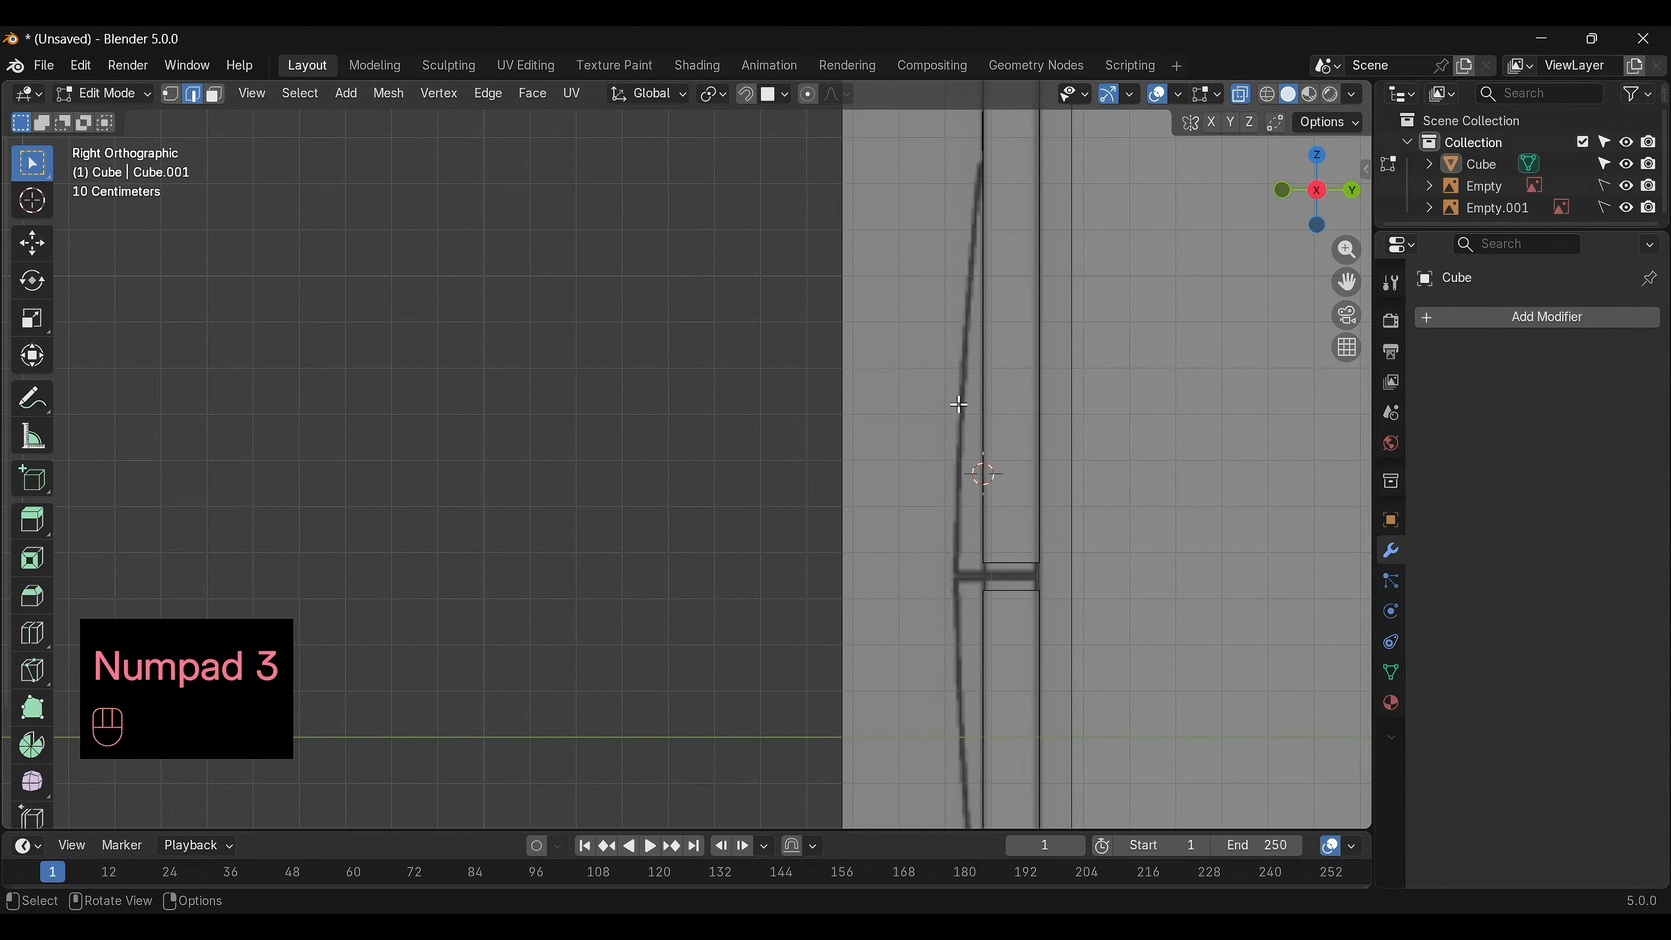
key("KP_1")
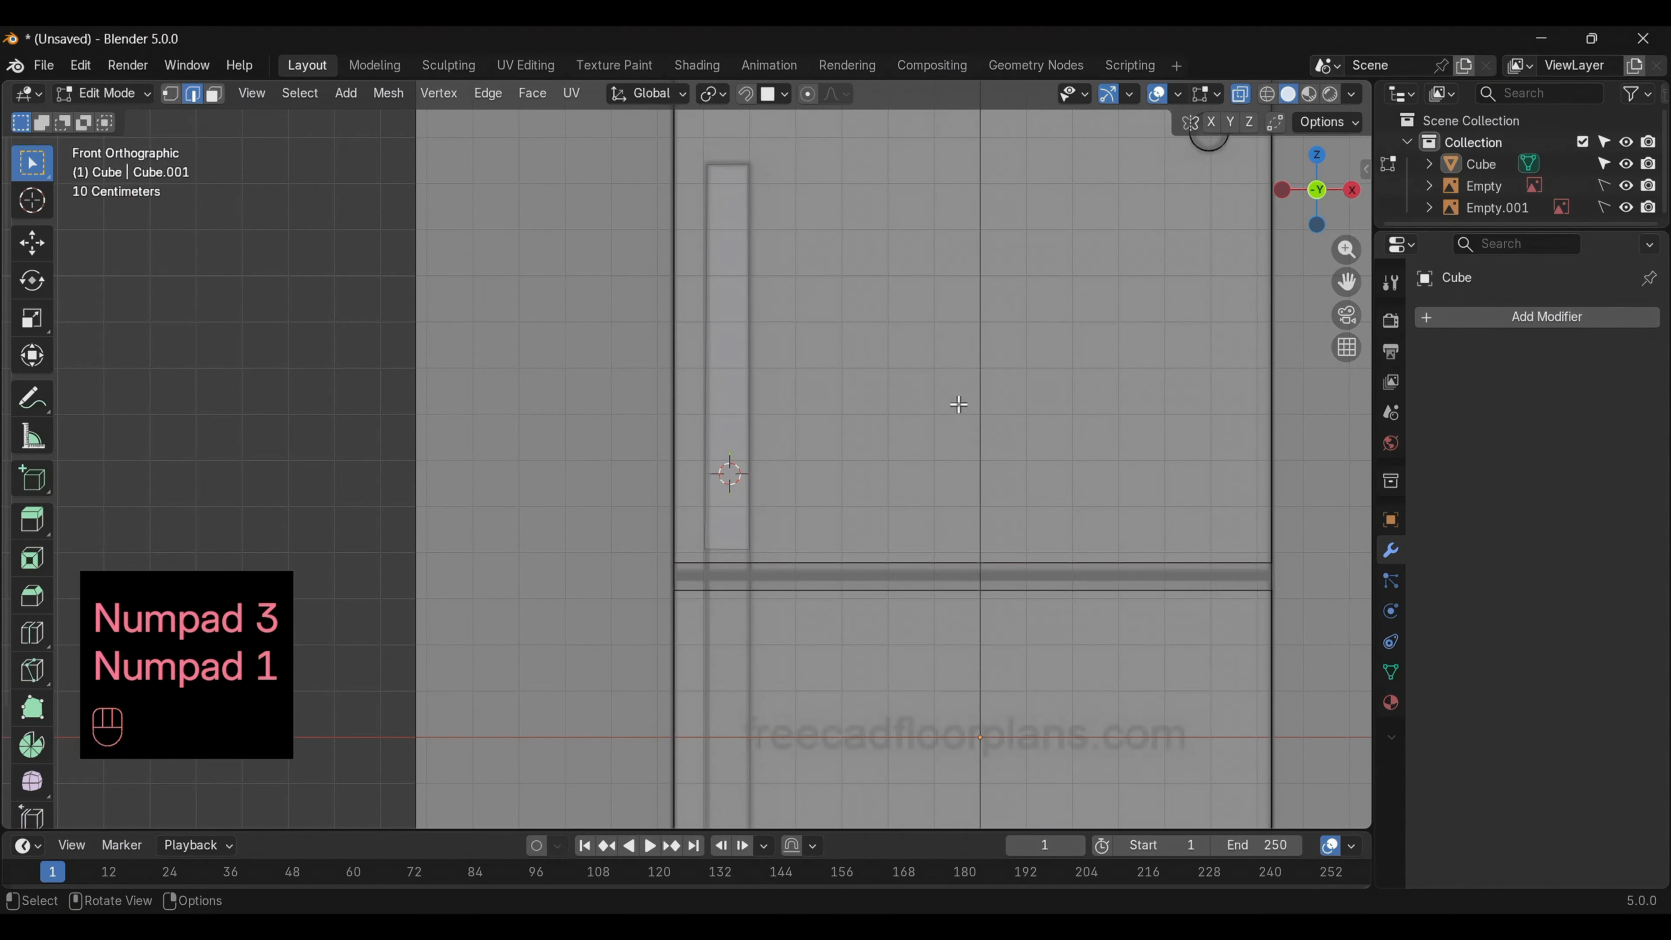
left_click(742, 396)
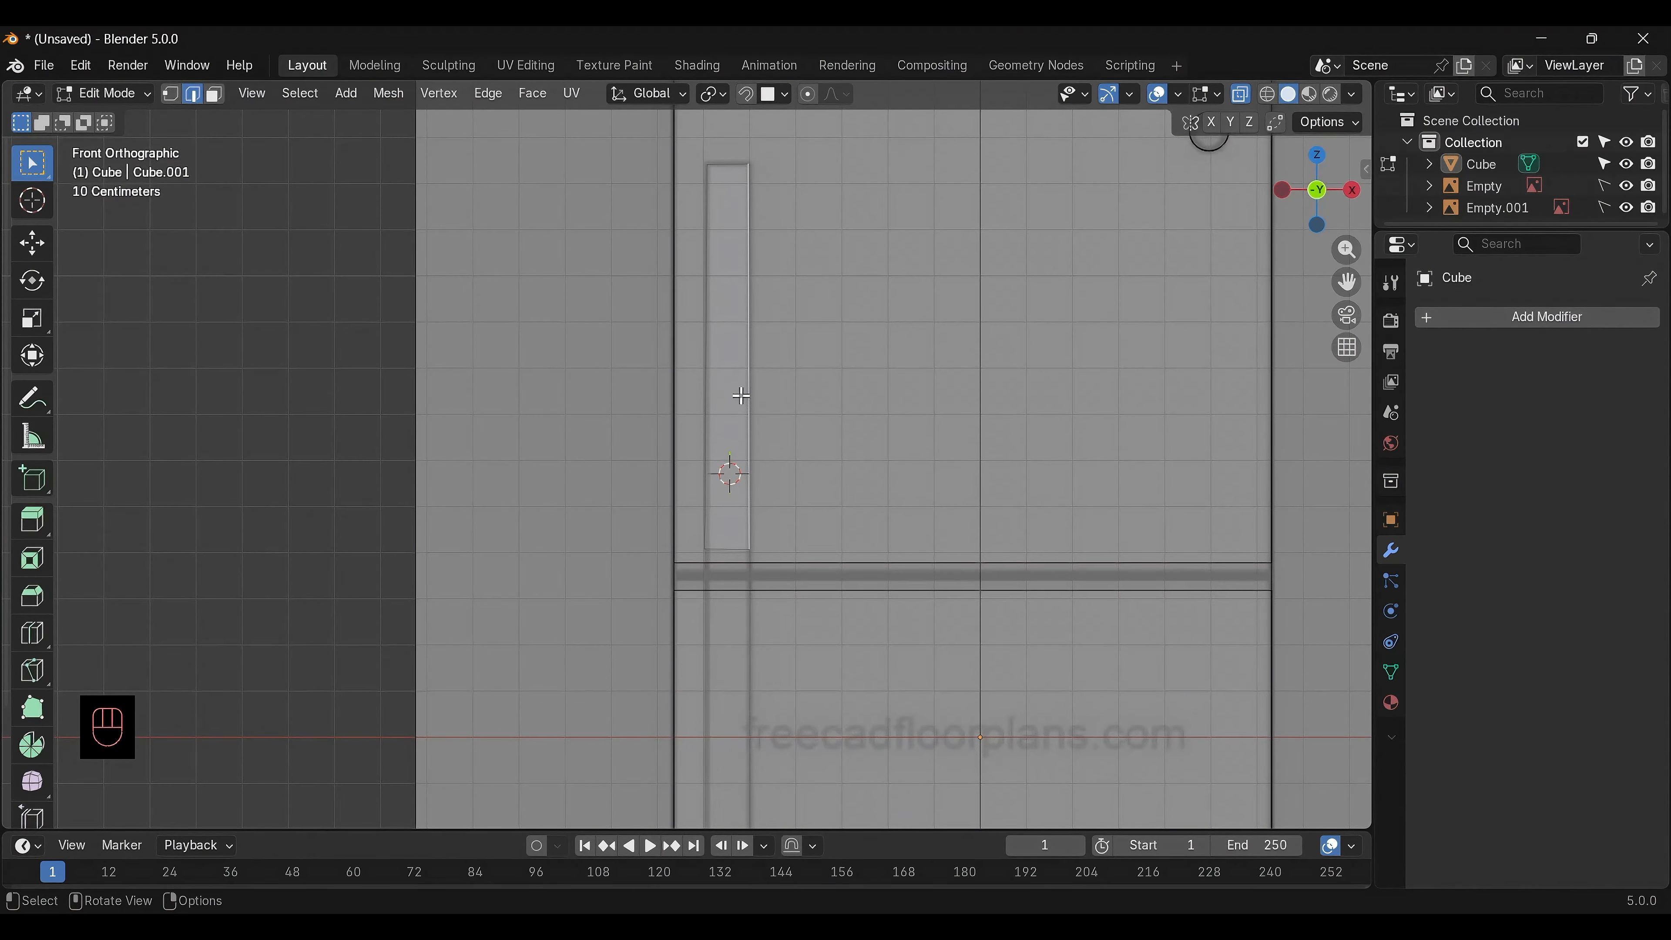
left_click(758, 400)
key("KP_3")
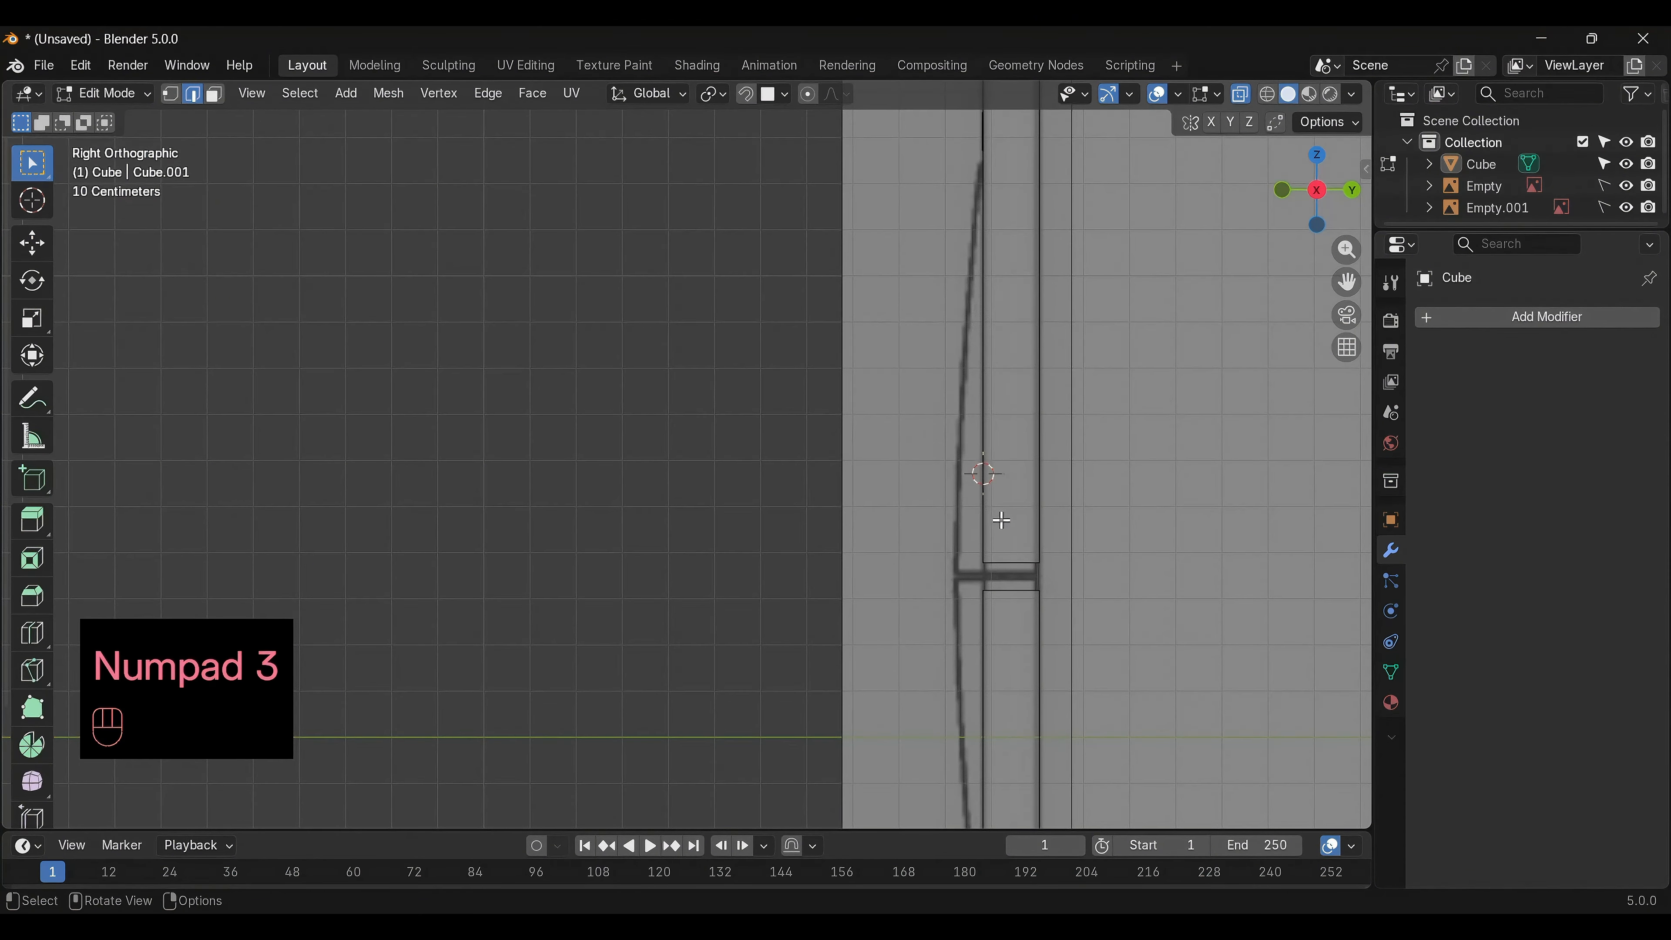
scroll(1001, 520, "down", 4)
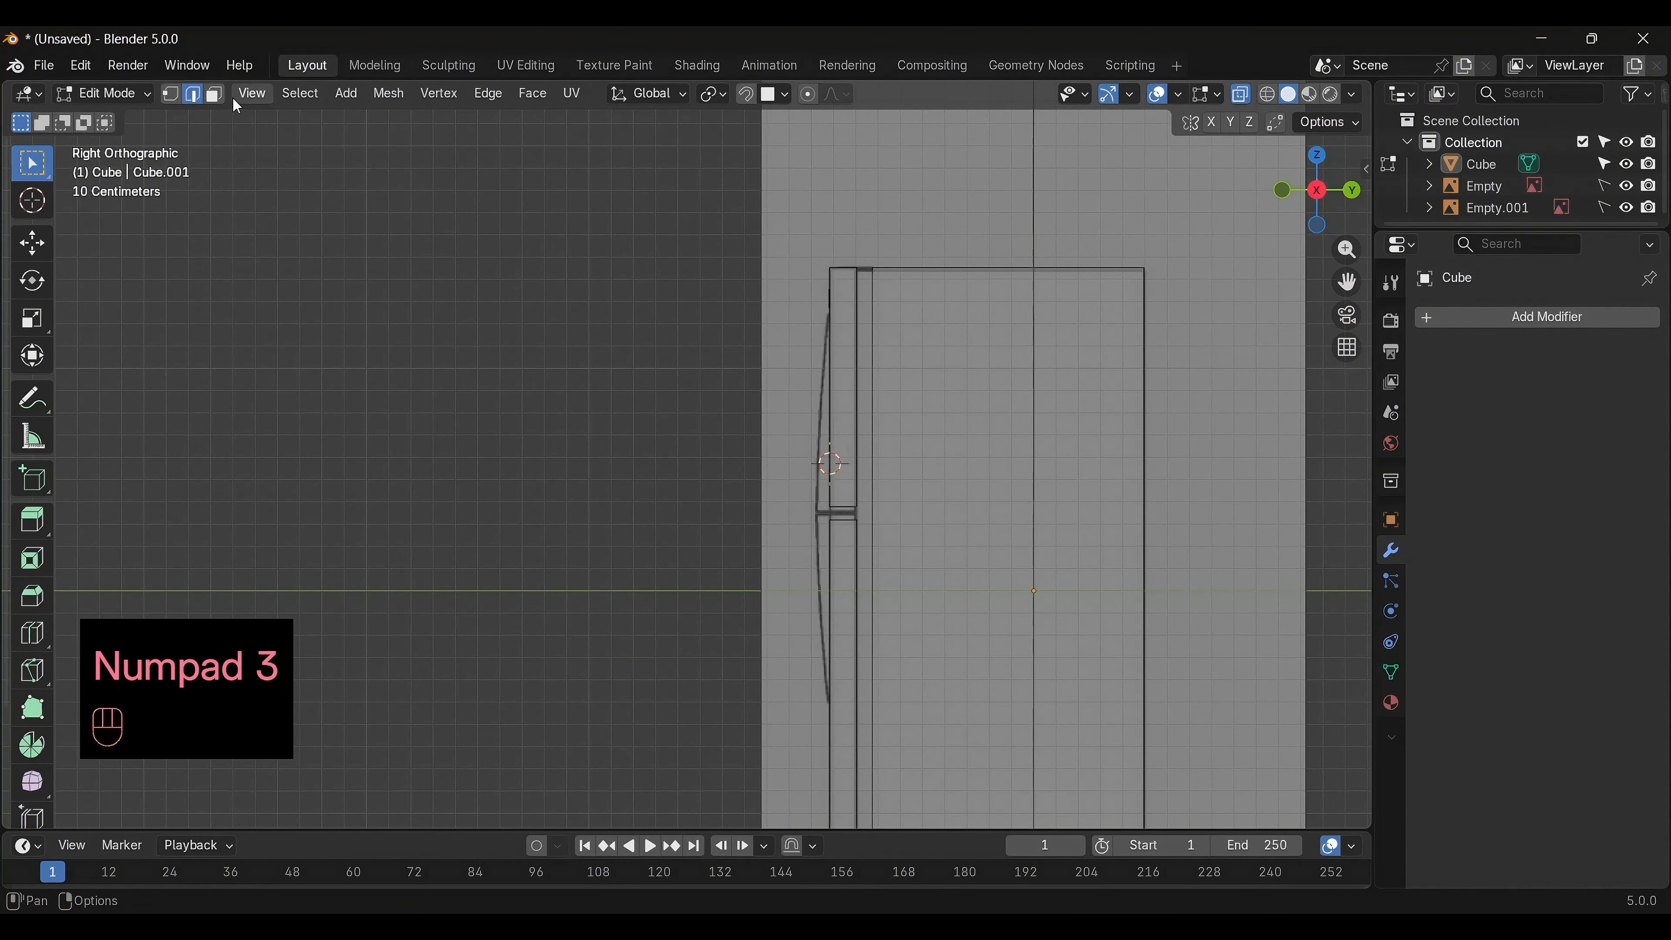
Switch to face selection and select the handle face on the upper door
left_click(213, 94)
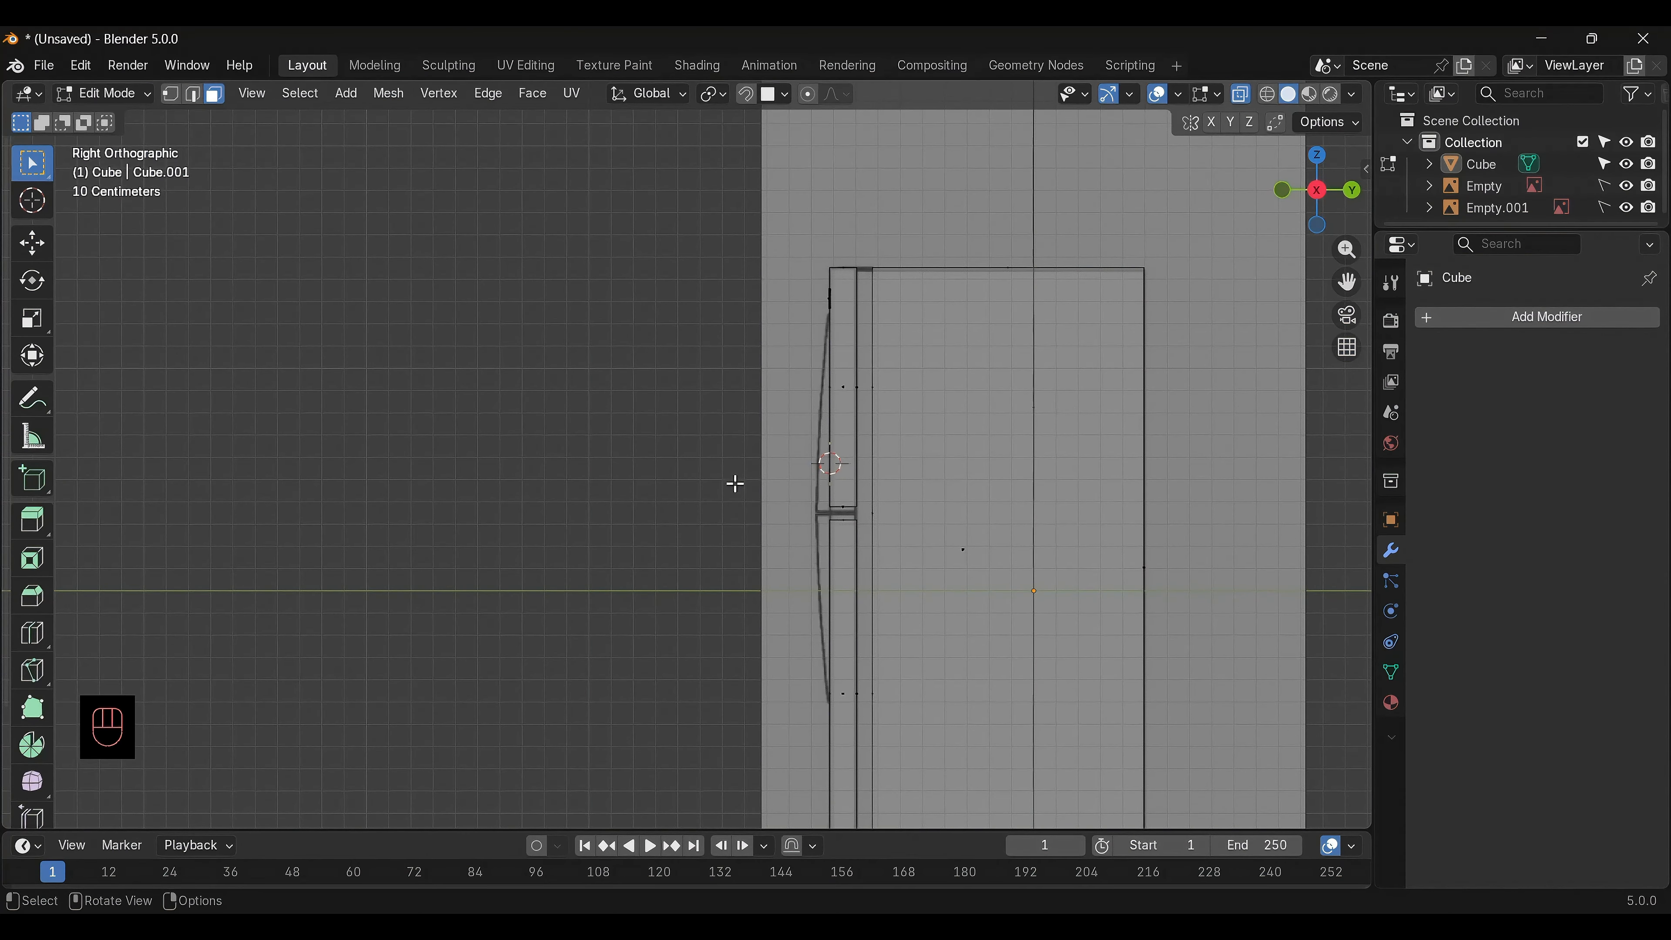
middle_click_drag(735, 483, 816, 340)
left_click(815, 278)
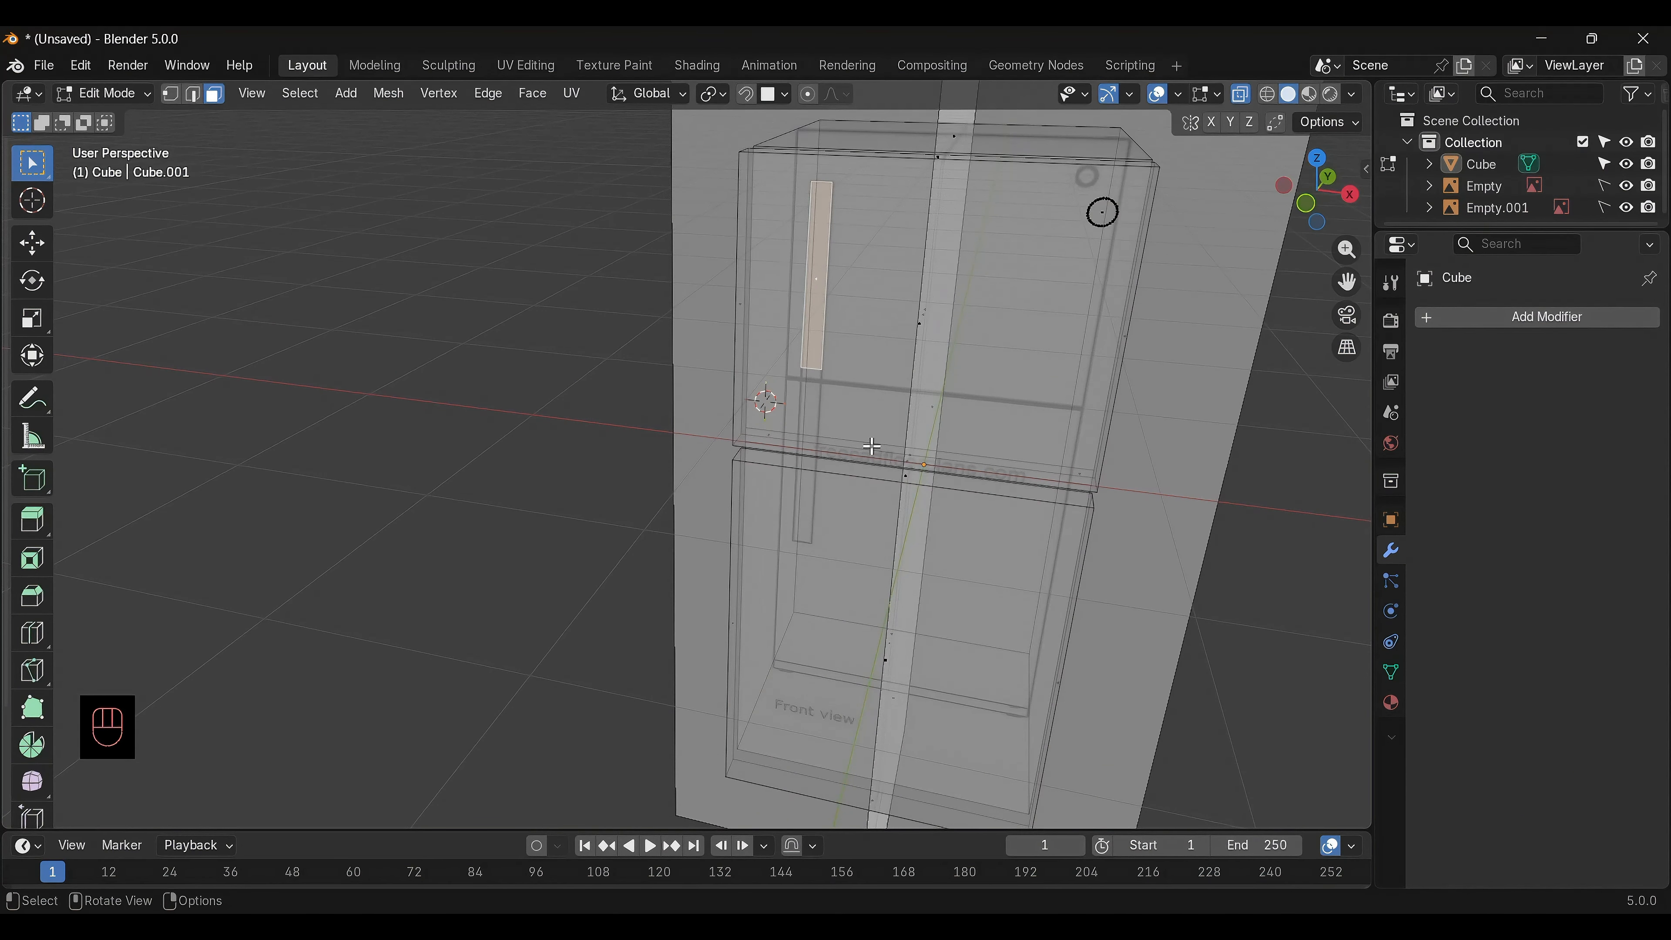
middle_click_drag(869, 448, 712, 527, "alt")
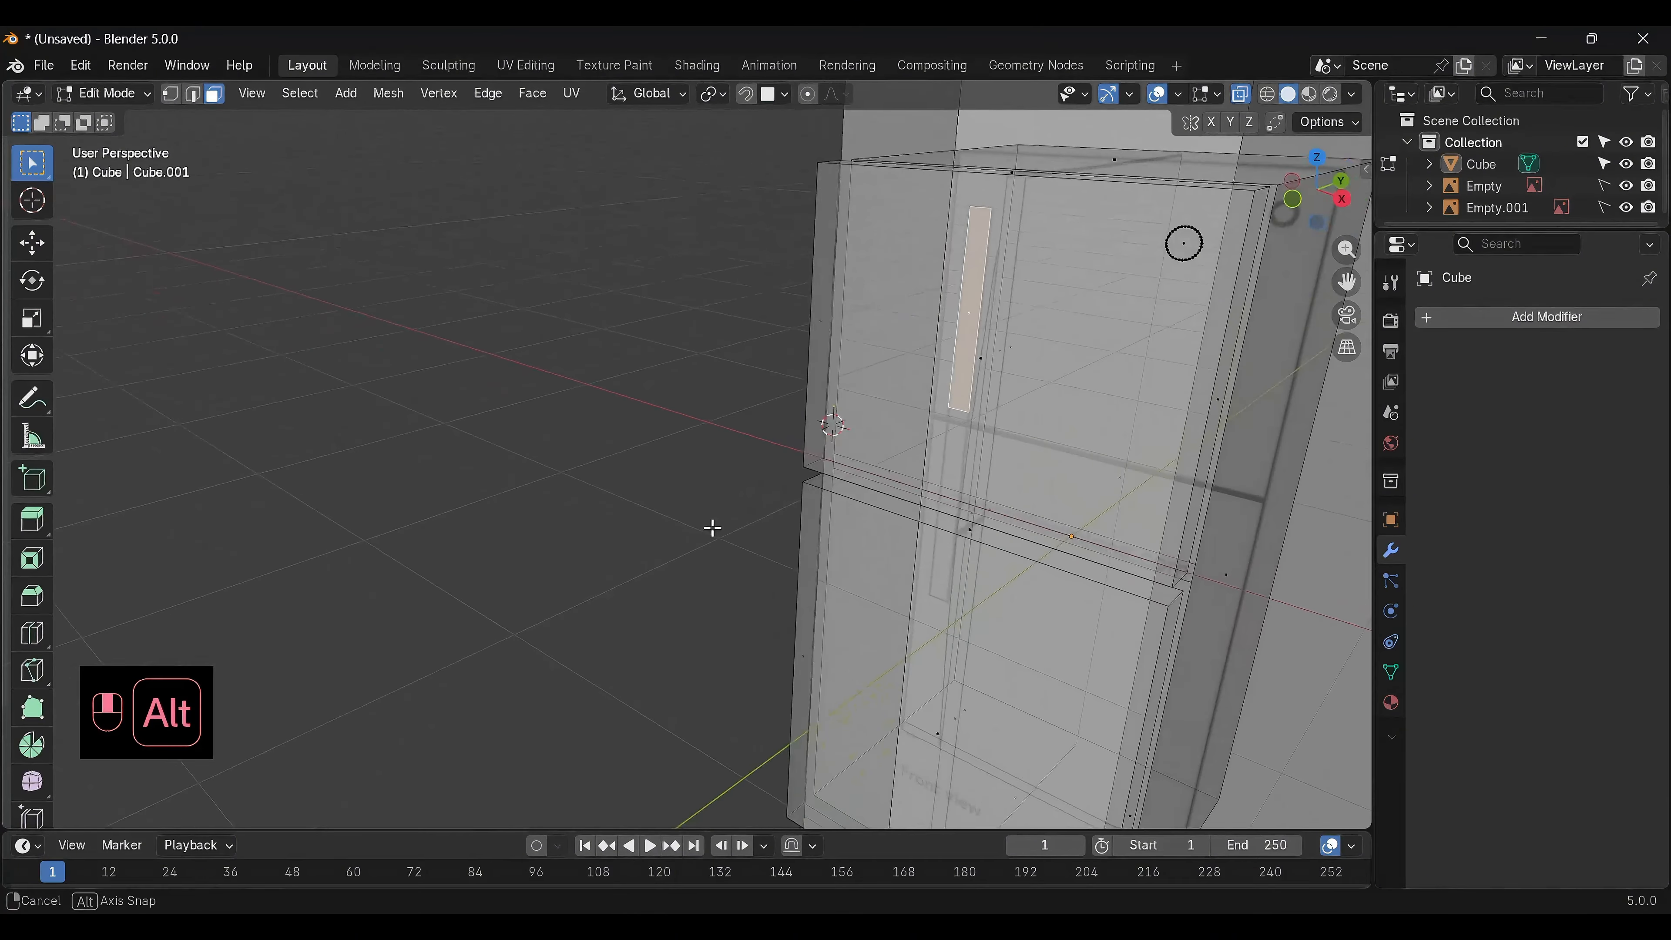
key("l")
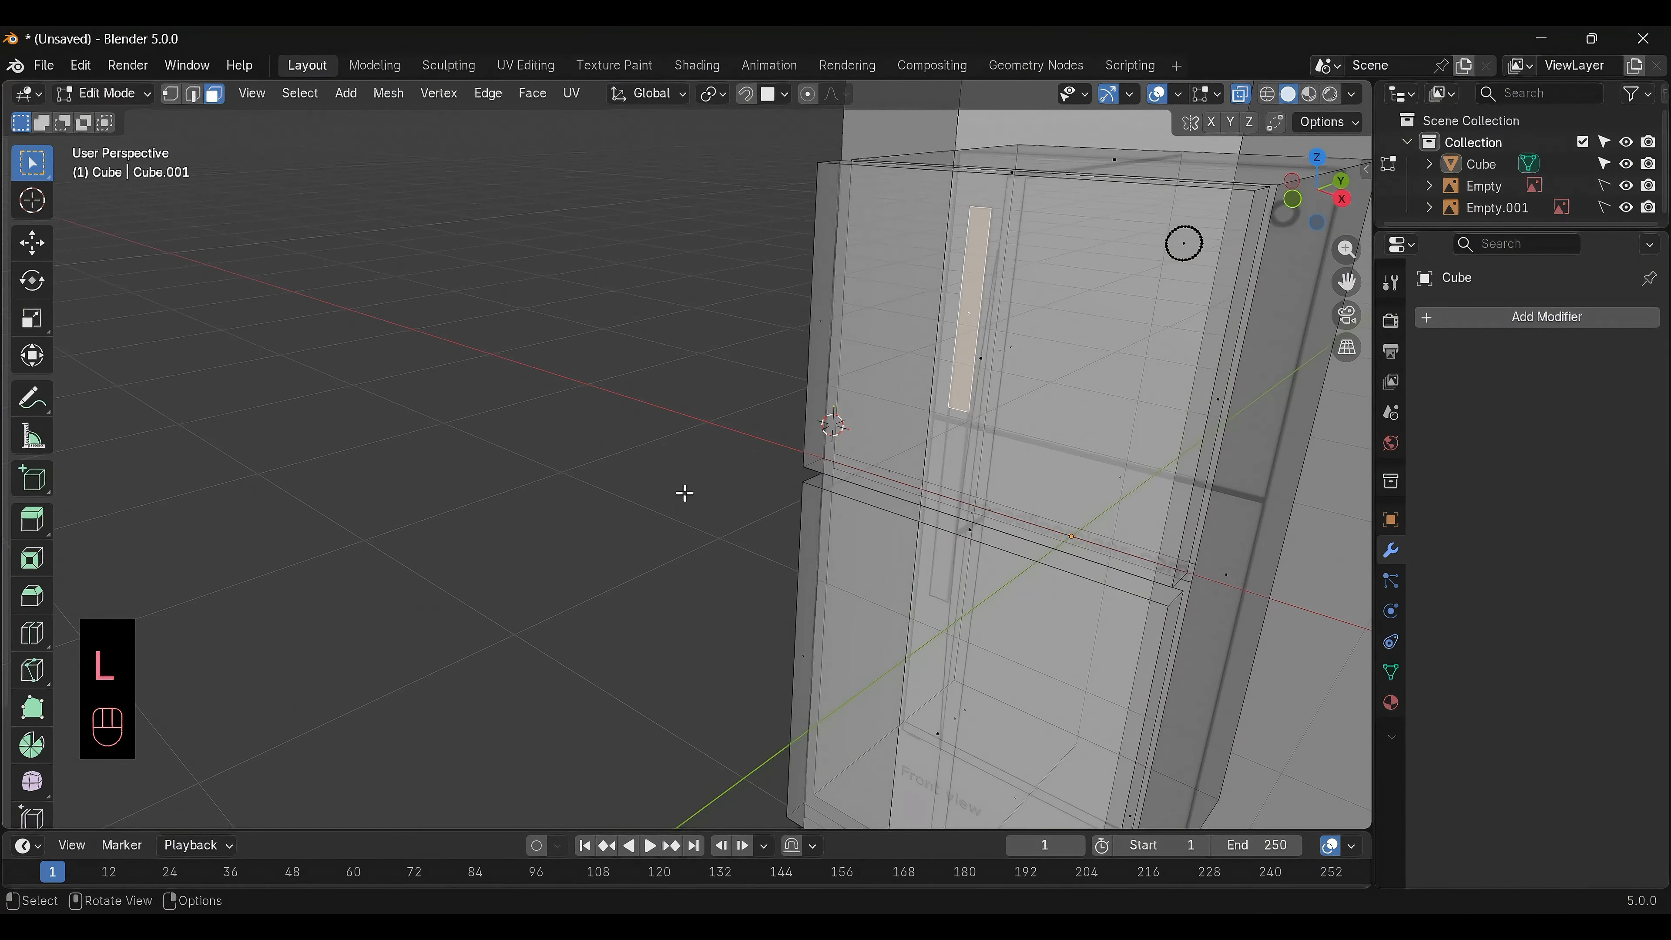
key("l")
key("l")
left_click(694, 490)
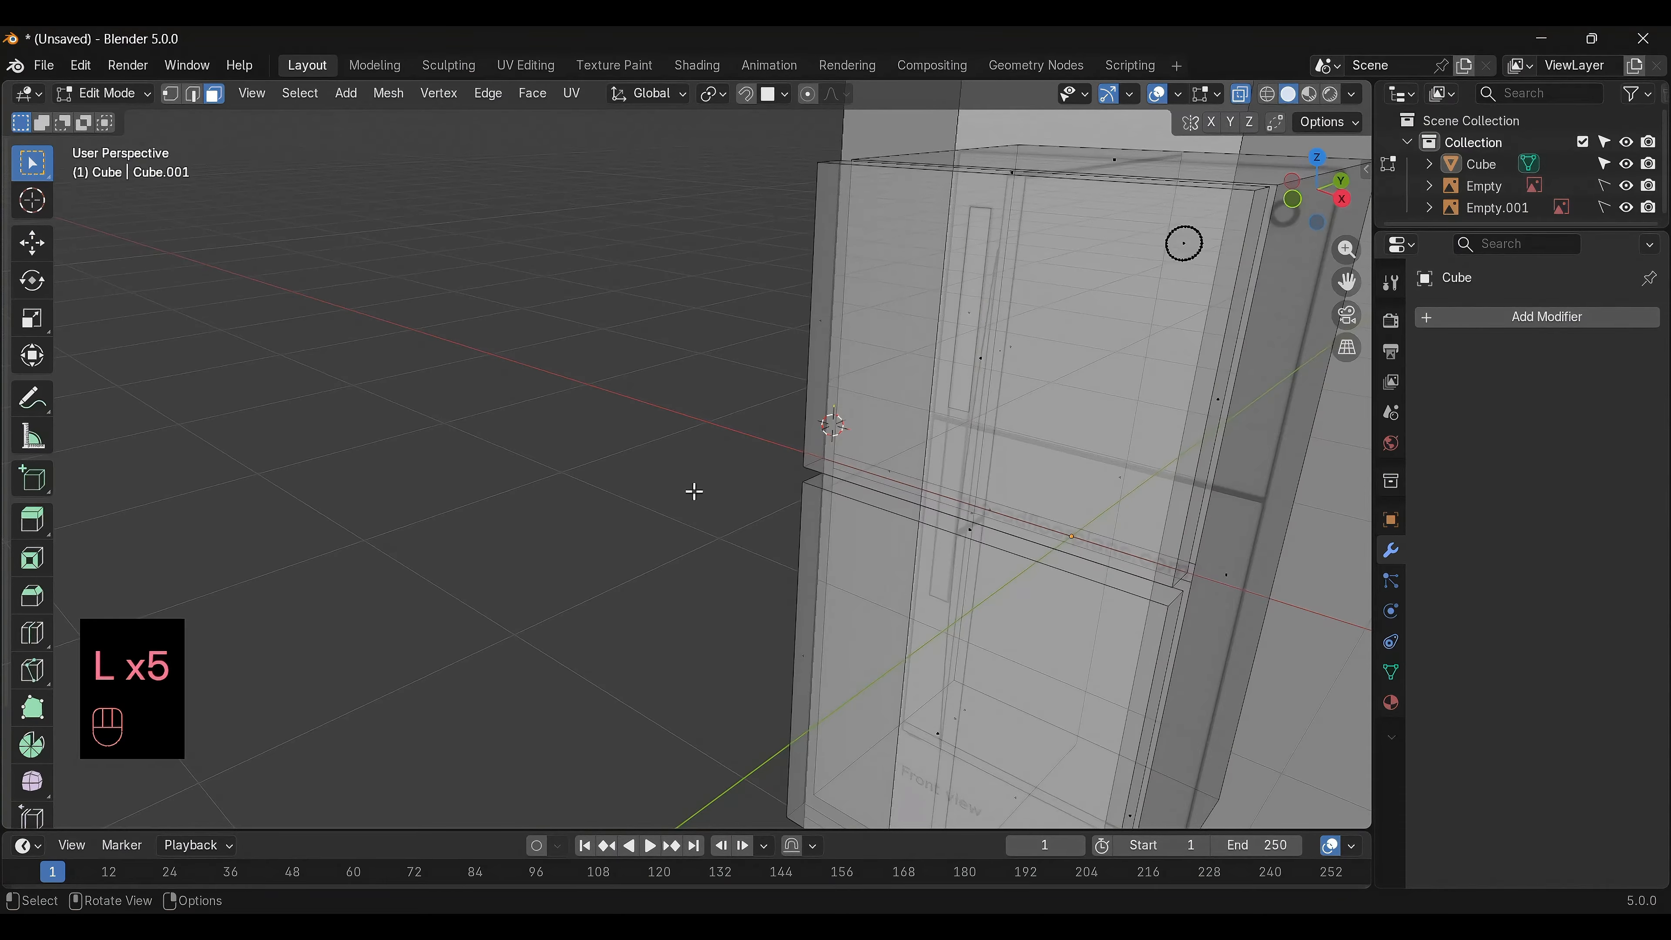
left_click(963, 309)
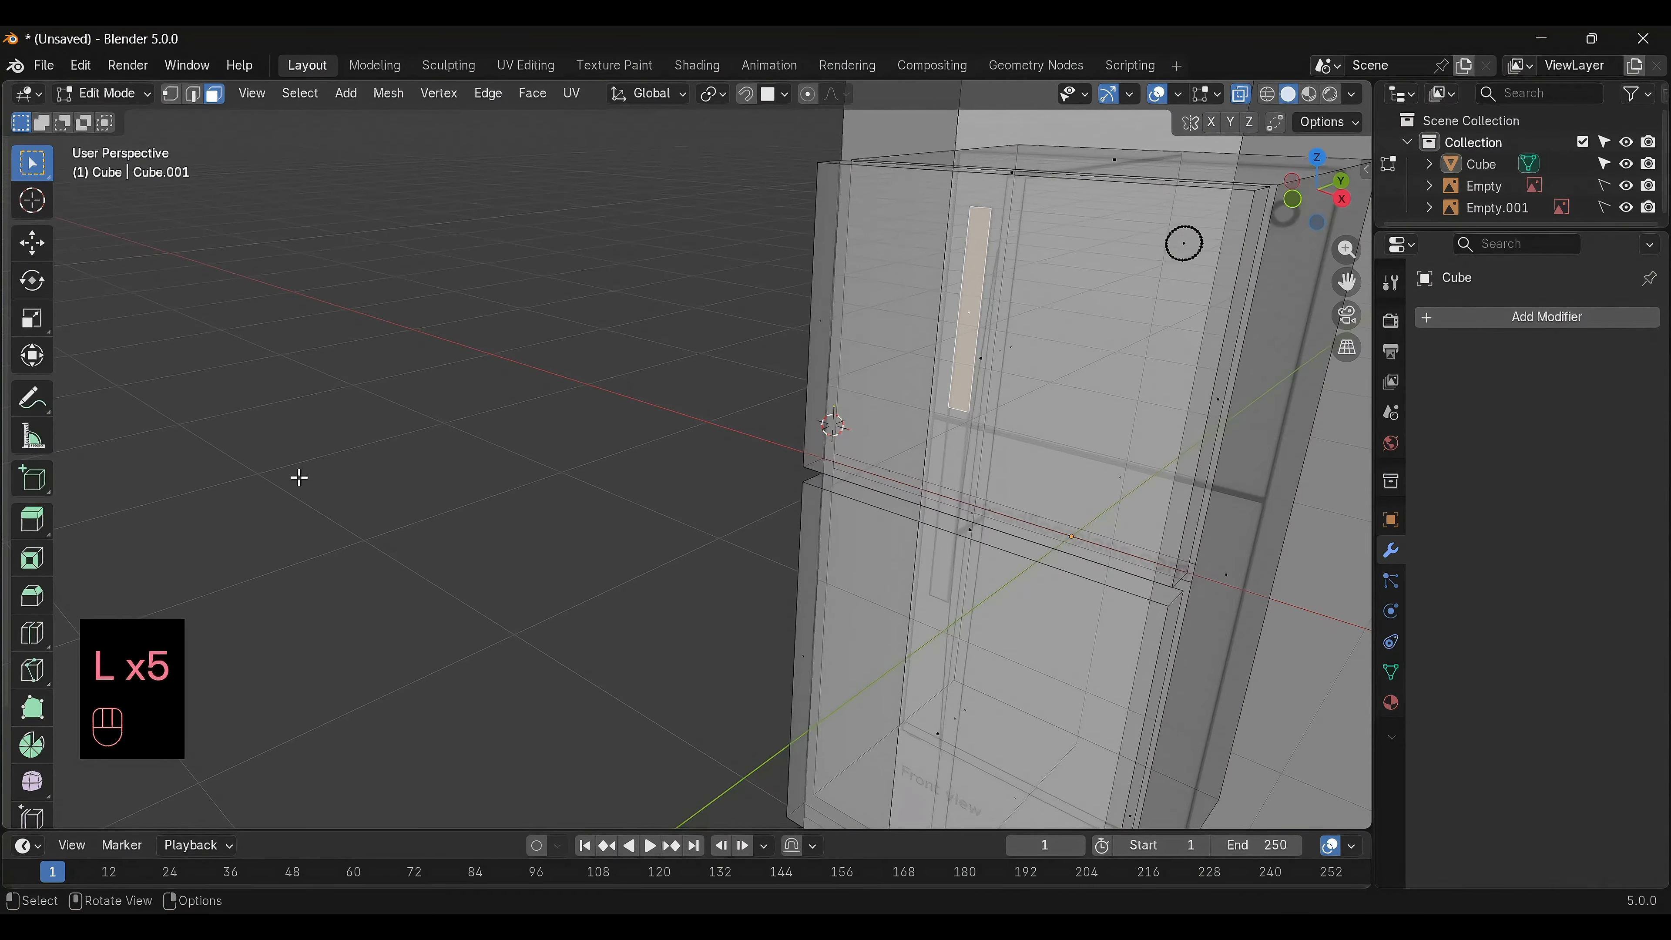
left_click(318, 461)
Select the linked handle face and move it about 2.1 m out in front of the refrigerator
left_click_drag(321, 460, 836, 501, "alt")
scroll(834, 501, "down", 1)
left_click(295, 352)
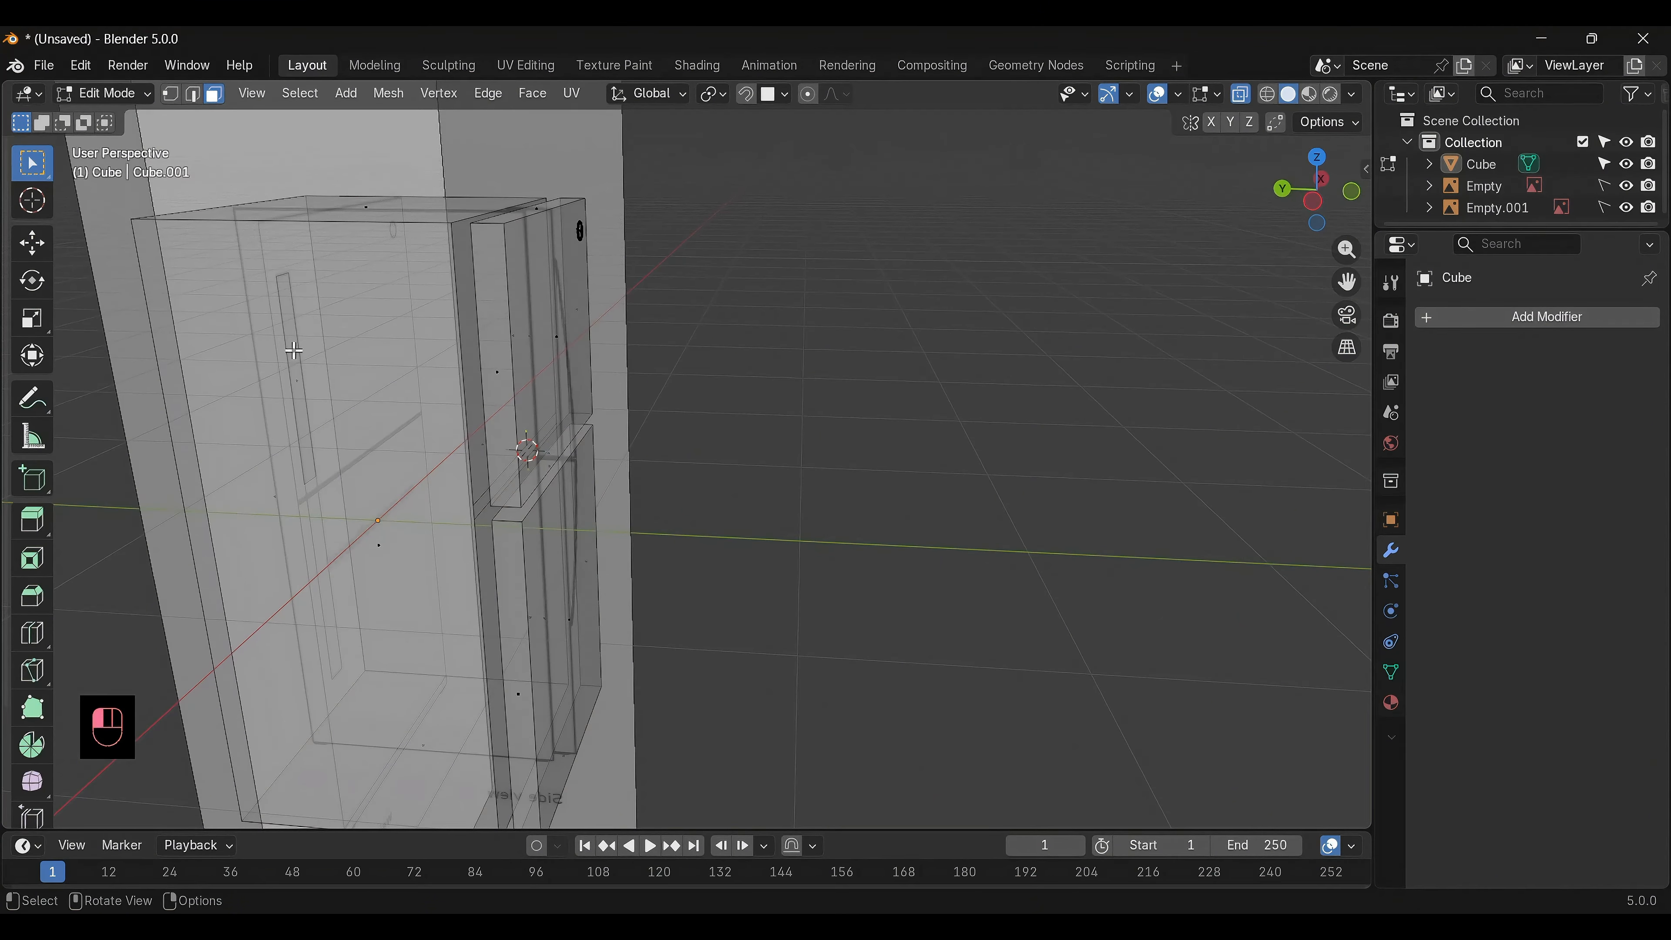
key("l")
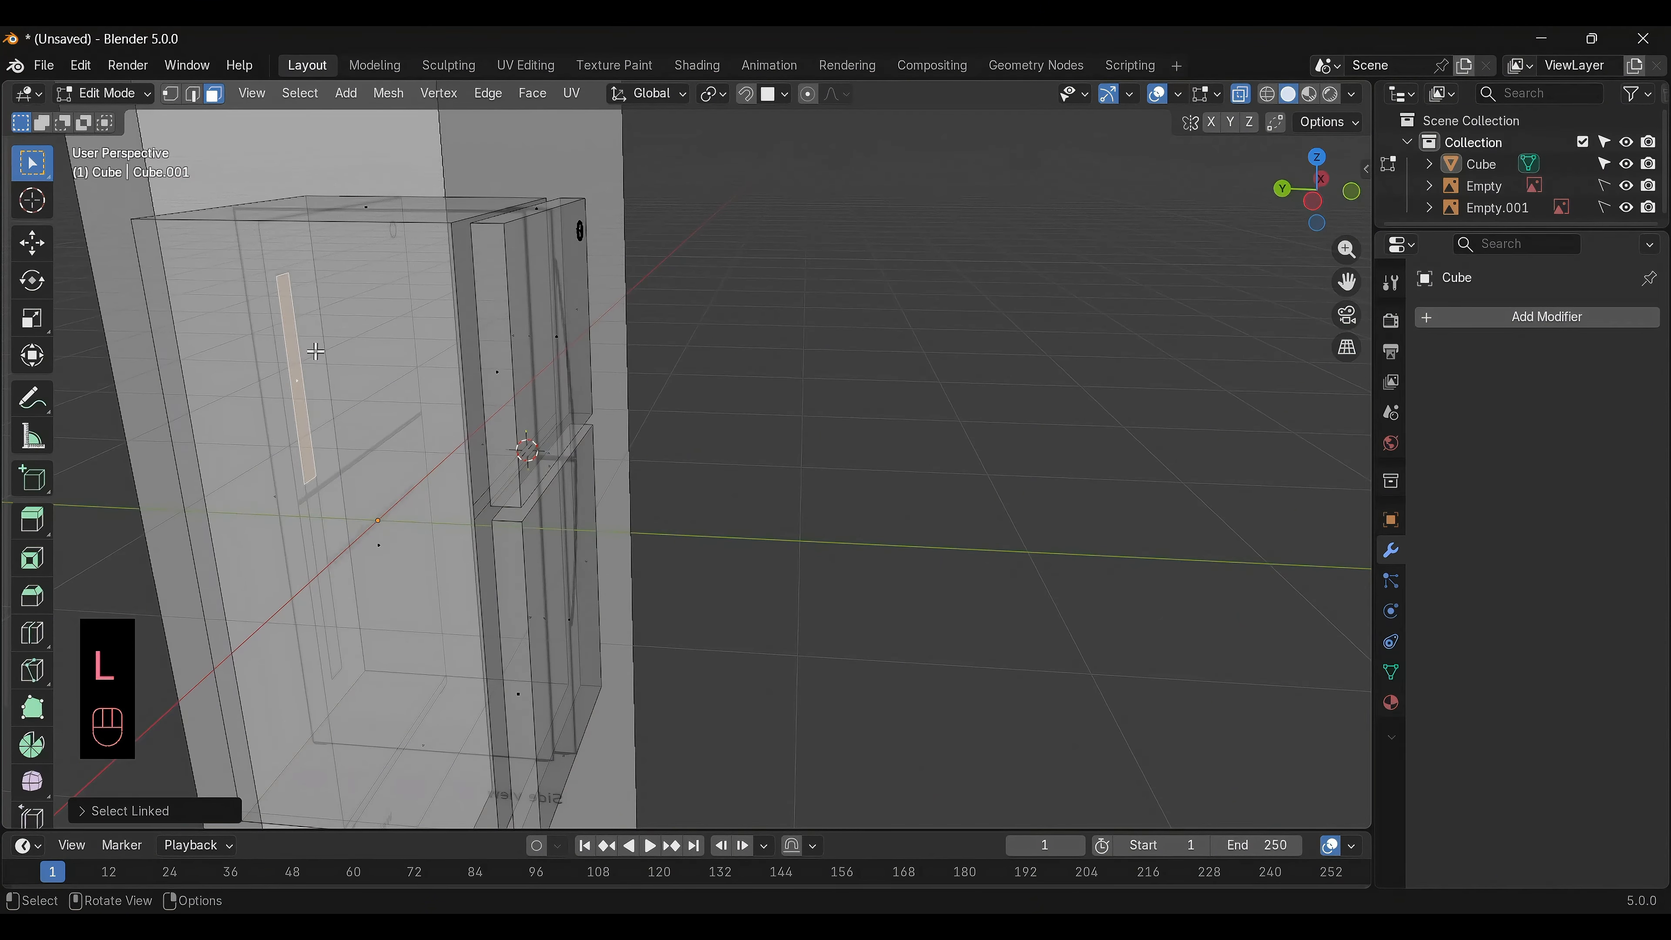
key("g")
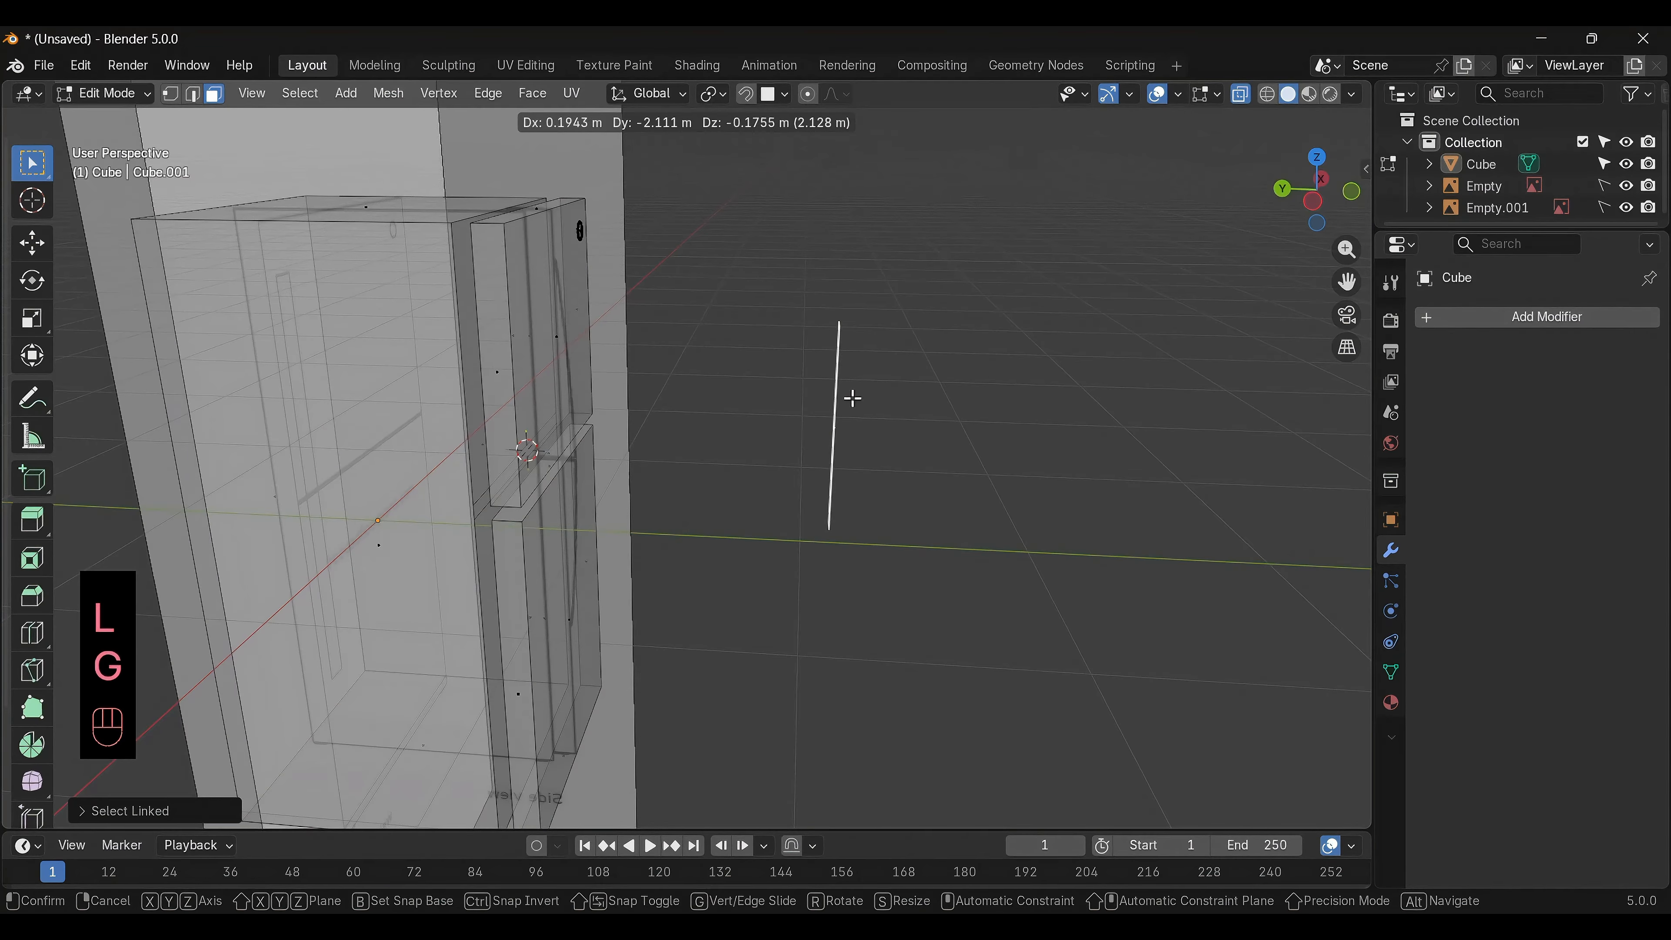
left_click(852, 399)
Move the handle face about 1.15 m back in the side view onto the upper handle outline of the reference image
left_click_drag(1022, 586, 611, 586, "alt")
key("KP_3")
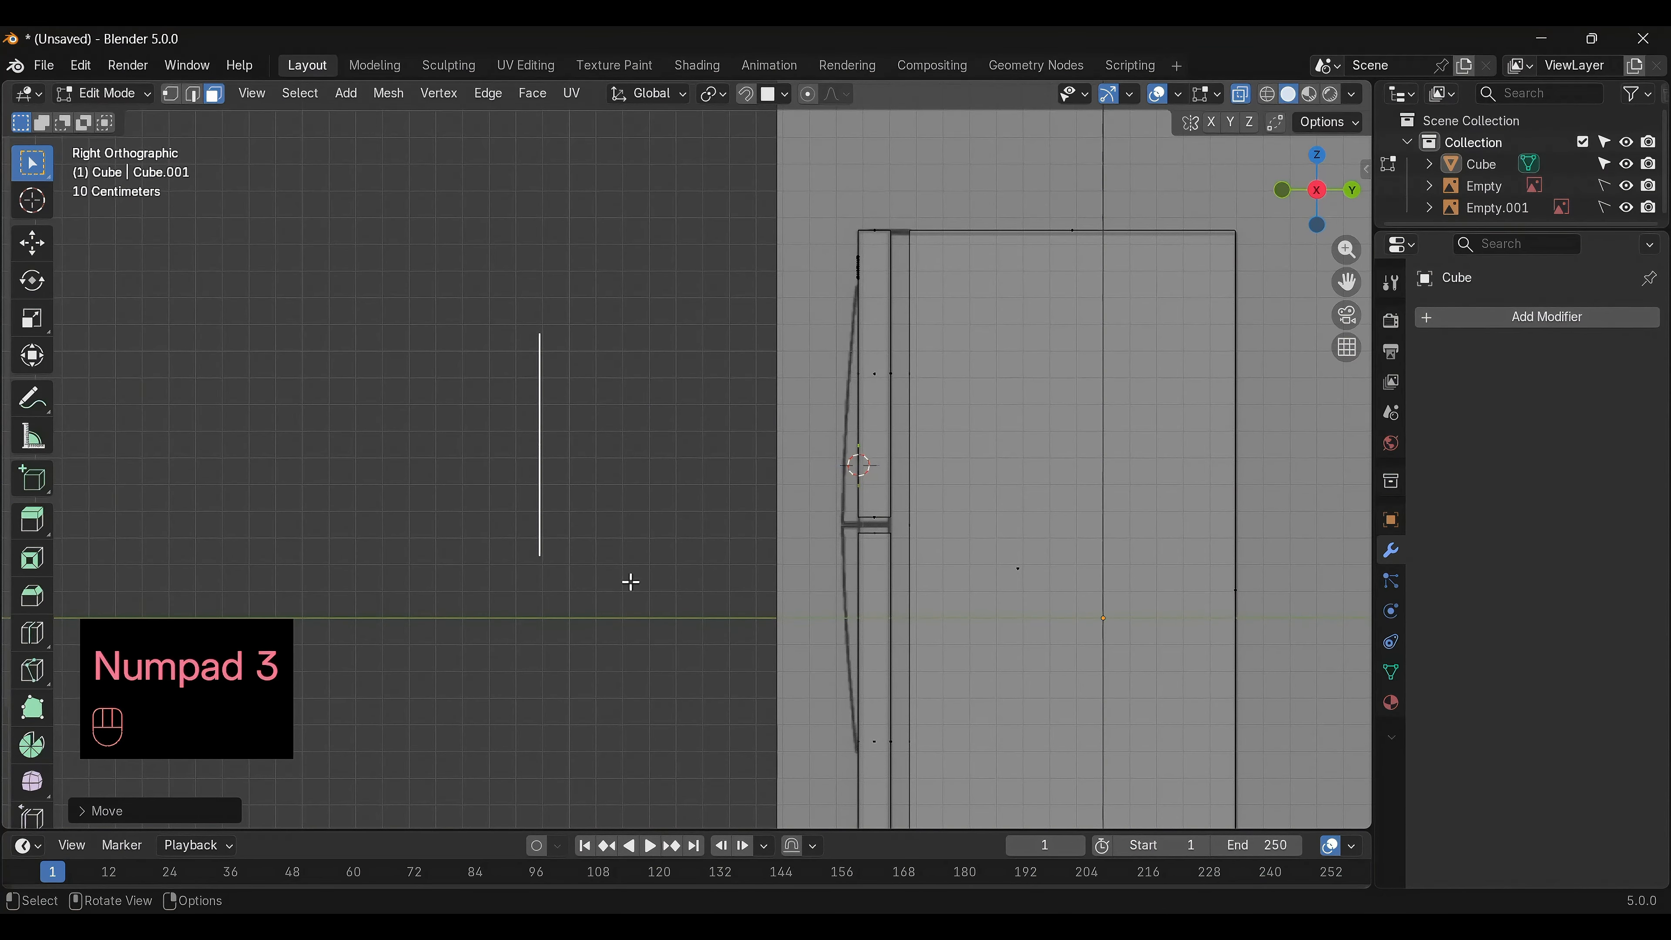
scroll(766, 591, "up", 2)
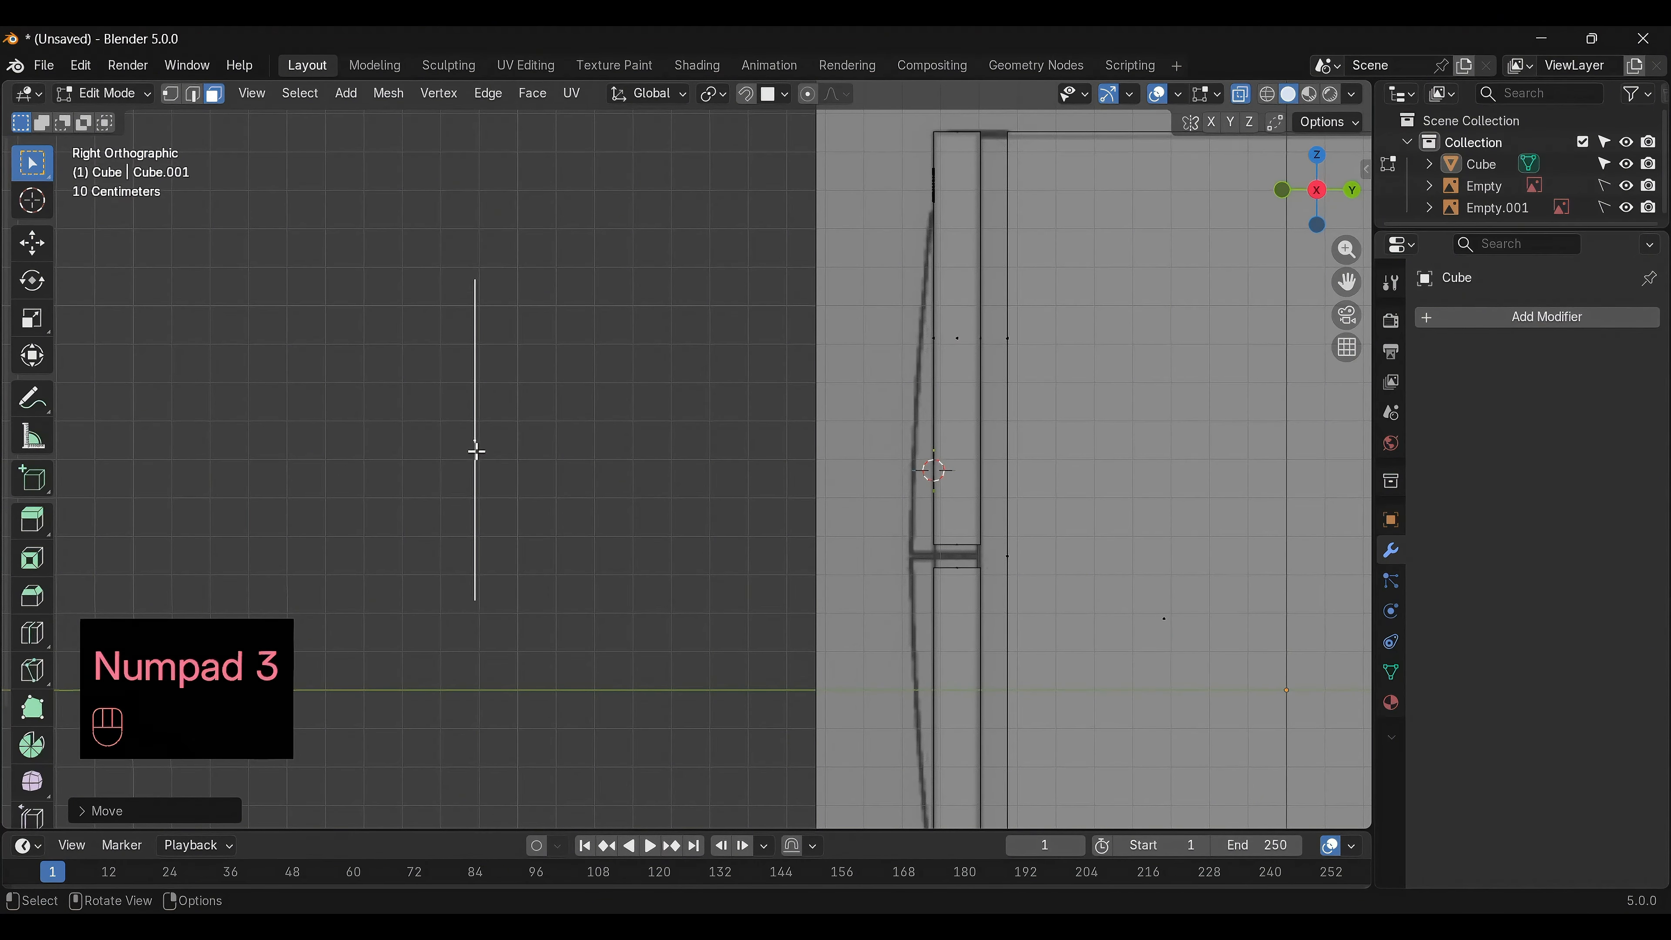
key("g")
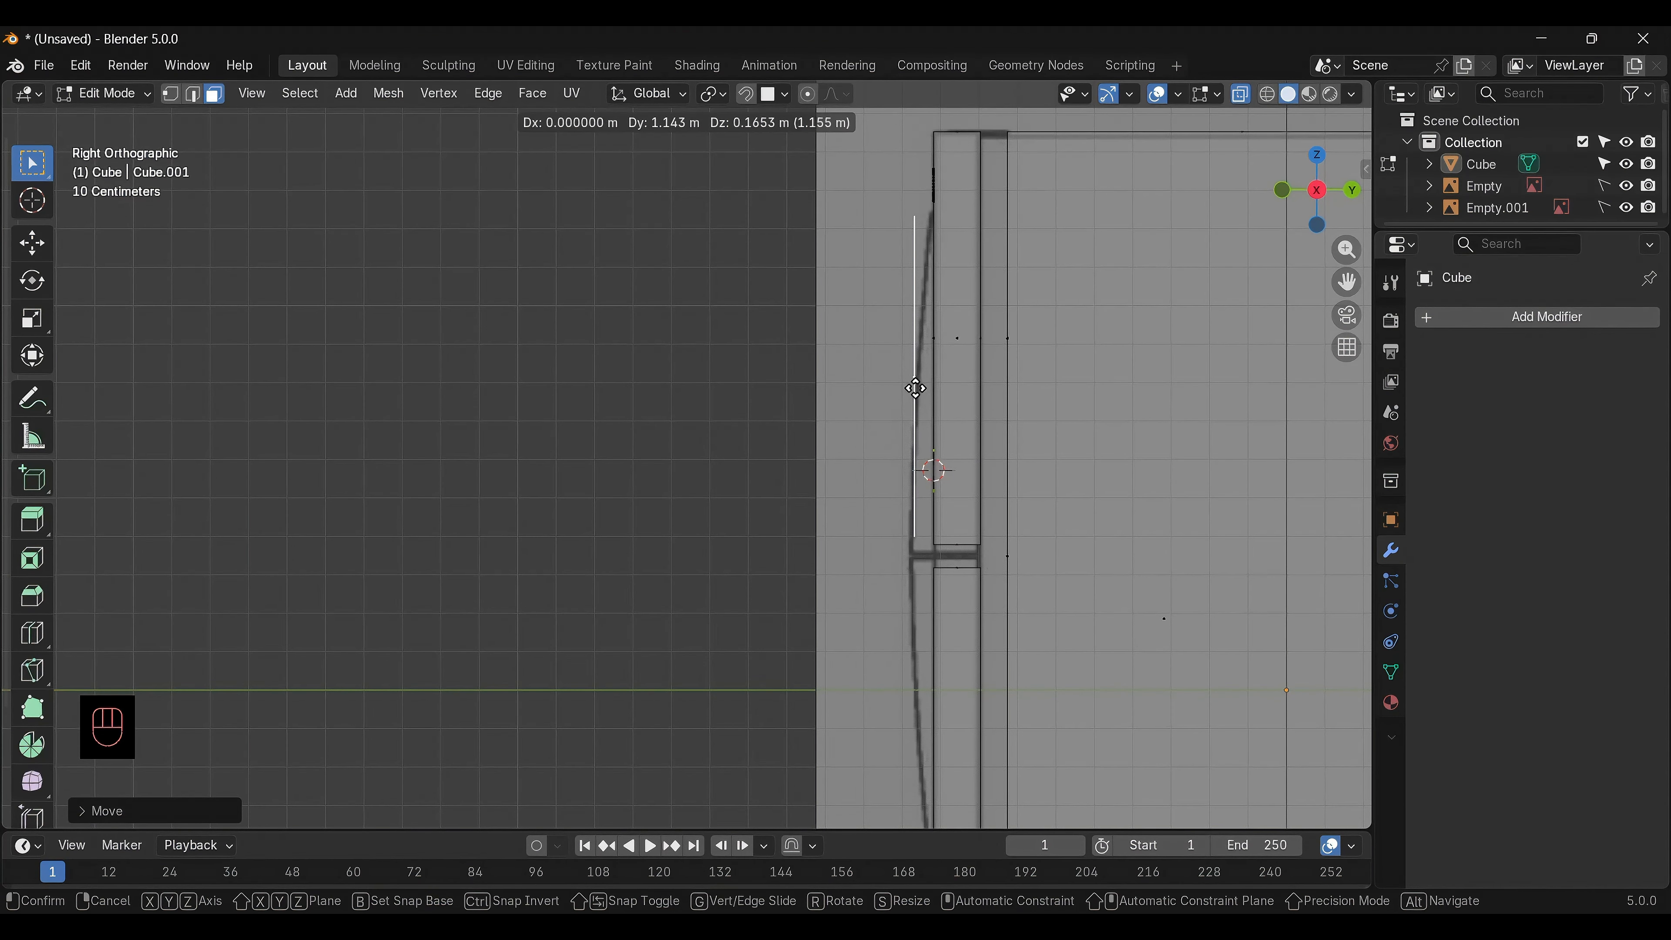
left_click(915, 385)
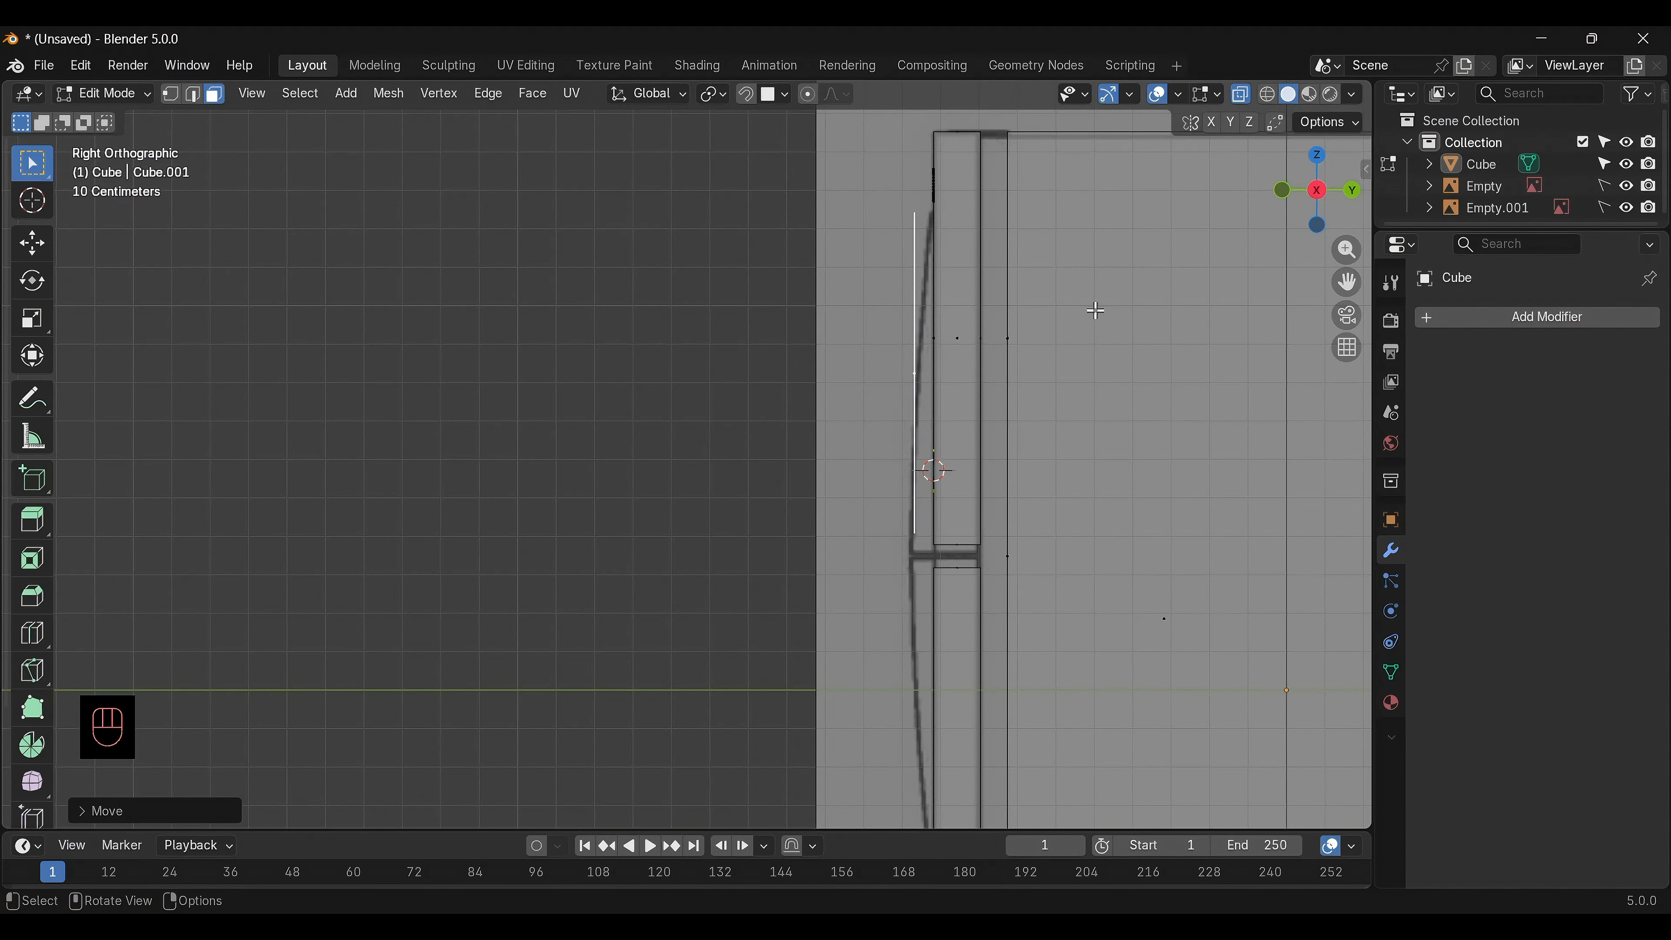
middle_click_drag(1095, 311, 768, 462, "shift")
key("KP_3")
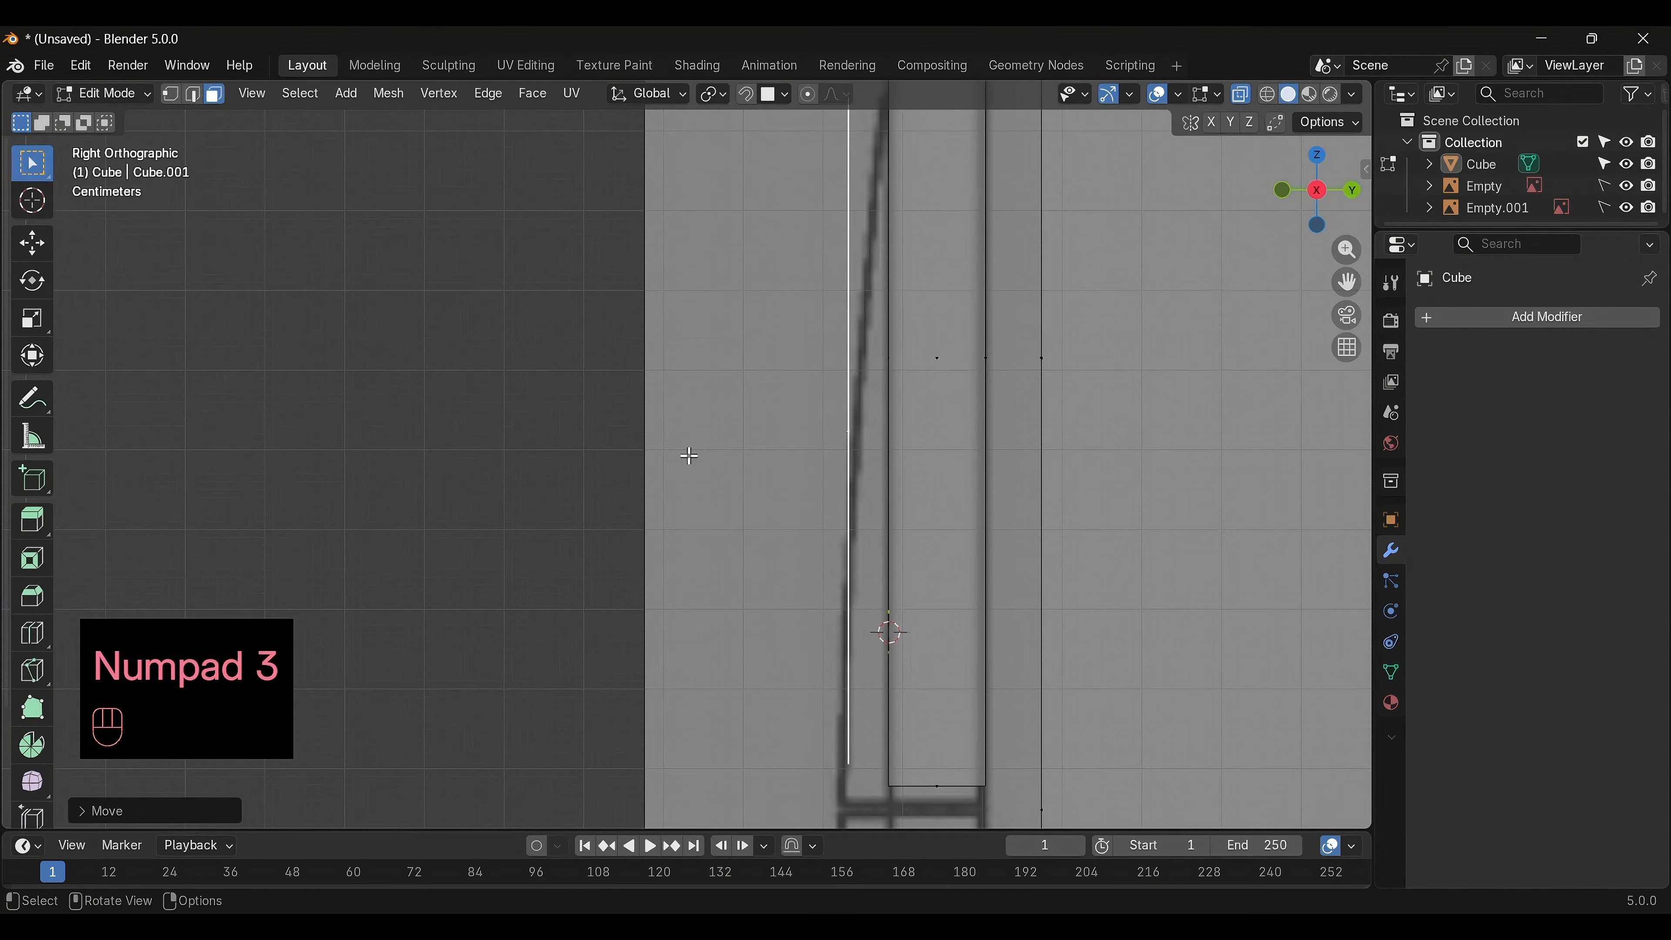
key("KP_1")
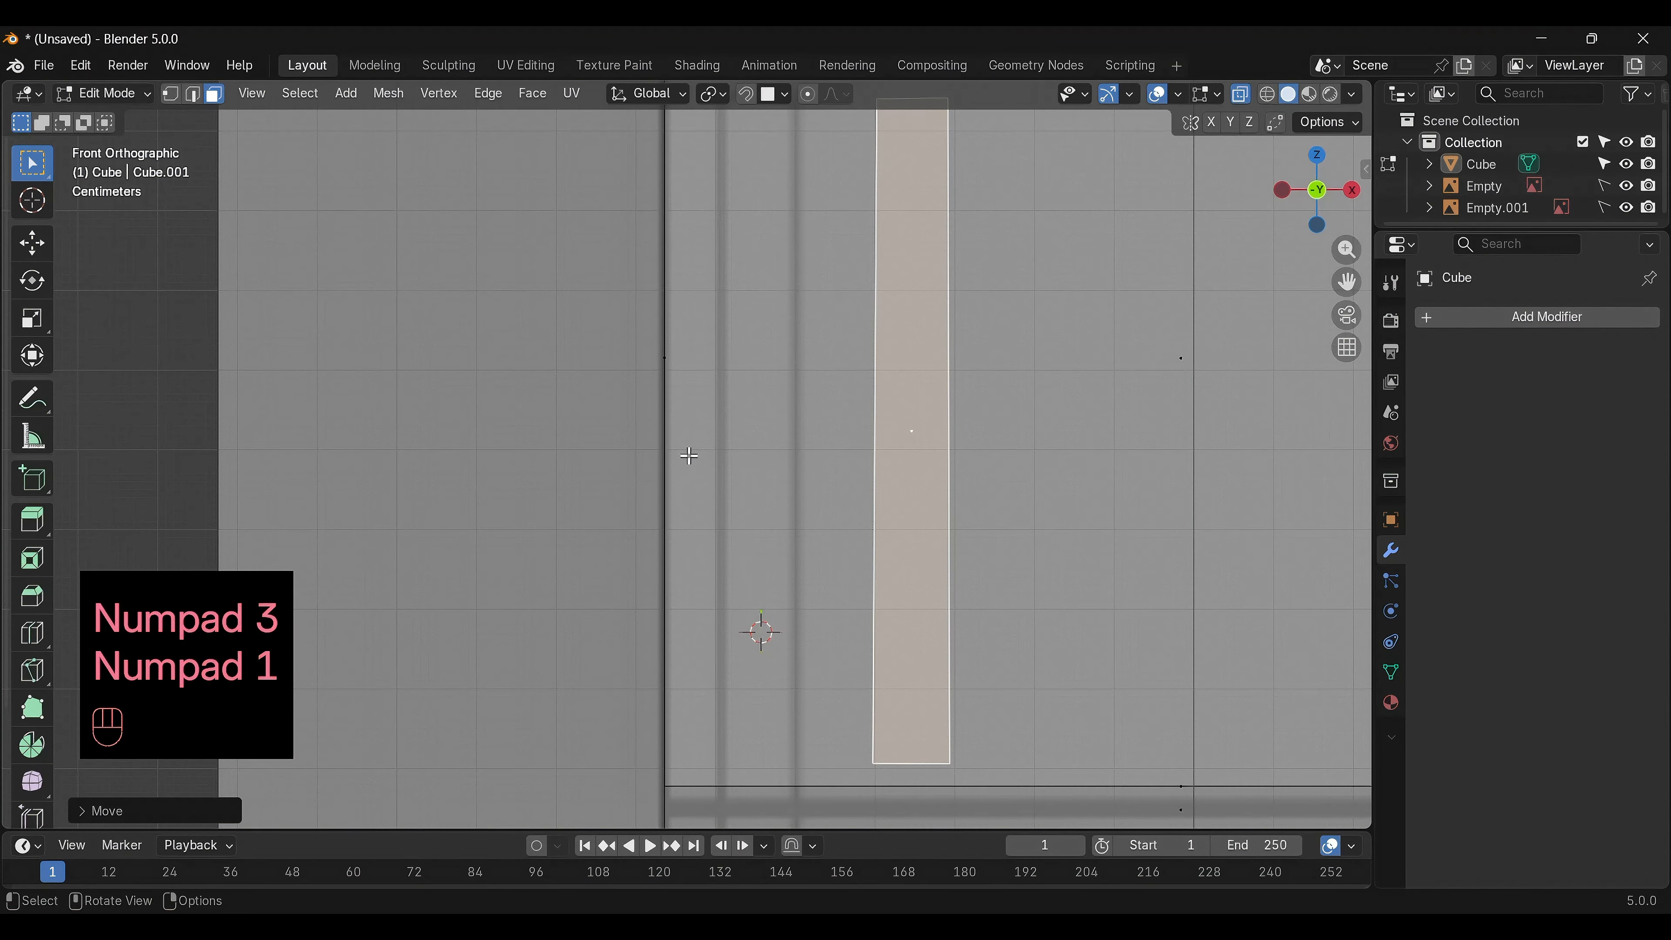
key("KP_3")
scroll(698, 448, "down", 2)
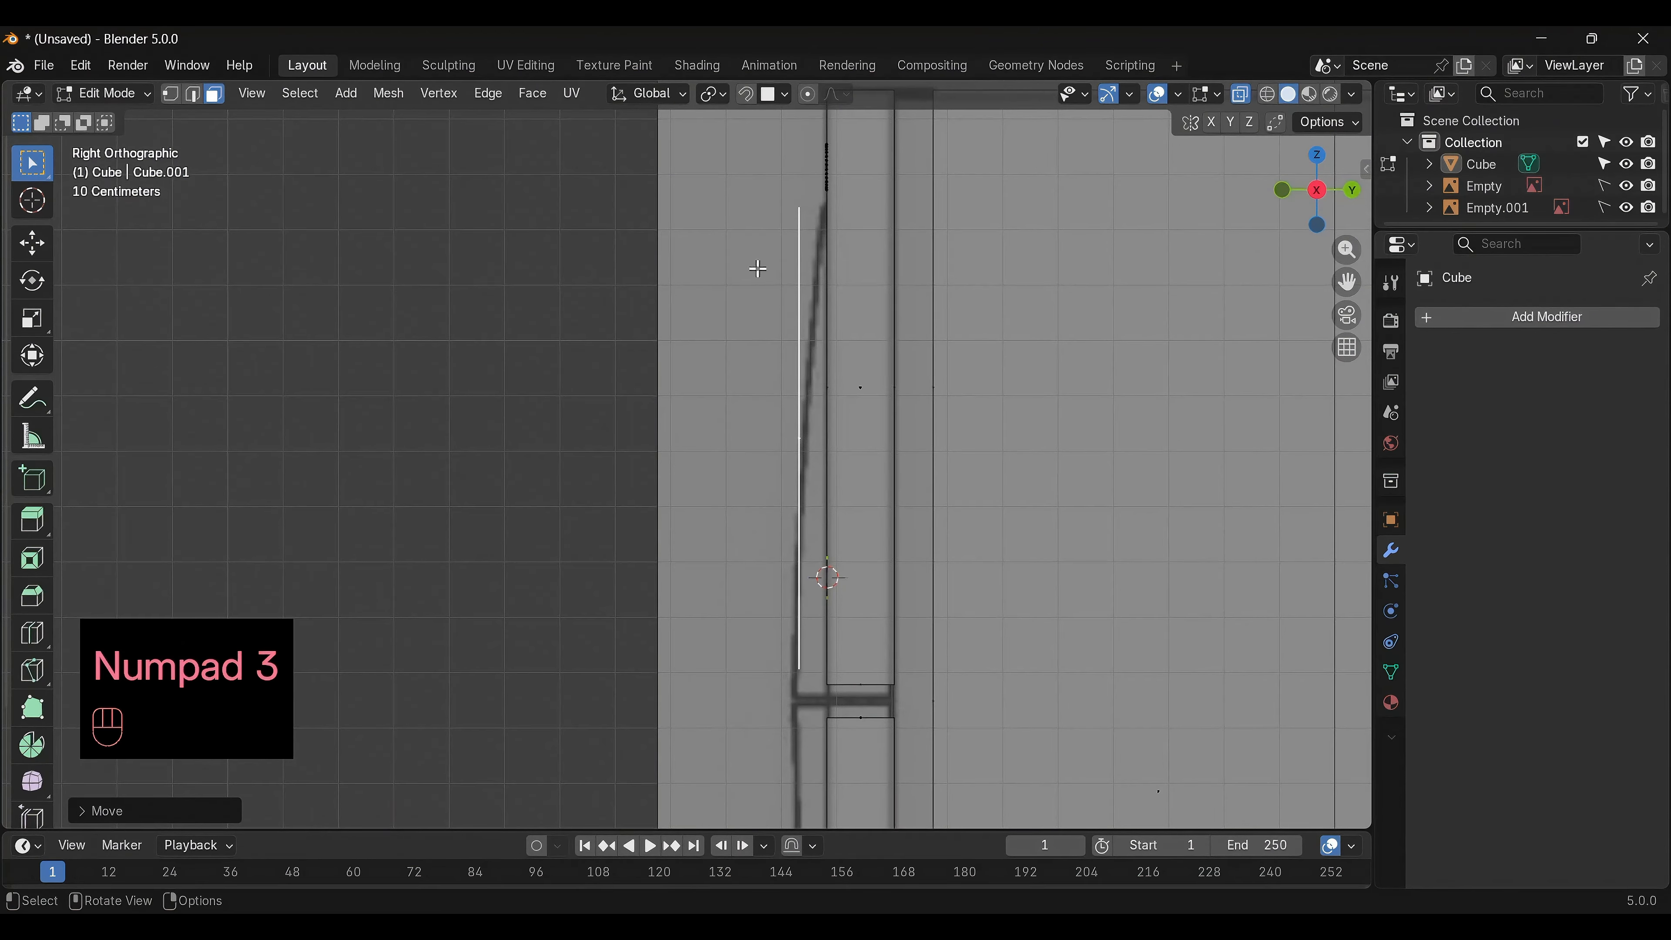
Switch to vertex selection and extrude the handle's top edge about 0.051 m along Y to the upper door's front
middle_click_drag(758, 269, 648, 437, "shift")
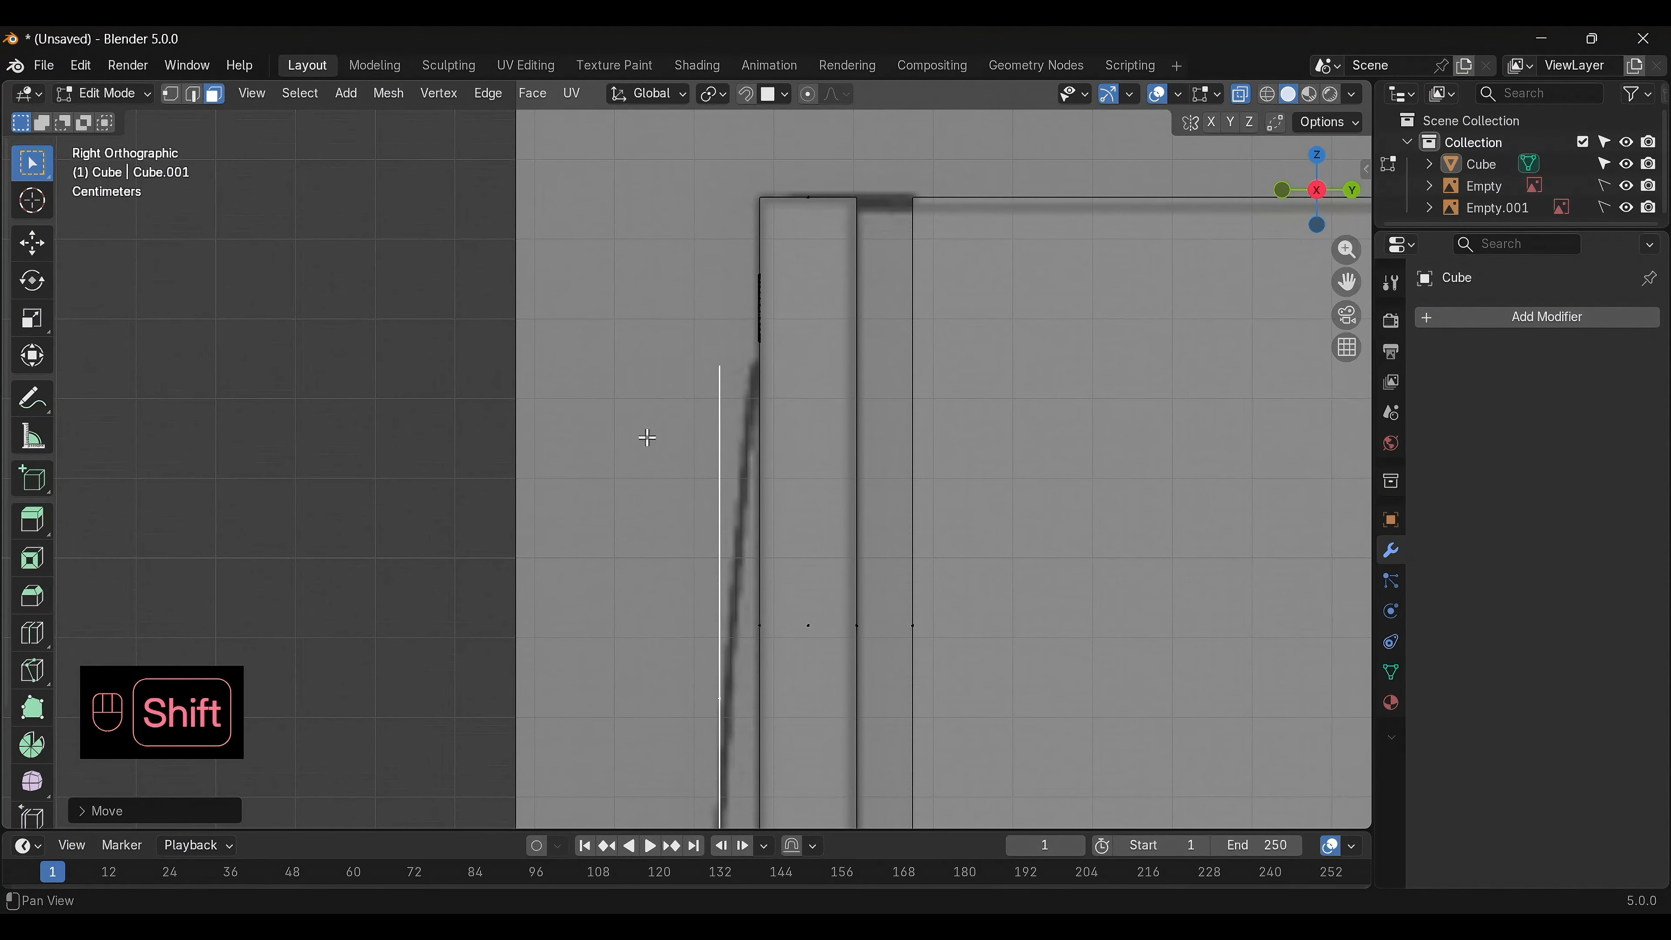
scroll(651, 433, "up", 3)
middle_click_drag(632, 327, 541, 484, "shift")
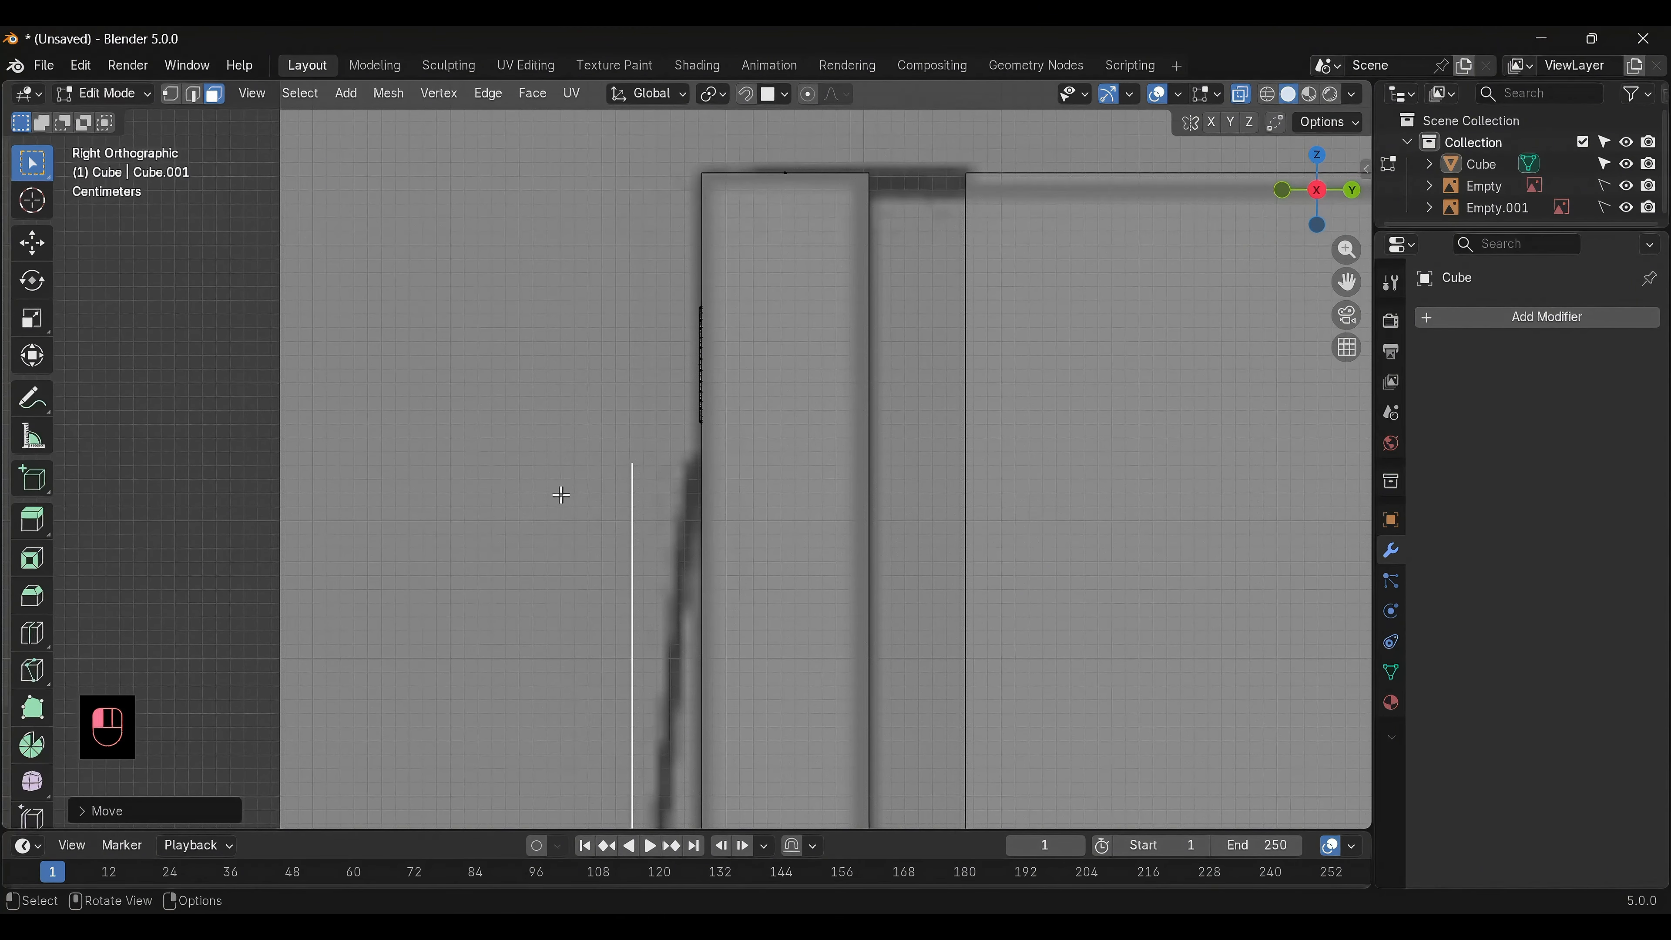
scroll(561, 495, "up", 3)
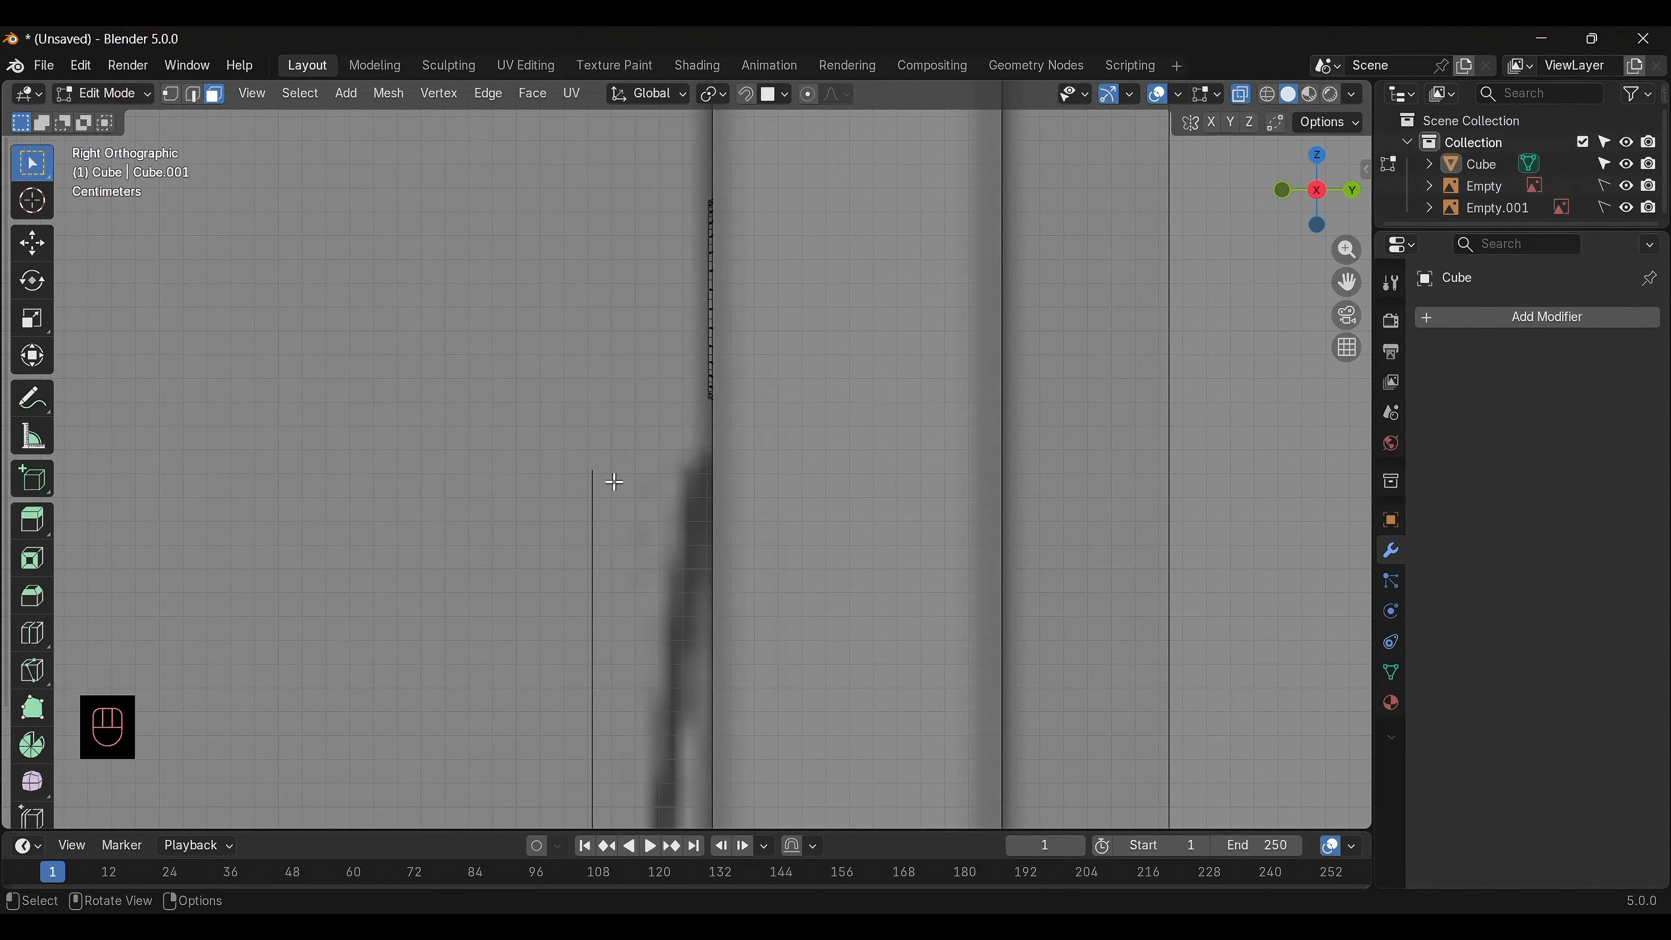
key("2")
key("1")
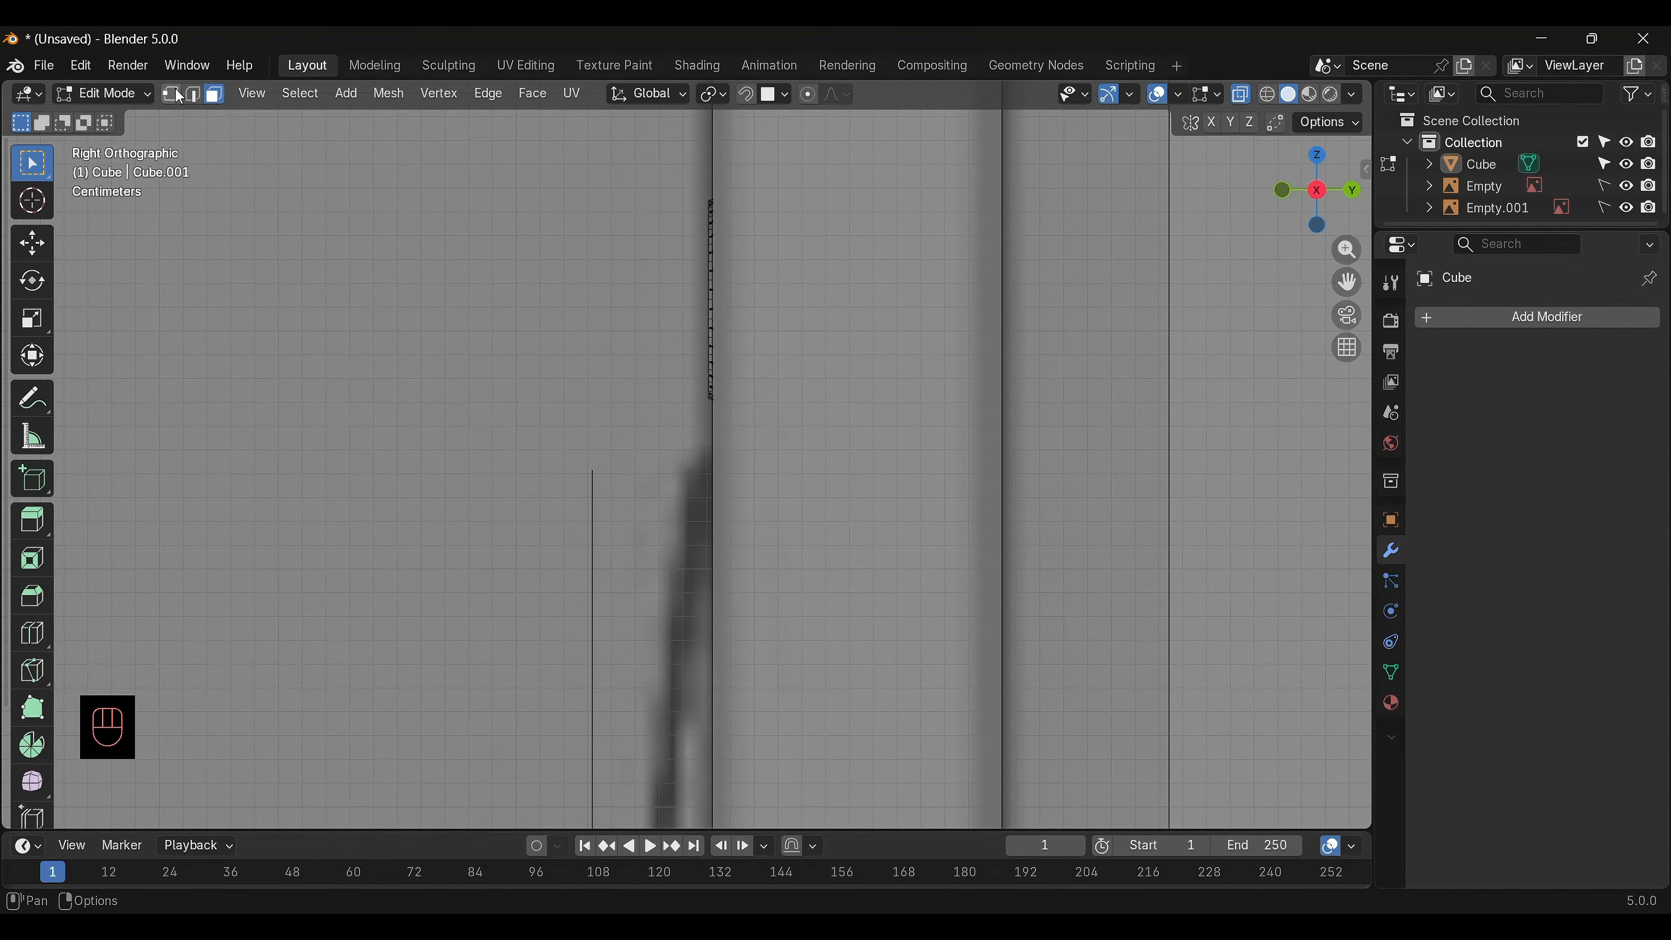
left_click(596, 484, "alt")
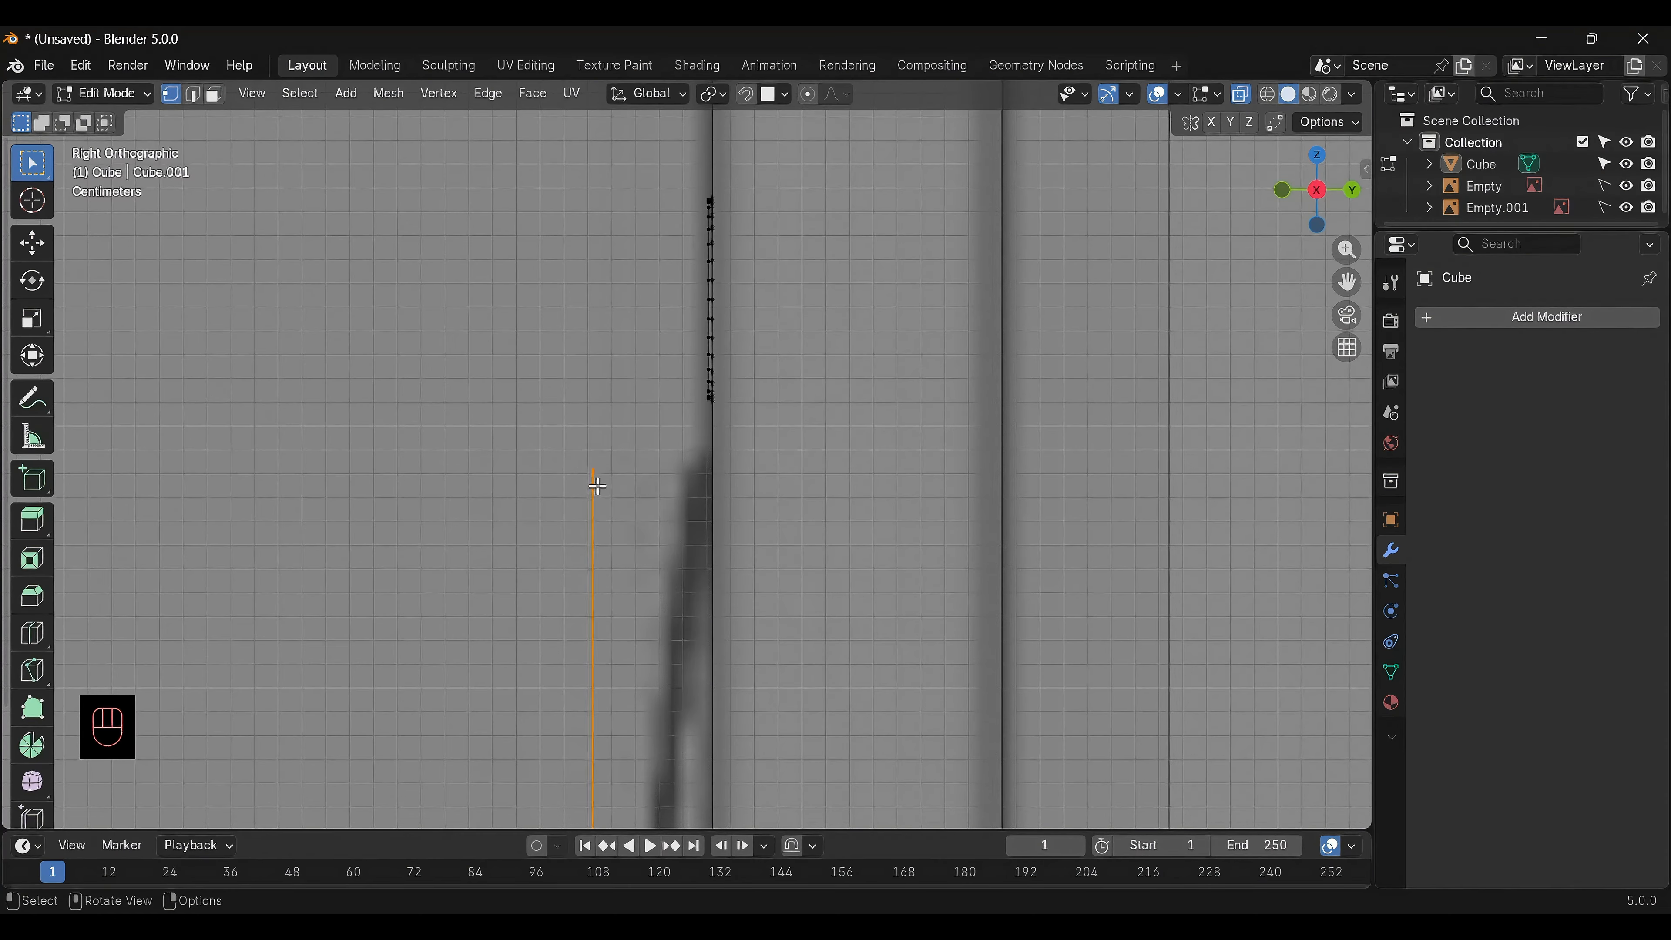
key("e")
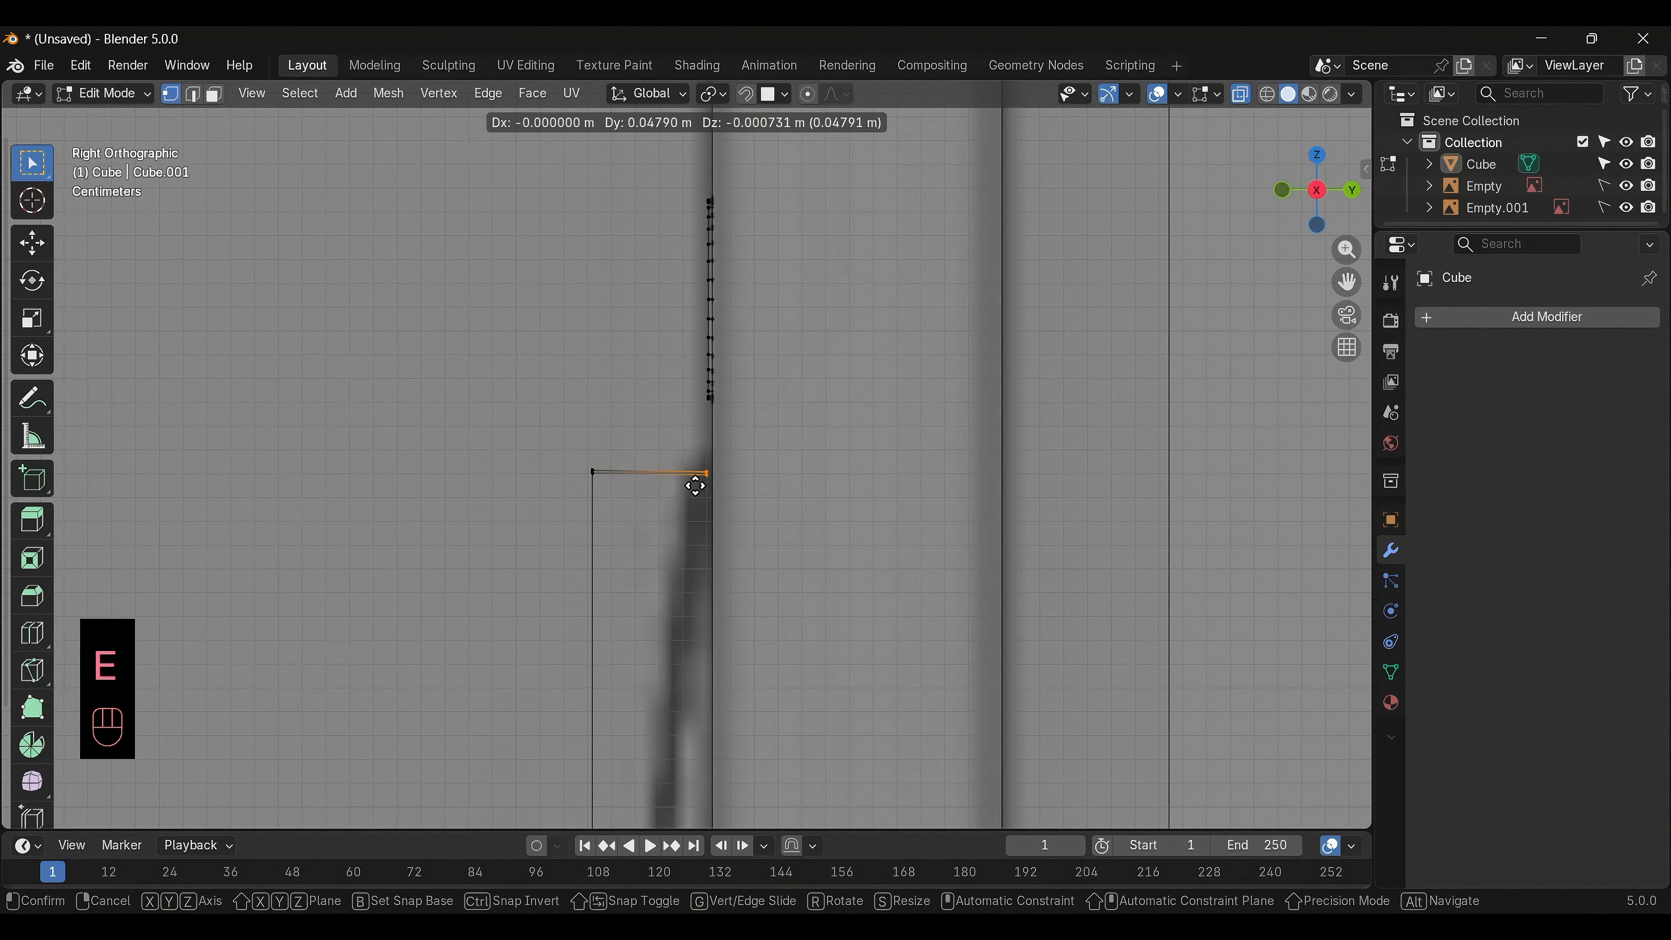
key("y")
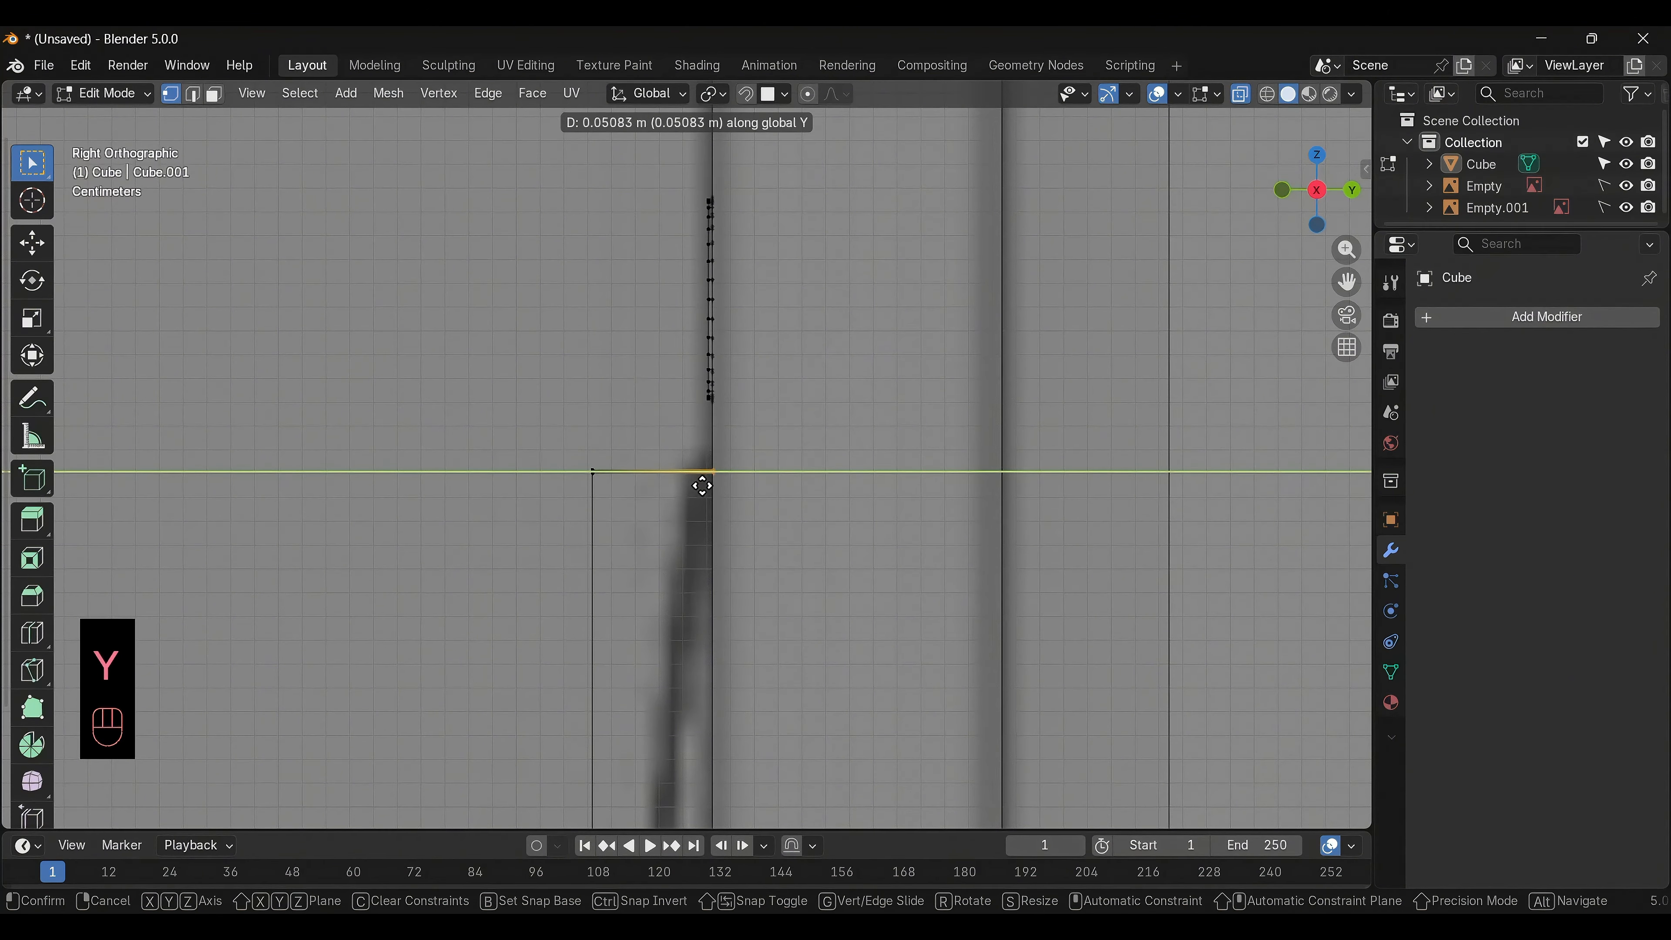
left_click(701, 486)
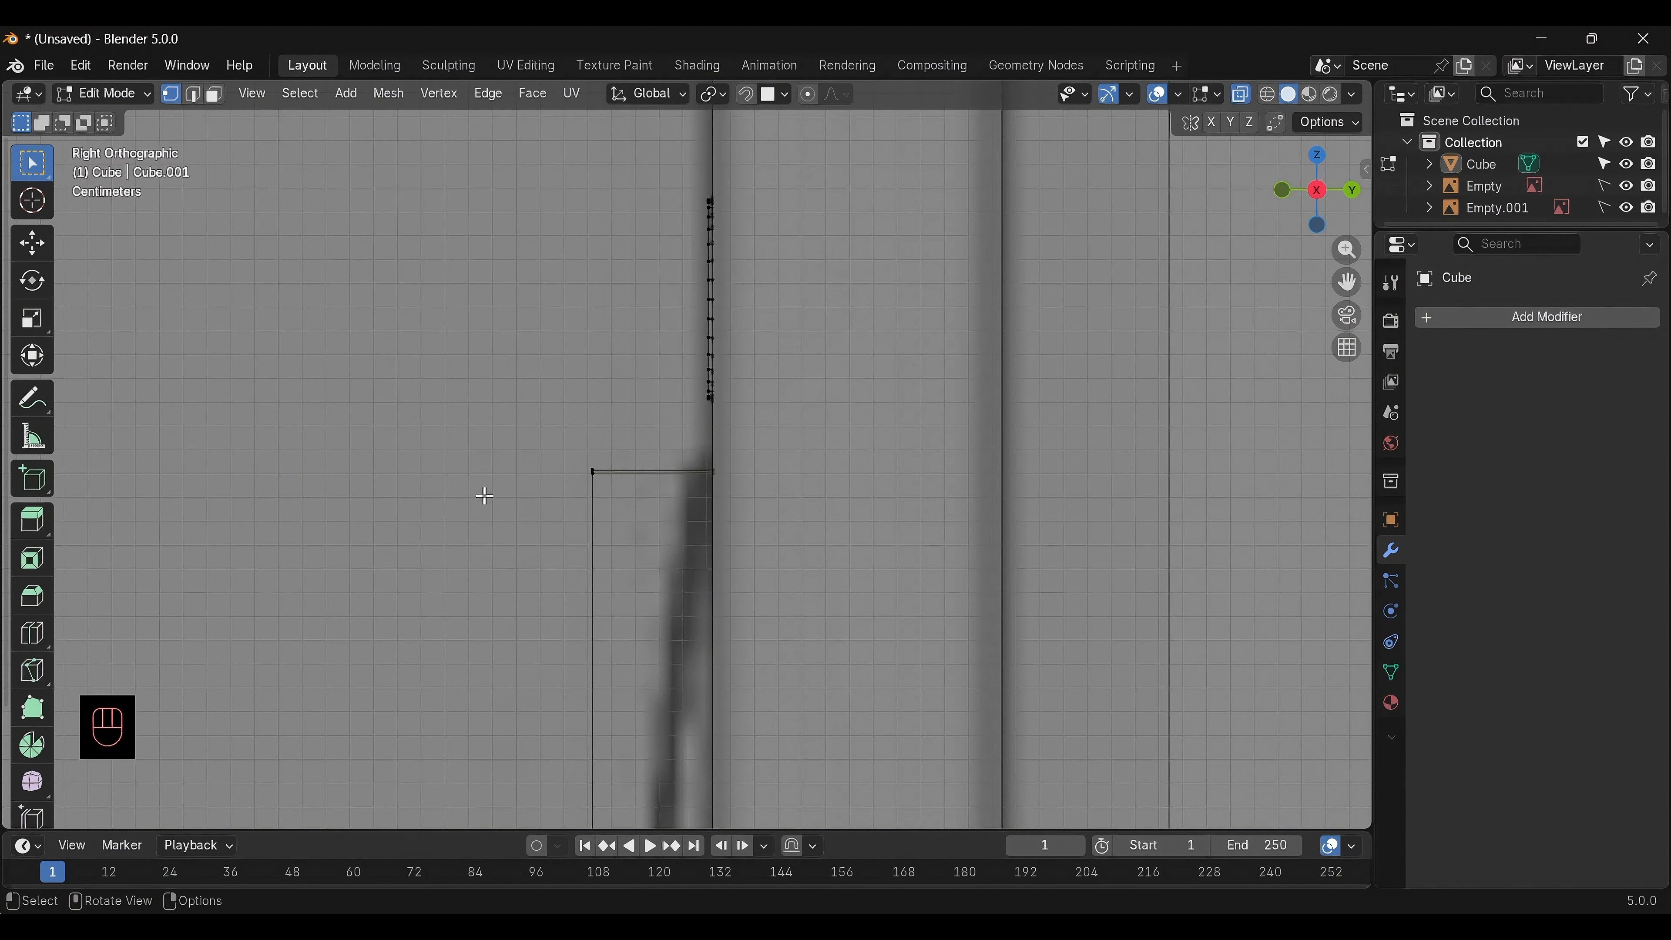
Extrude the handle's bottom edge about 0.052 m along Y to the upper door's front in the side view
middle_click_drag(446, 522, 450, 559)
middle_click(450, 558, "alt")
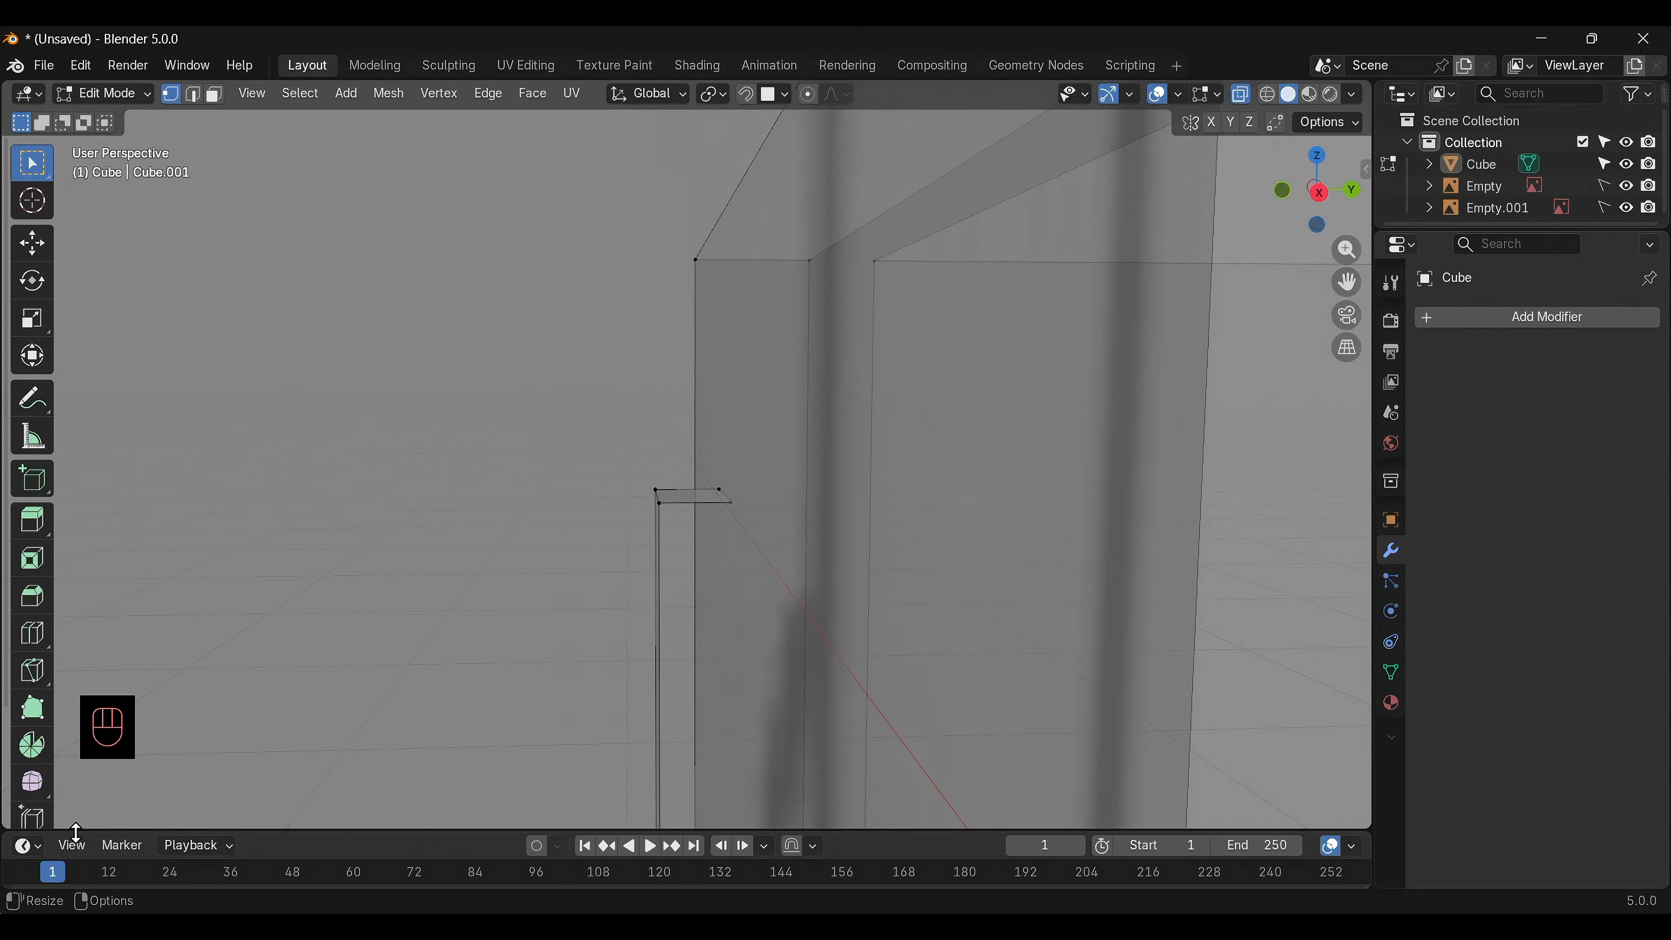
key("KP_3")
key("KP_3")
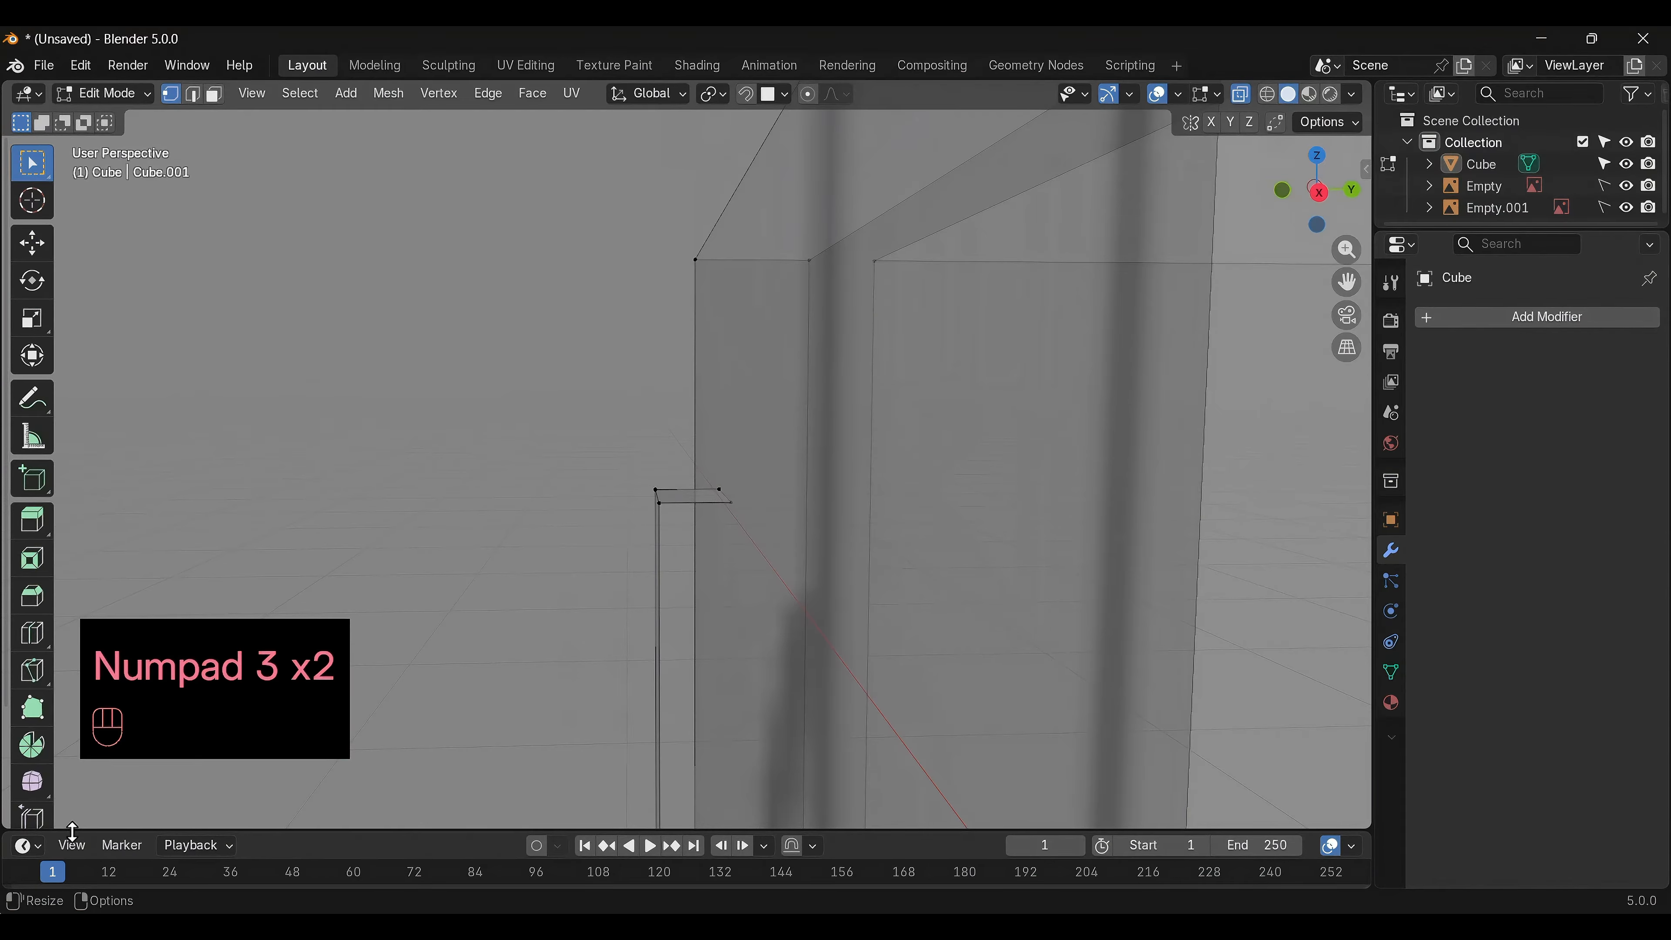
scroll(336, 373, "down", 5)
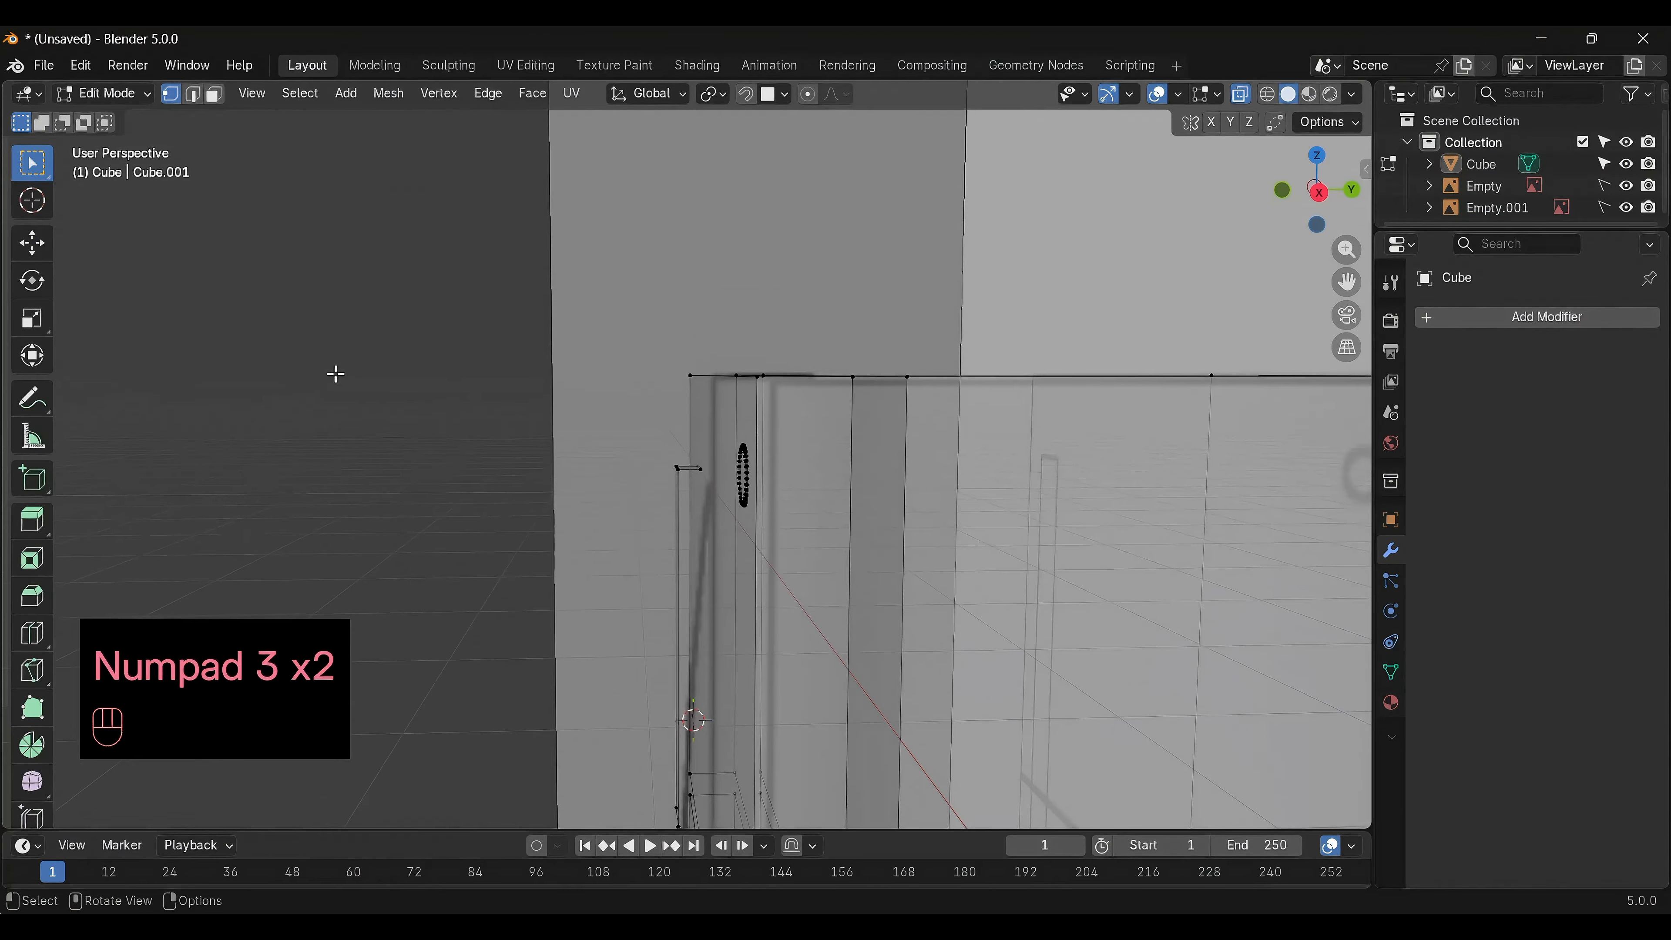
key("KP_3")
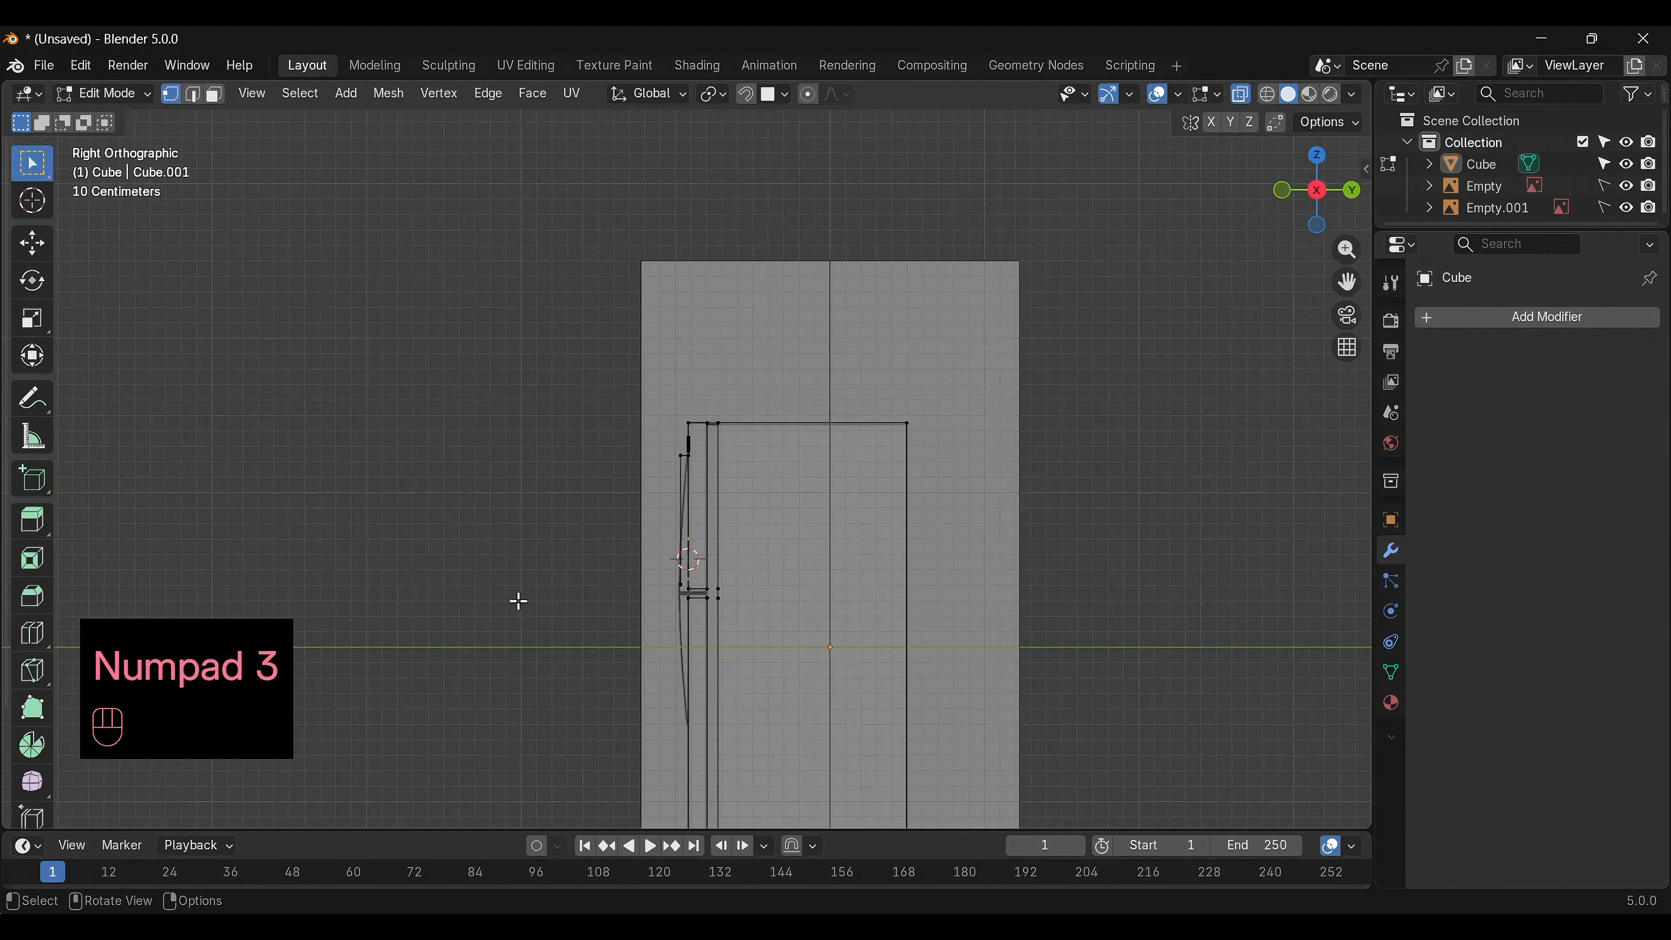
middle_click_drag(518, 597, 688, 390, "alt+shift")
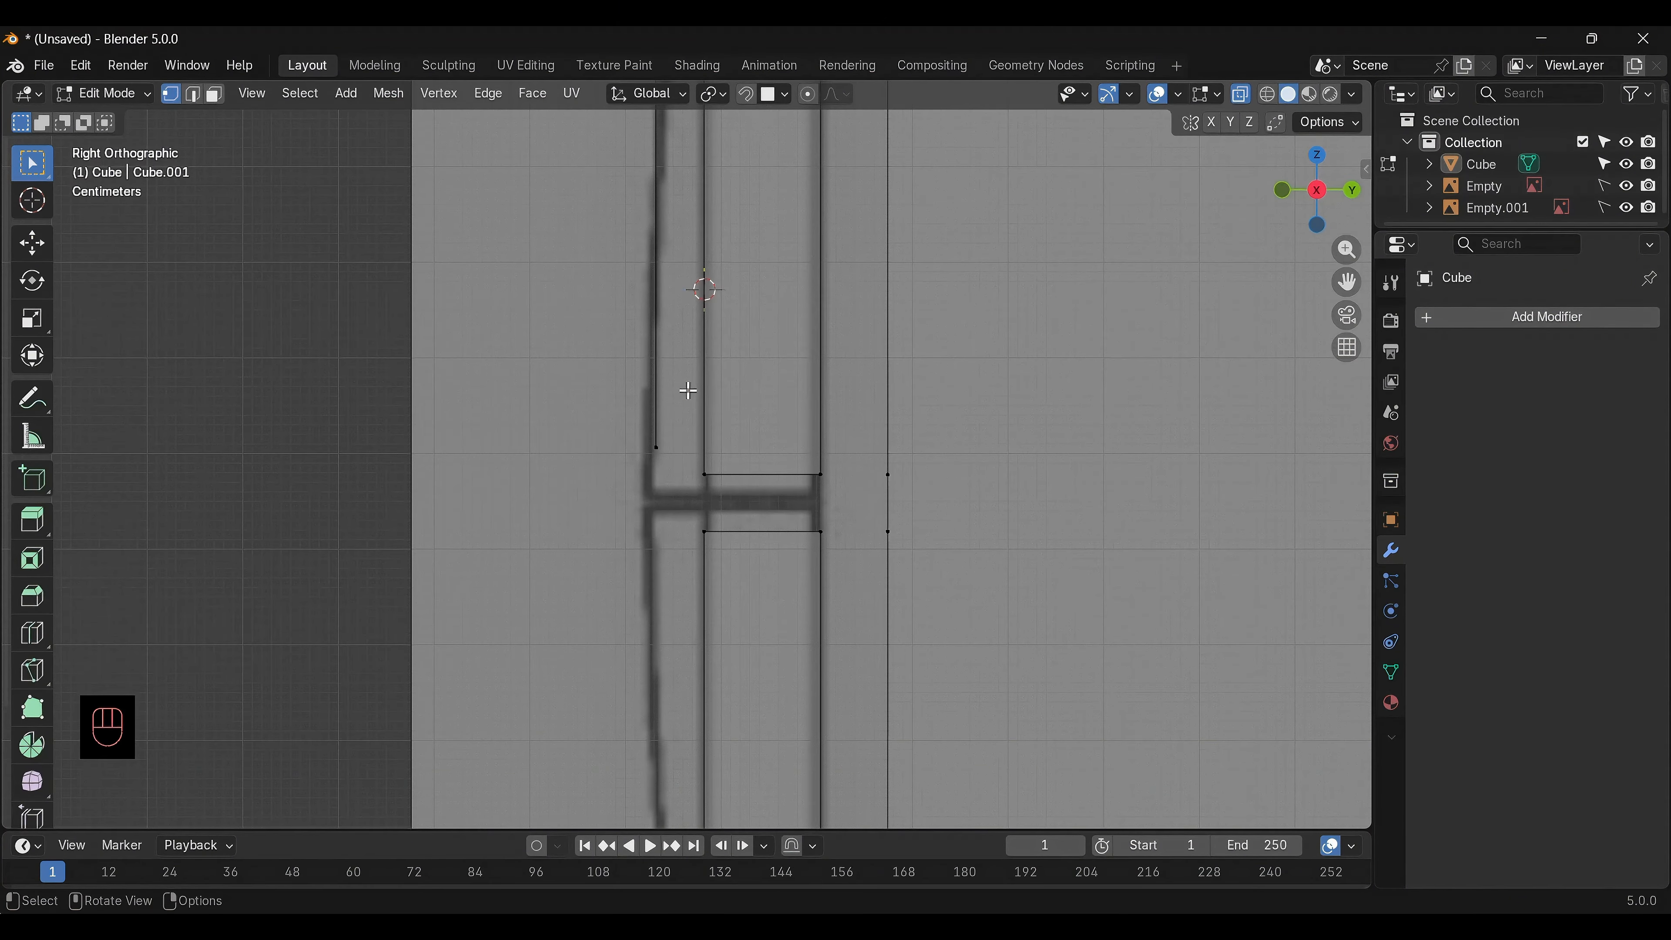
left_click(661, 447)
key("e")
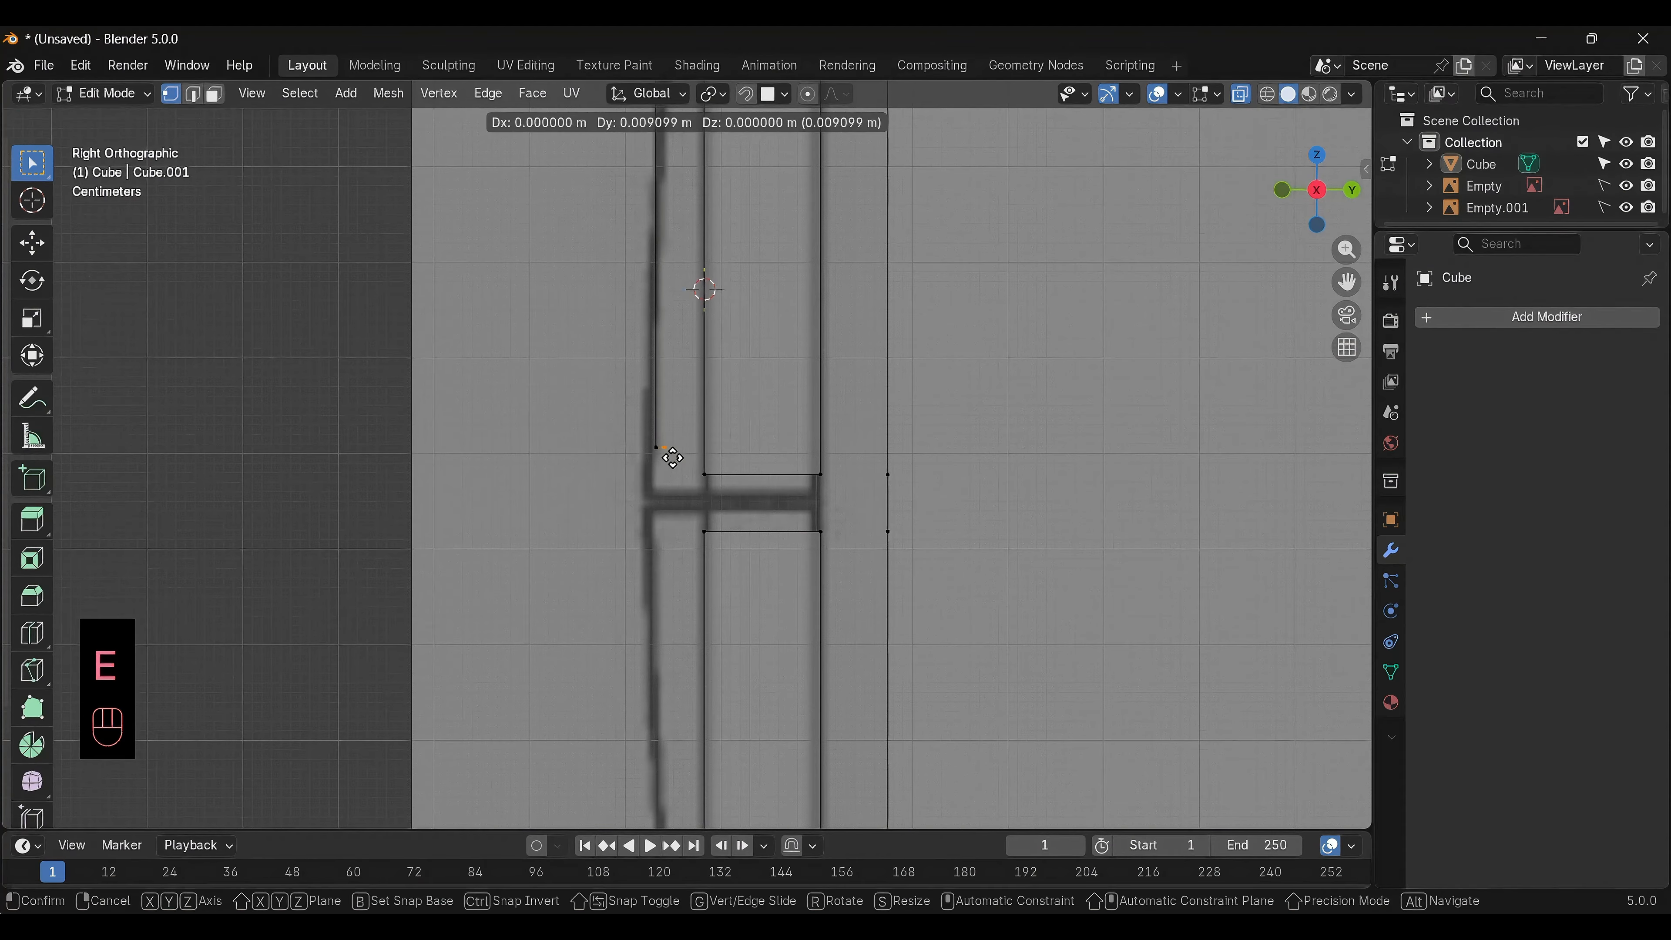
key("y")
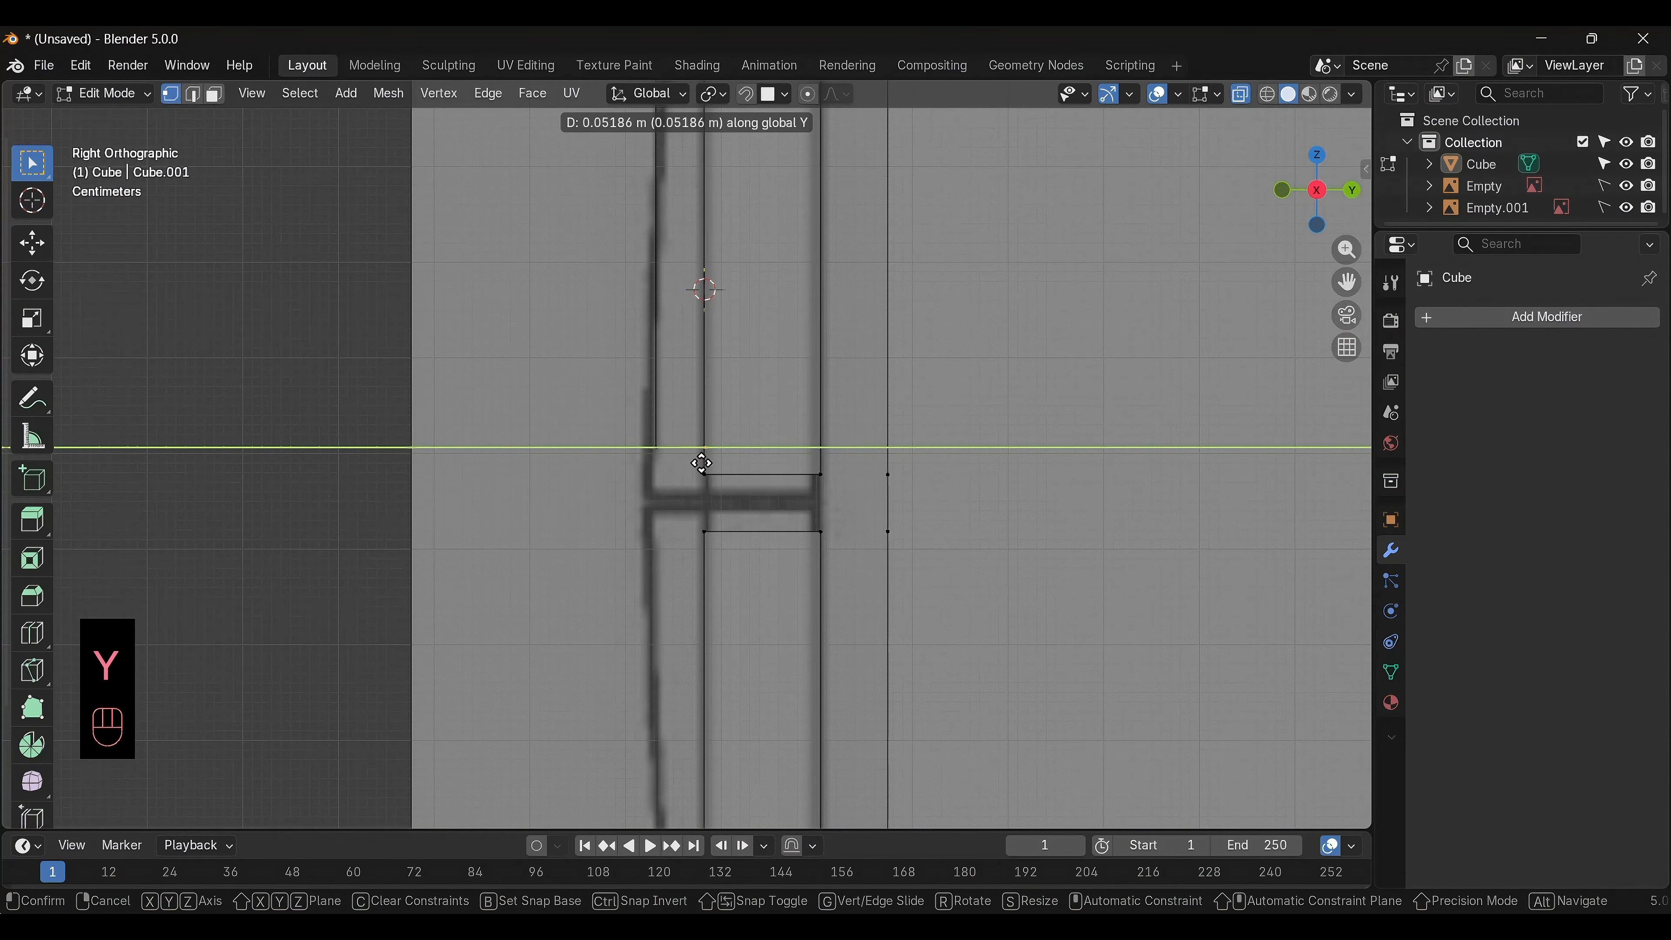
left_click(701, 463)
Switch to edge selection, turn off X-ray, and bevel the handle's top and bottom corner edges about 0.06 m with 3 segments
middle_click_drag(474, 385, 764, 421)
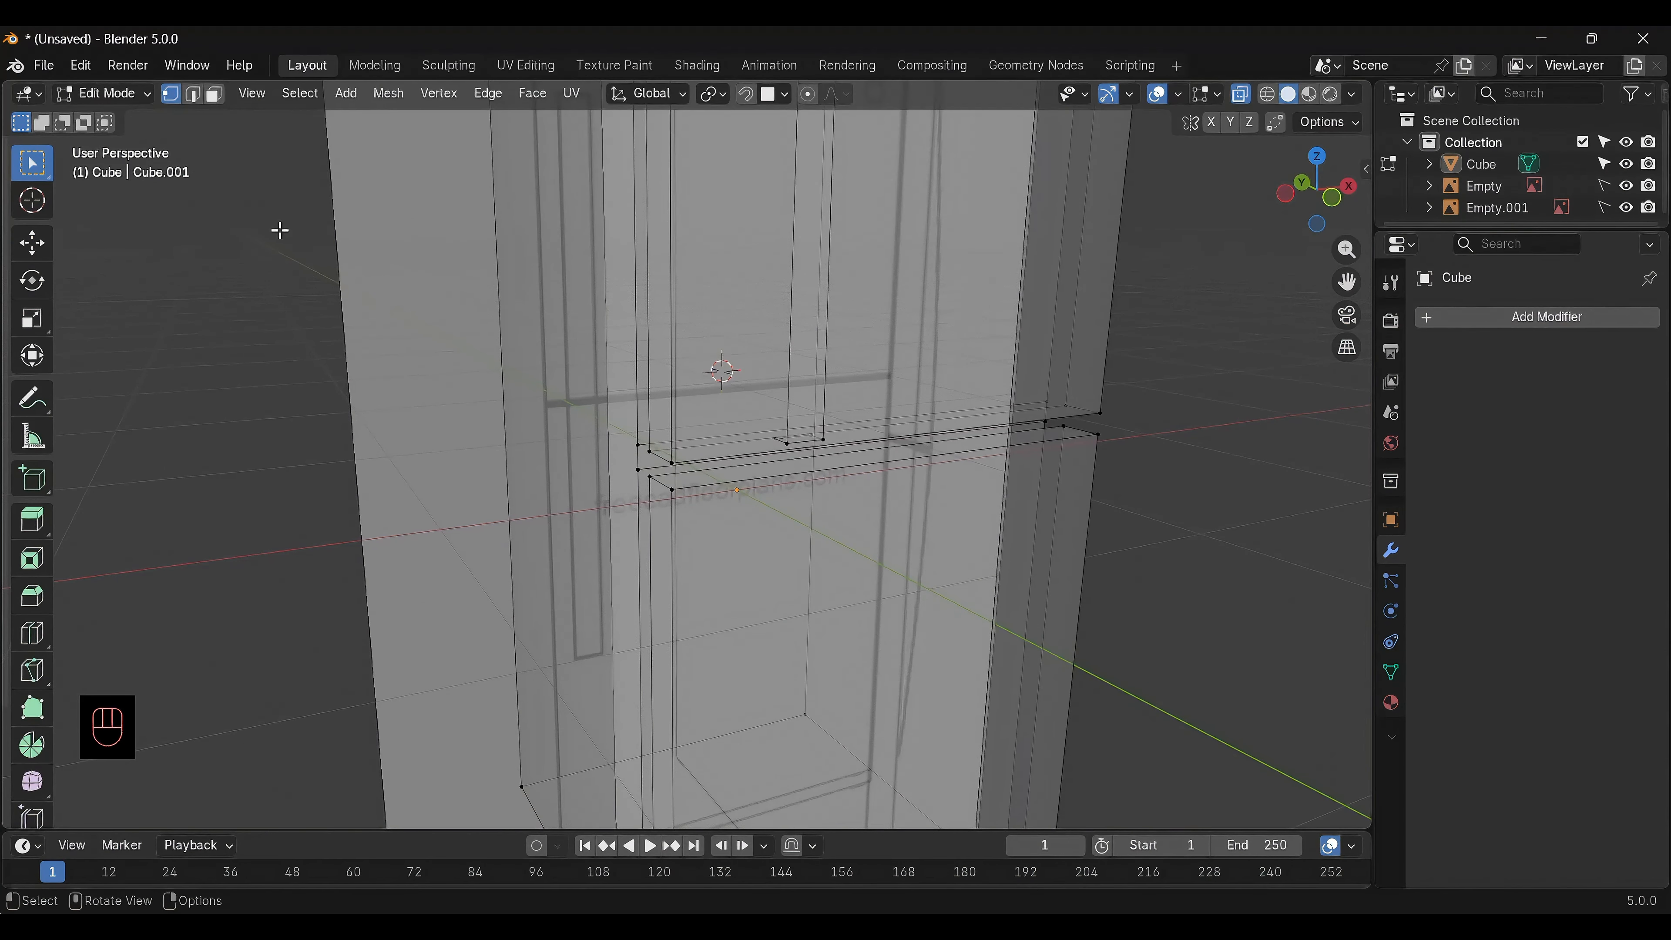
left_click(193, 93)
left_click(1241, 94)
middle_click_drag(668, 520, 767, 472)
scroll(767, 473, "down", 2)
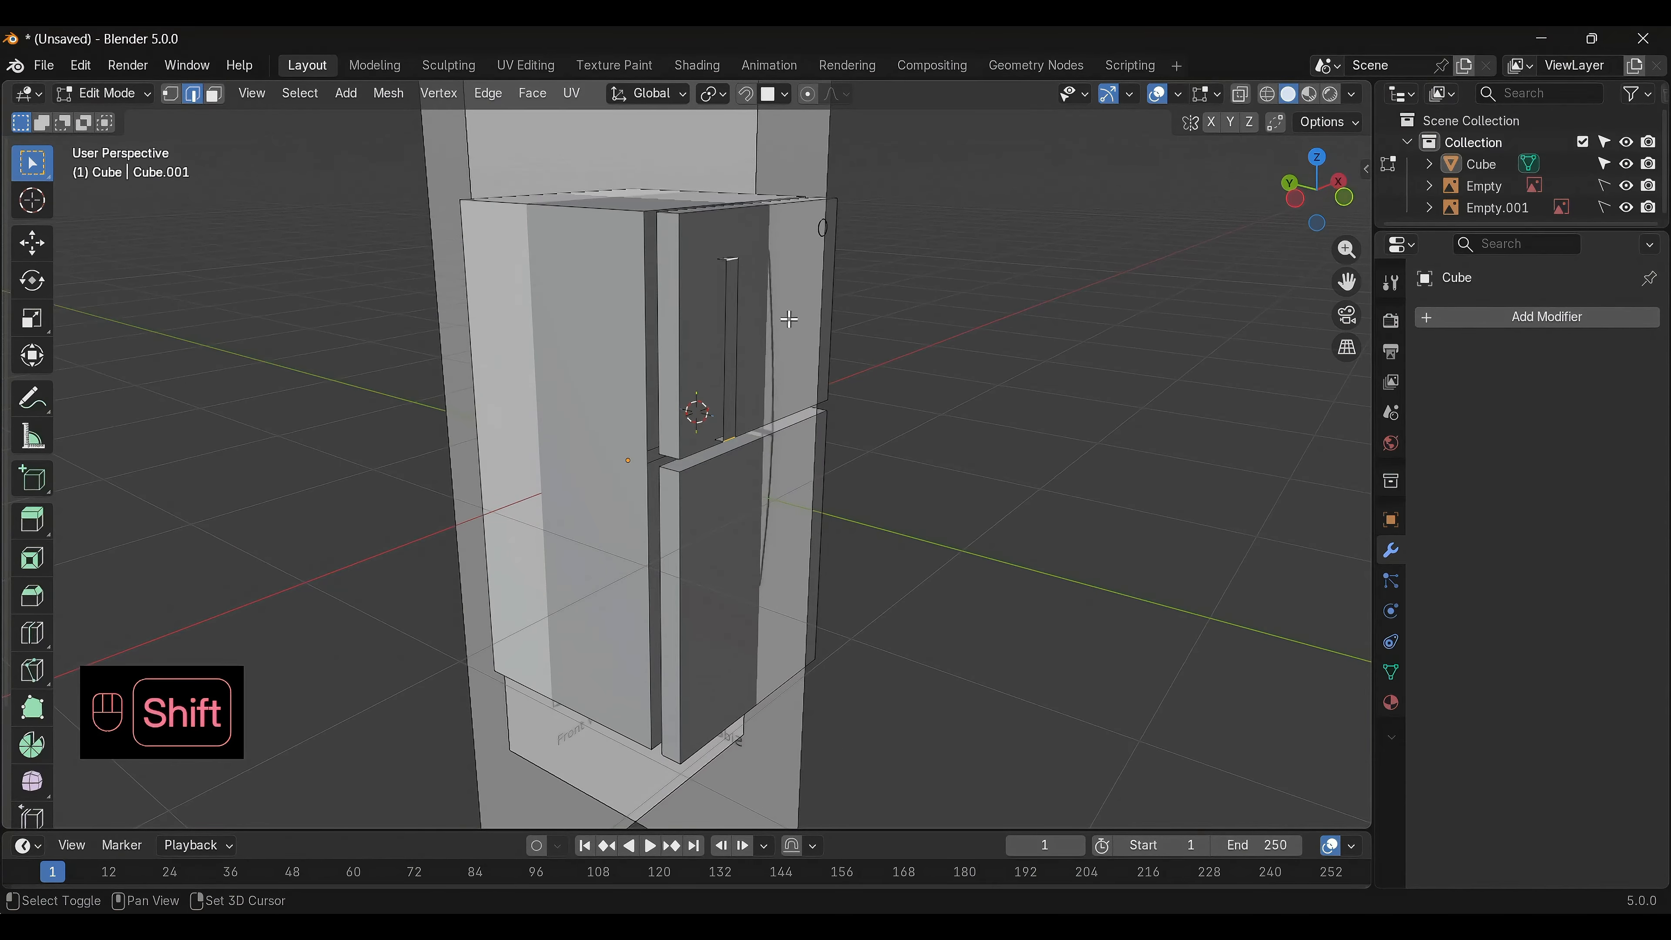
key("ctrl+b")
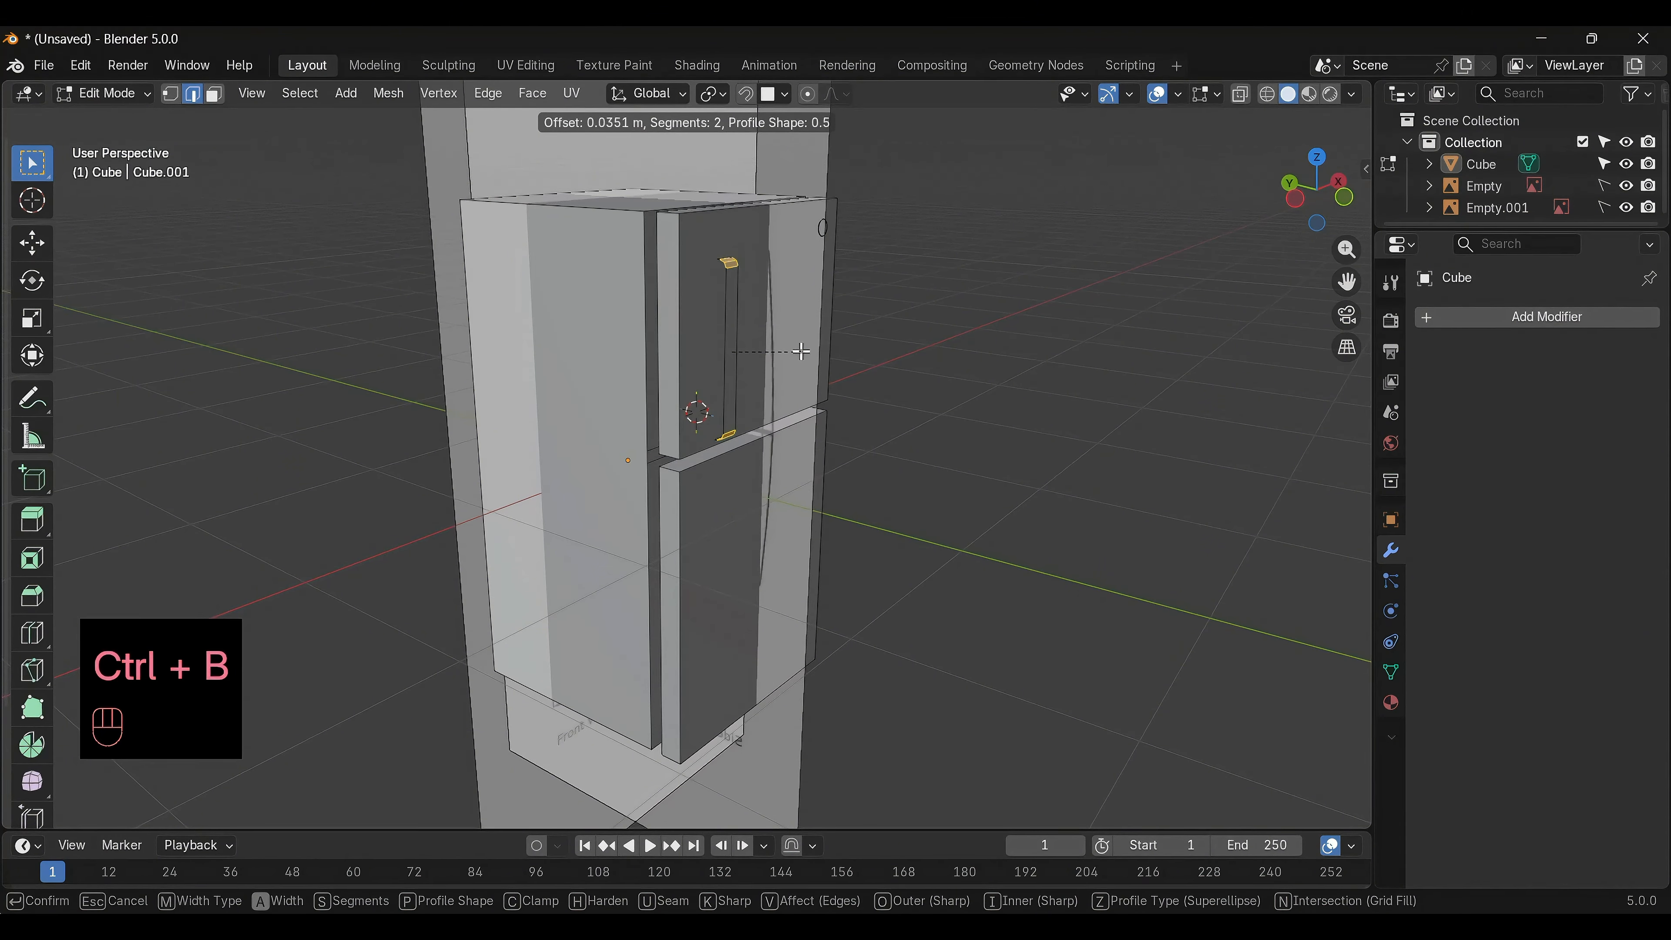
scroll(803, 352, "up", 1)
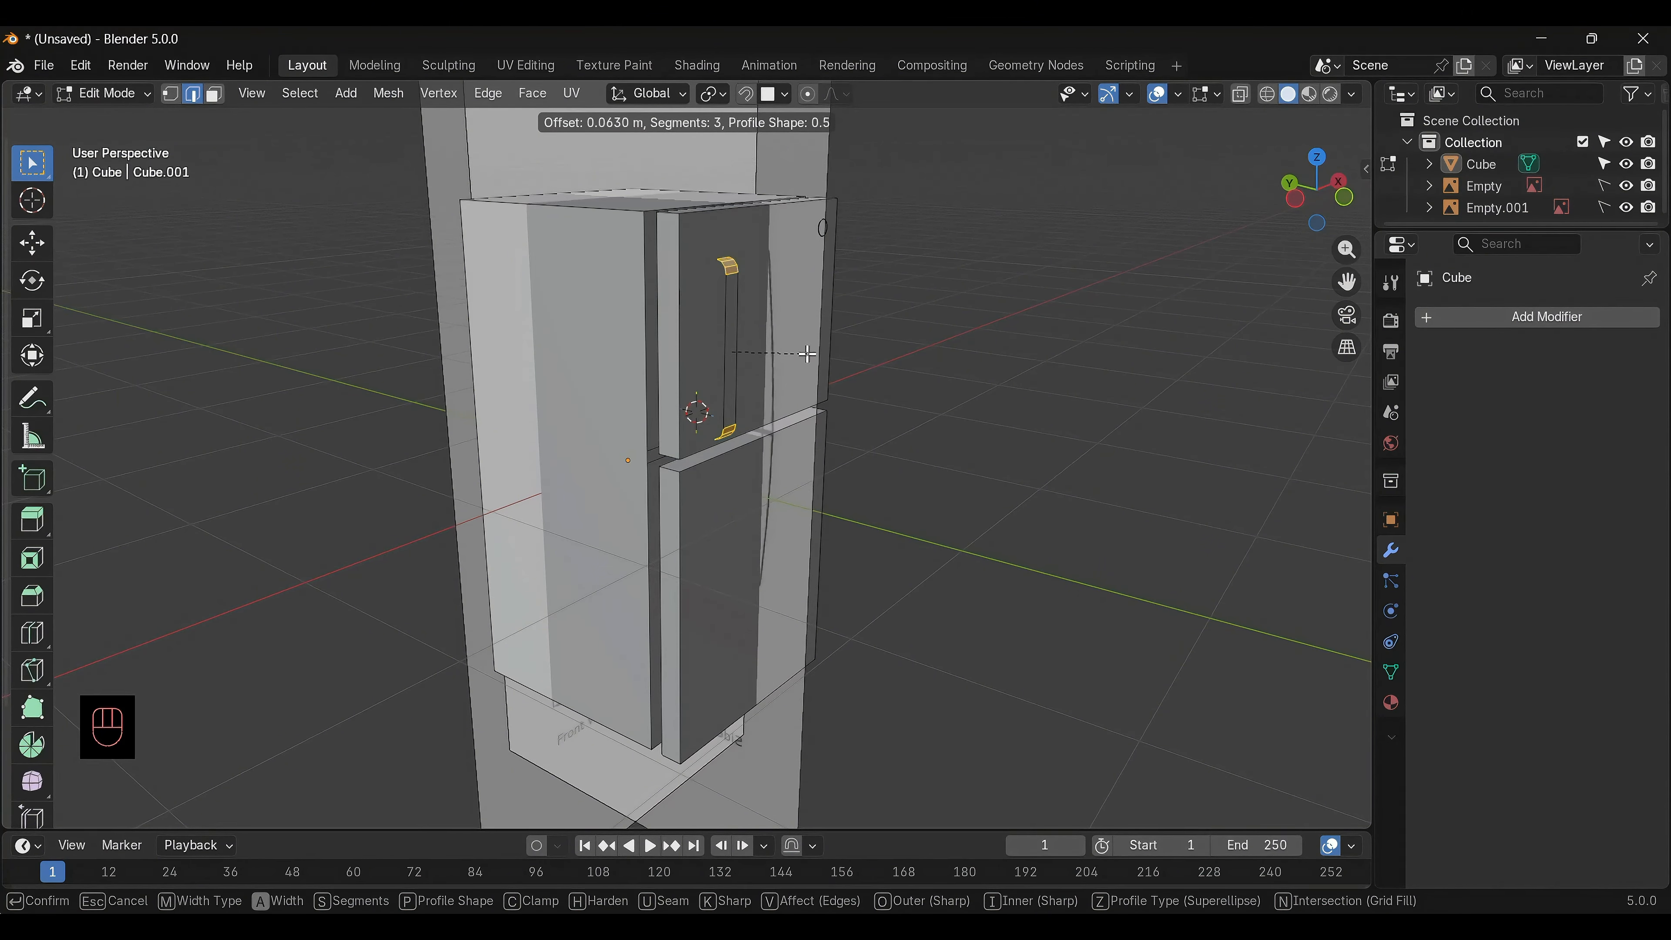
left_click(813, 367)
Examine the bevelled handle's shape in perspective and compare its side profile with the reference outline
left_click(924, 512)
middle_click_drag(924, 516, 953, 470, "alt")
scroll(639, 495, "up", 4)
scroll(1026, 399, "down", 2)
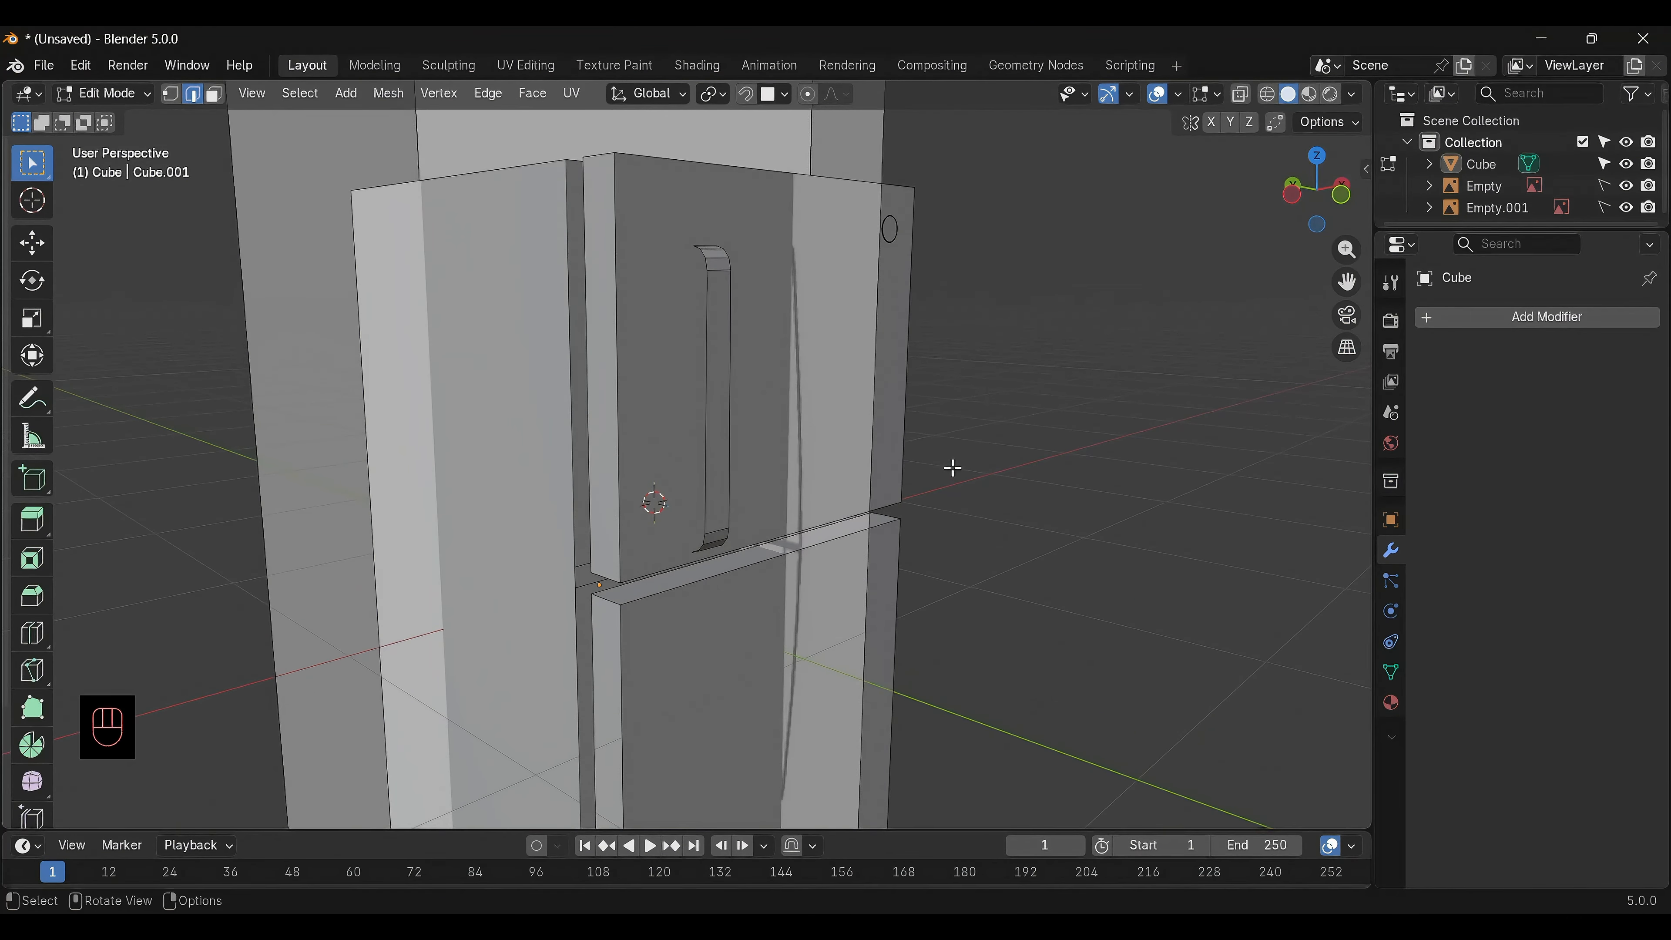
scroll(951, 457, "up", 2)
middle_click_drag(925, 374, 955, 438, "alt")
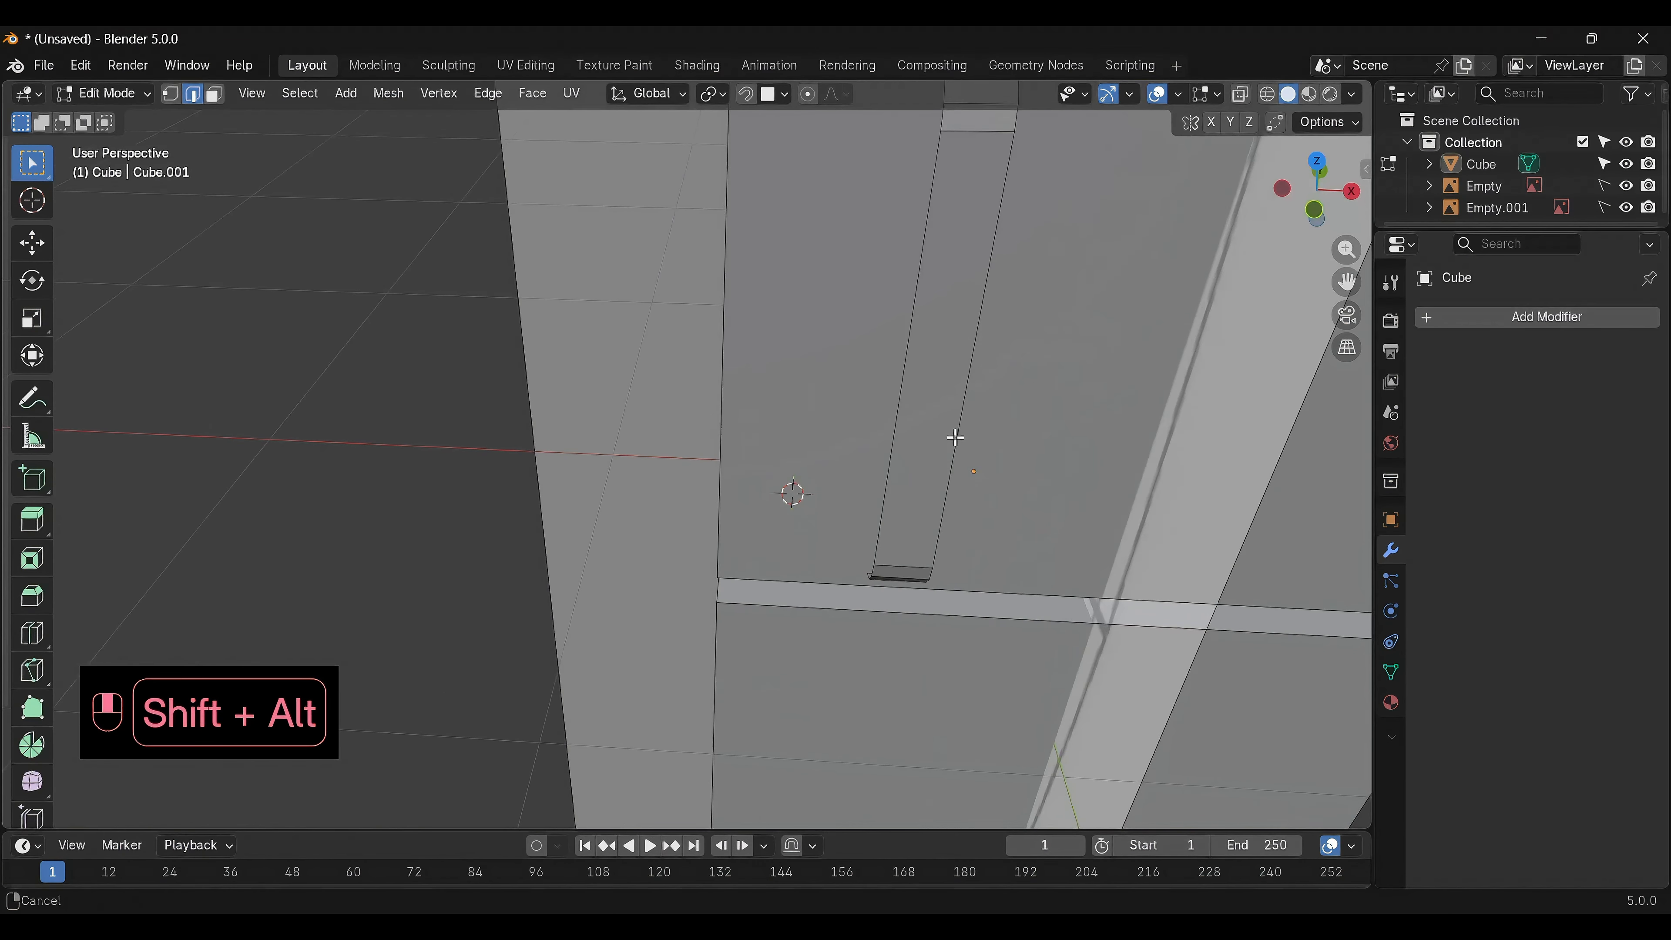
middle_click_drag(634, 523, 669, 442, "alt")
key("KP_3")
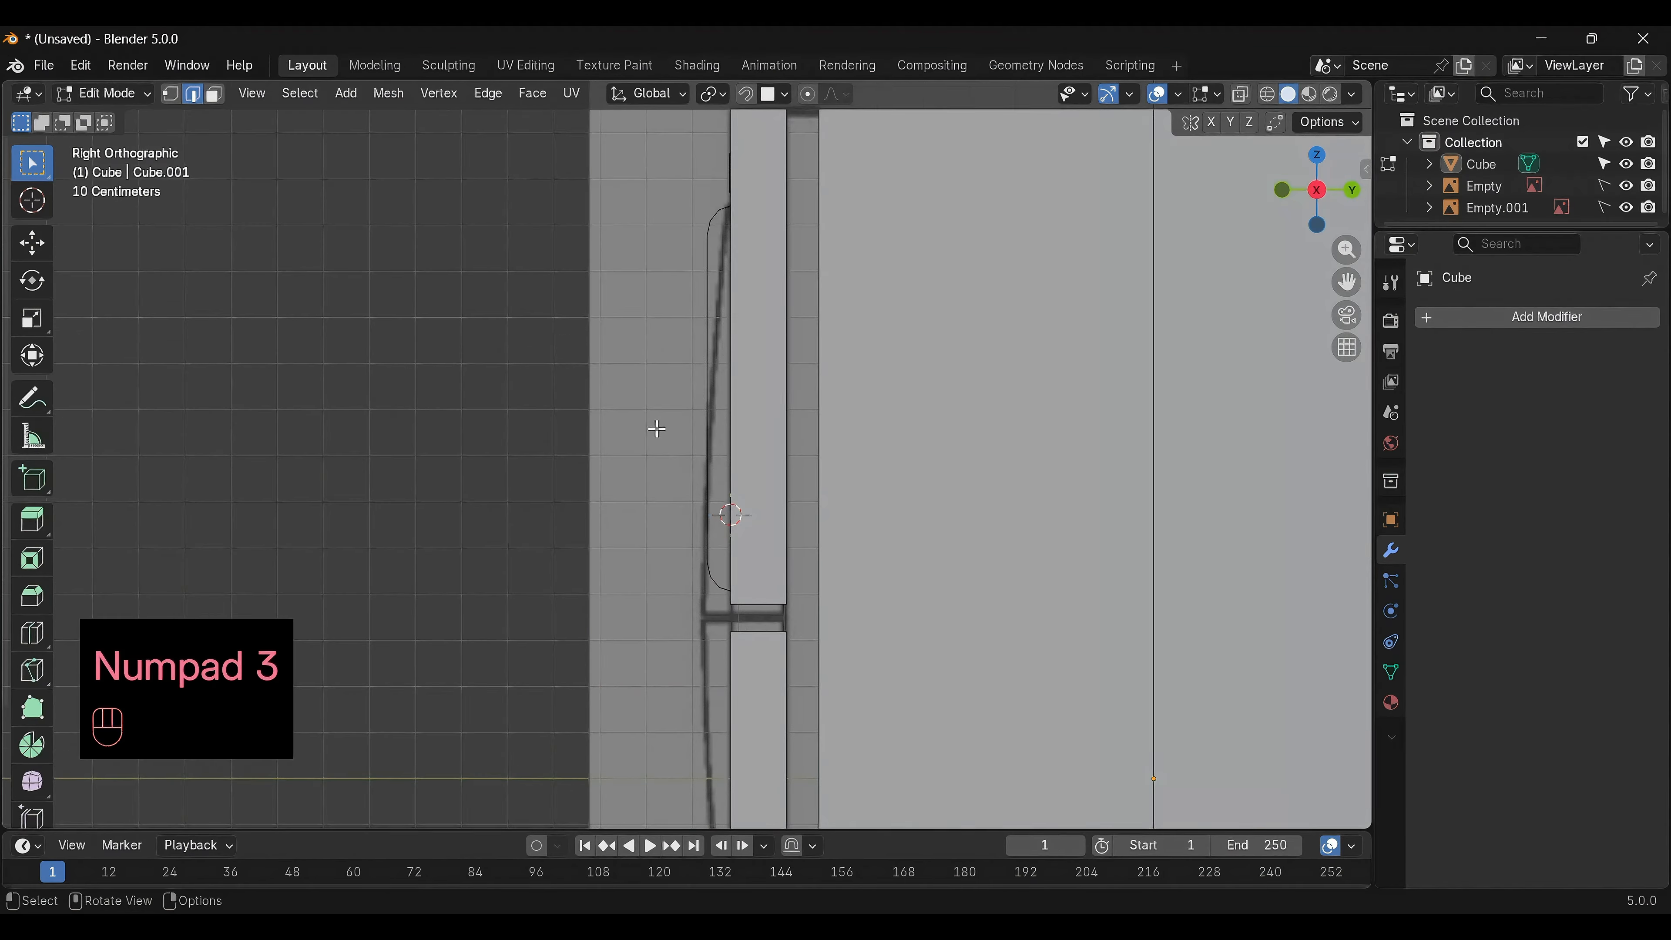
scroll(657, 429, "up", 1)
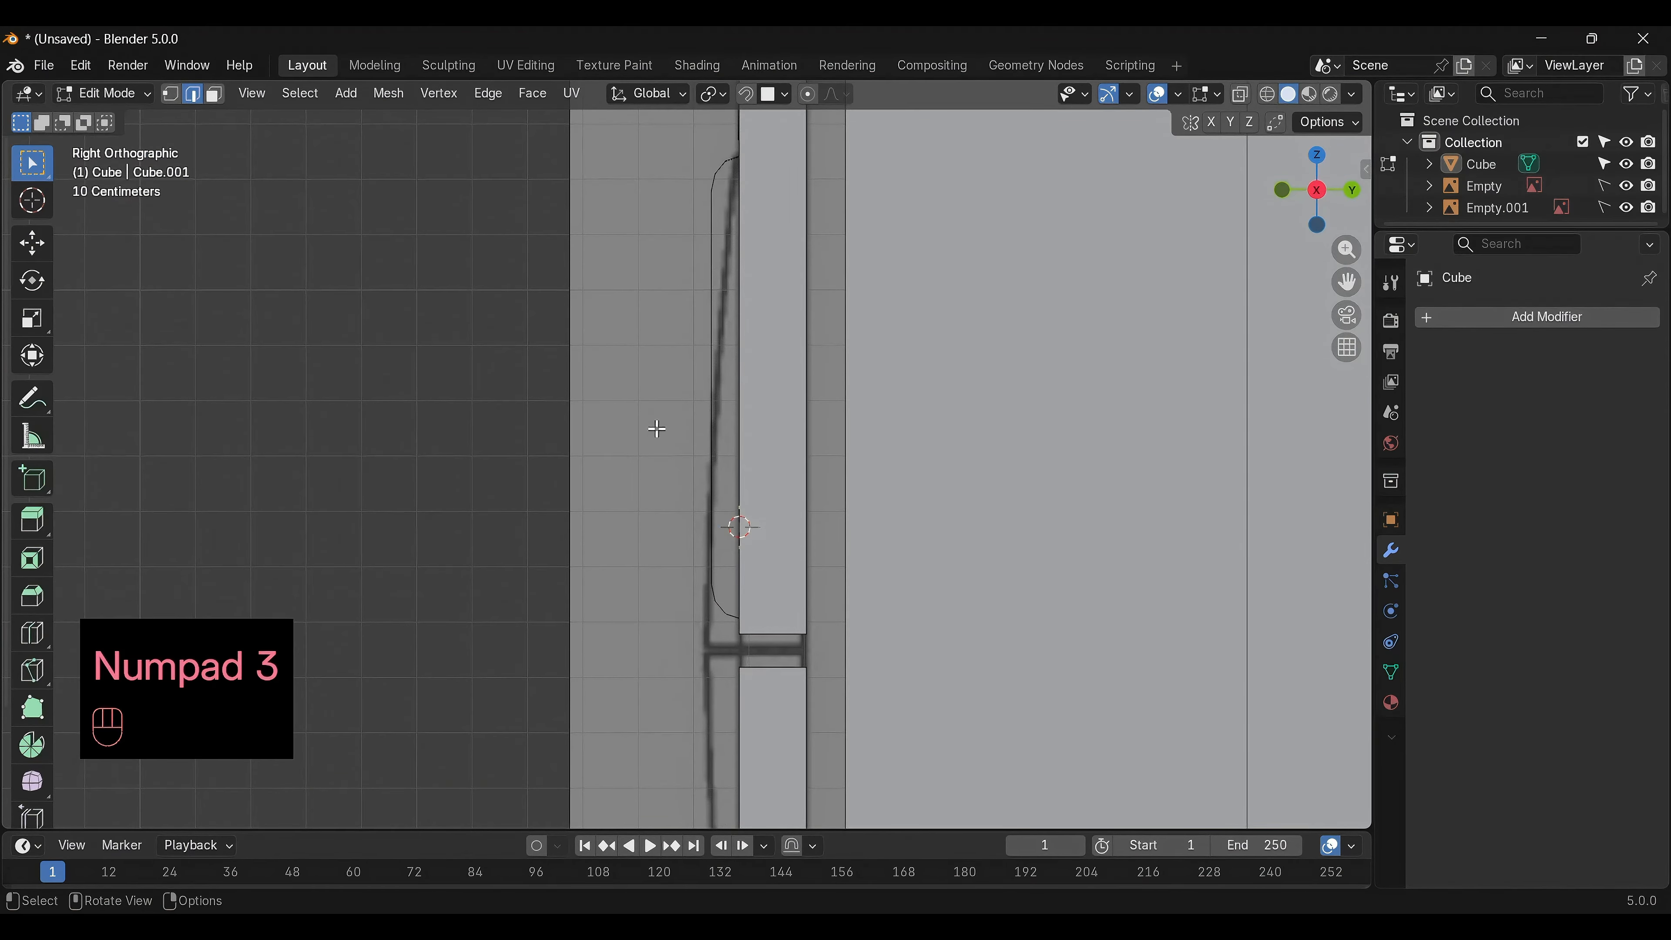
middle_click_drag(504, 411, 822, 395, "alt")
Switch to face selection, select the whole linked handle, and turn on X-ray in the front view
left_click(874, 332)
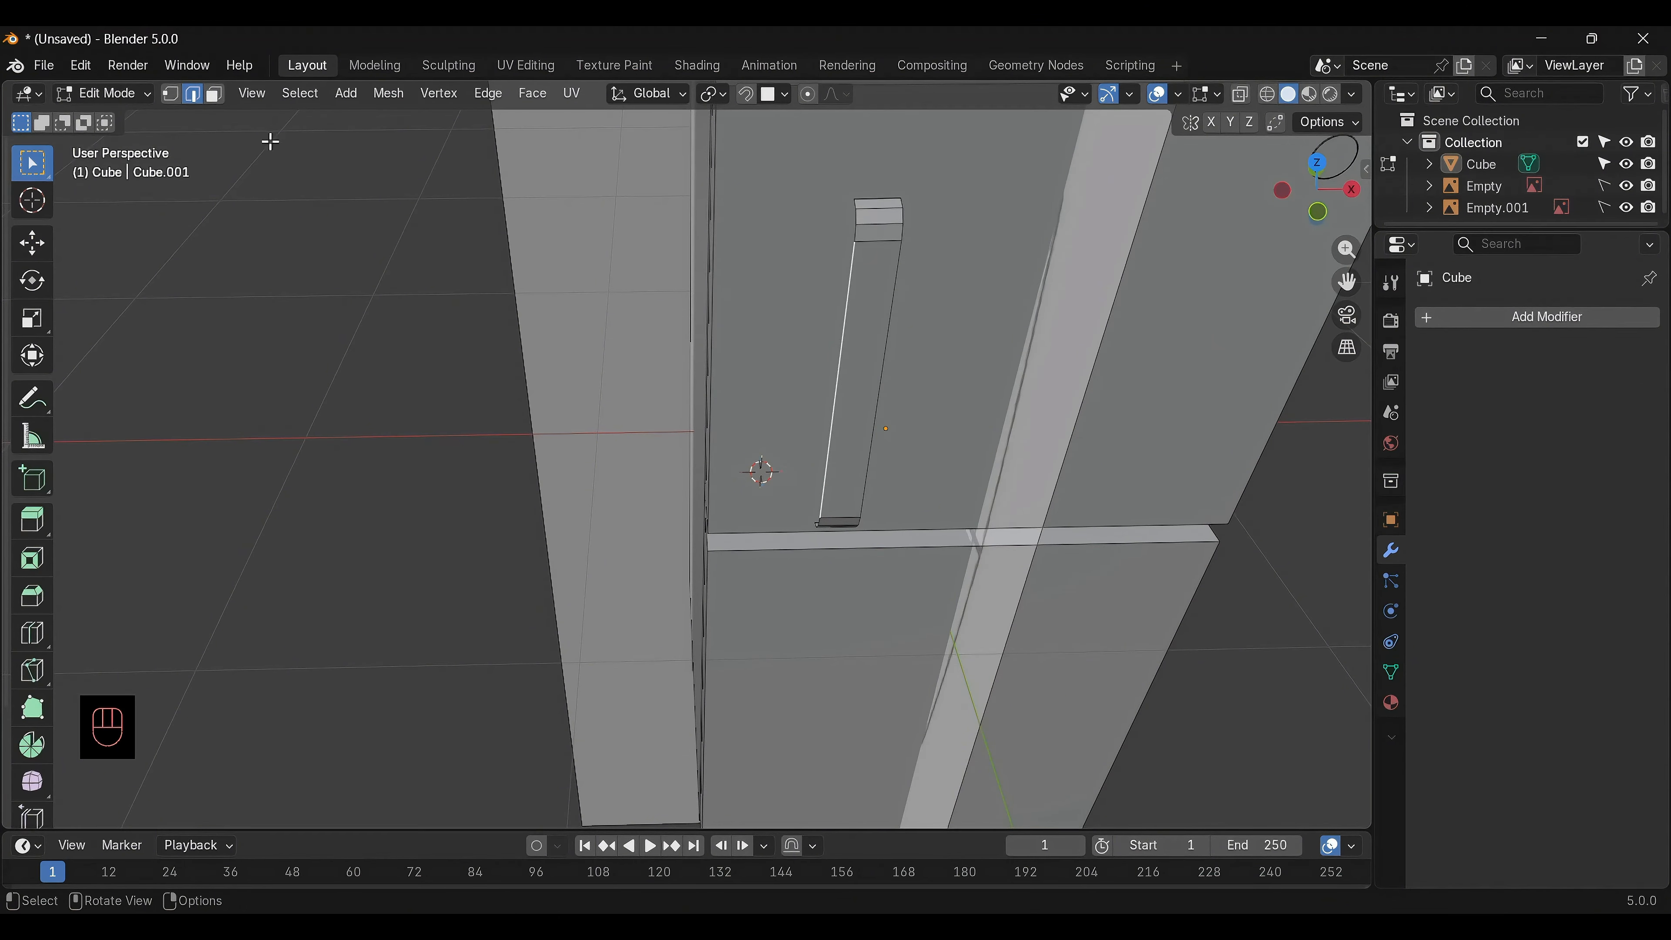
left_click(213, 94)
left_click(848, 357)
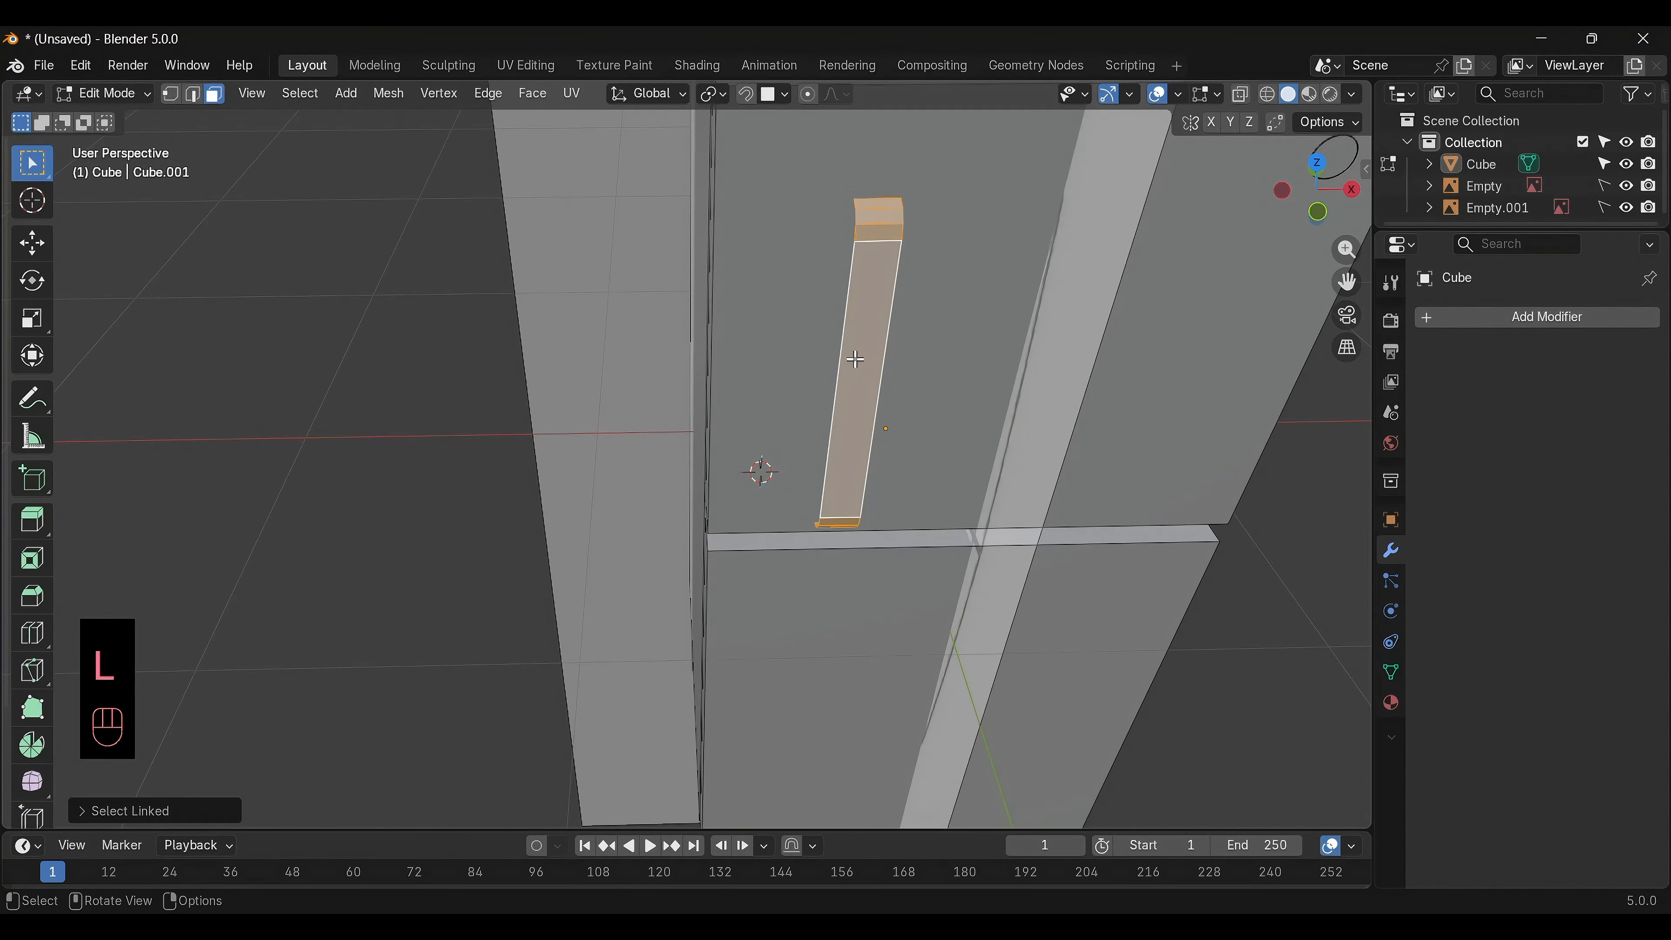
key("KP_1")
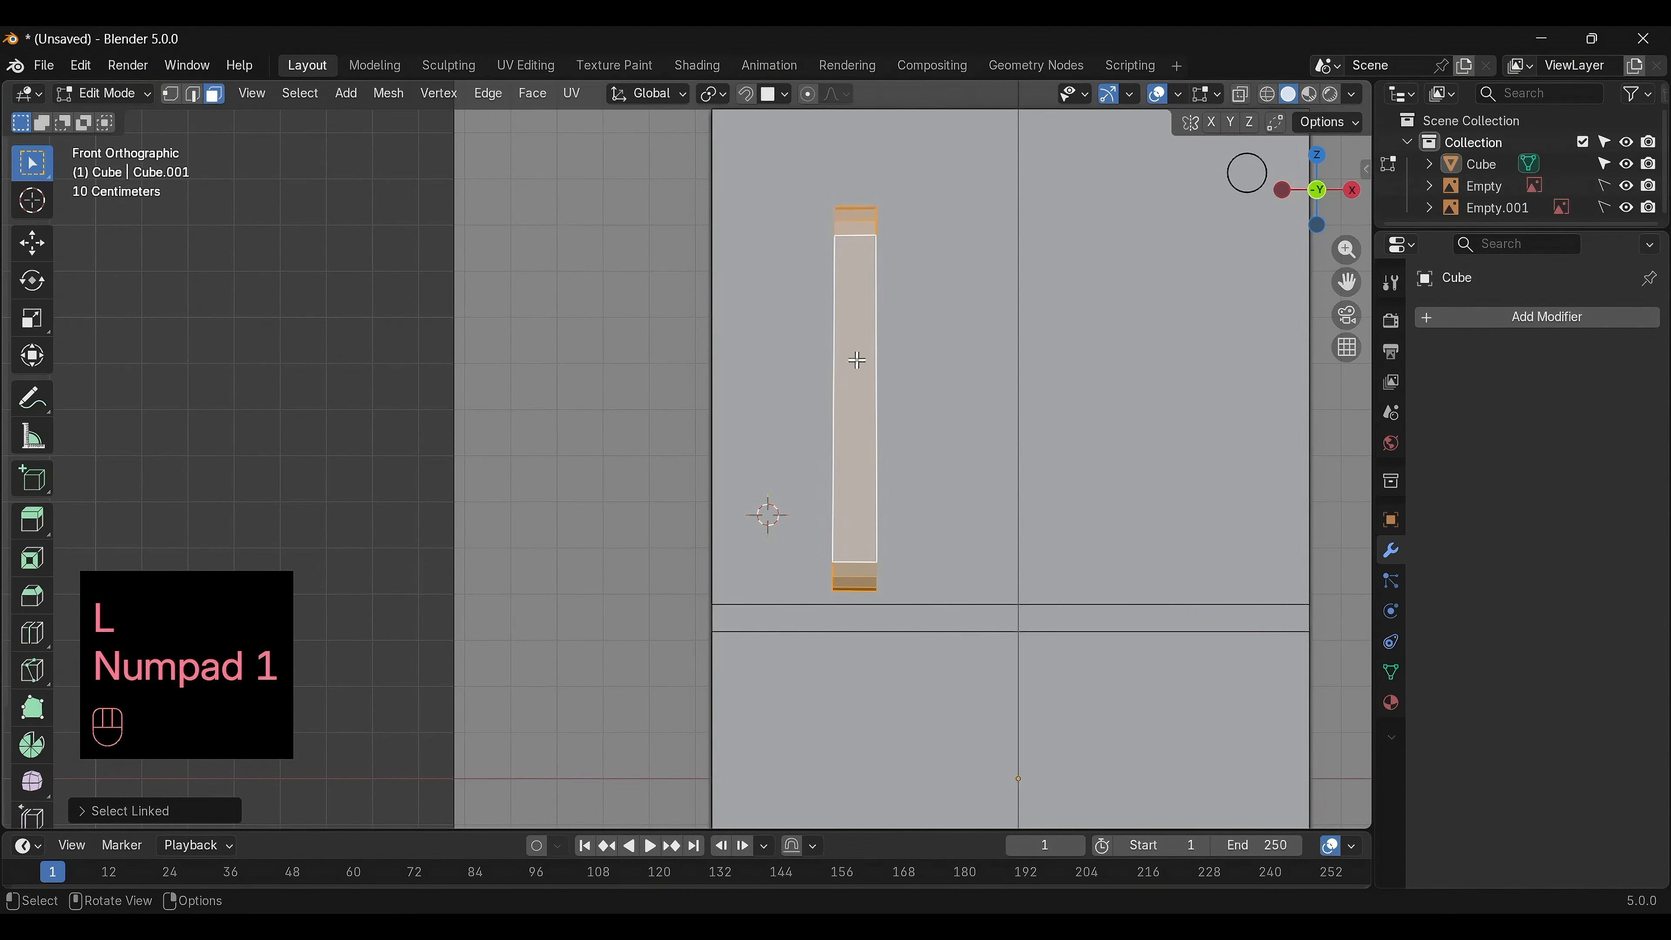
scroll(857, 359, "down", 3)
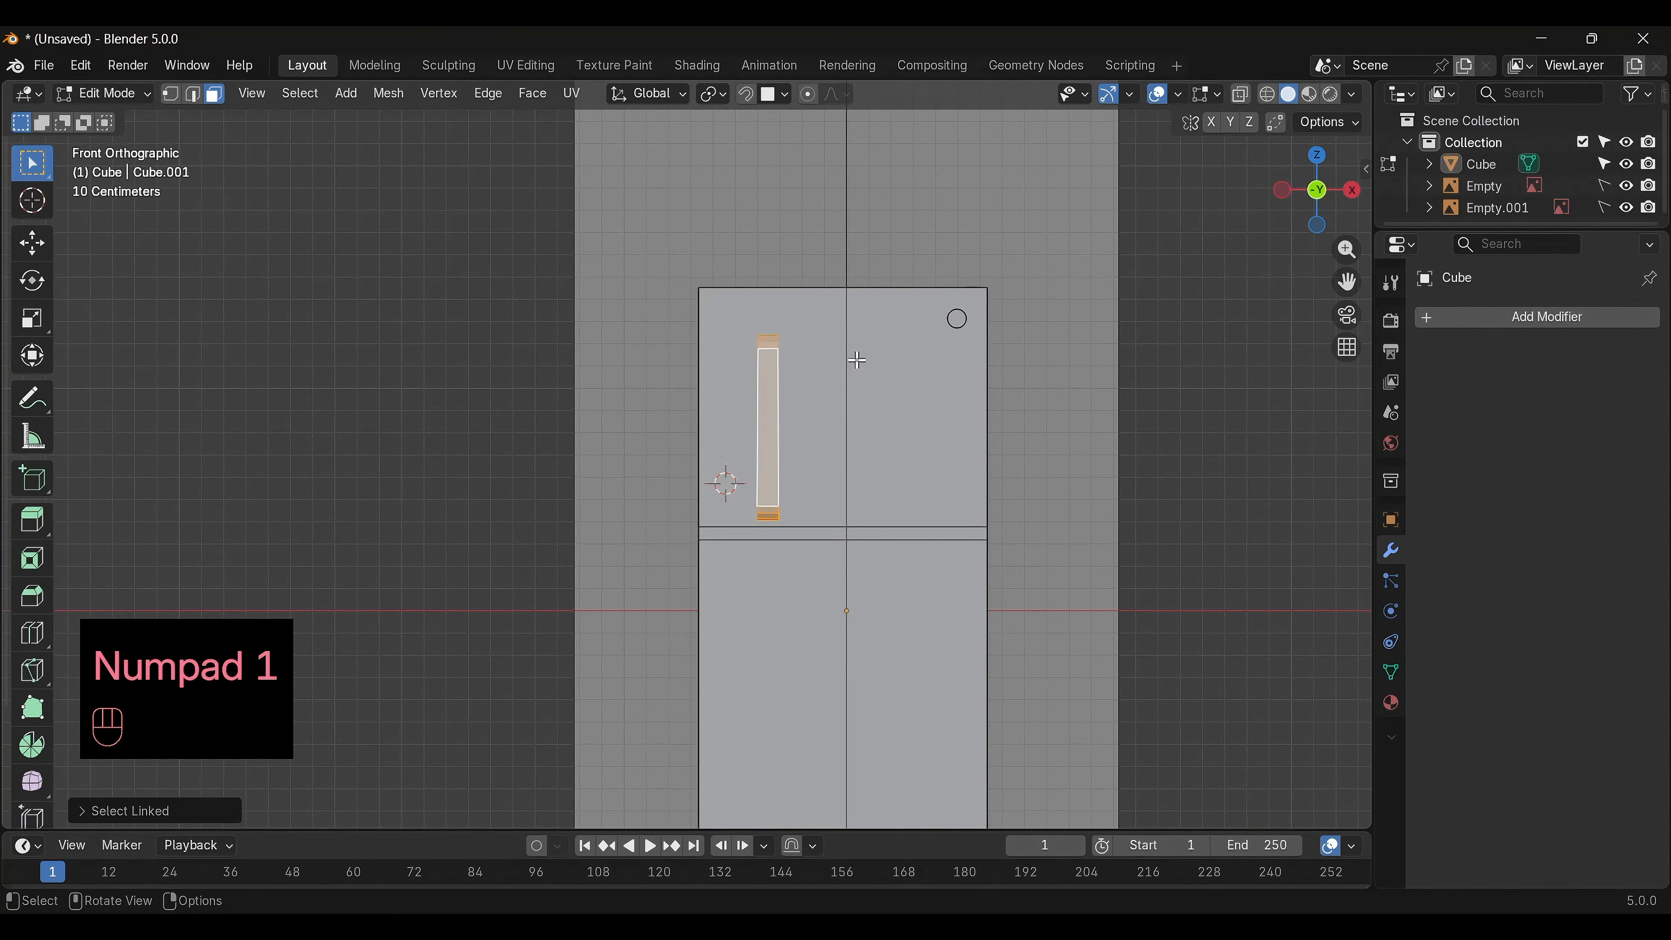
left_click(1244, 94)
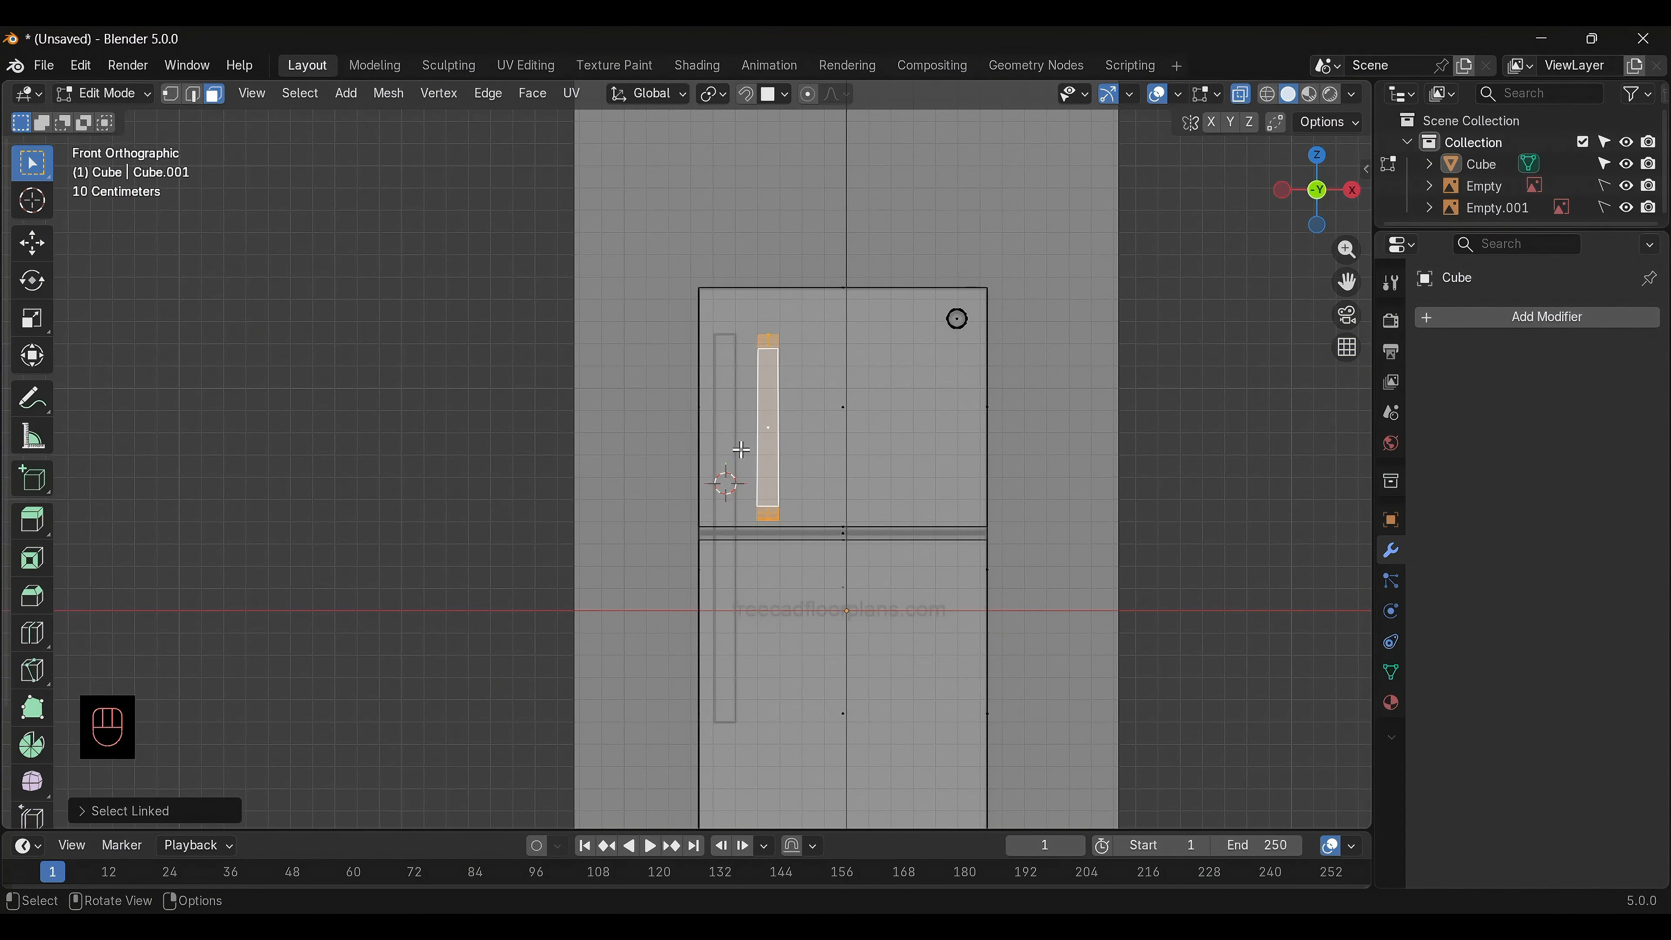
Move the handle along X onto the handle outline at the upper door's edge in the front reference
key("g")
key("x")
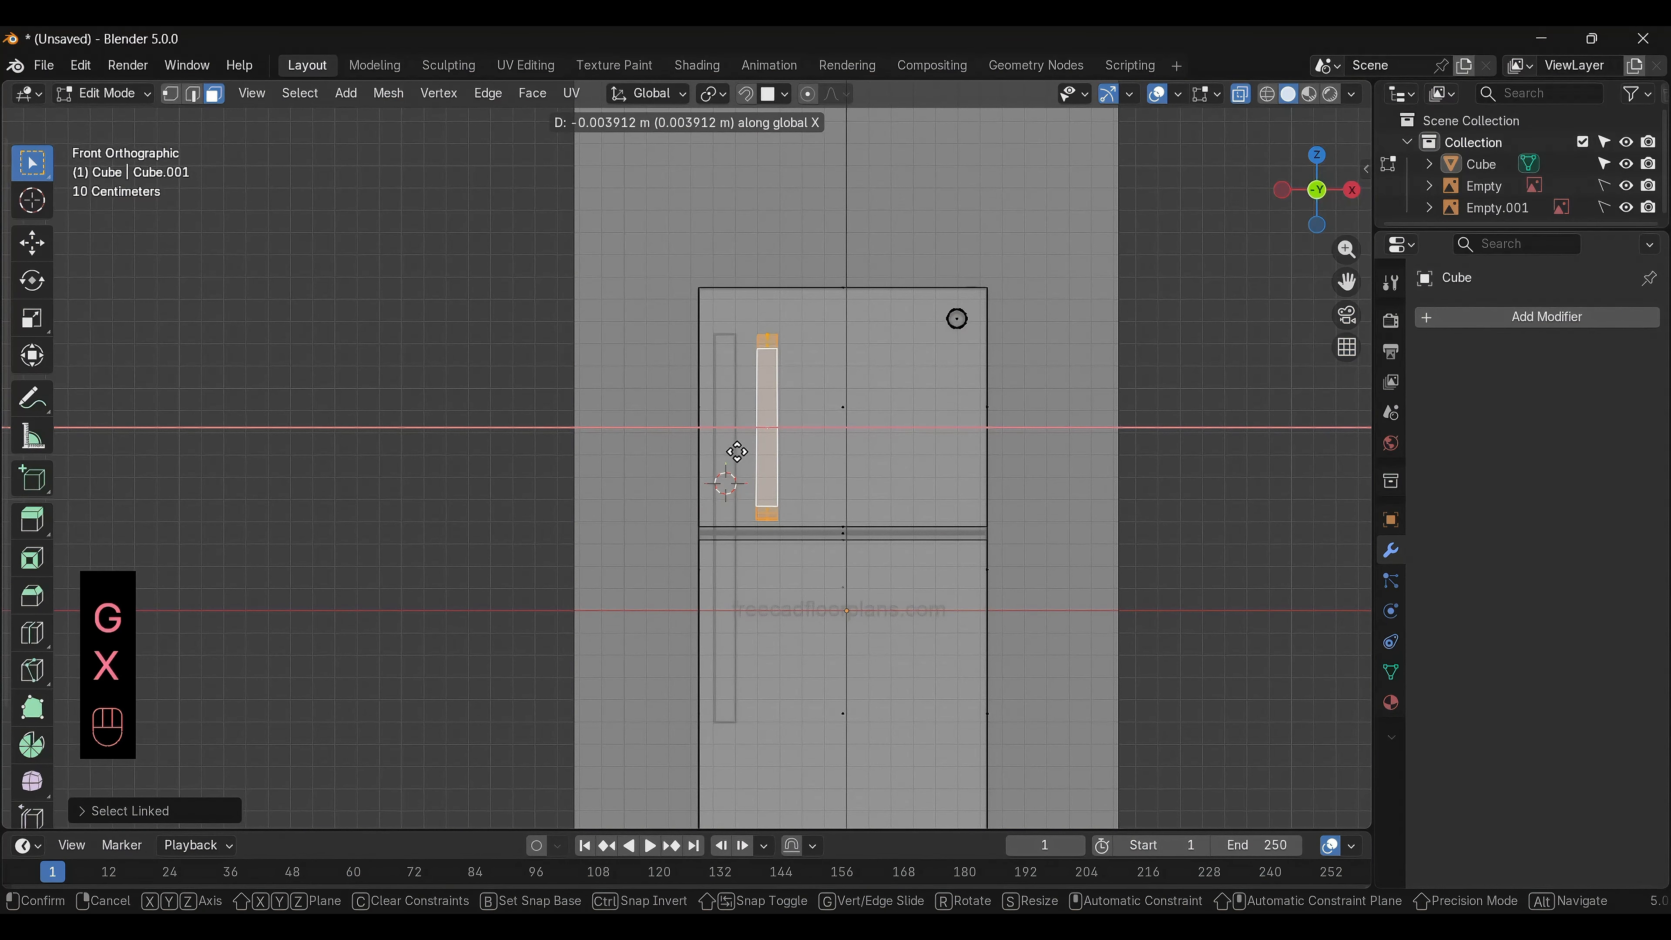
left_click(698, 458)
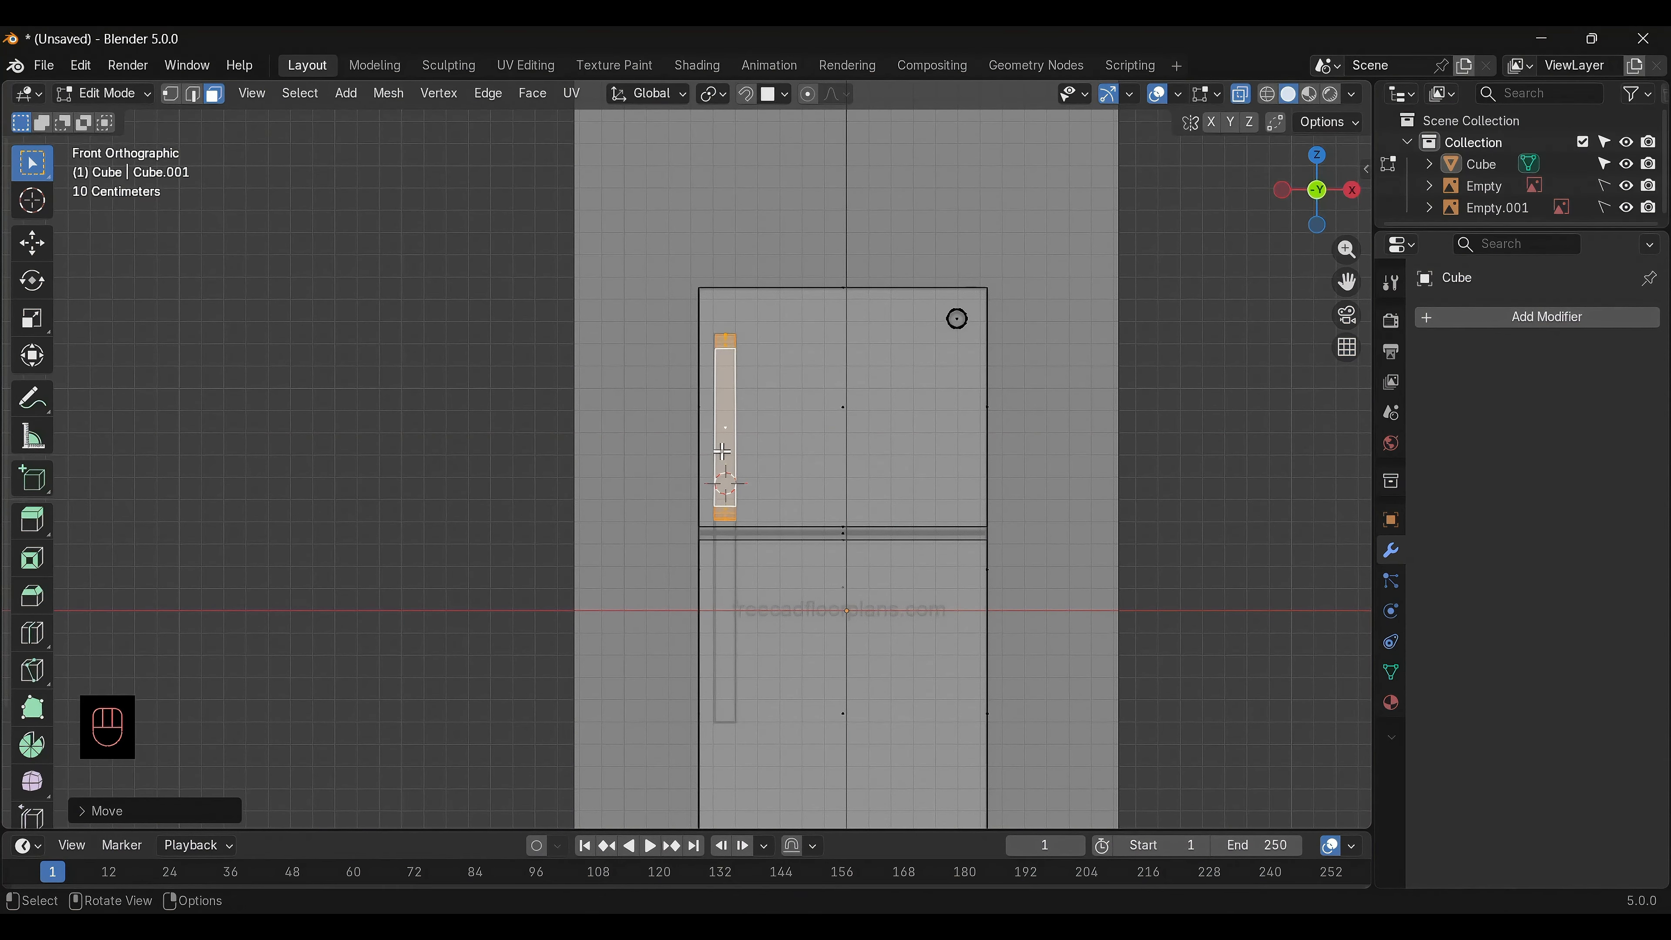
Duplicate the handle about 1 m down along Z onto the lower door, and clear the selection
key("shift+d")
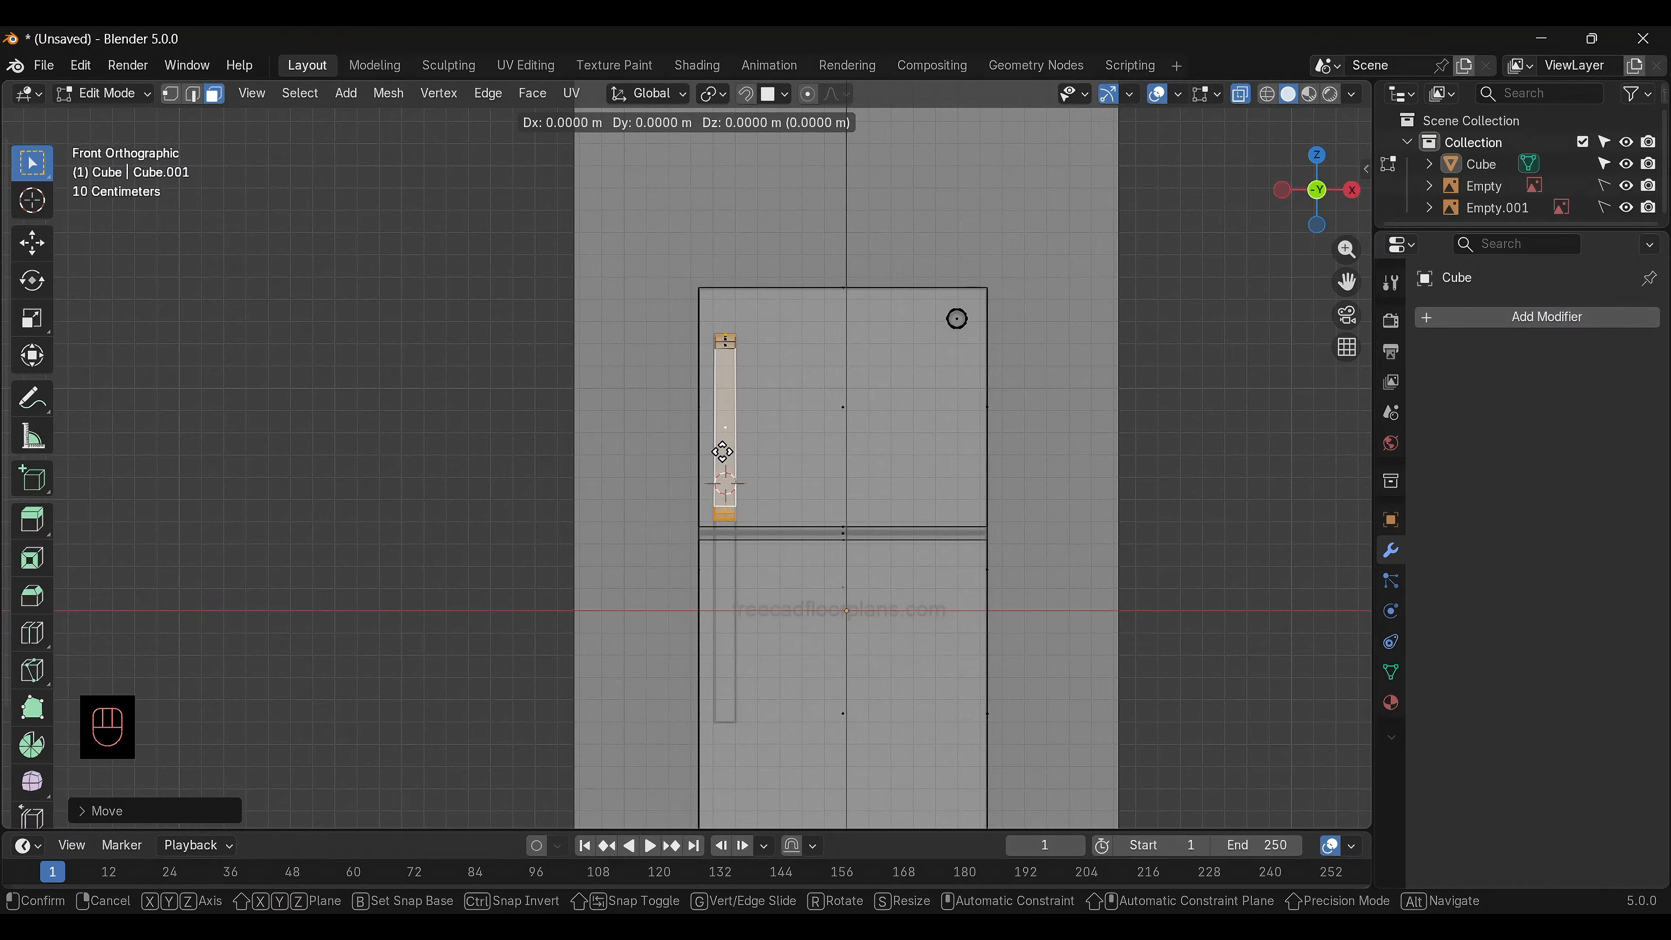
key("z")
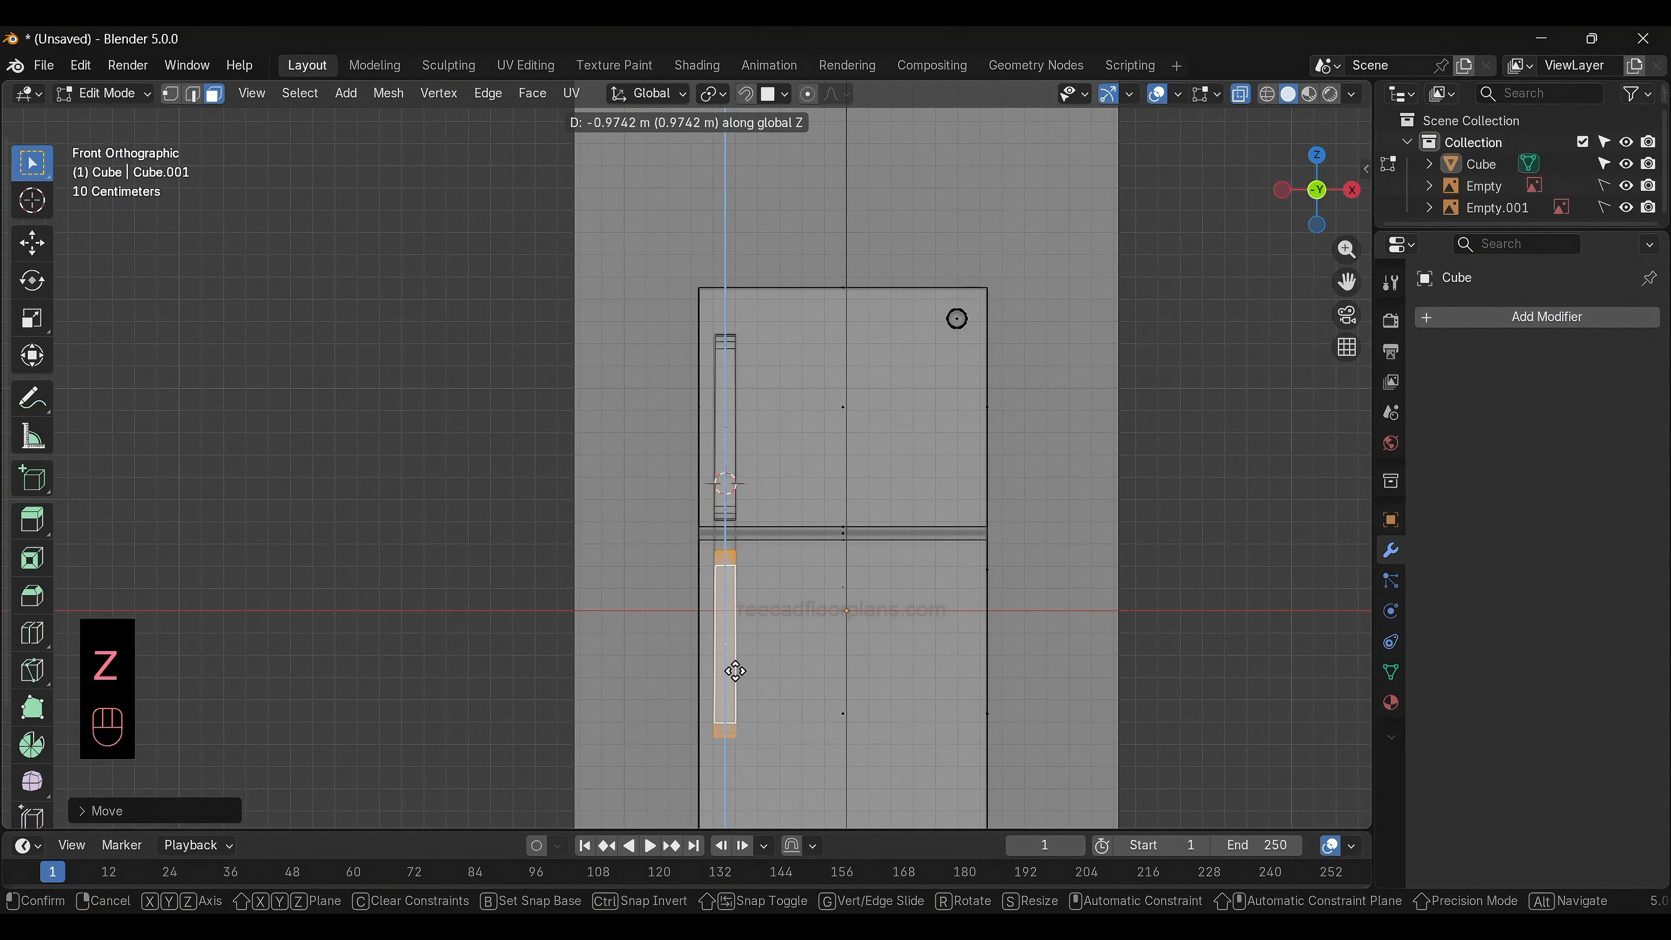
left_click(735, 672)
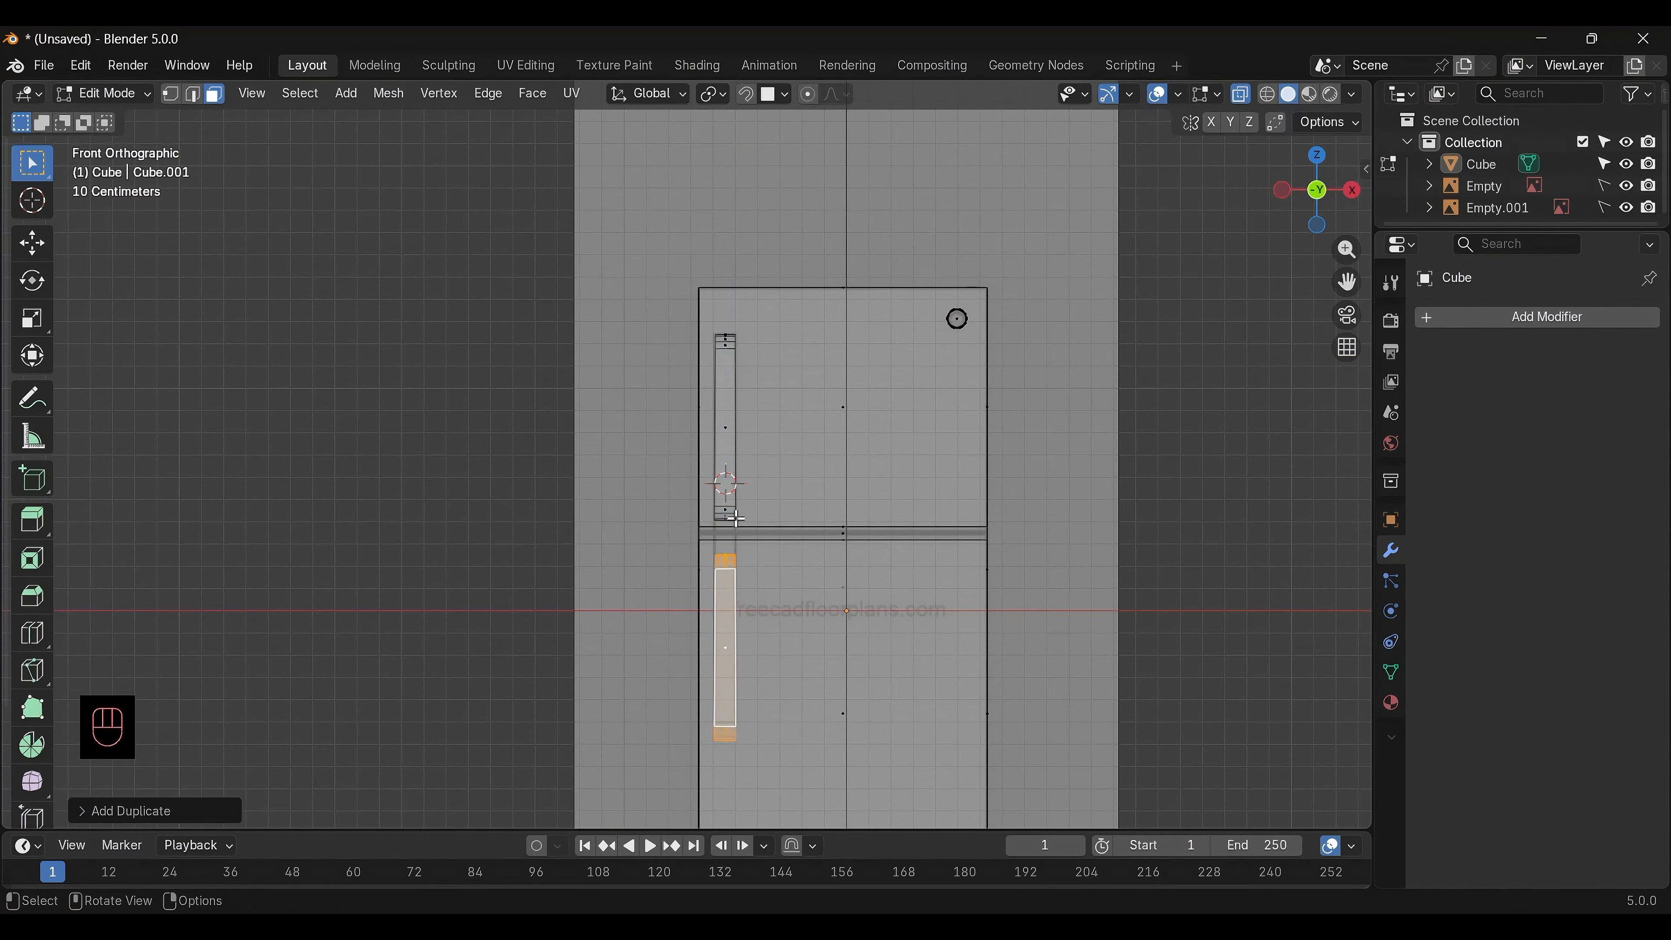
left_click(862, 465)
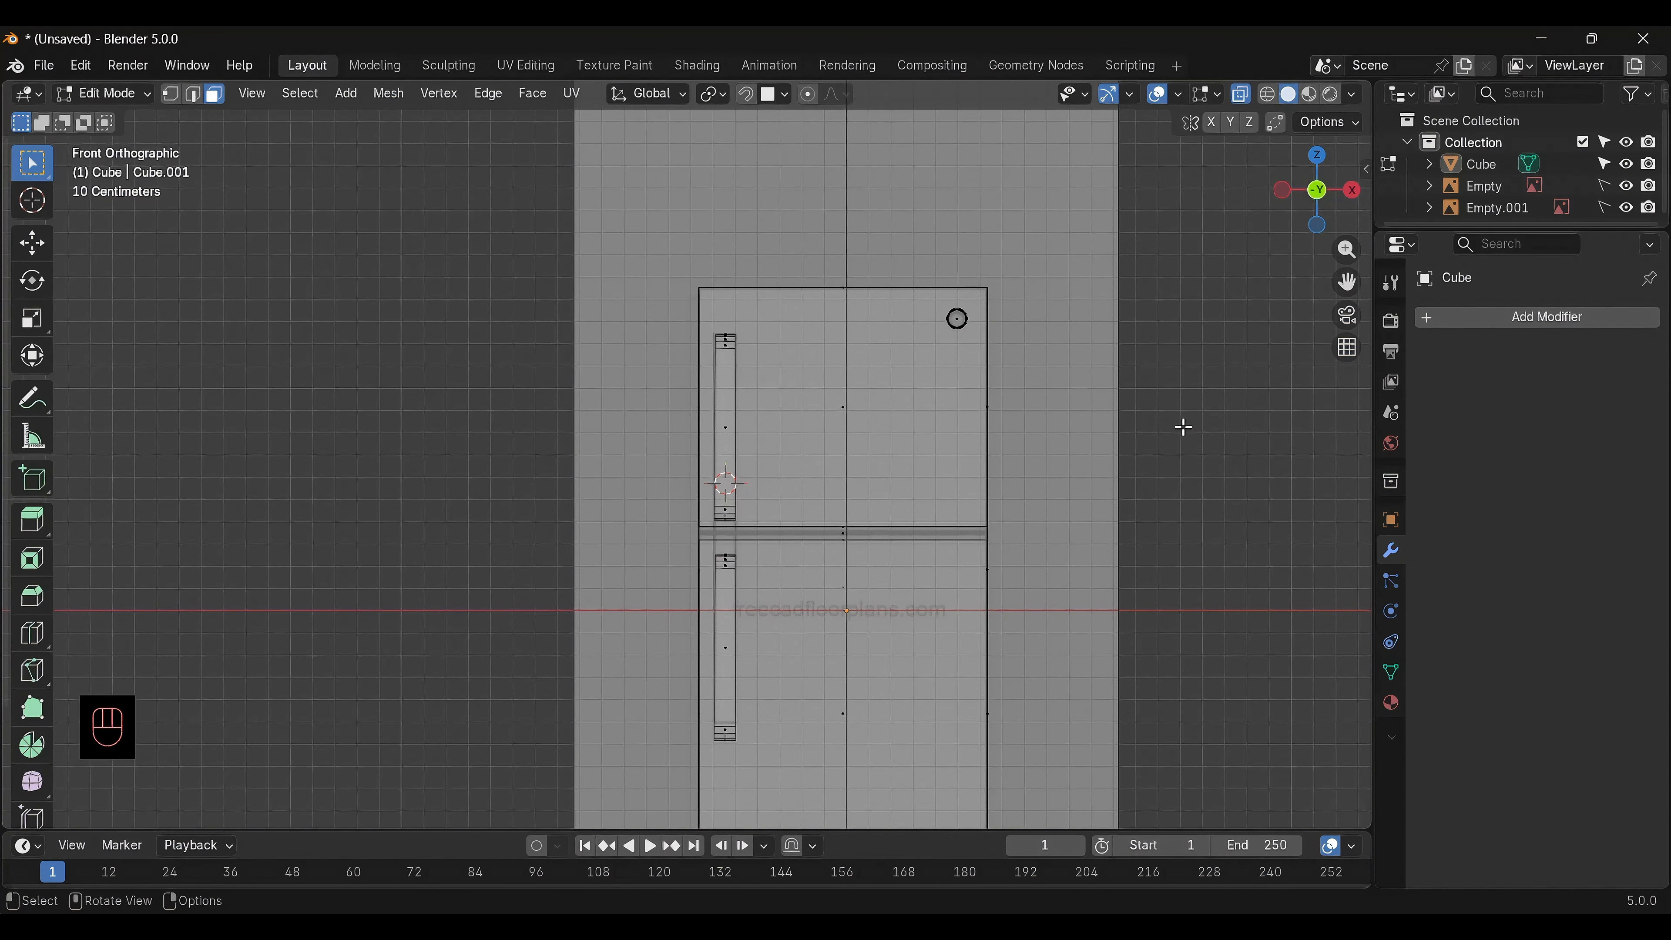
Compare both handles with the references in side and front views, and turn off X-ray
key("KP_3")
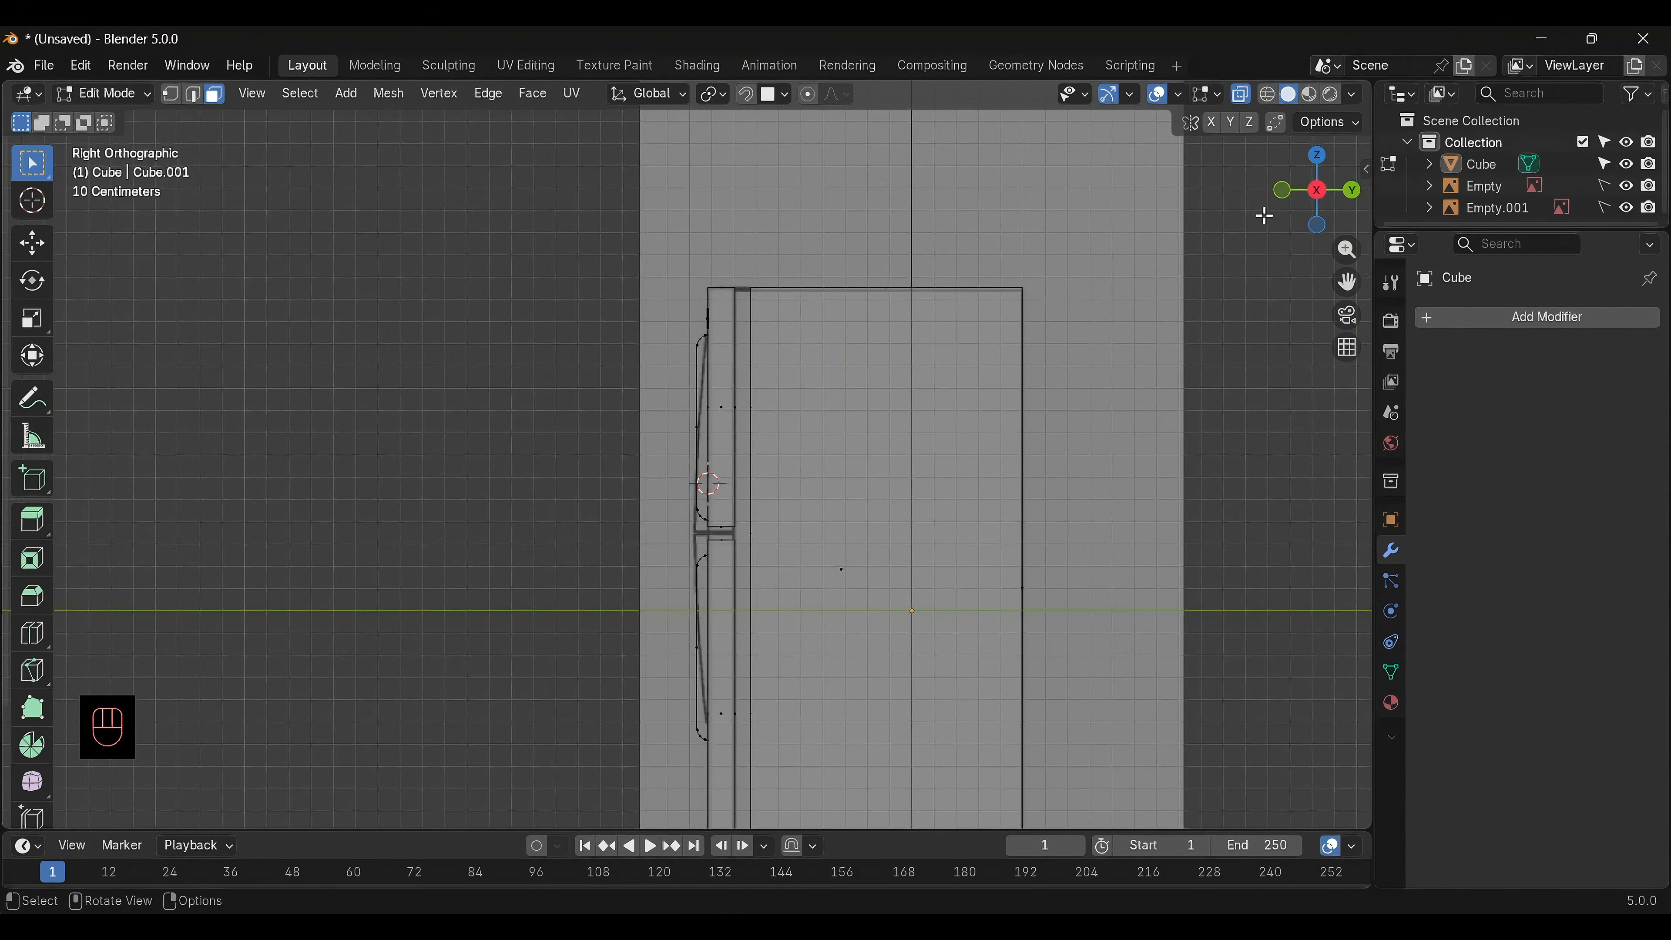
key("KP_1")
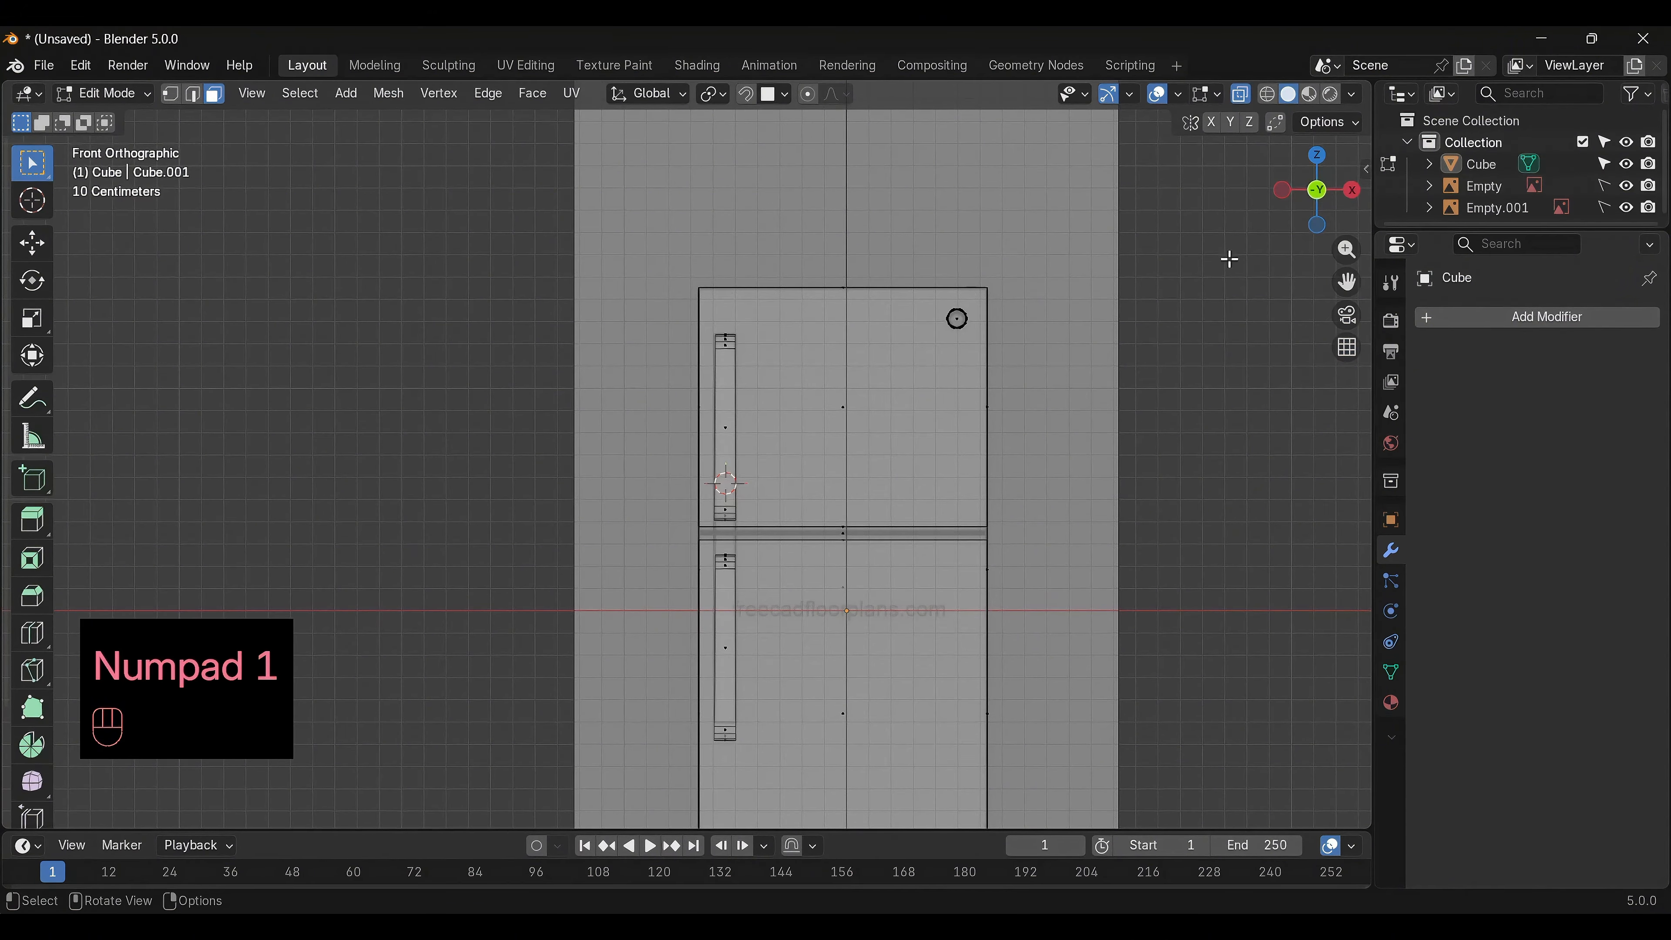
left_click(1248, 98)
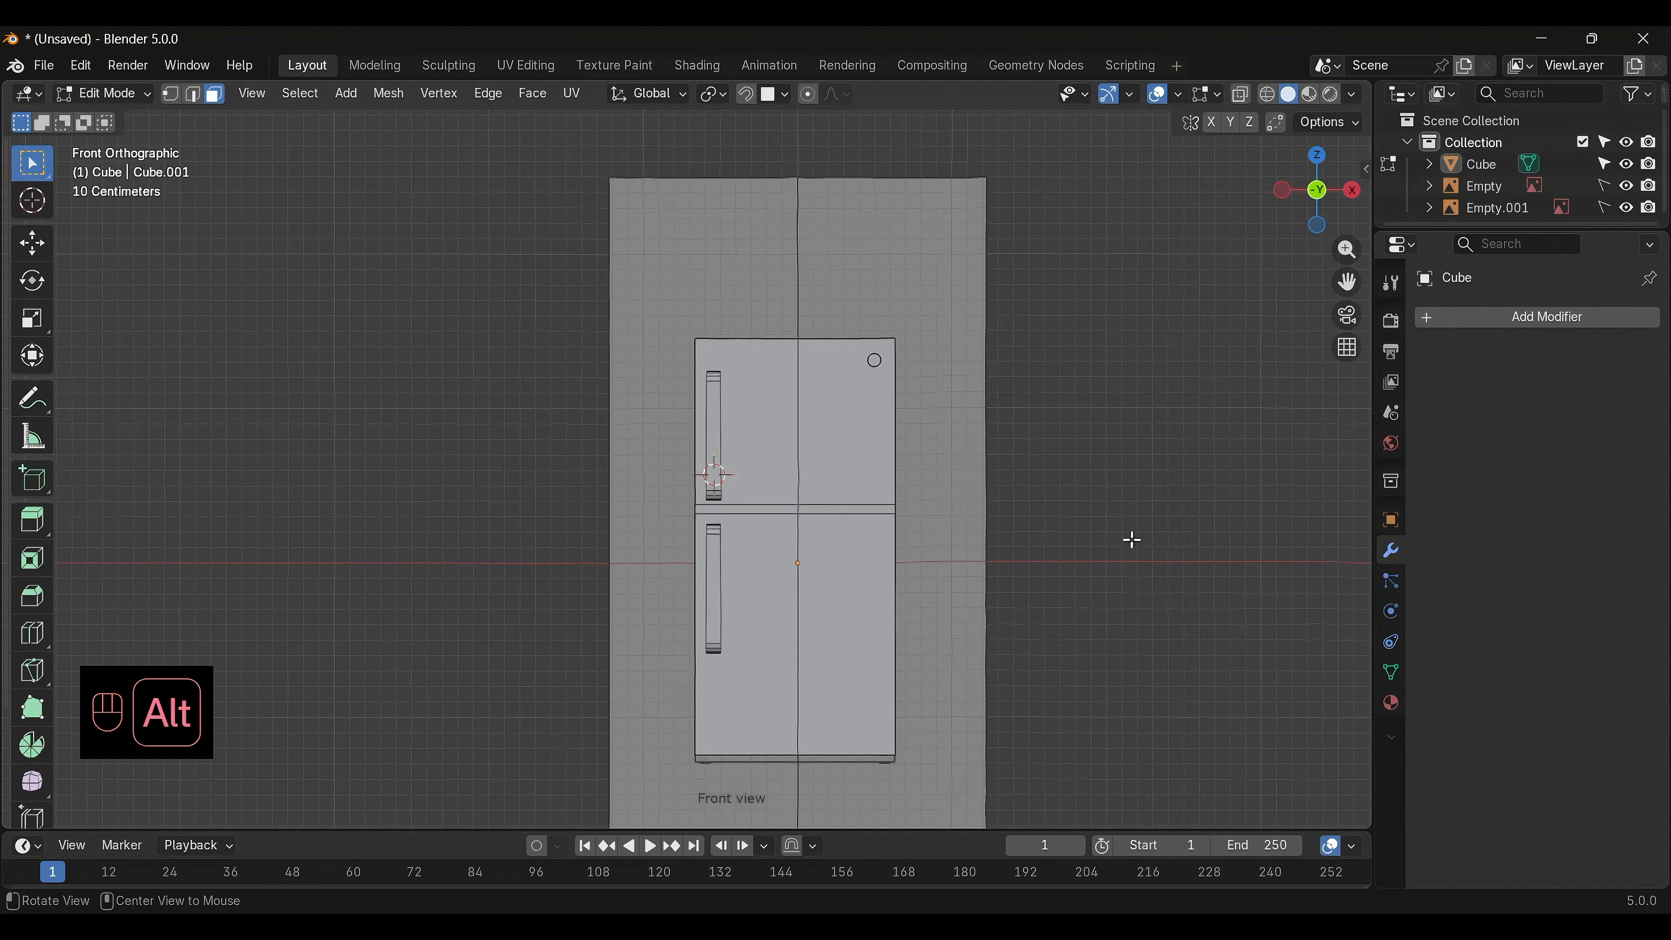
middle_click_drag(1130, 539, 948, 610, "alt")
scroll(948, 610, "up", 2)
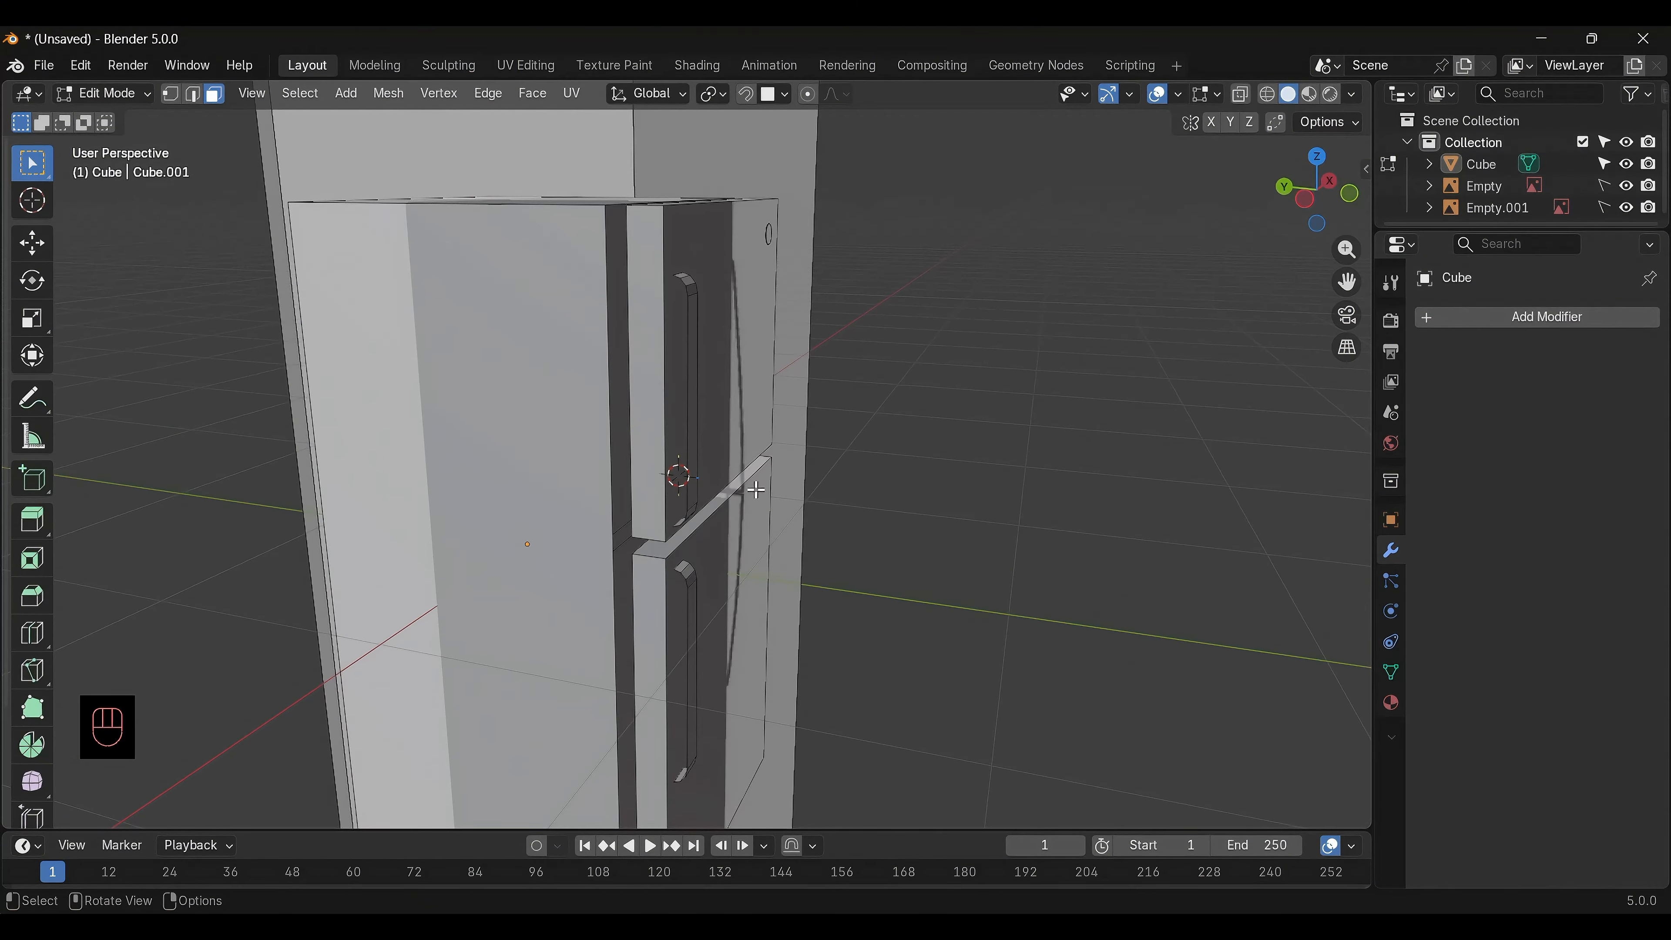
Switch to Object Mode and hide both reference images, Empty and Empty.001
key("Tab")
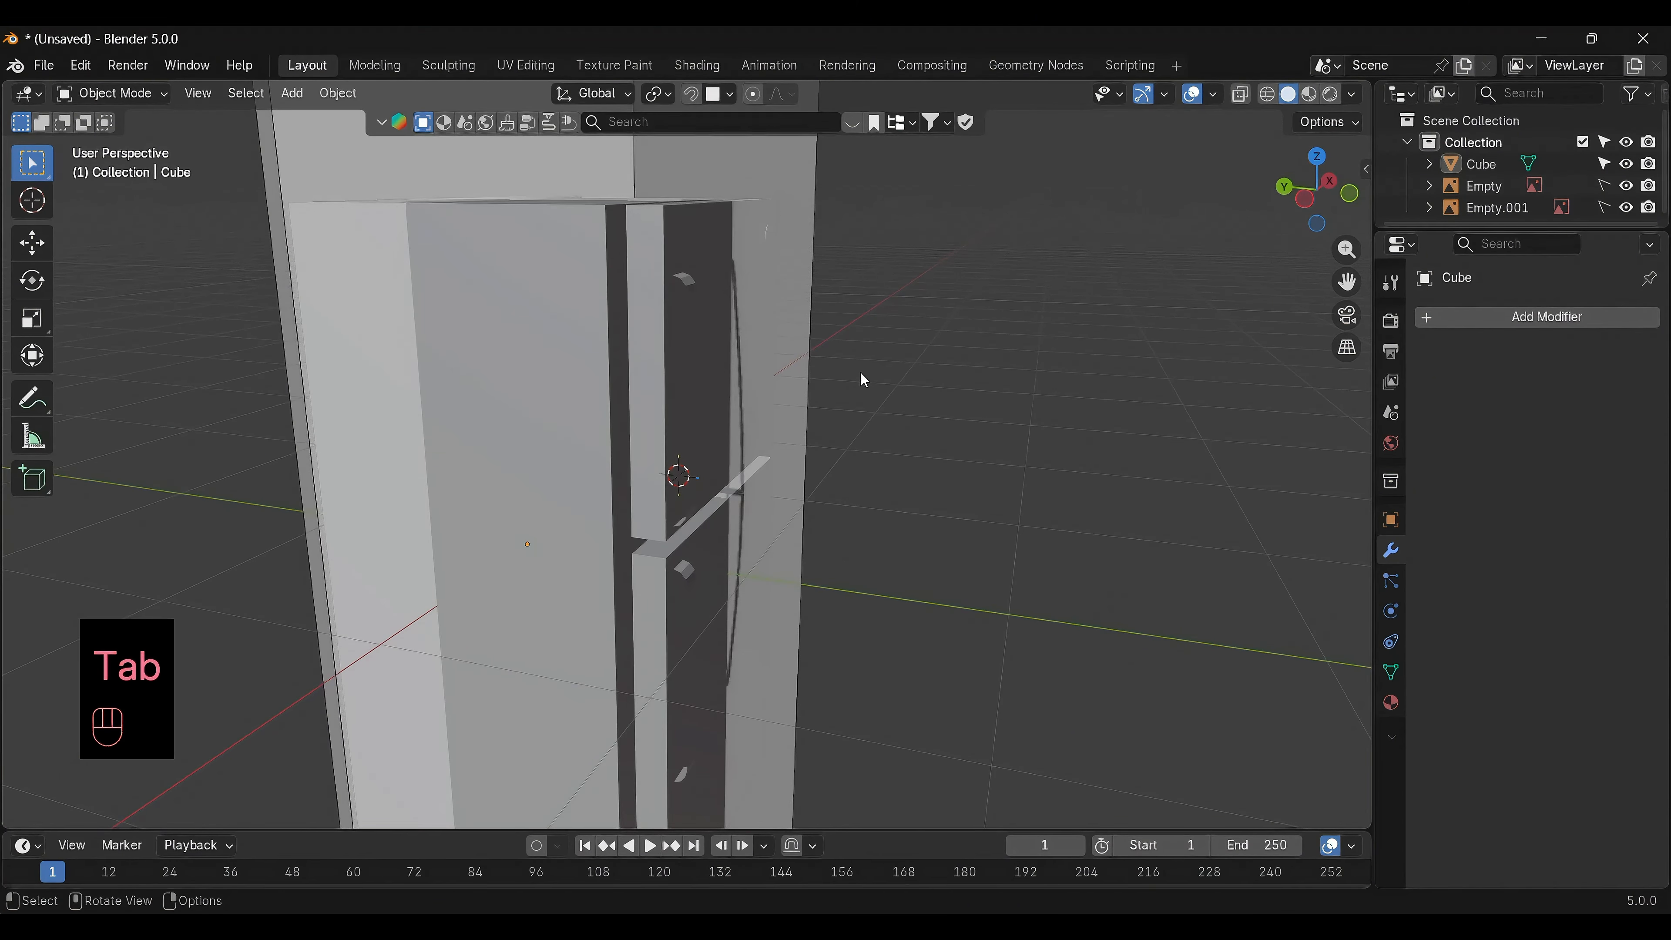
left_click(1626, 186)
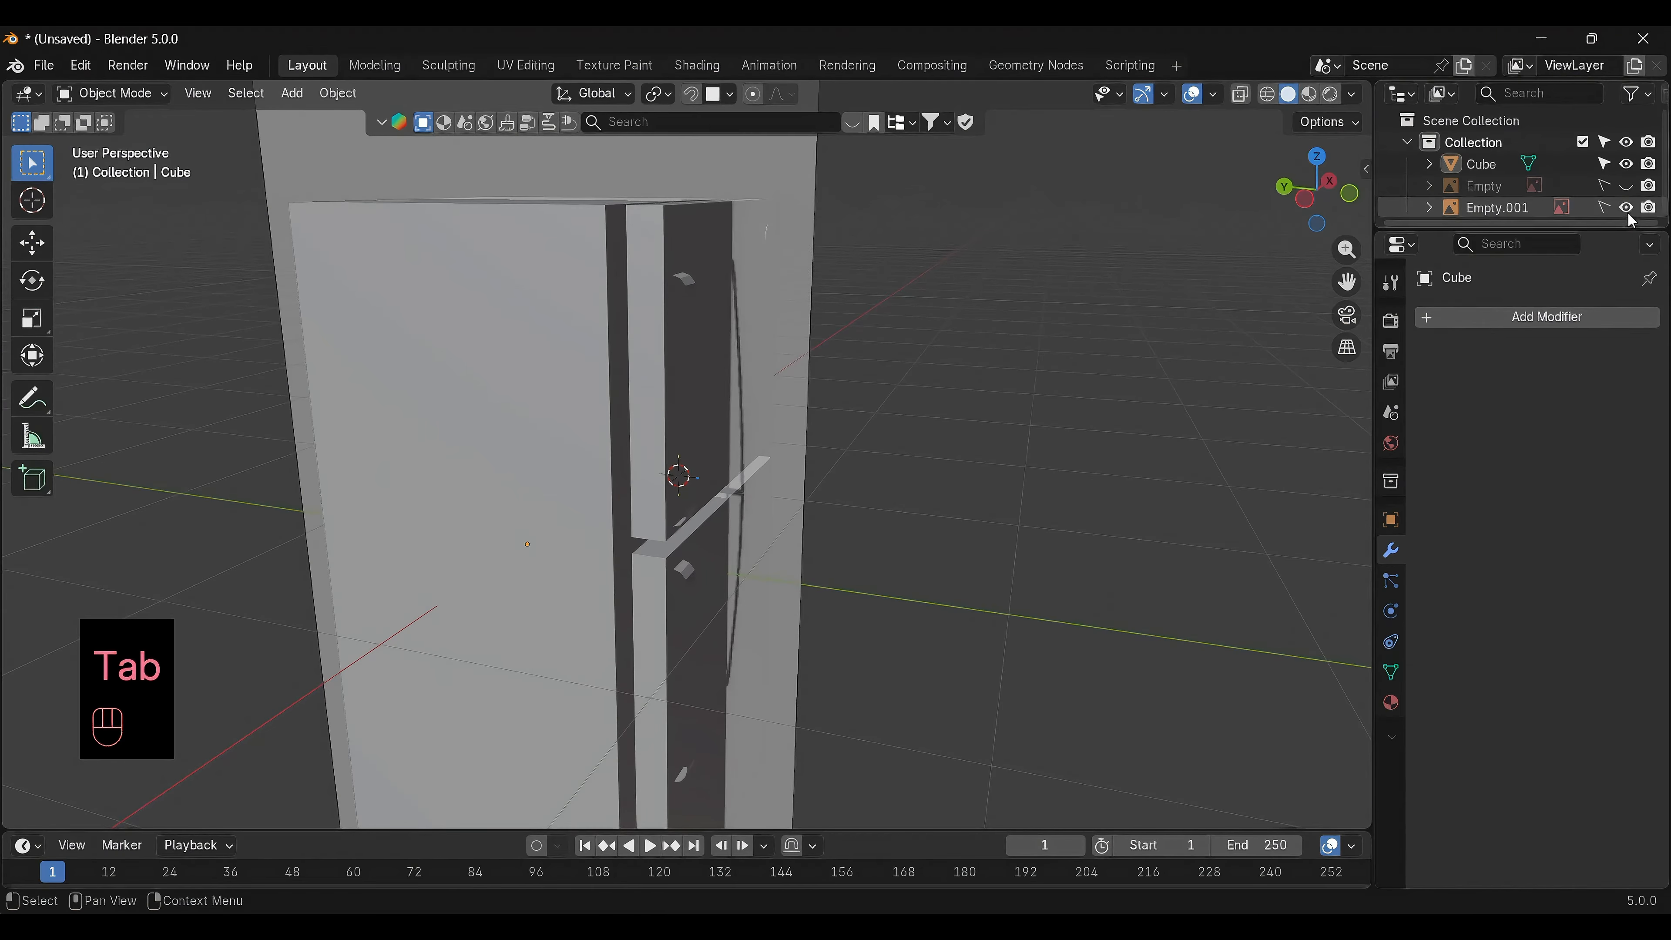
left_click(1626, 208)
middle_click_drag(1197, 436, 937, 487)
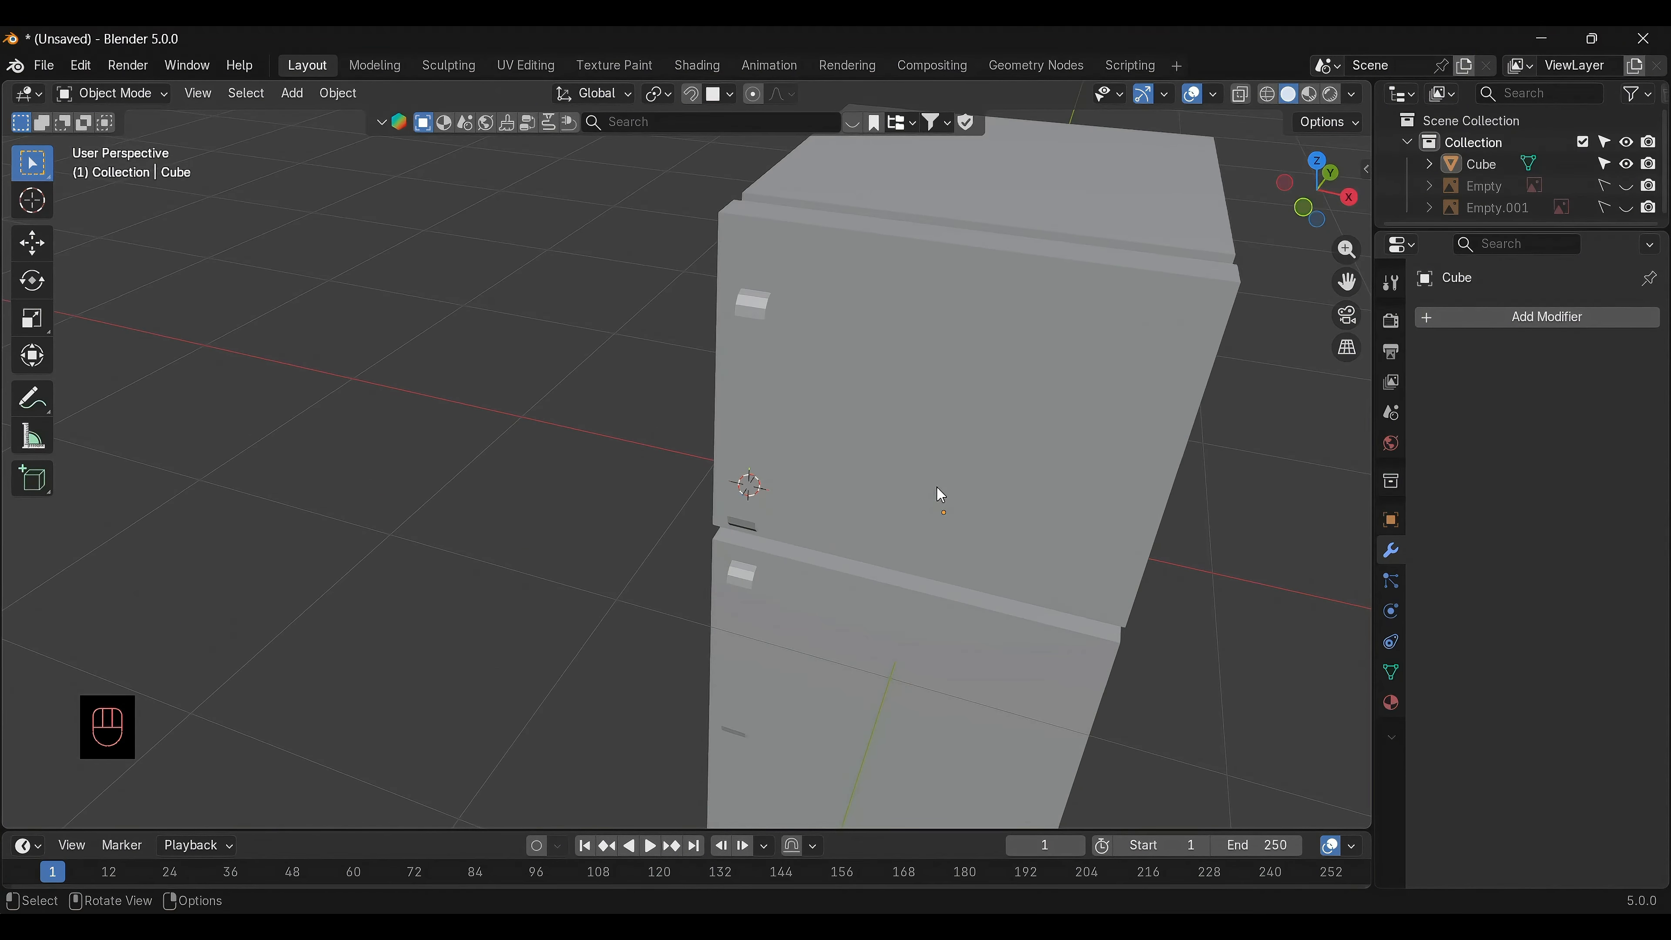
scroll(937, 488, "down", 5)
middle_click_drag(694, 658, 790, 500, "alt")
Select the refrigerator and raise it 1 m along Z
left_click(795, 440)
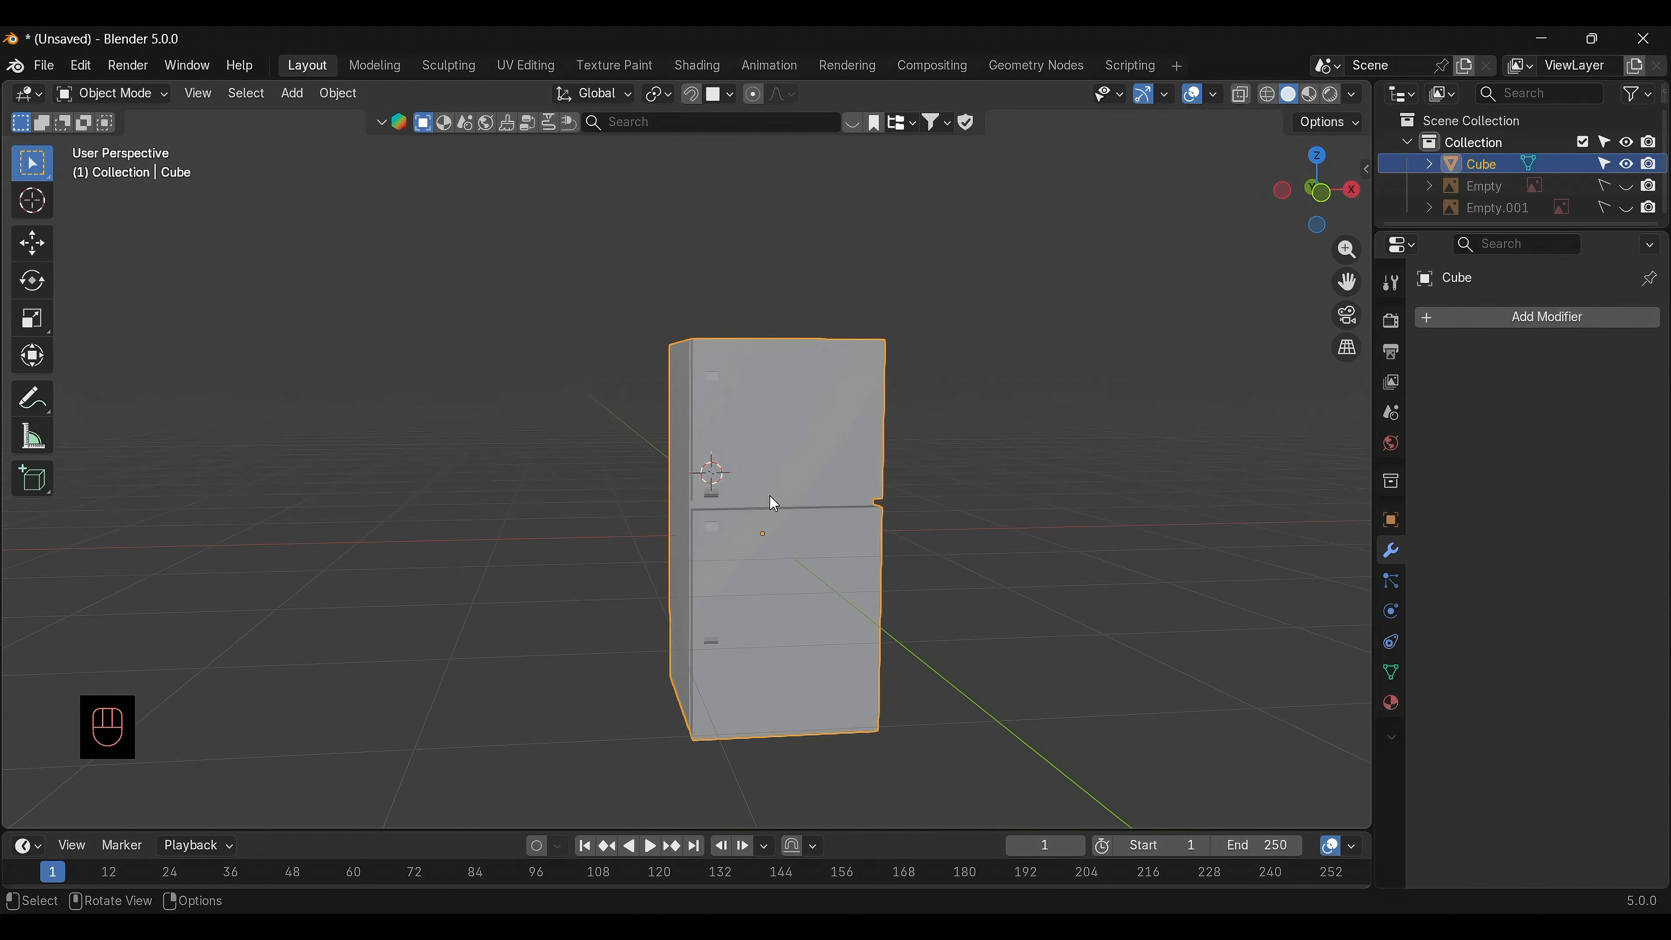
key("g")
key("z")
key("1")
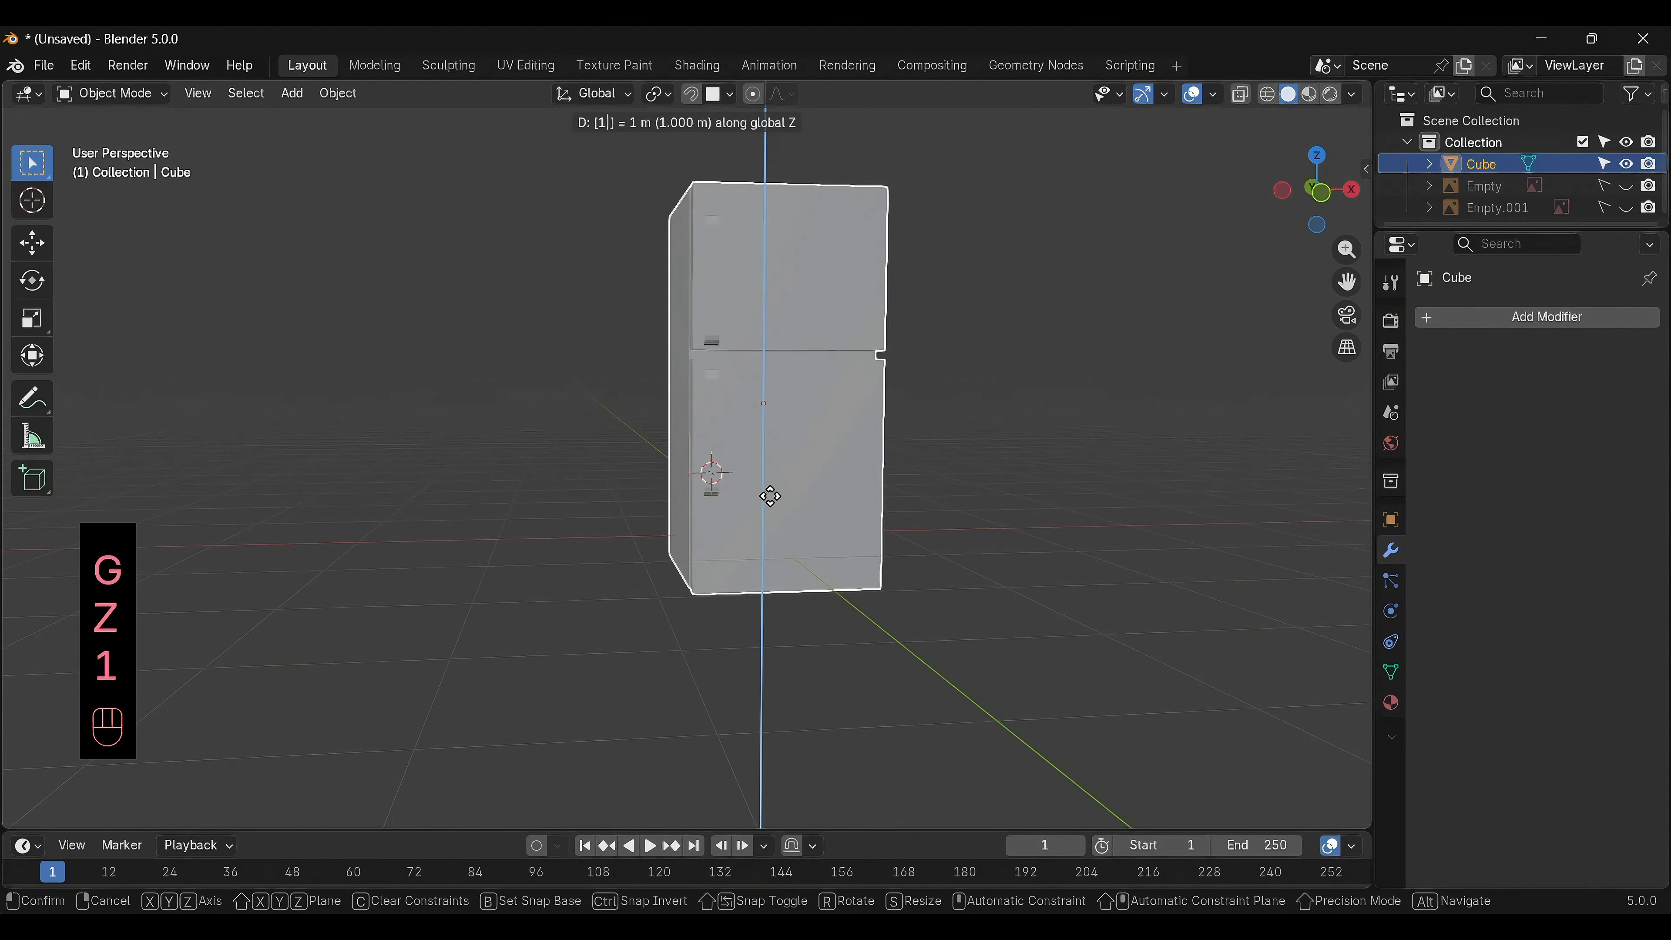
key("Return")
middle_click_drag(771, 497, 596, 658, "alt")
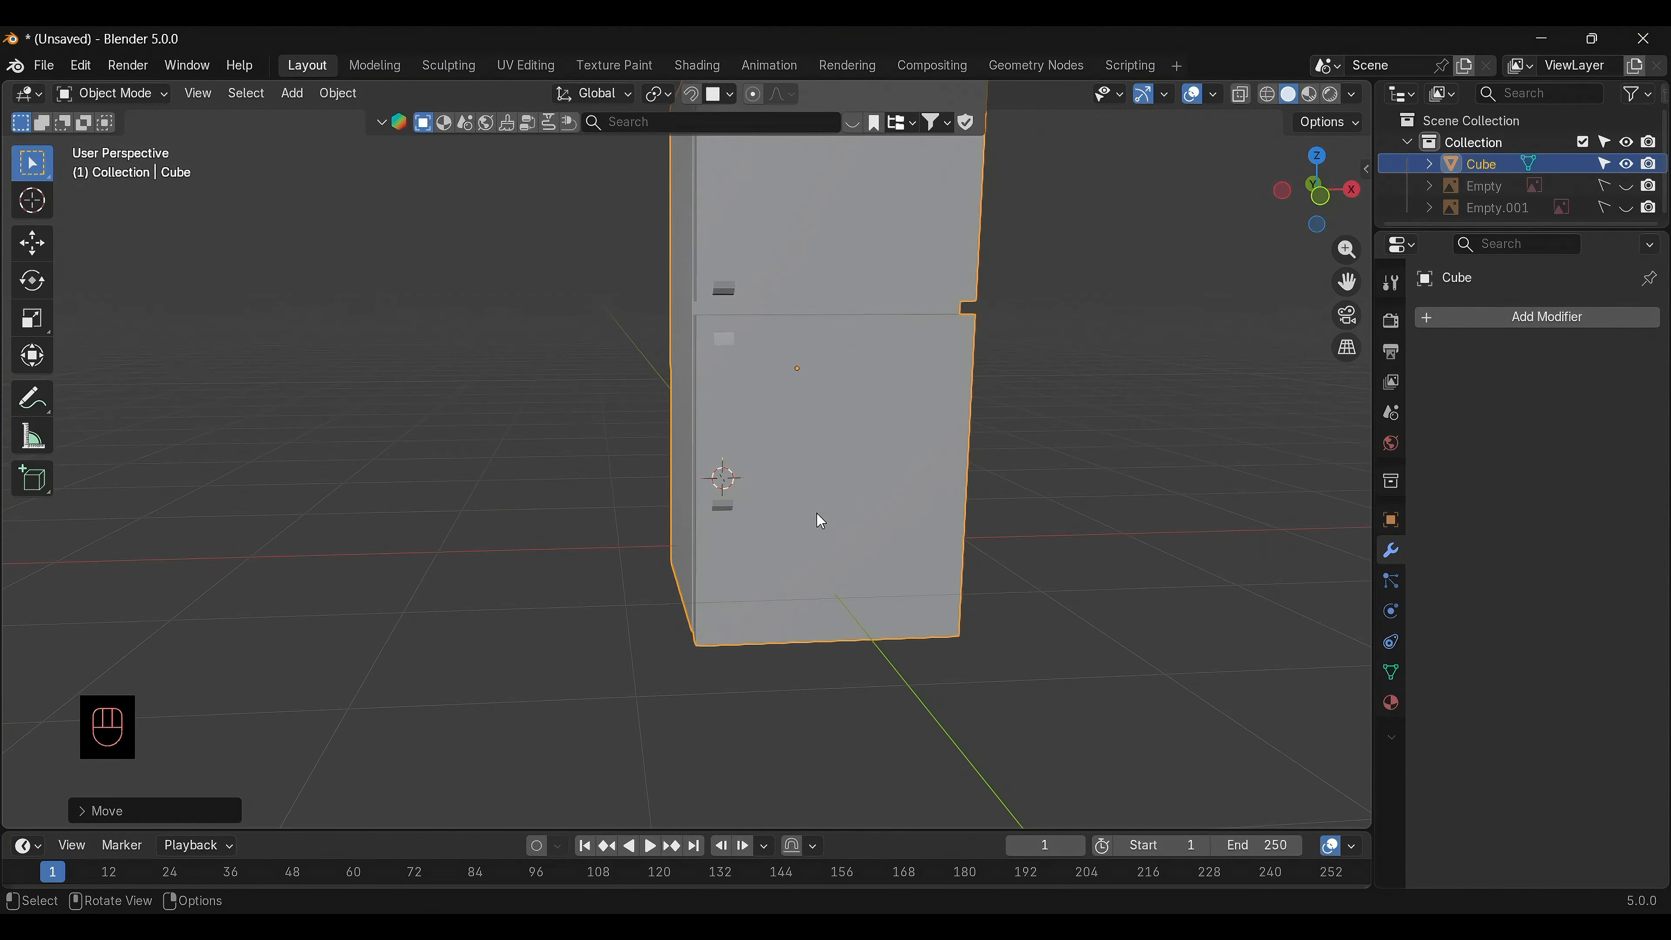
Try to raise the refrigerator about another 1.2 m along Z
key("g")
type("z")
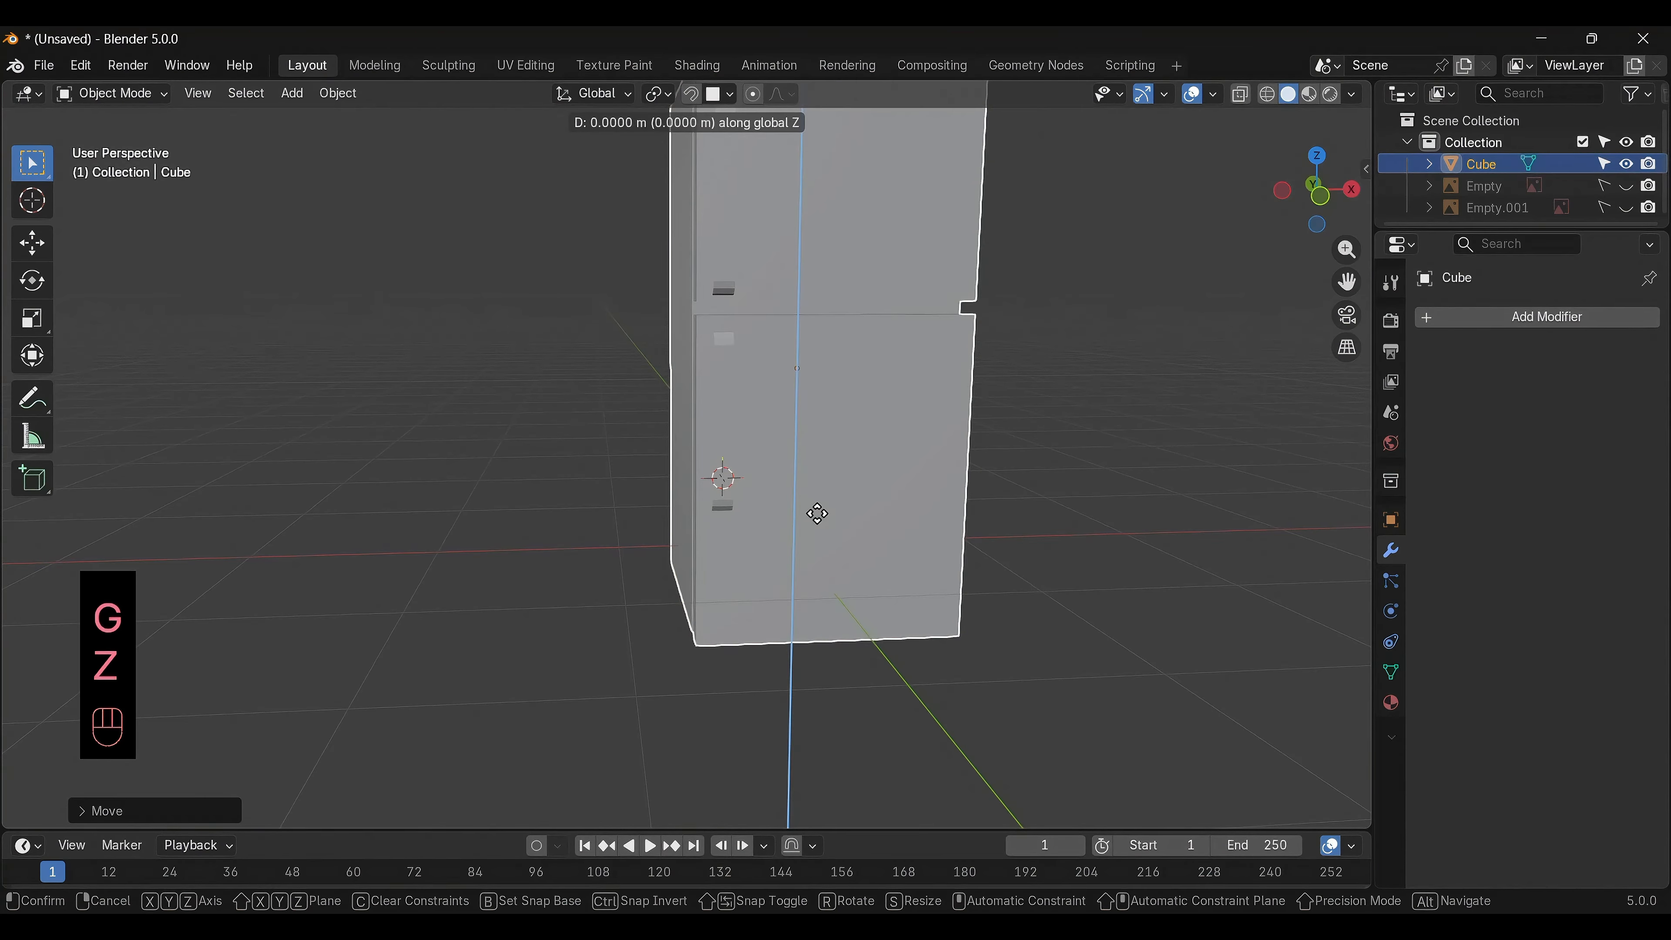
type("1.2")
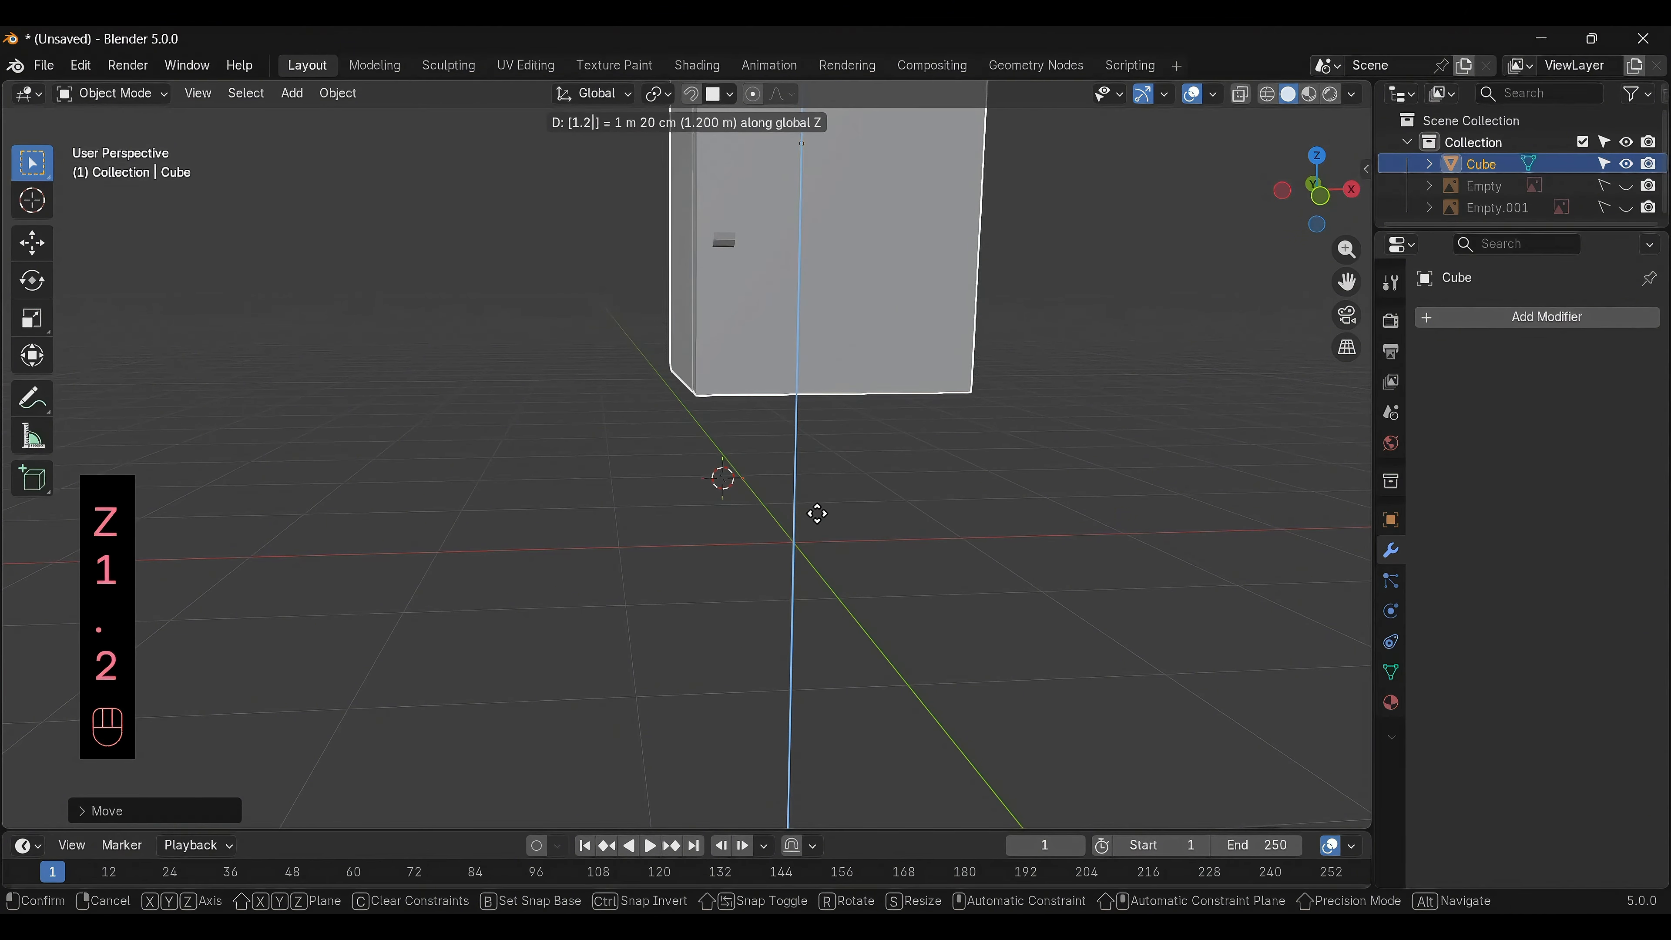
type("1")
left_click(816, 512)
scroll(816, 513, "down", 3)
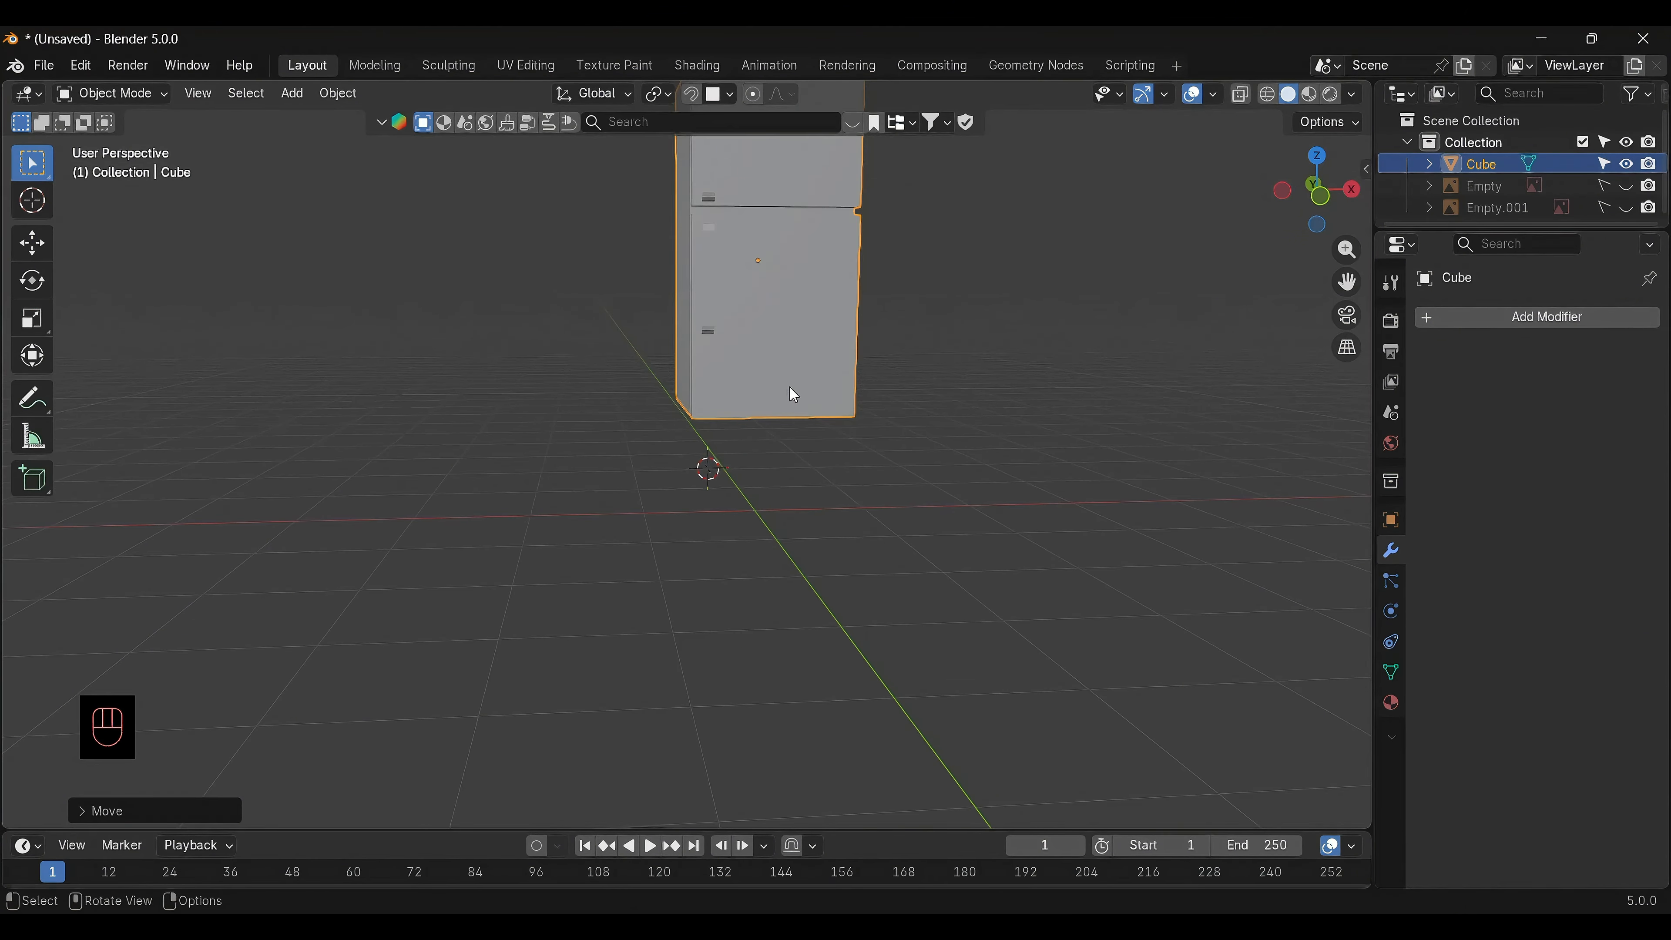
Lower the refrigerator freely along Z so its base rests near the floor grid
key("g")
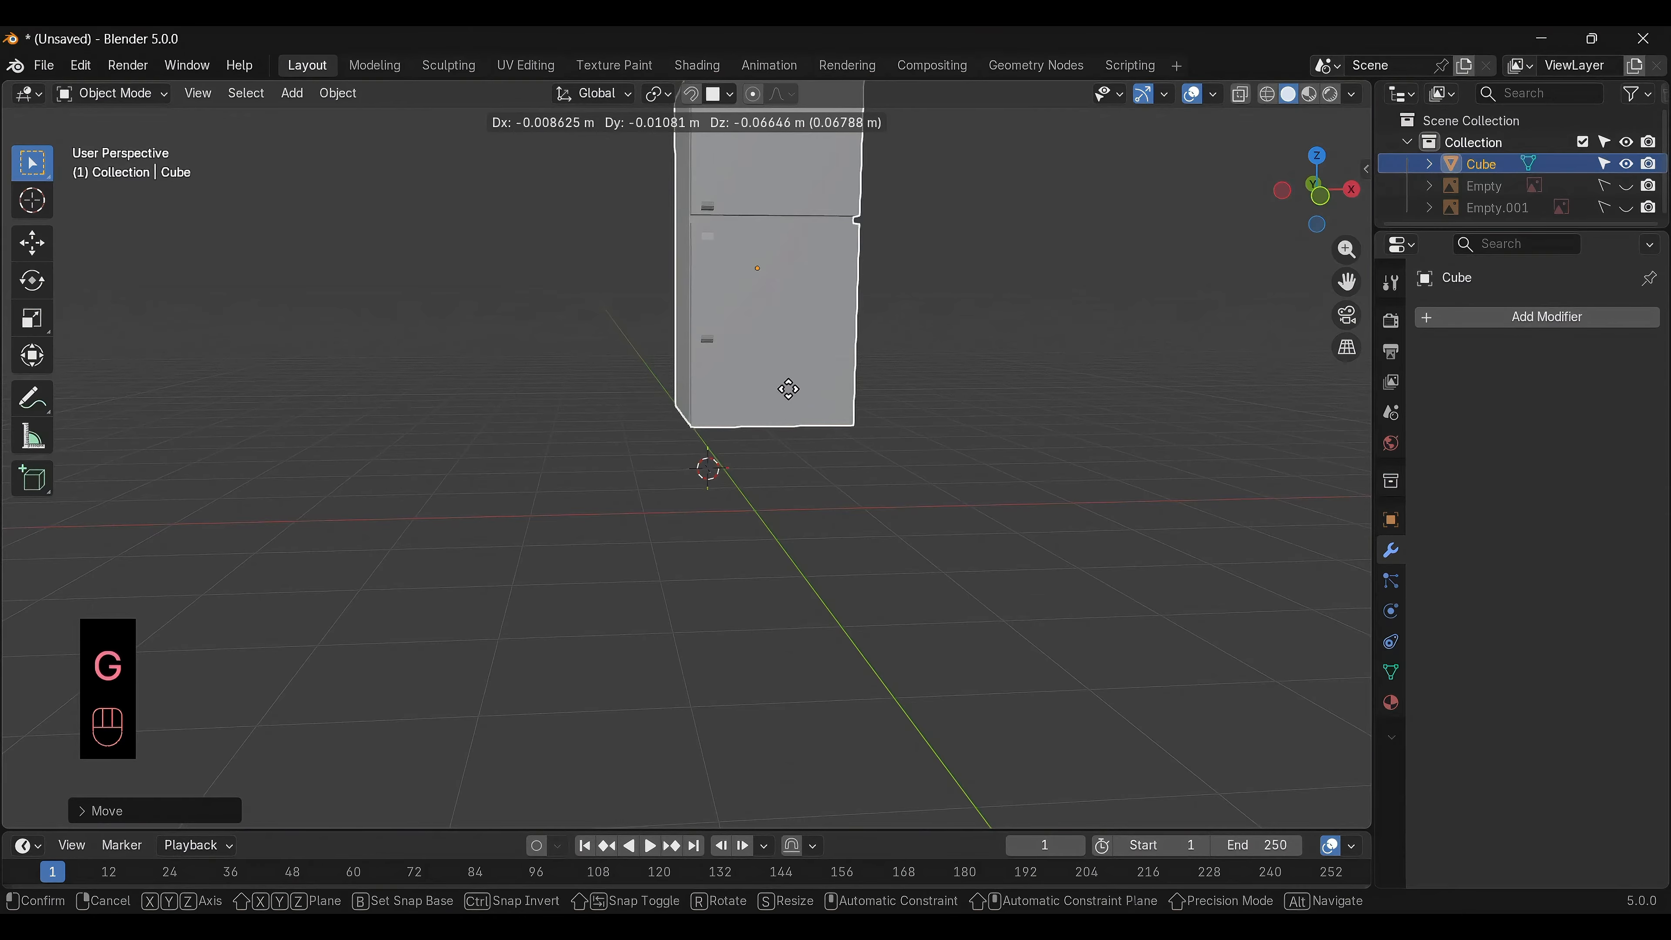
key("z")
left_click(764, 626)
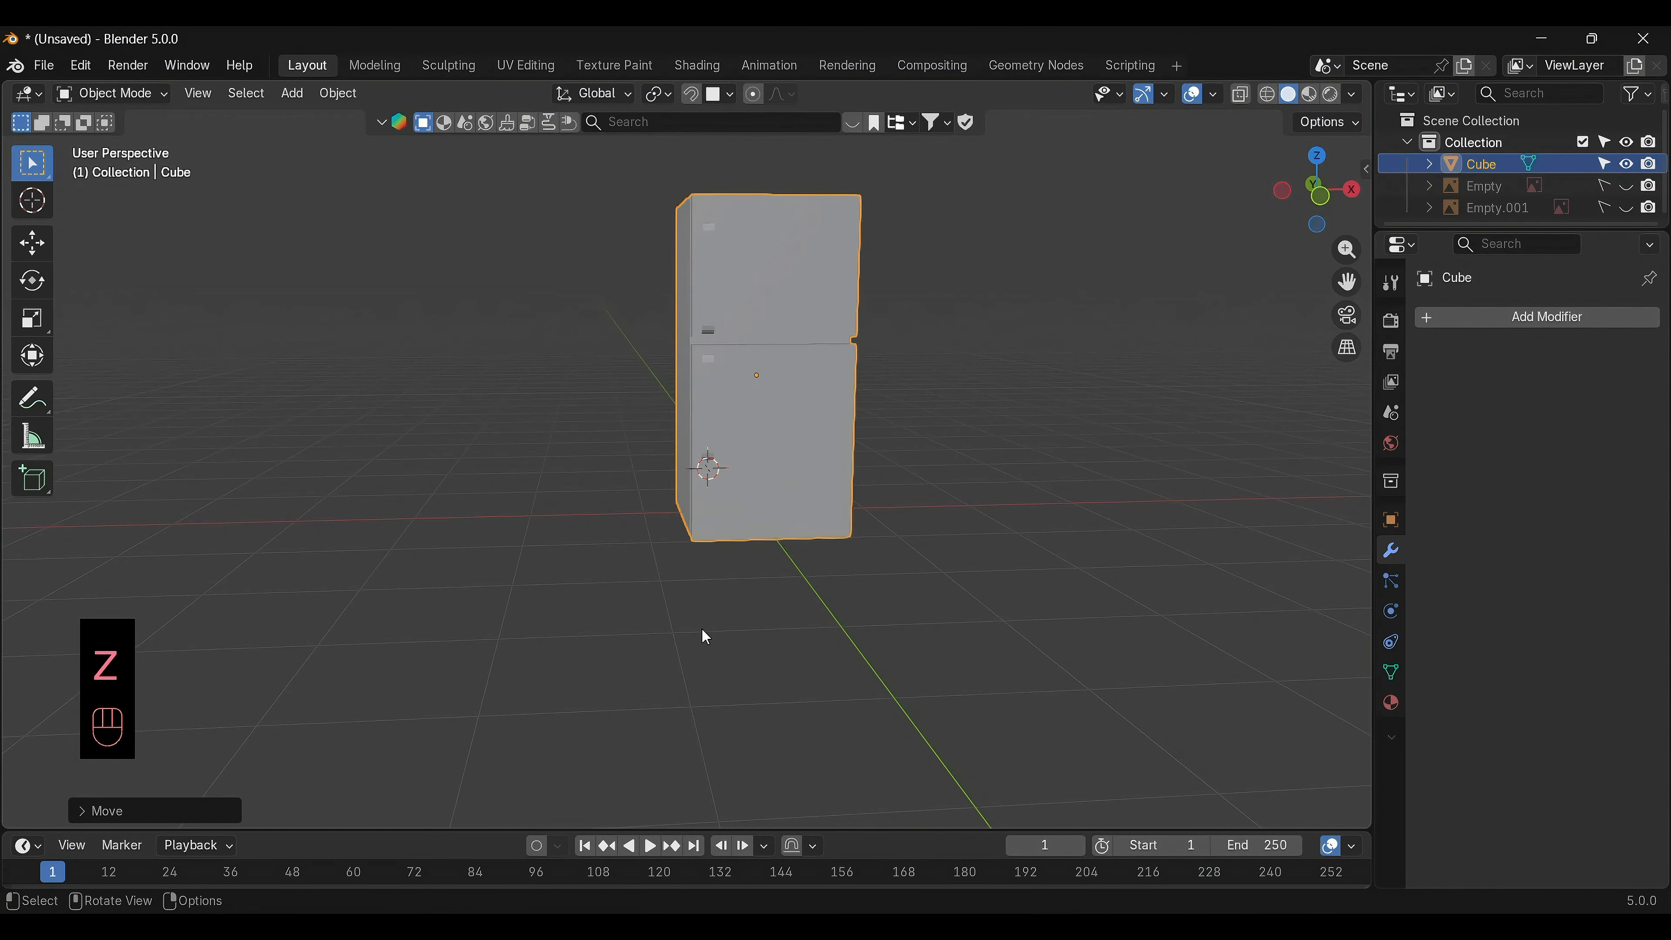
Try the Bevel modifier on vertices, set its amount to 1.45 m, and return it to edges
left_click_drag(705, 636, 1193, 487, "alt")
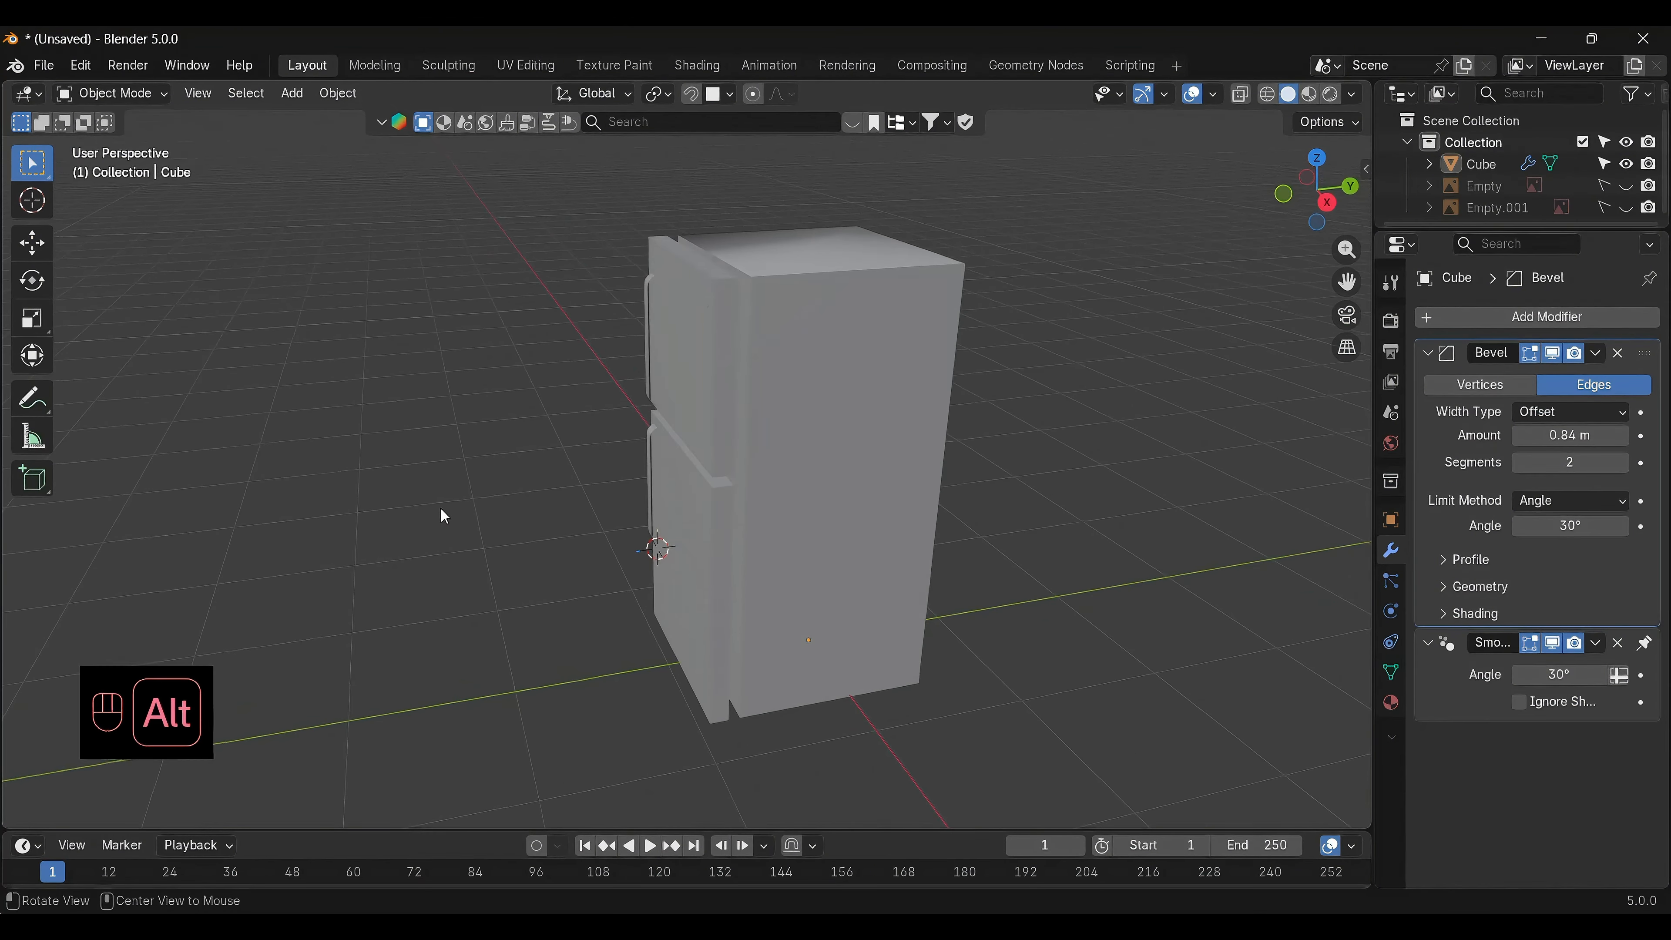
left_click_drag(444, 517, 821, 498, "alt")
scroll(802, 479, "up", 5)
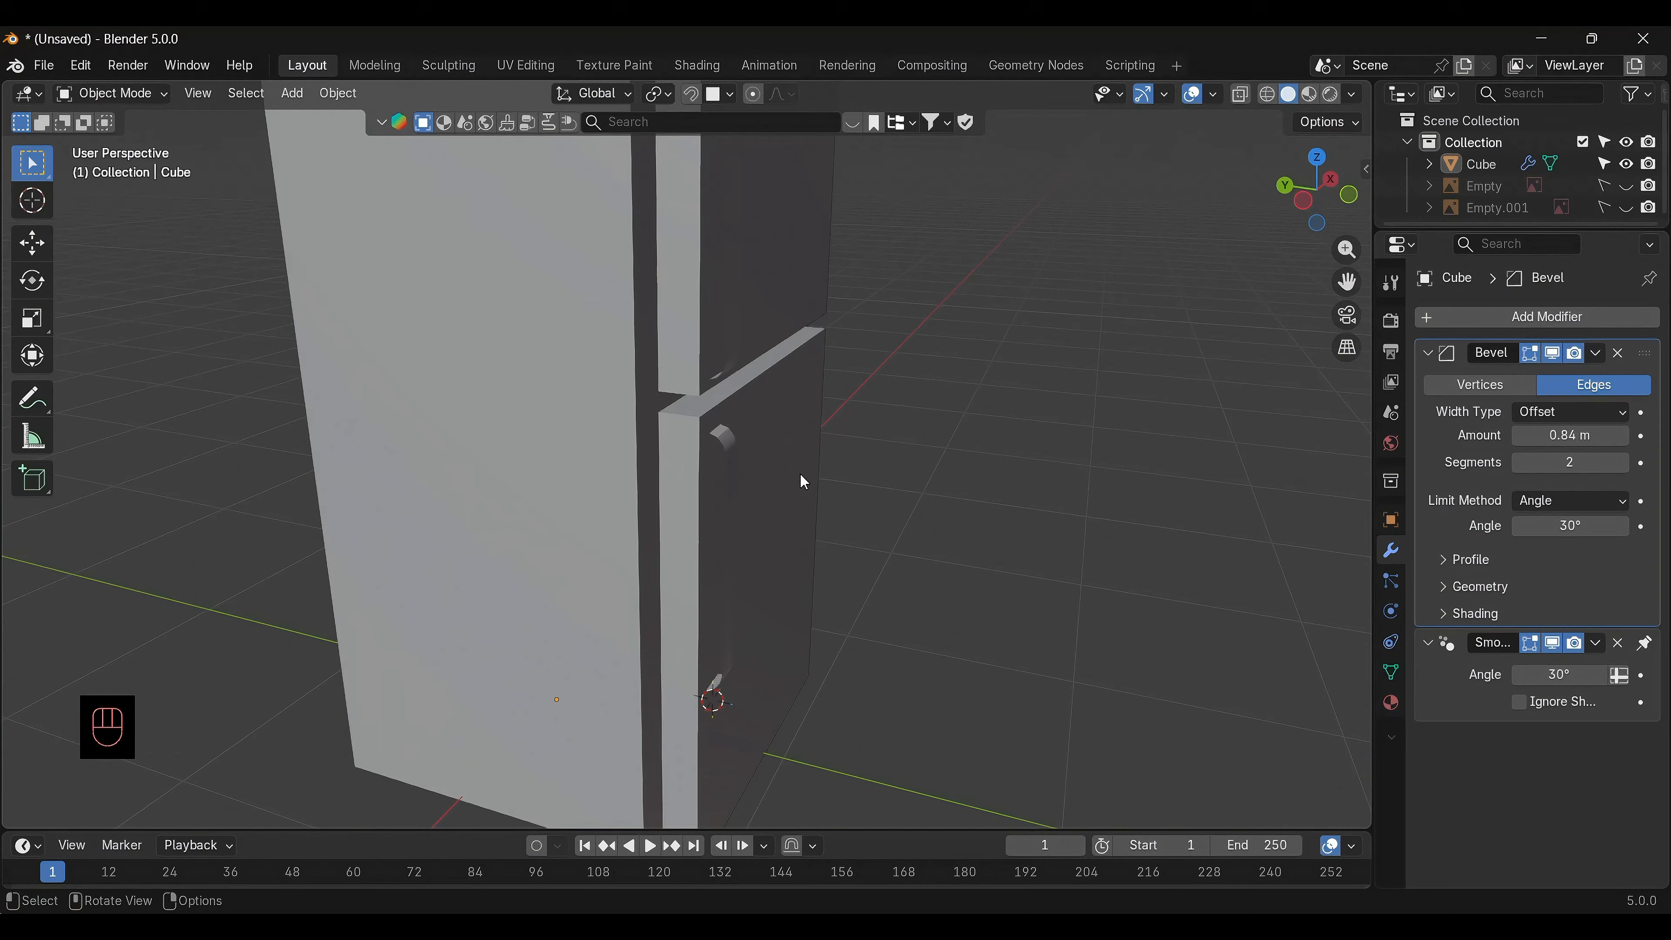
left_click(724, 475)
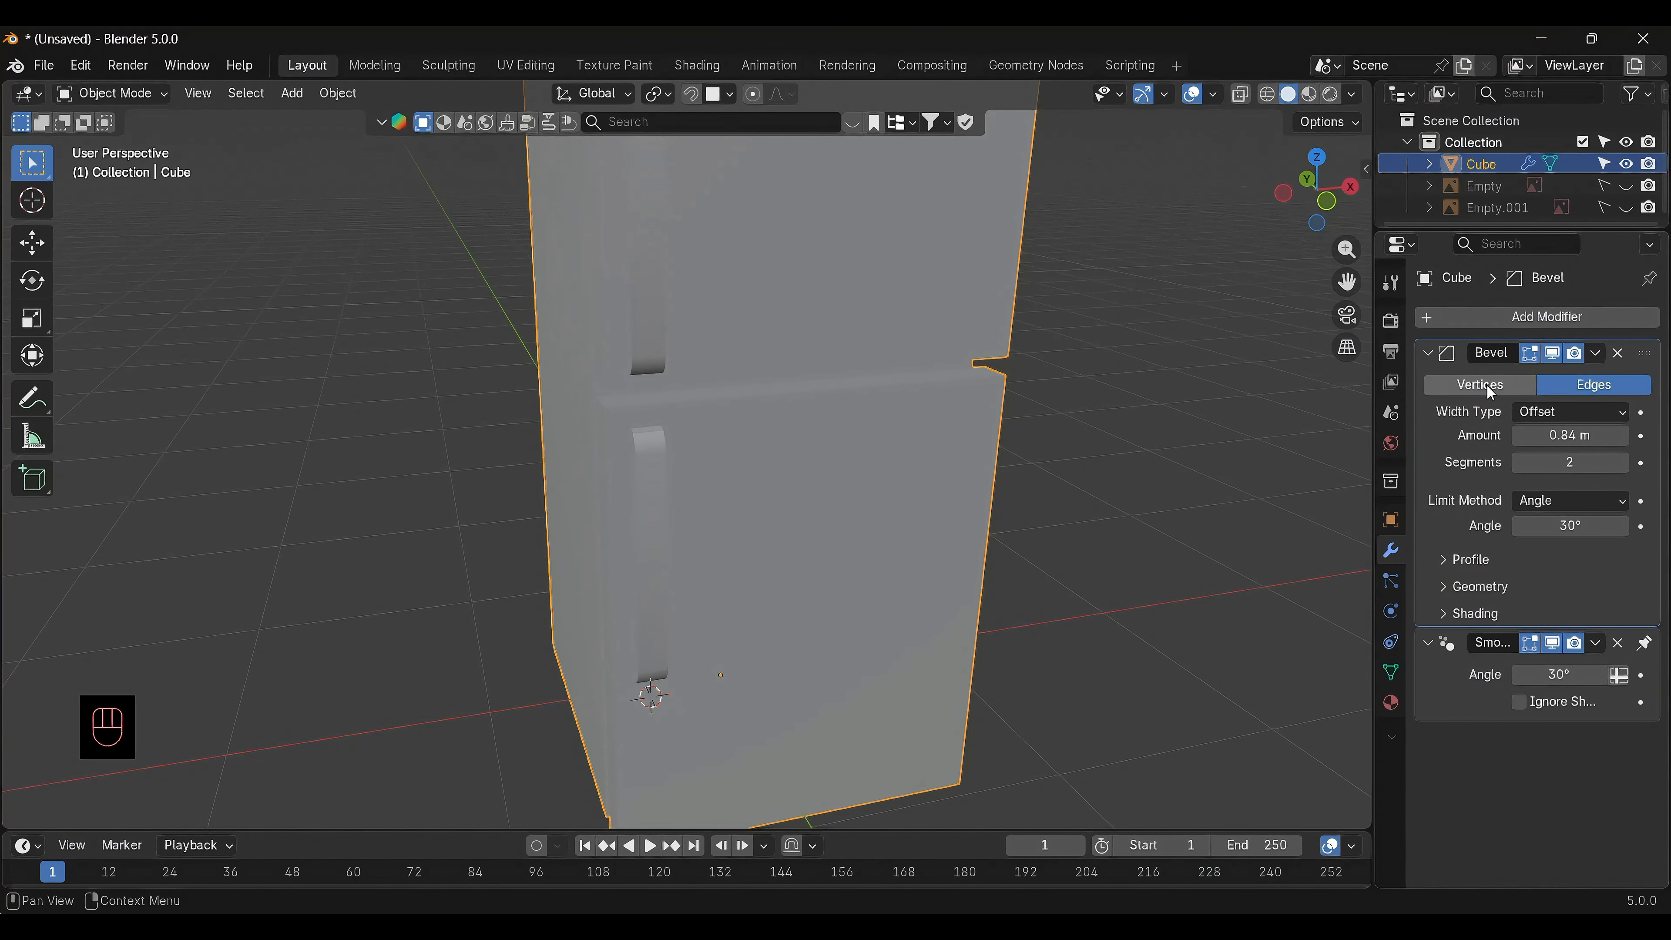
left_click(1488, 384)
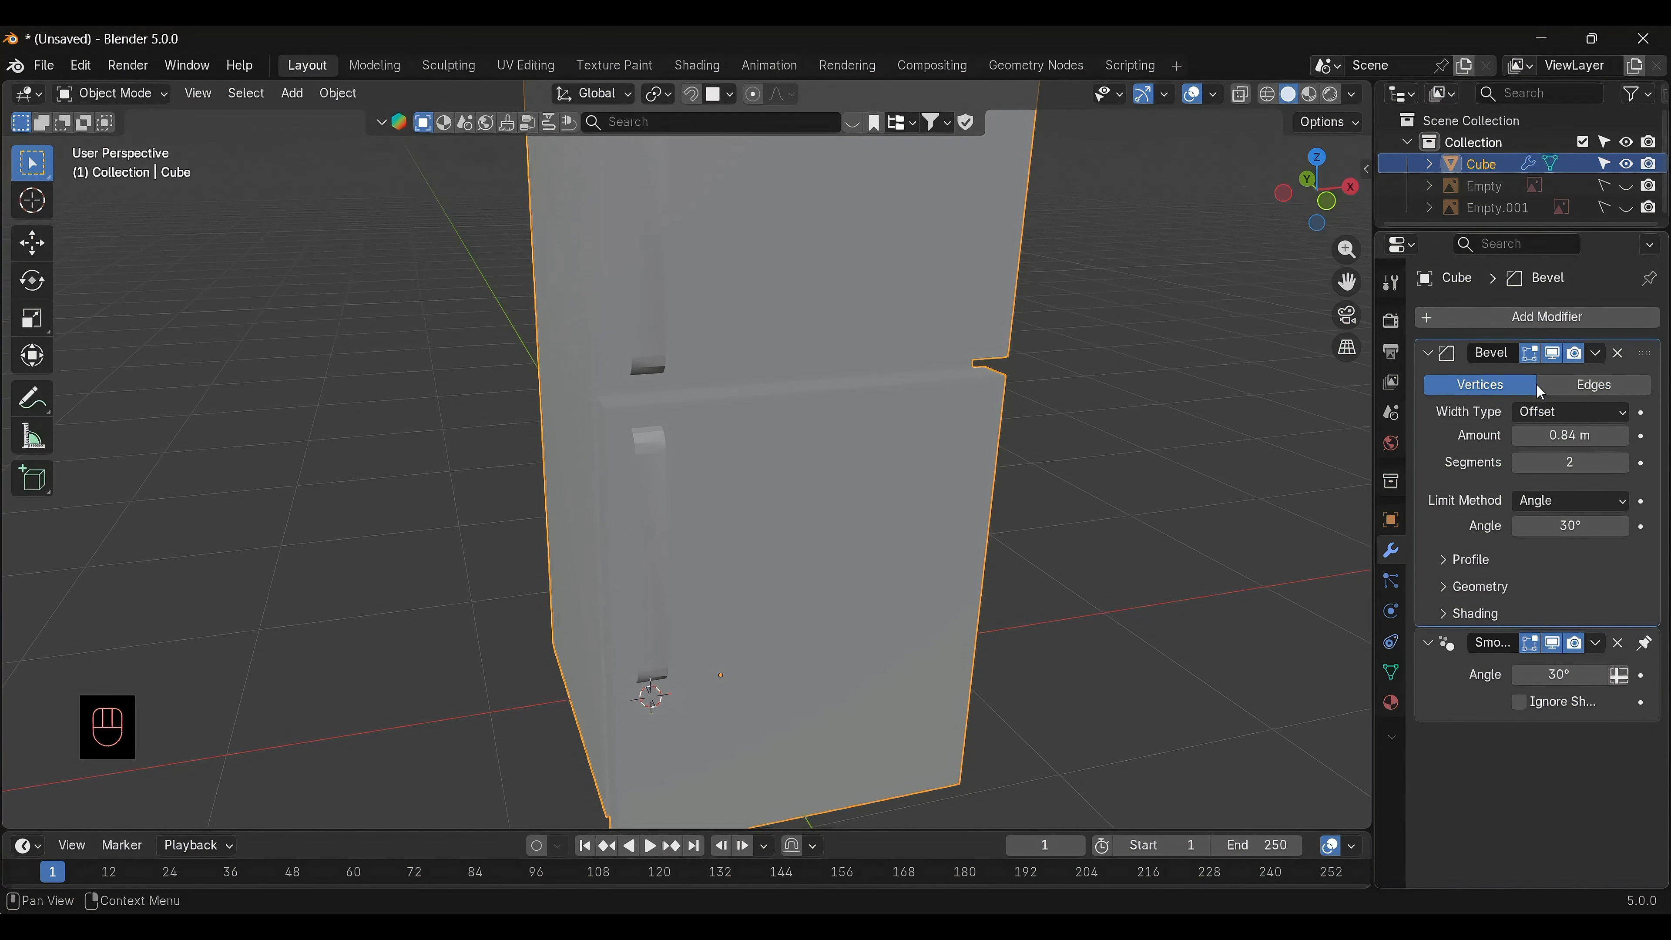
left_click_drag(1168, 491, 1306, 484, "alt")
mouse_move(1546, 437)
left_mouse_down()
mouse_move(1599, 435)
mouse_move(1570, 436)
left_mouse_up()
left_click(1576, 385)
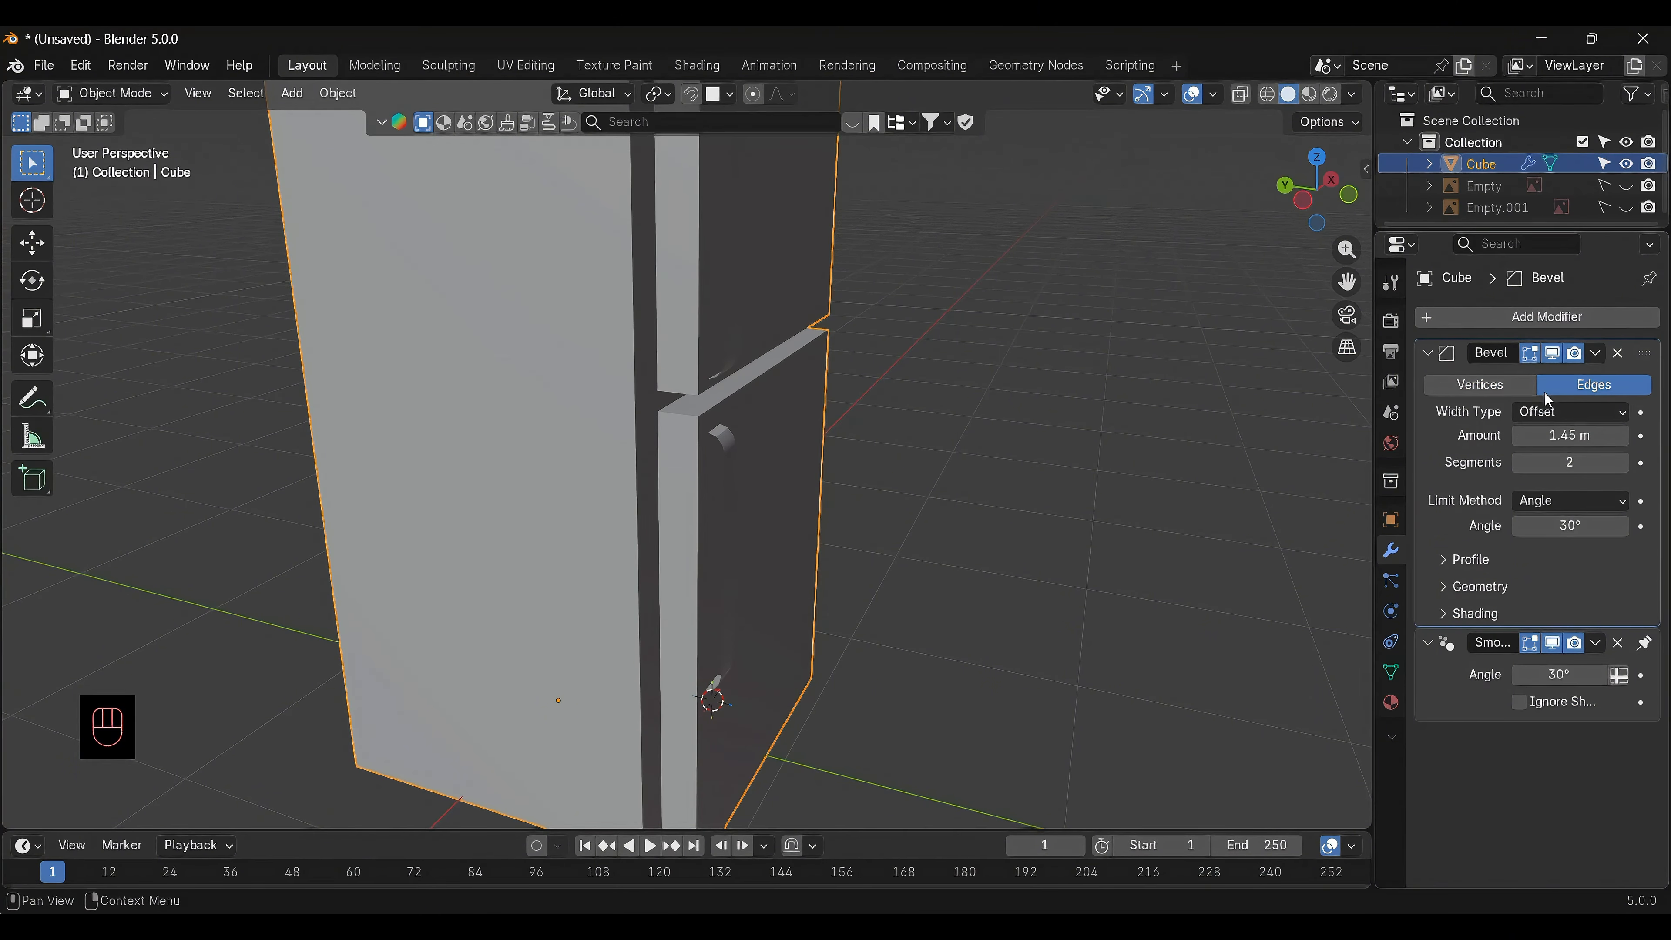
Select the rear faces of both doors in Edit Mode and inset them about 0.04 m
key("Tab")
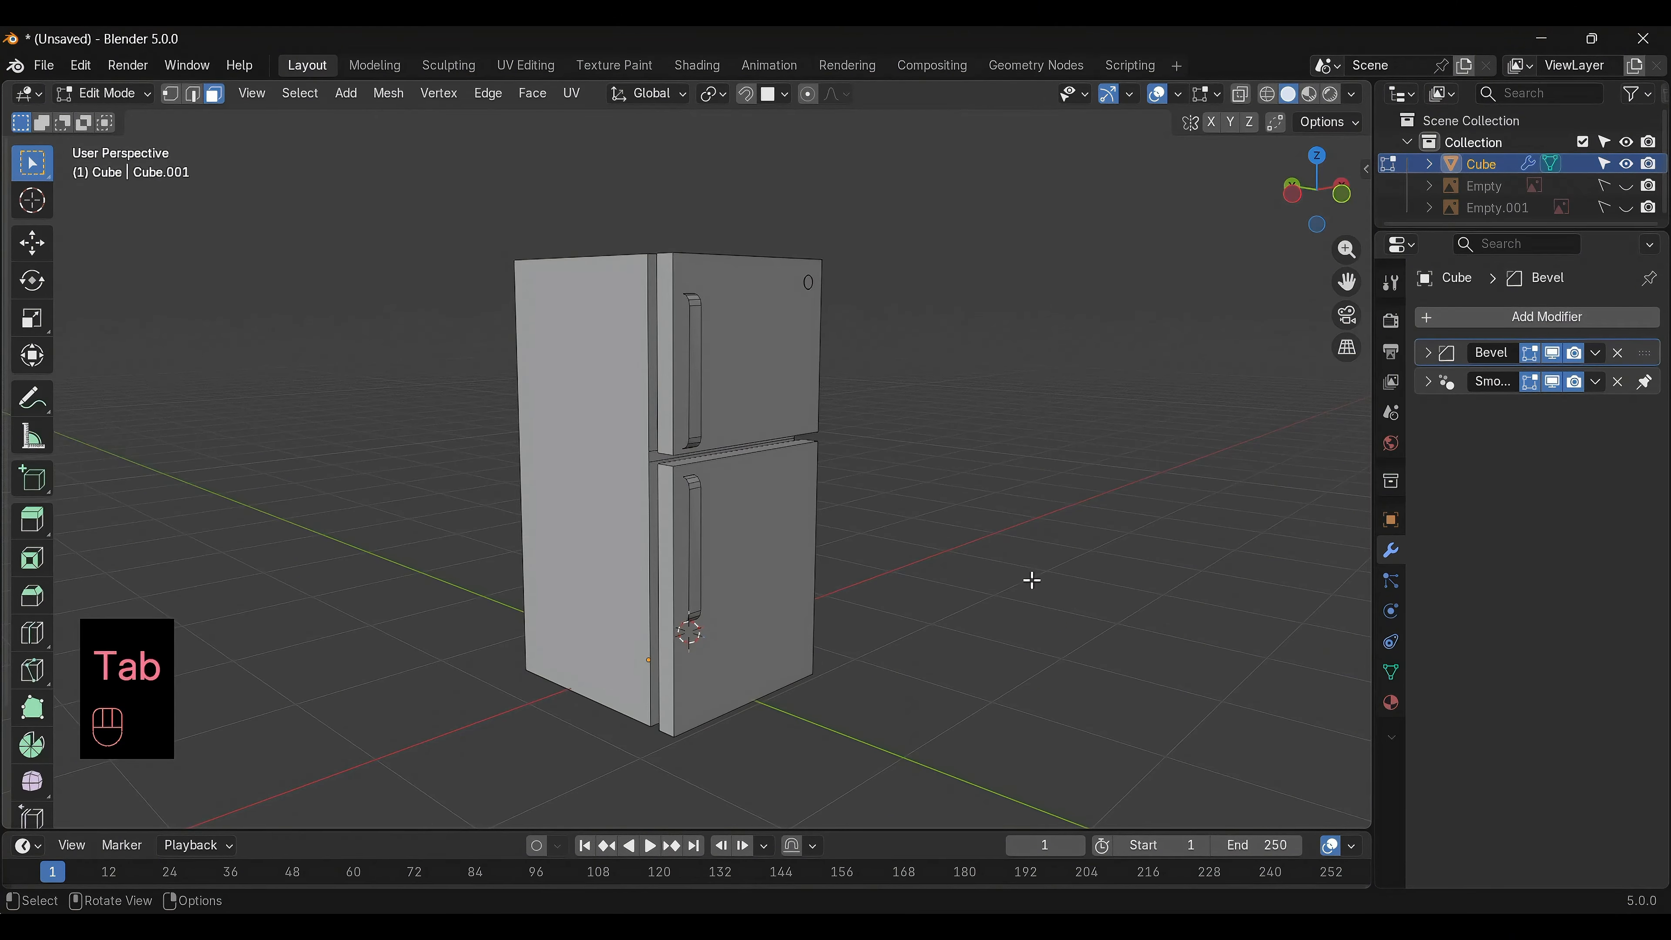
left_click_drag(1032, 580, 623, 579, "alt")
scroll(706, 565, "up", 2)
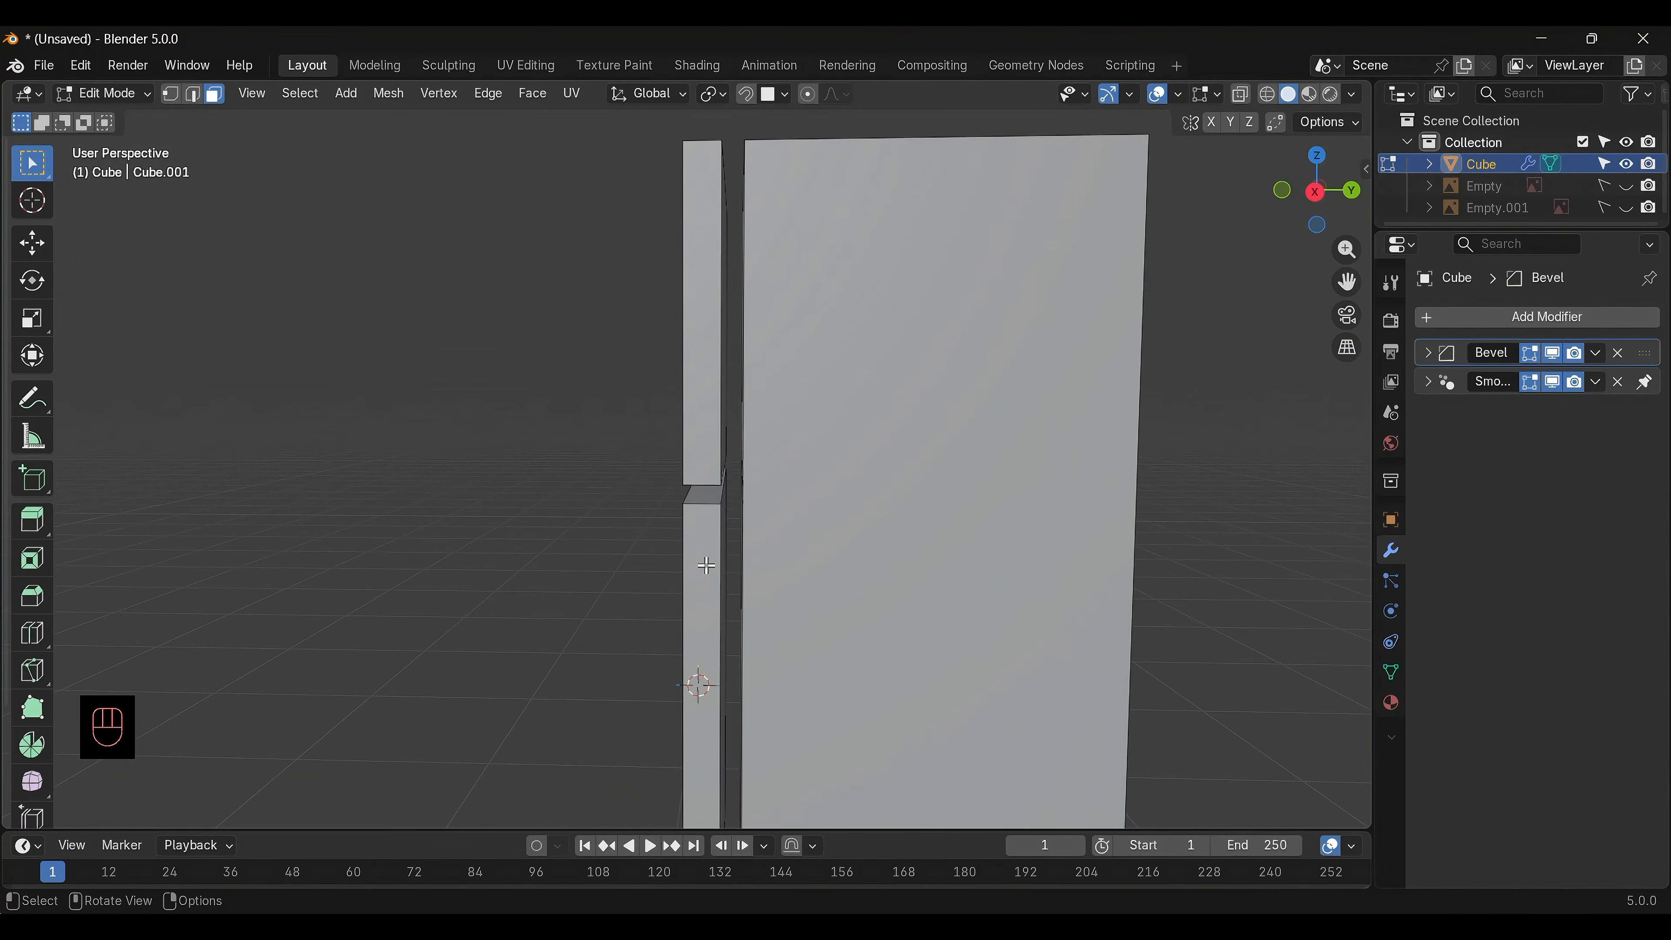
left_click_drag(894, 446, 831, 451, "alt")
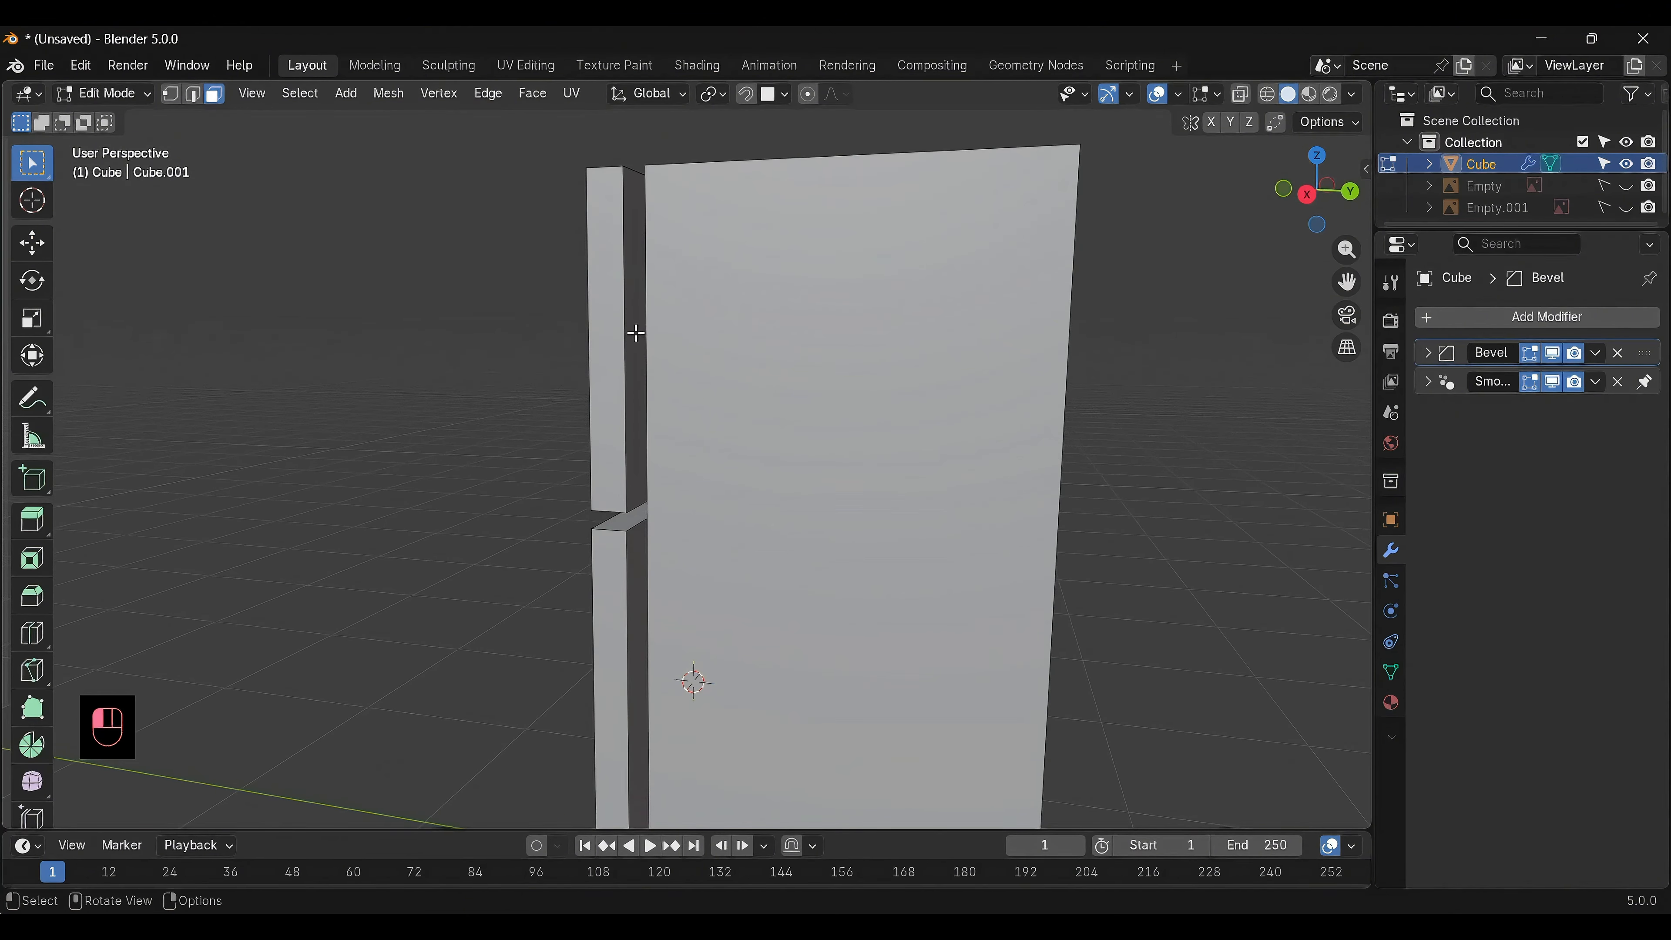
left_click(638, 352)
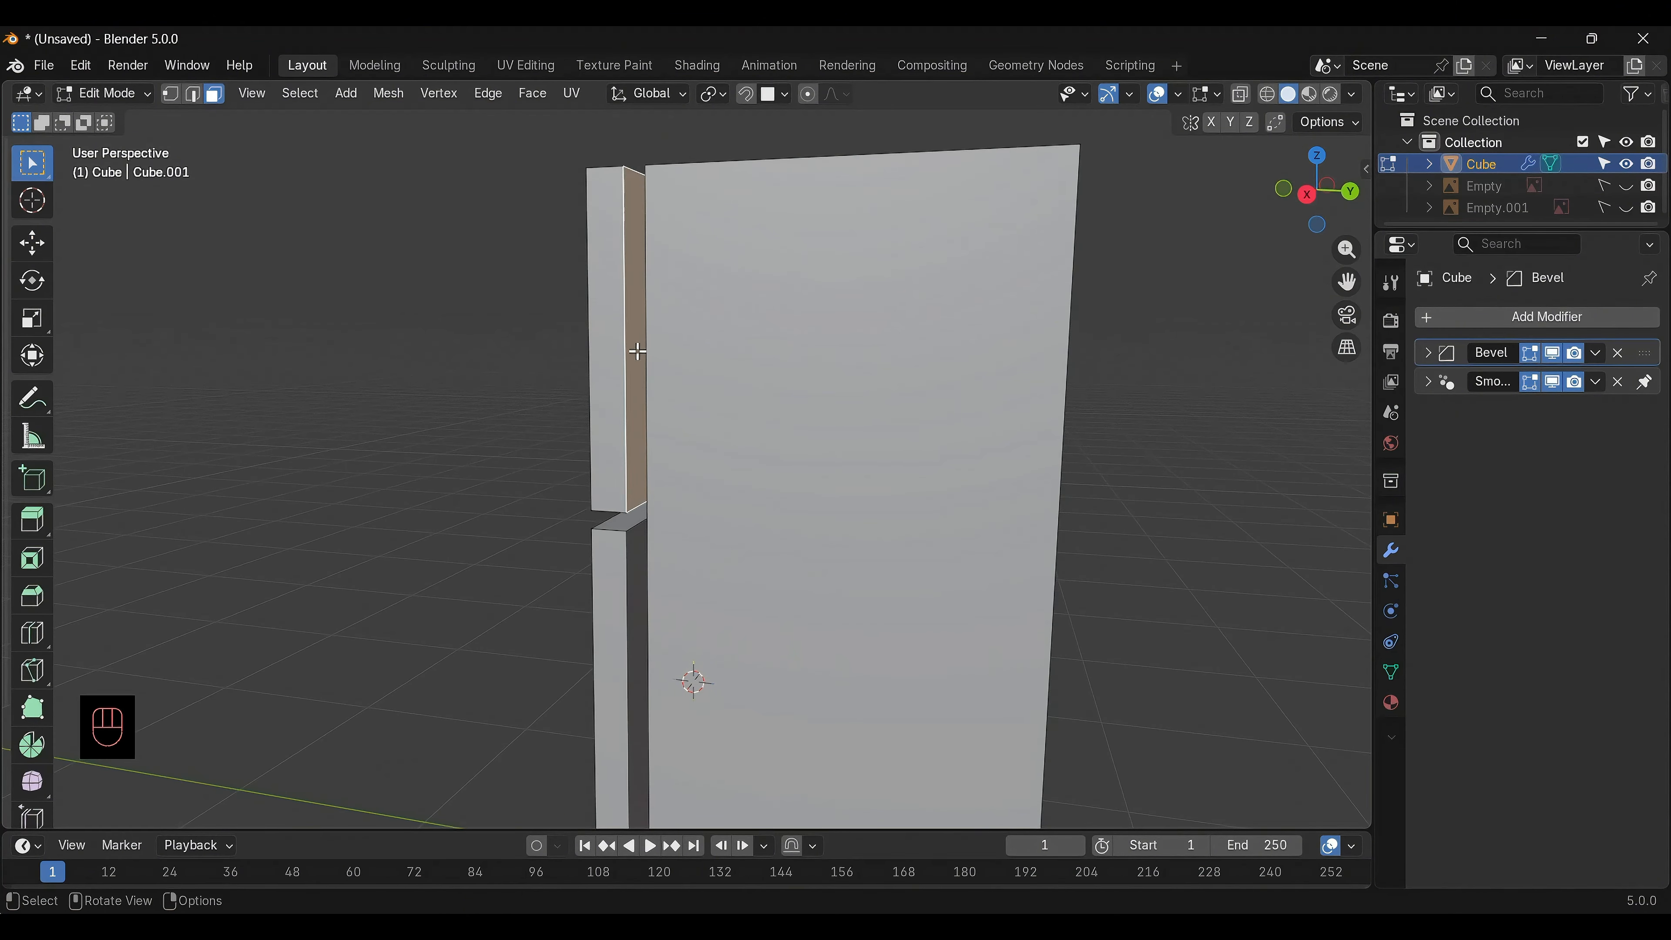
left_click(639, 610, "shift")
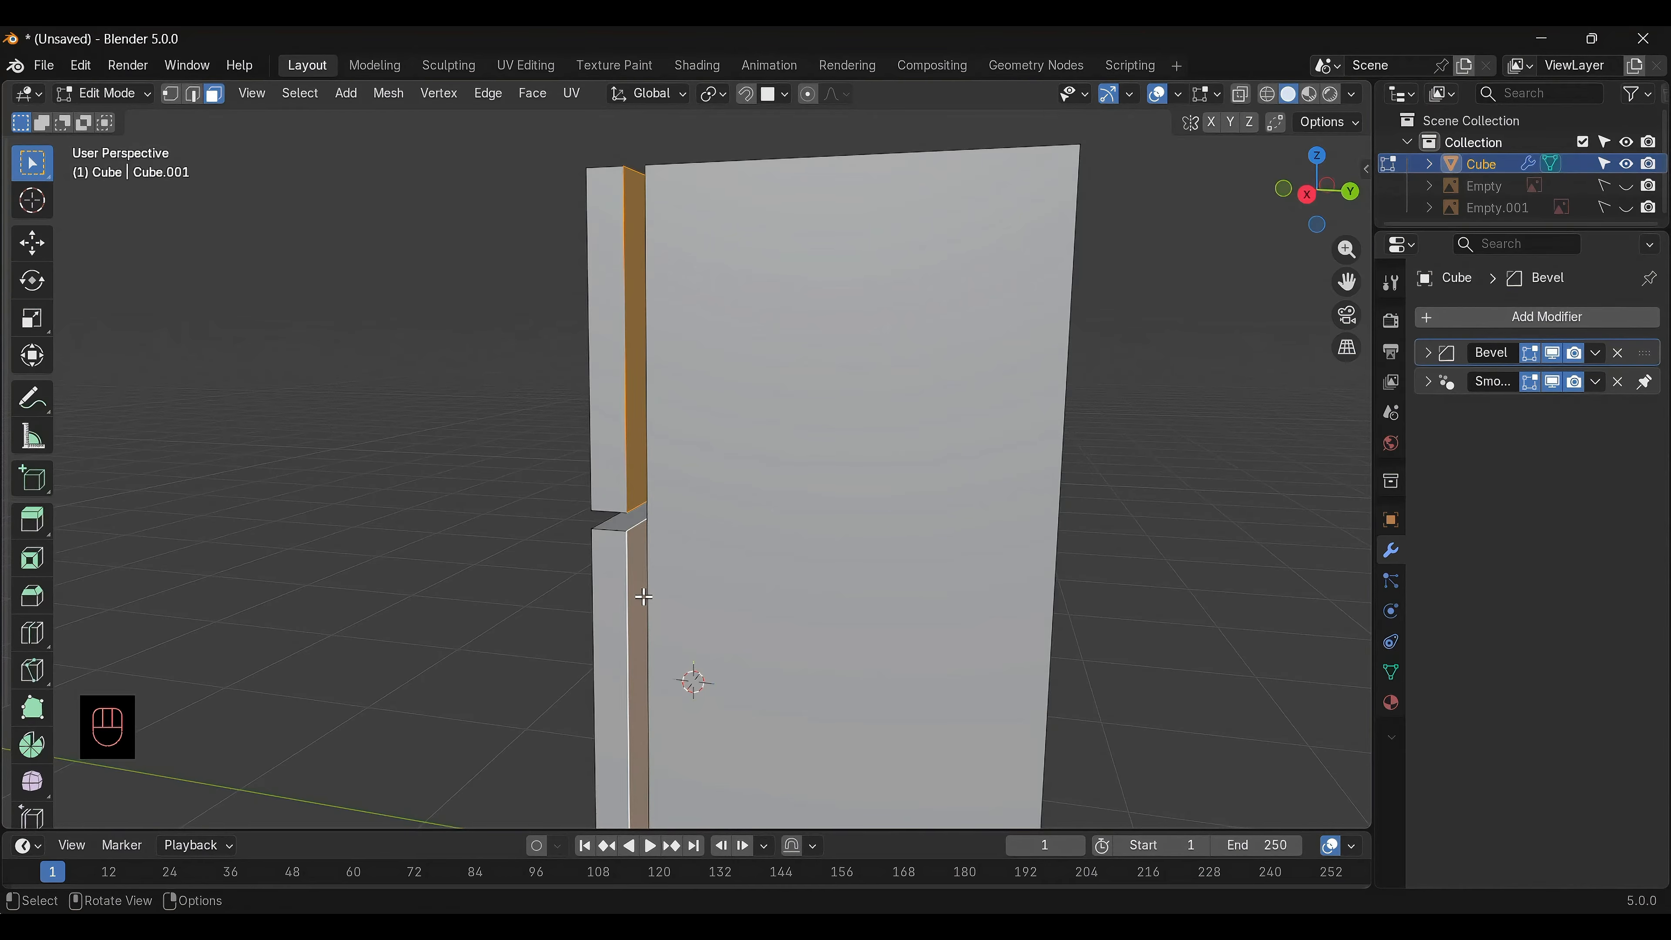
key("i")
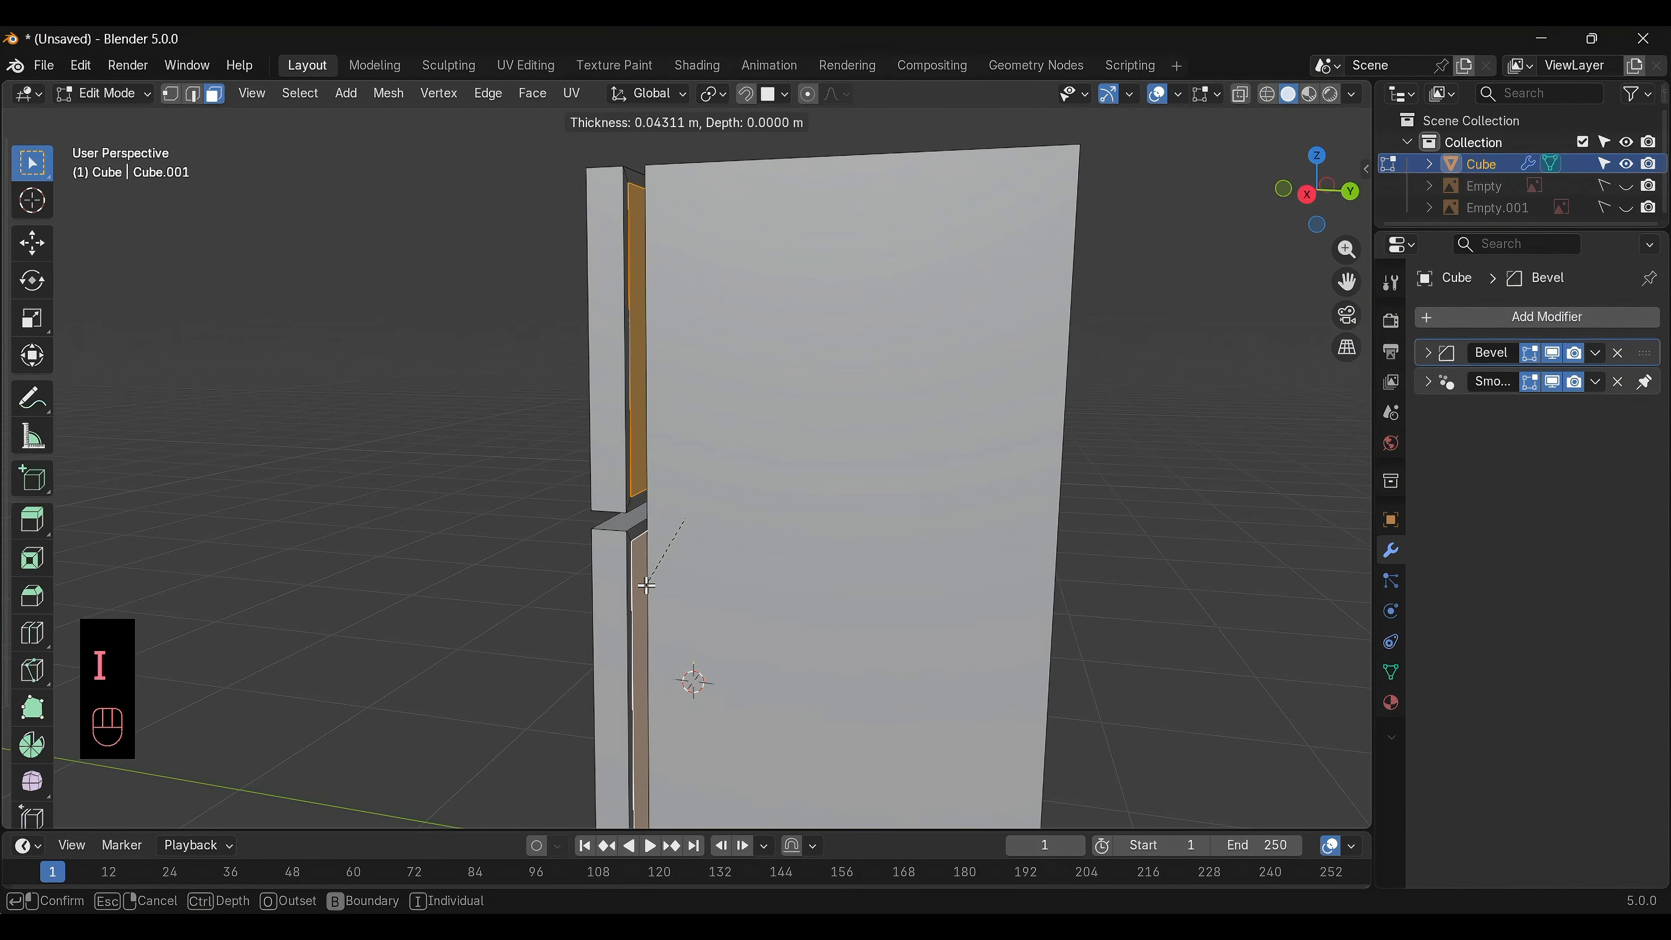
left_click(645, 578)
scroll(651, 565, "up", 5)
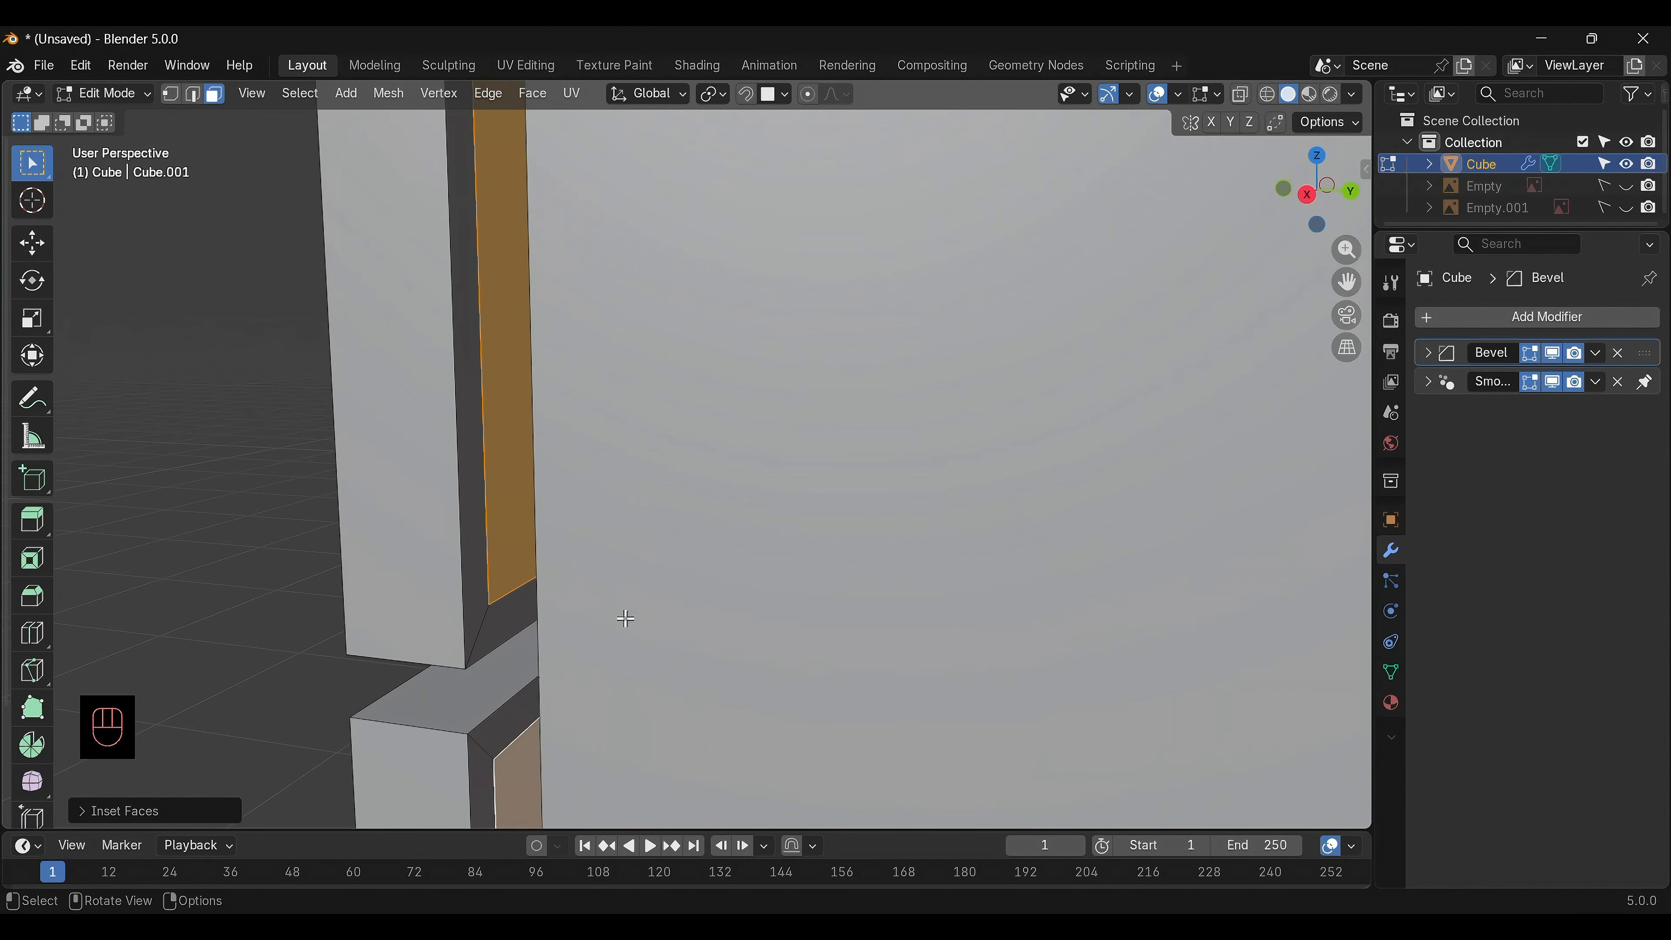
Extrude the inset rear door faces along their normals to reach the refrigerator body
key("alt+e")
left_click(569, 652)
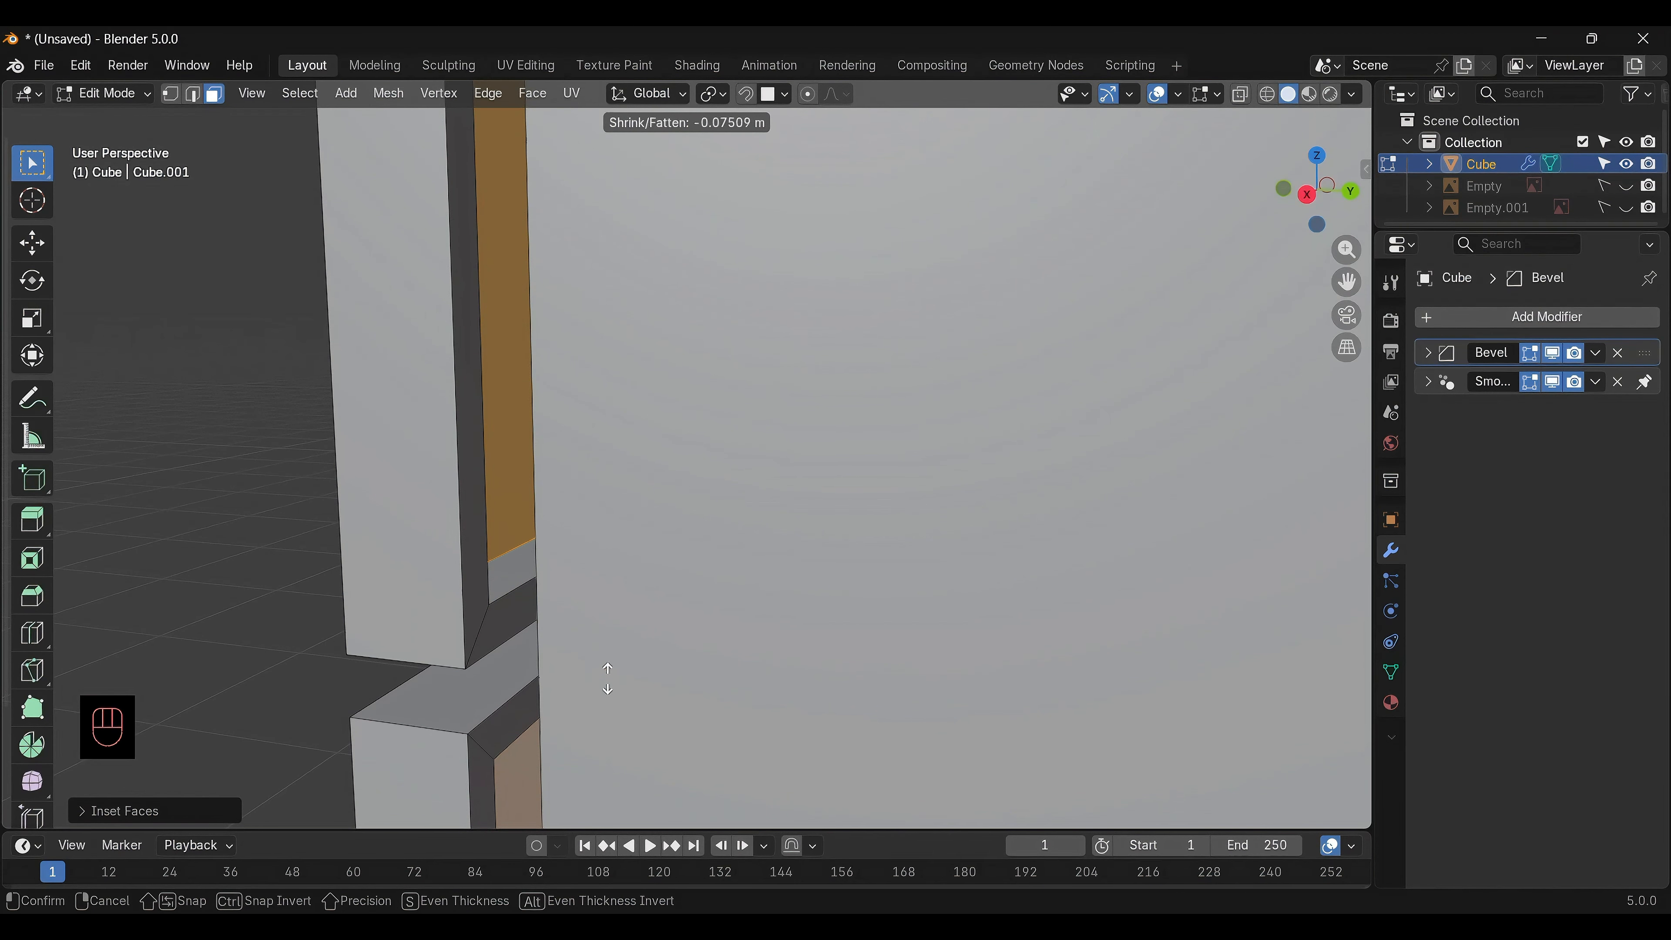
left_click(606, 643)
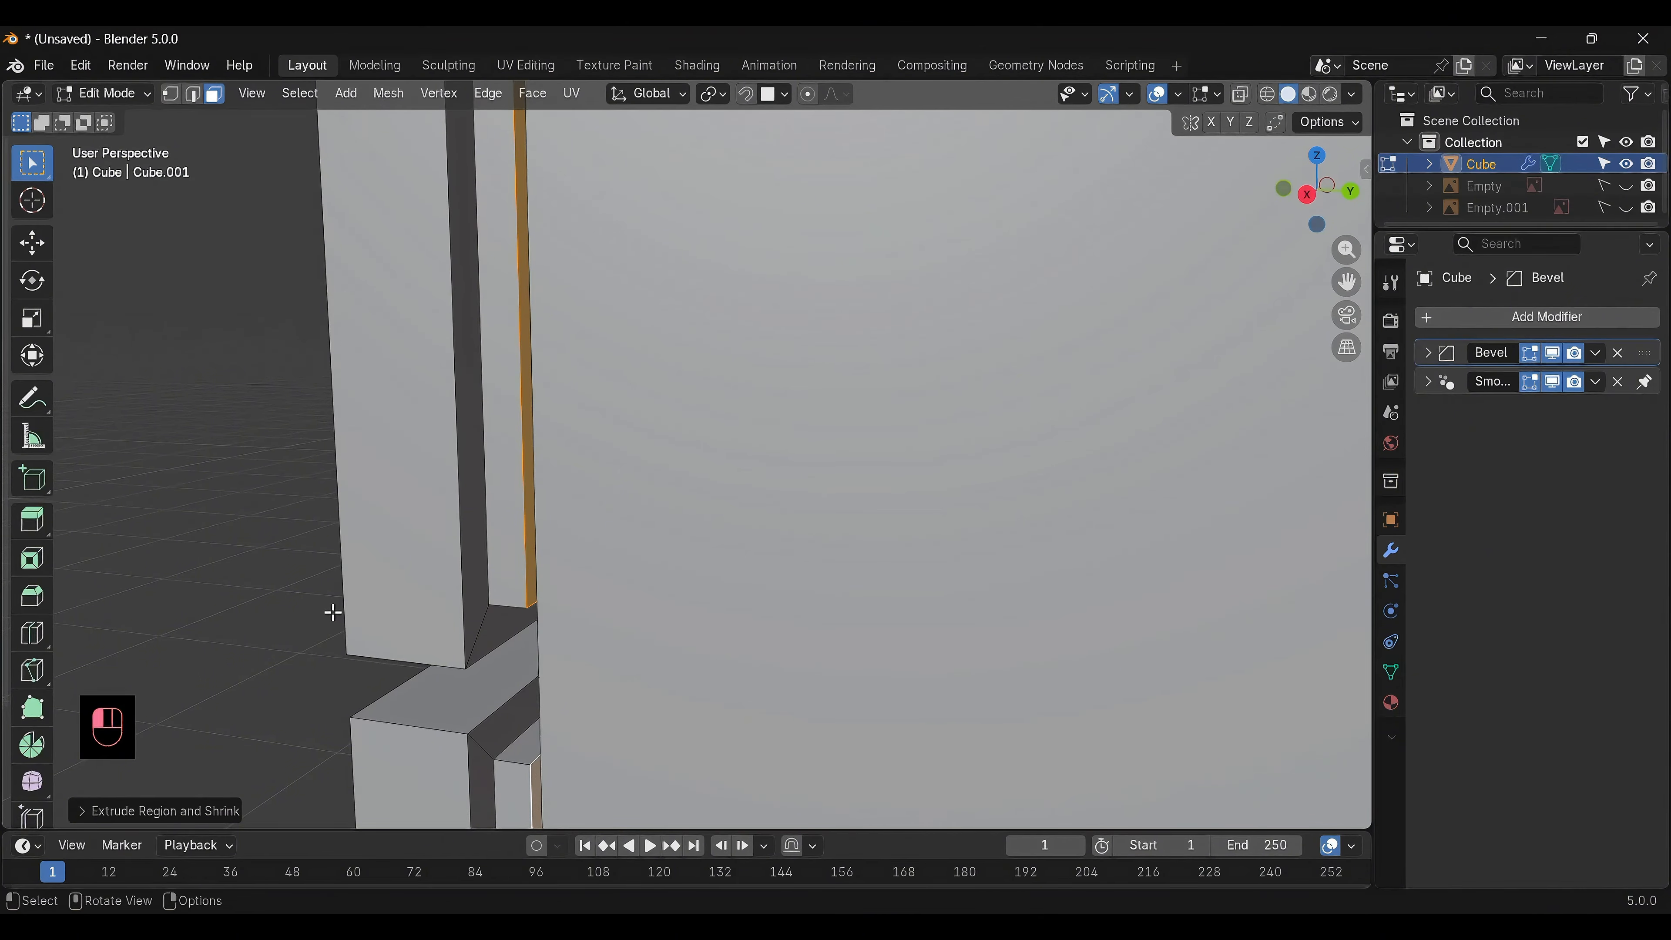
Unhide both reference images, Empty and Empty.001, and view the refrigerator against them from the front
middle_click_drag(332, 608, 967, 666)
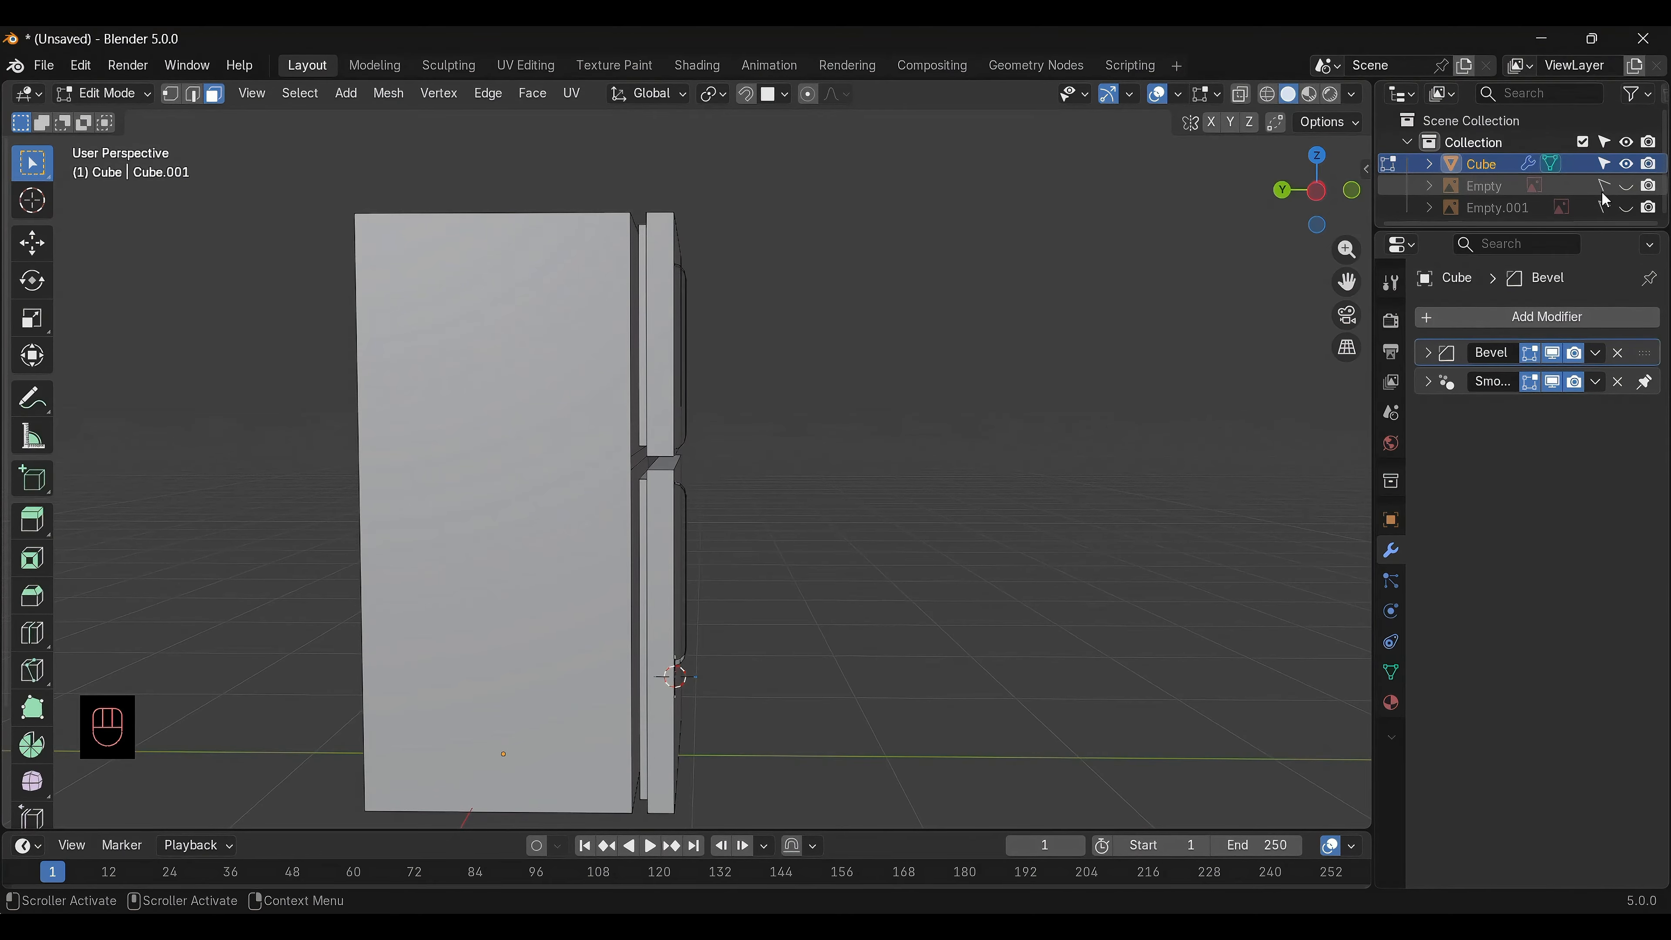
left_click(1624, 186)
left_click(1625, 207)
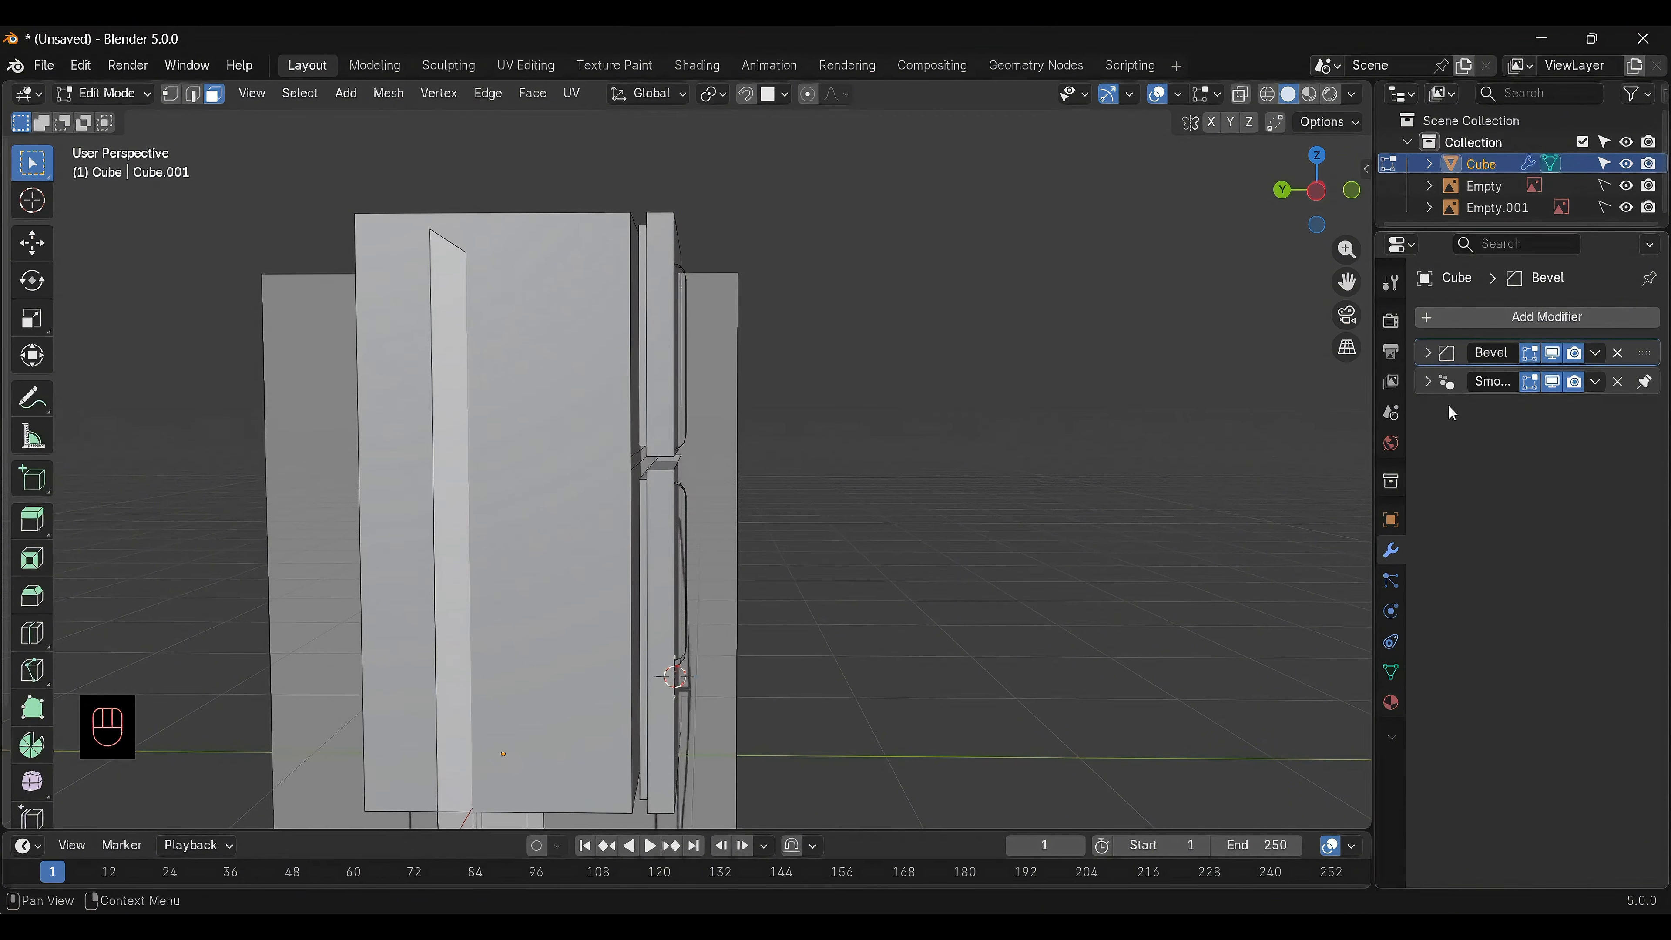
key("KP_1")
key("KP_1")
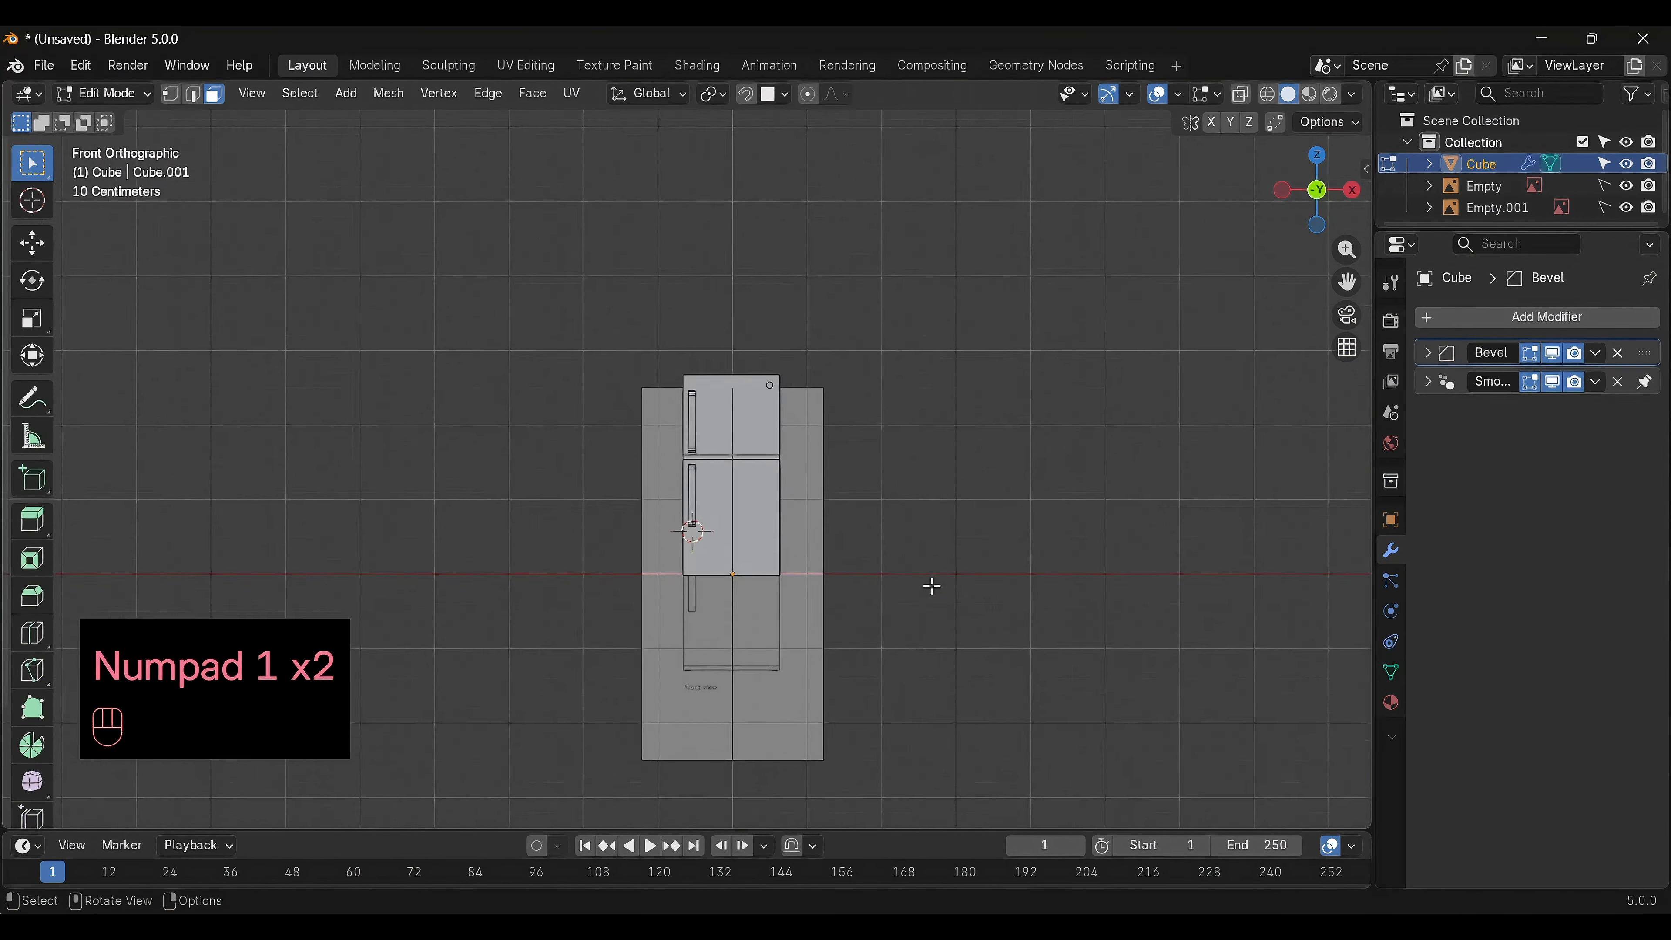
scroll(929, 586, "up", 1)
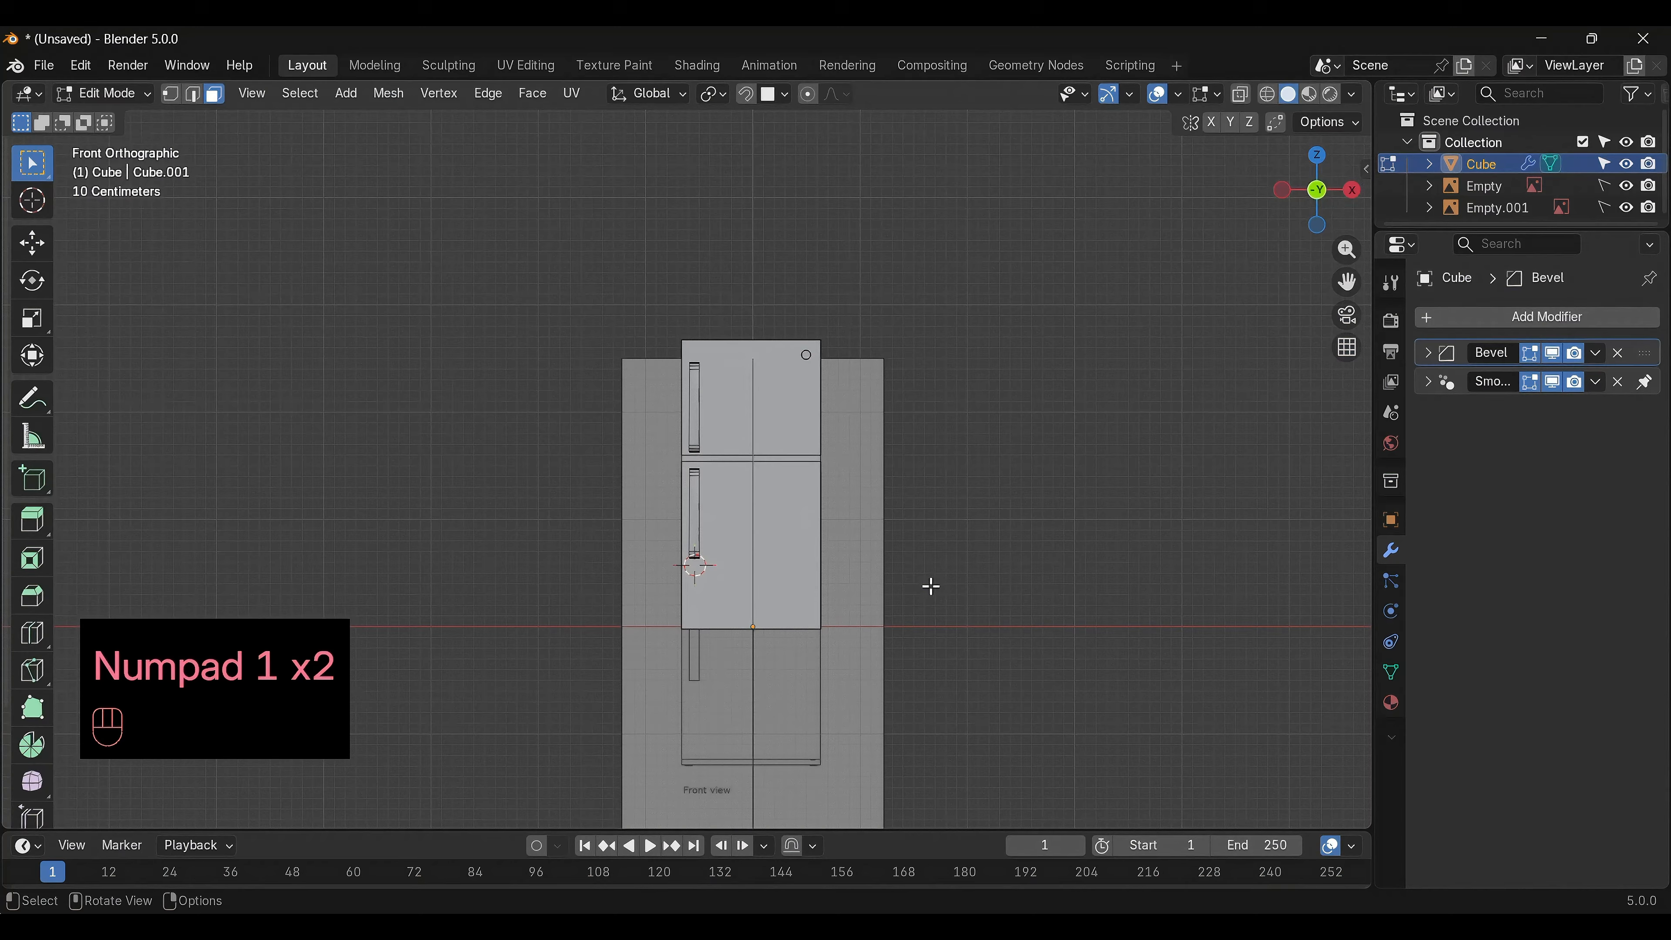
Turn on X-ray and lower the entire refrigerator mesh along Z until it lines up with the front-view reference drawing
left_click(793, 521)
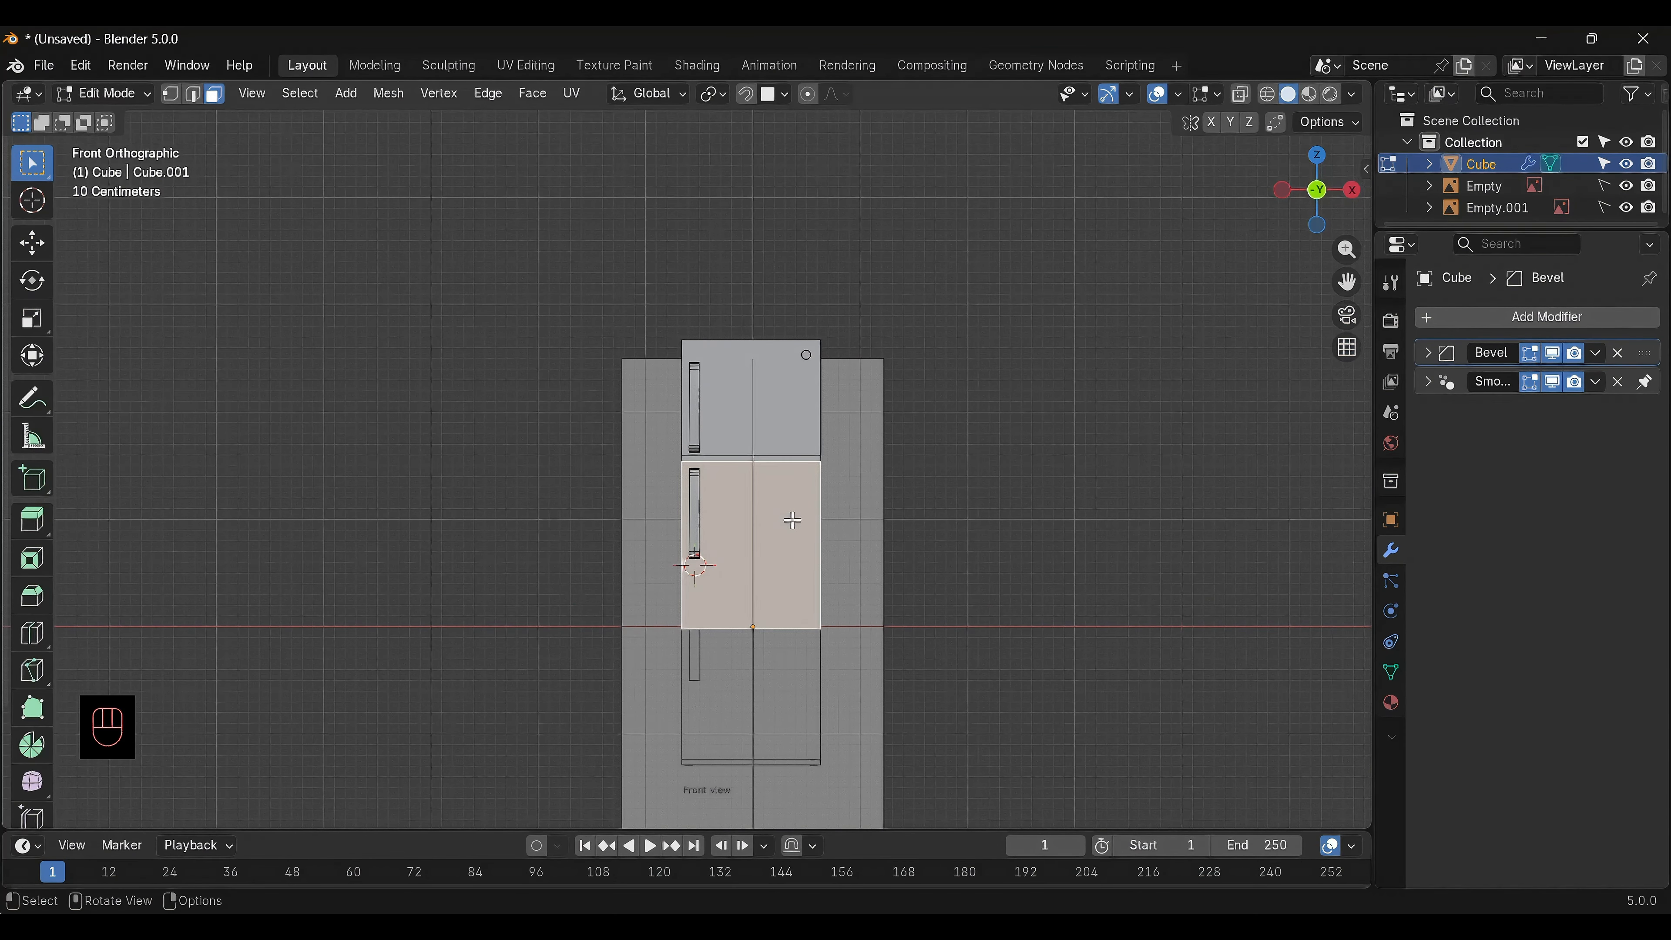
left_click(945, 505)
key("a")
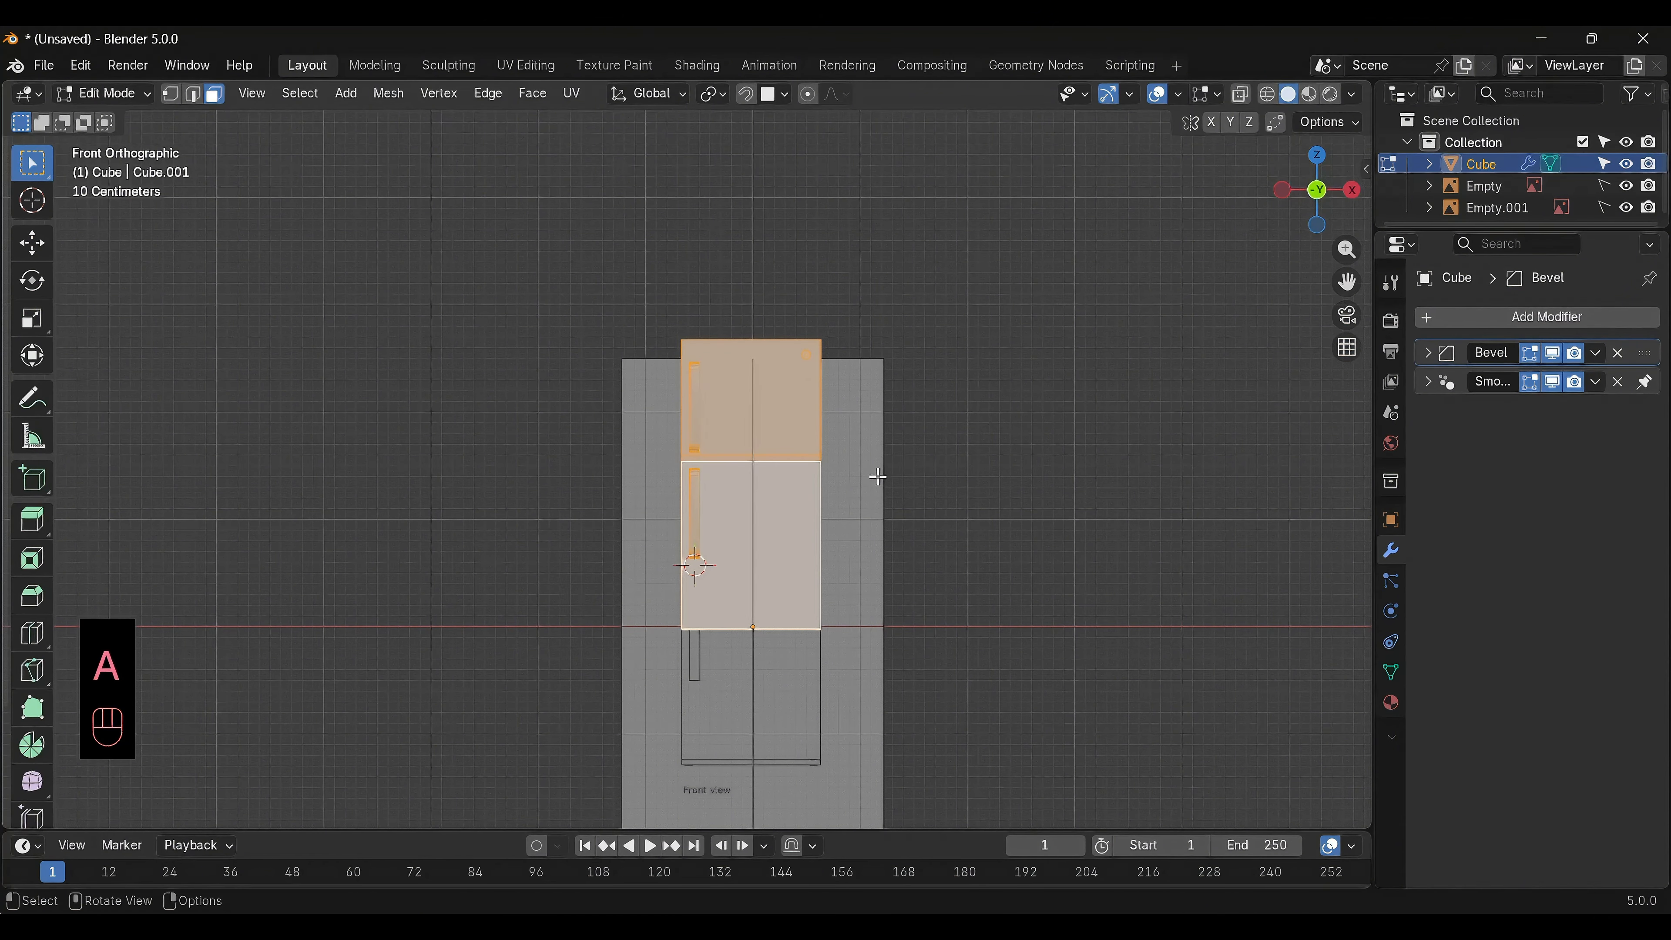
key("g")
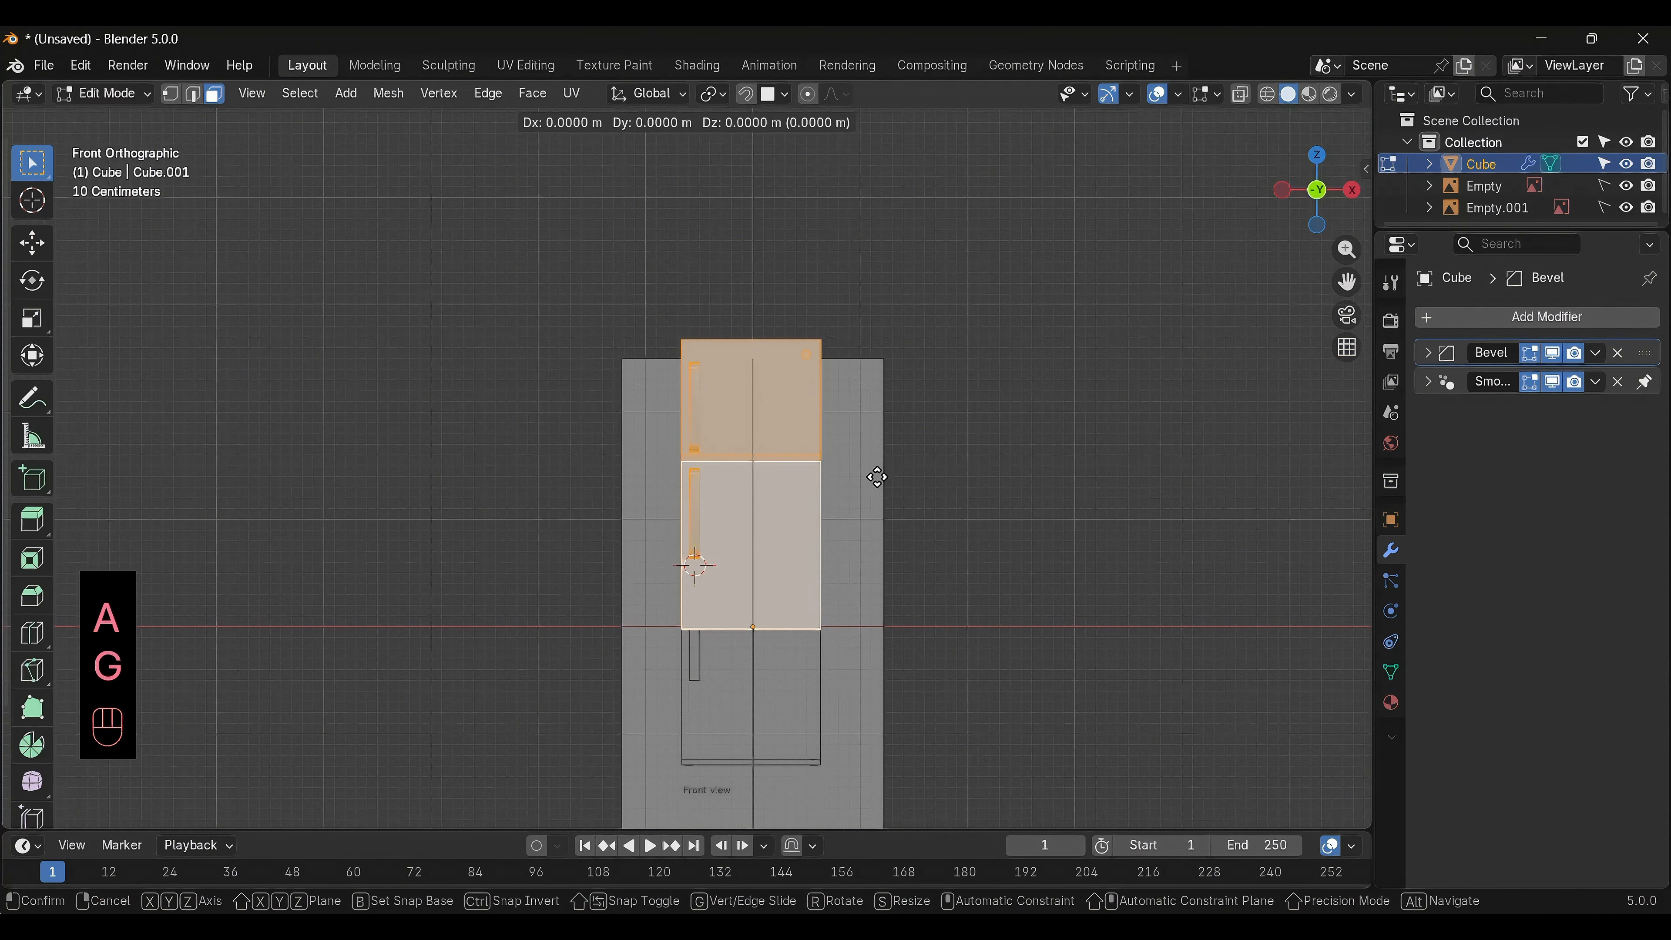
right_click(876, 477)
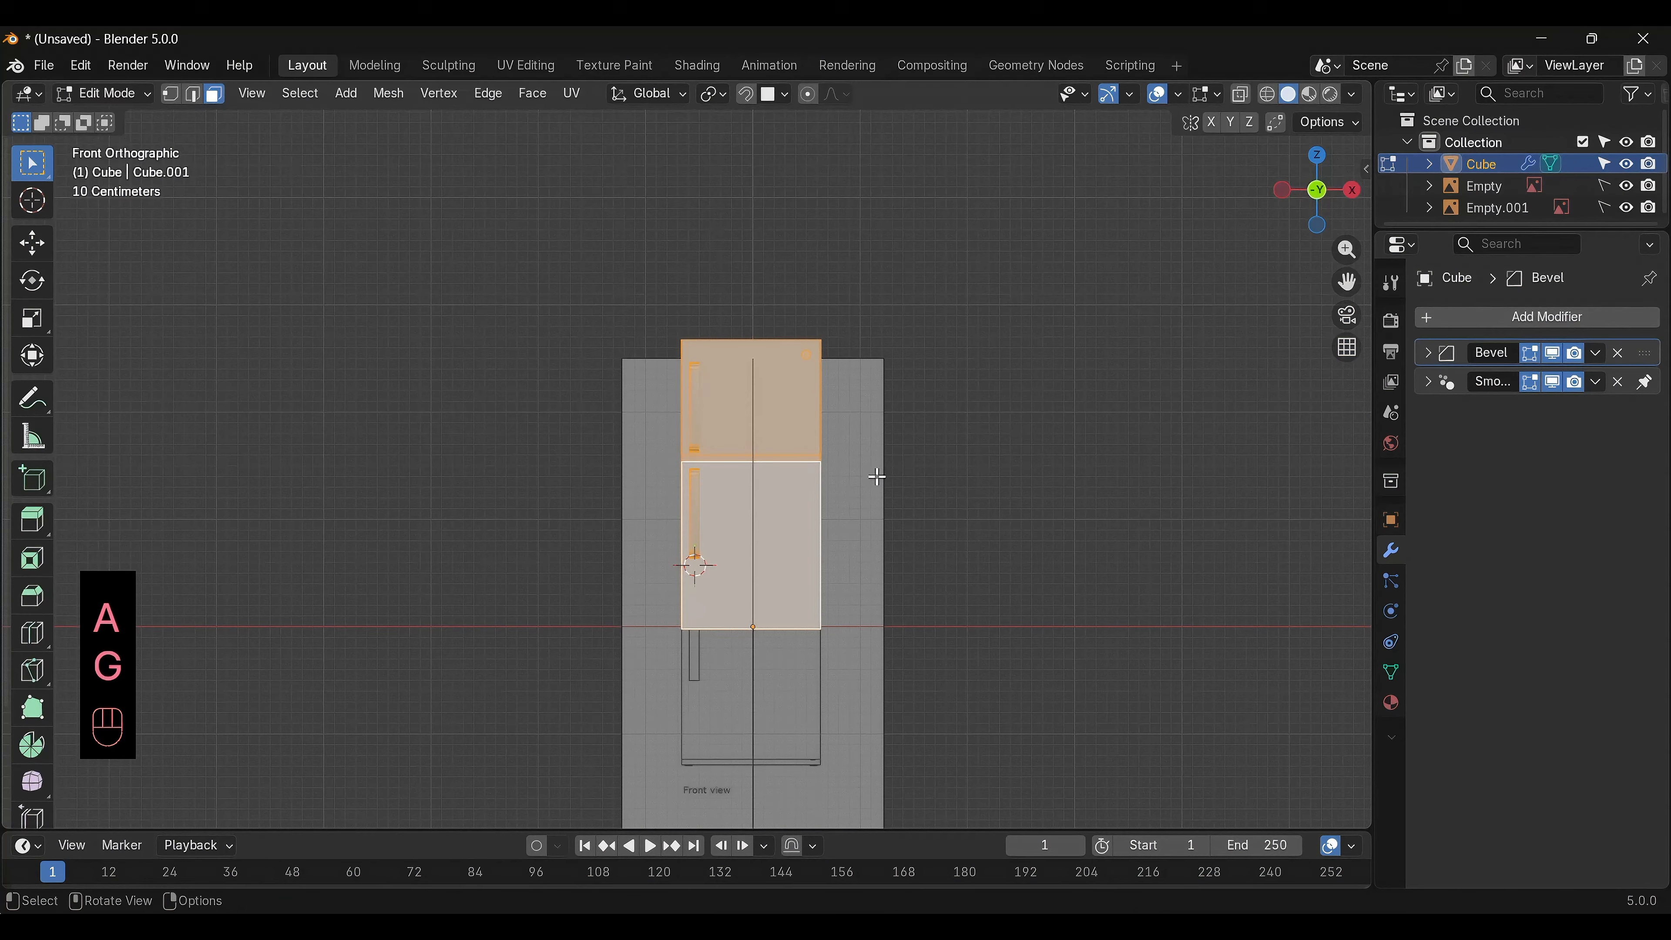
left_click(1240, 97)
key("g")
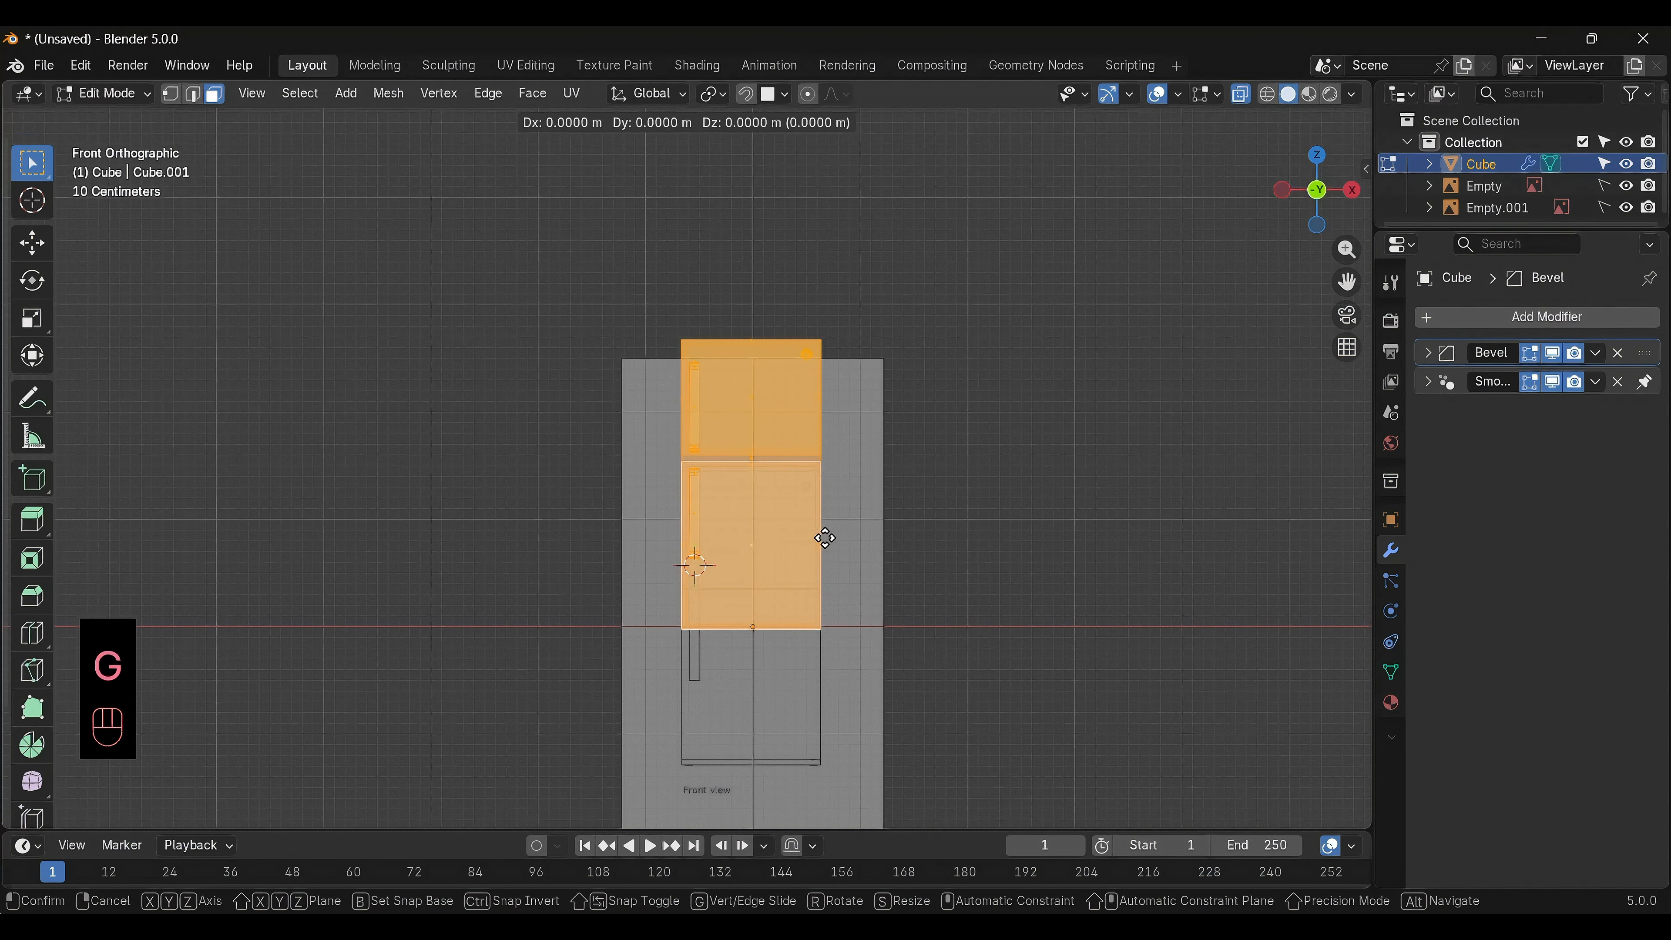
key("z")
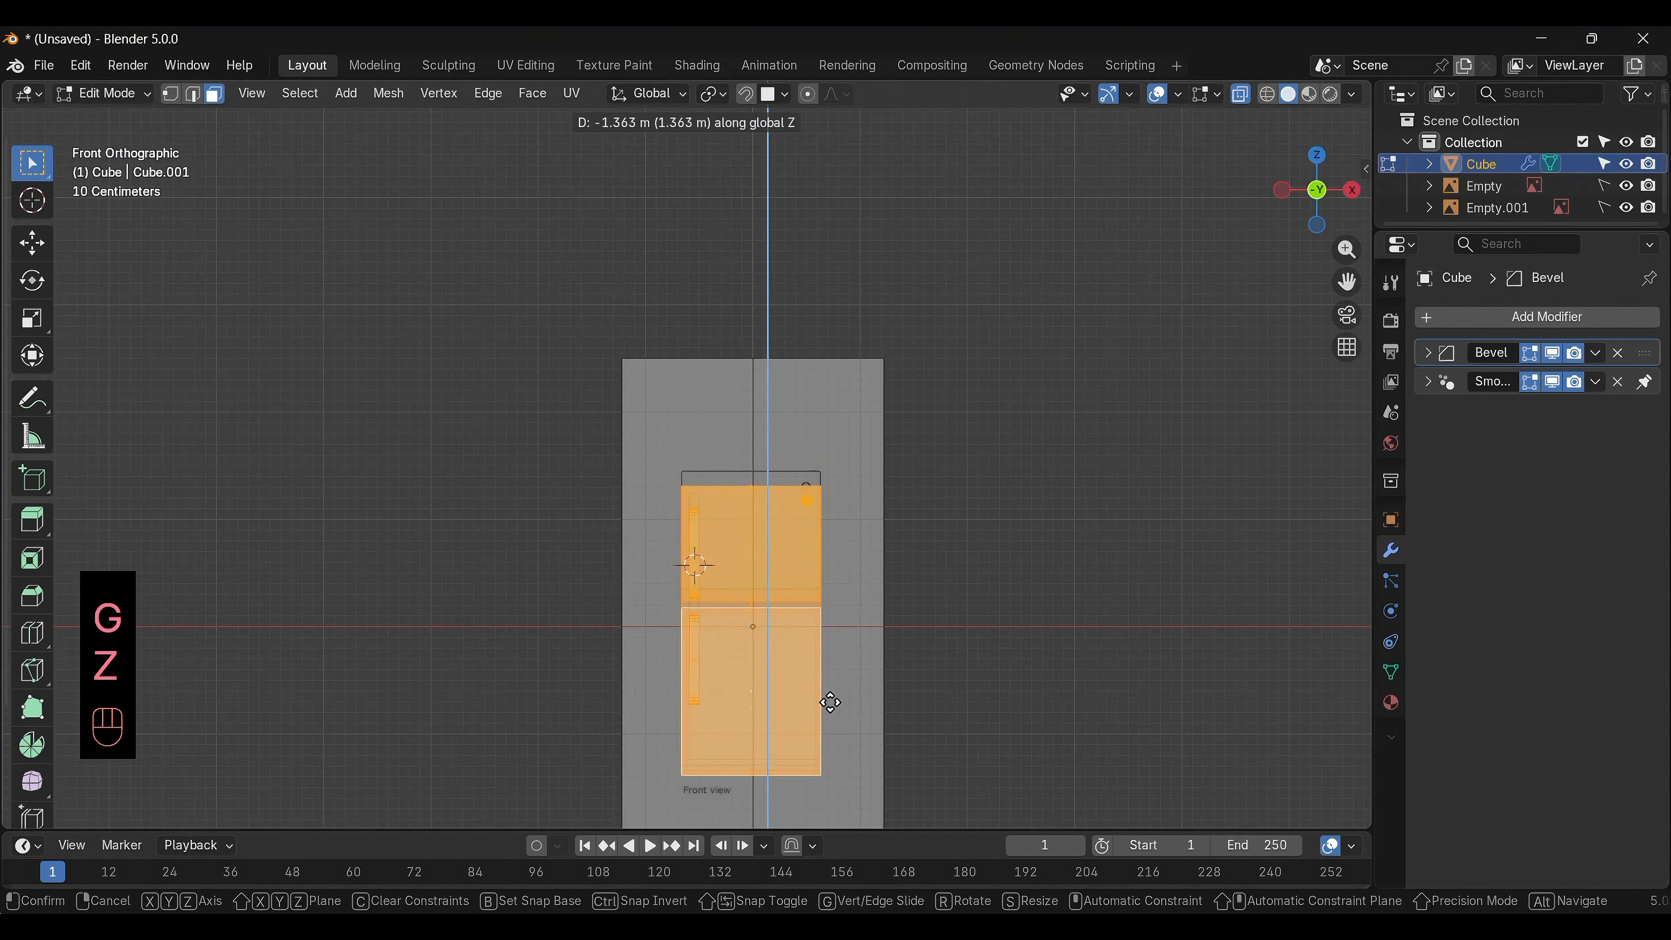
left_click(825, 670)
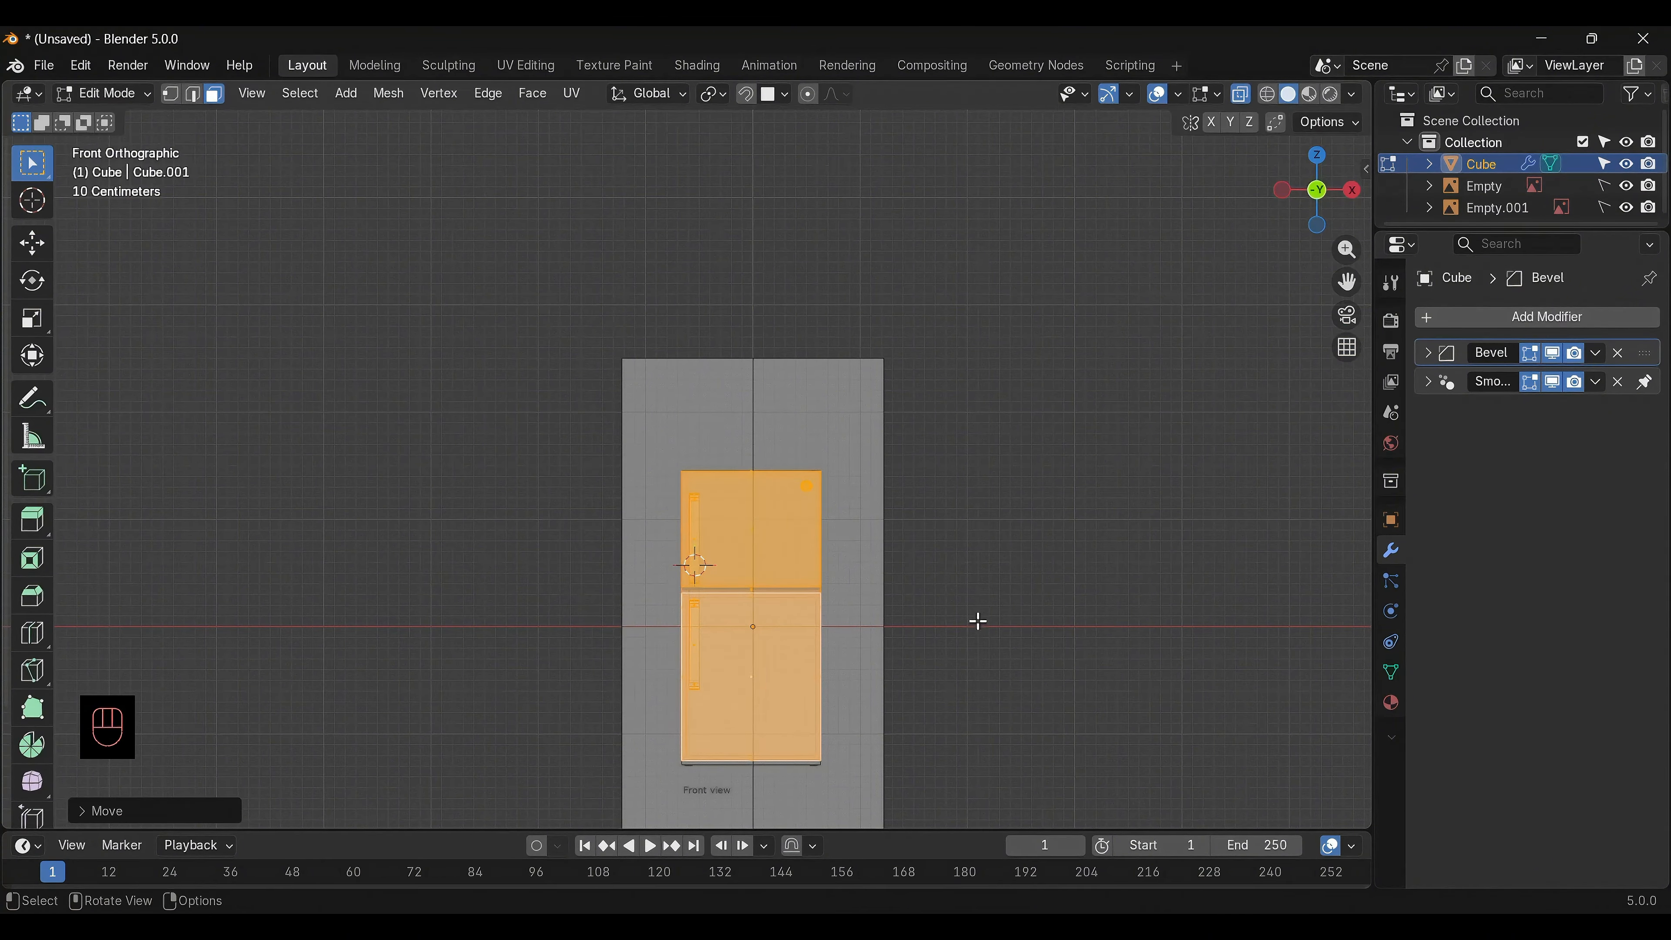
Select the bottom face of the refrigerator body
scroll(924, 684, "down", 4)
left_click_drag(812, 700, 824, 647, "alt")
left_click(814, 683)
middle_click_drag(825, 647, 914, 560)
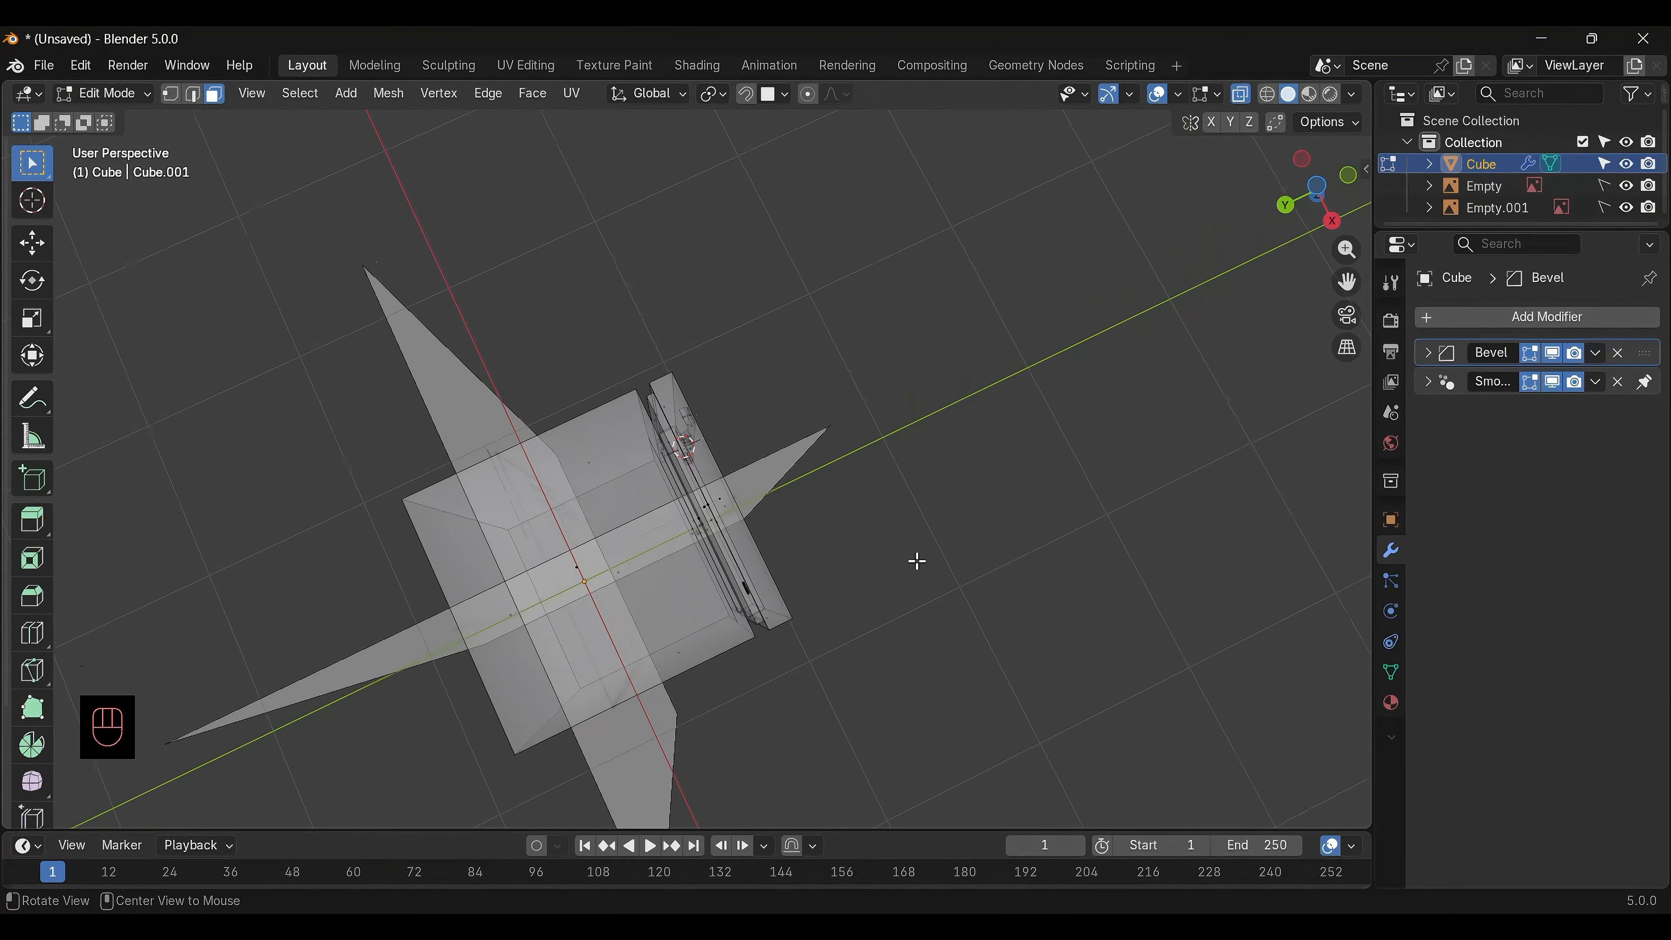
left_click(598, 586)
middle_click_drag(599, 586, 728, 772, "alt")
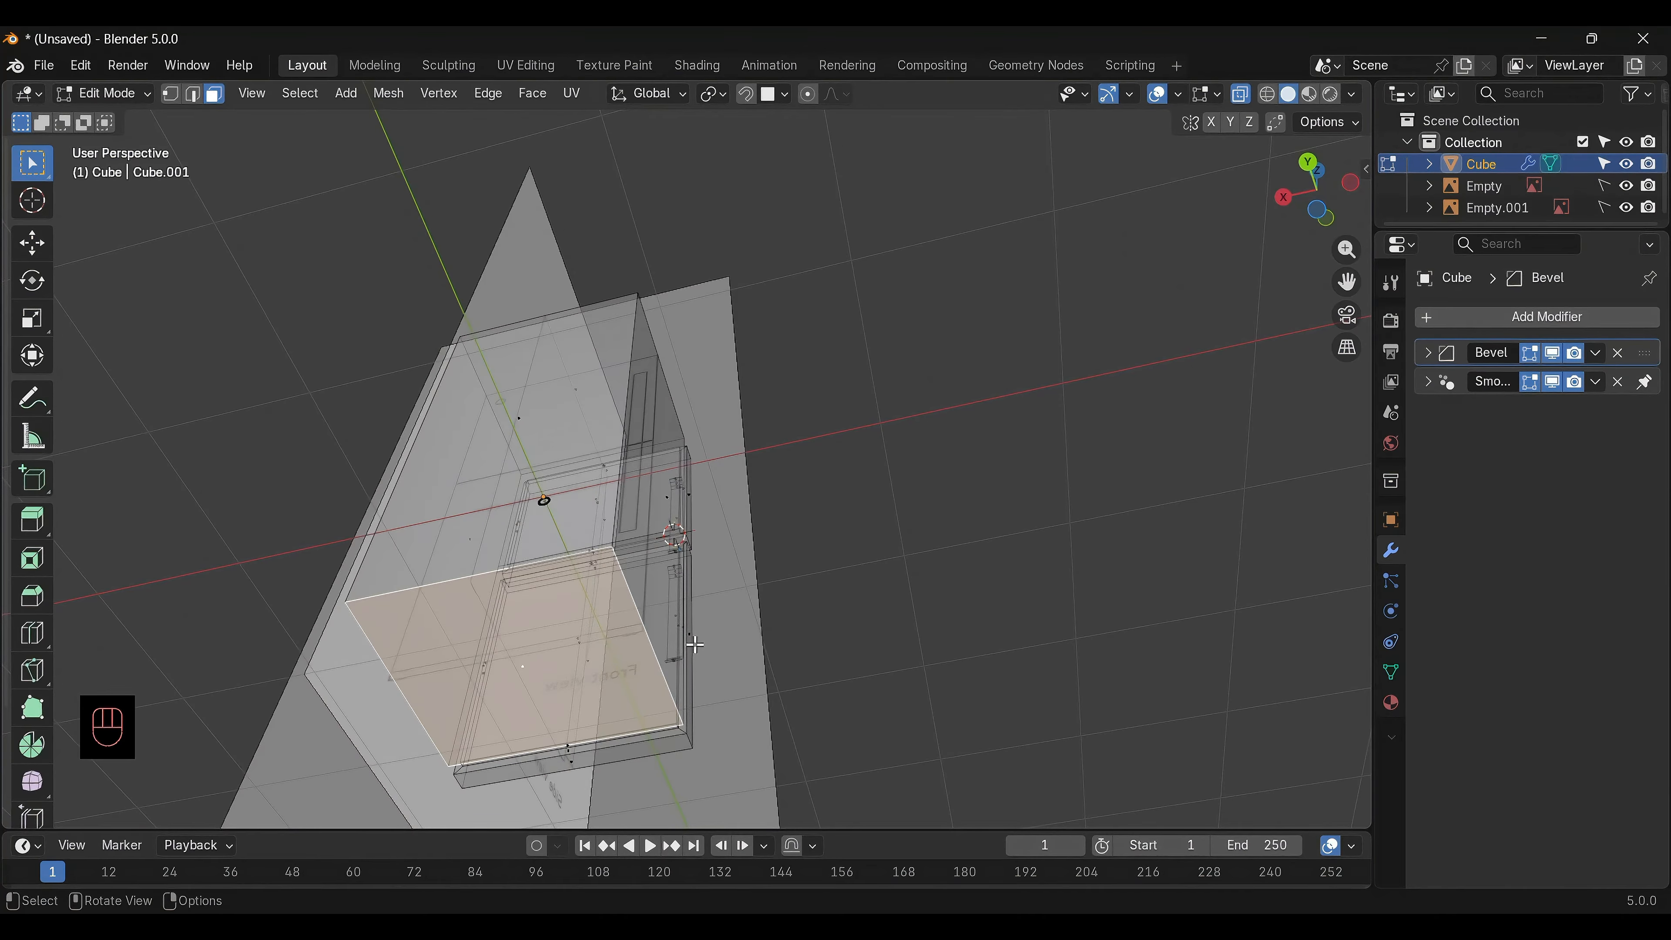
Examine the refrigerator's base and the feet on the front-view reference in bottom and front orthographic views
key("ctrl+KP_7")
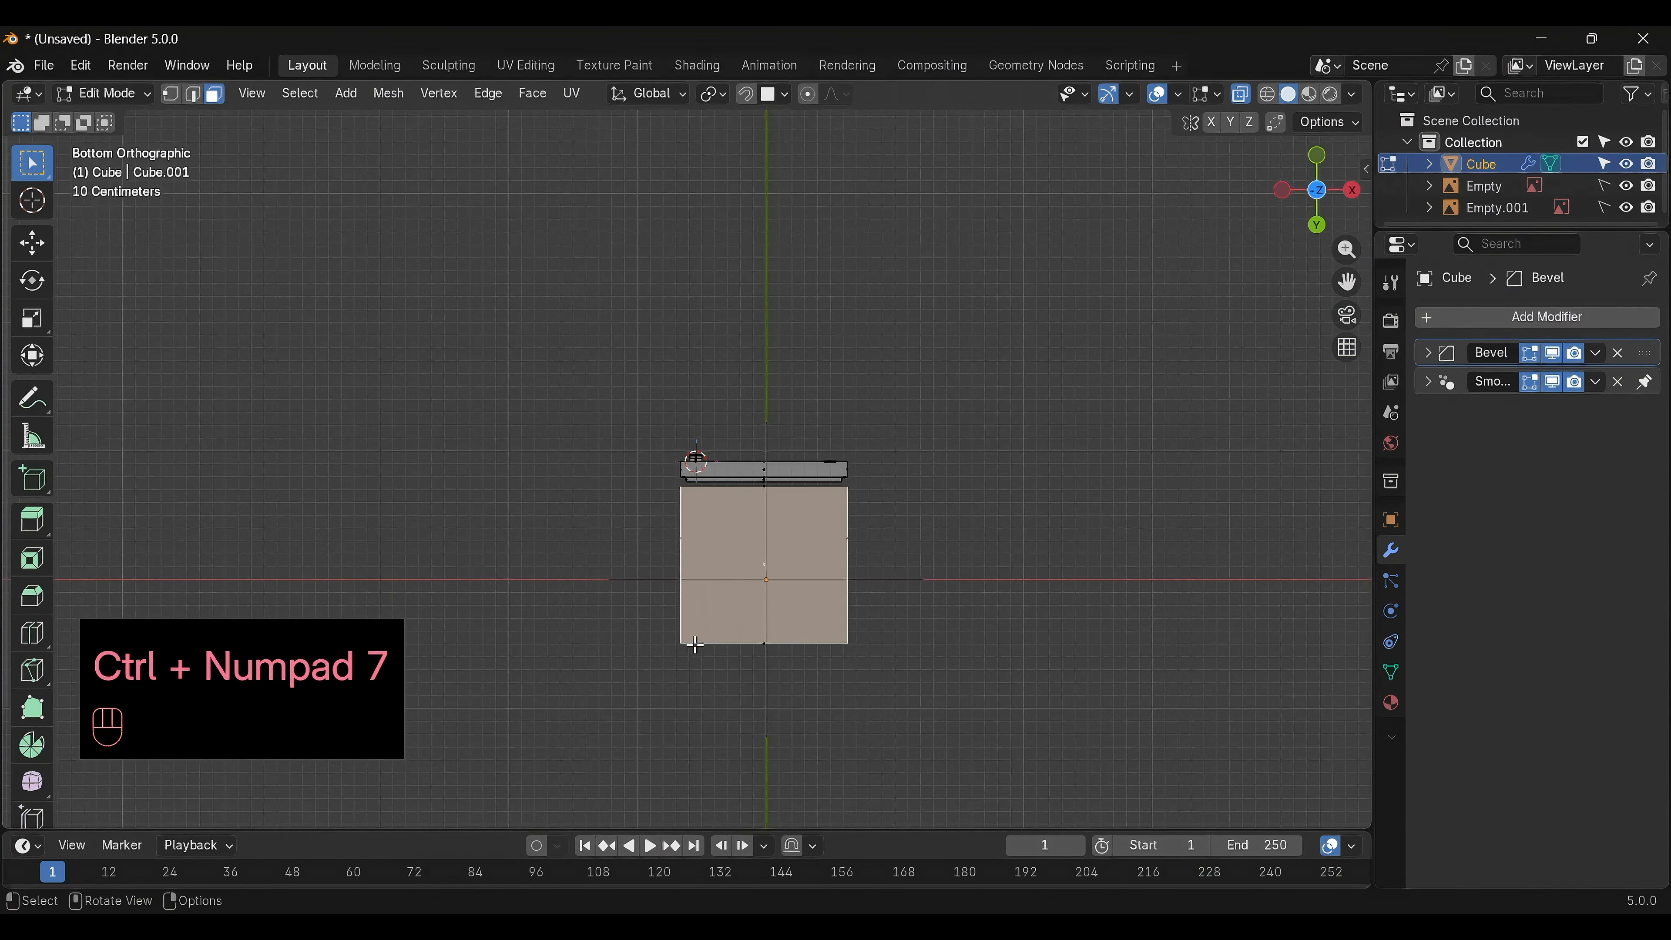
key("ctrl+KP_1")
key("KP_1")
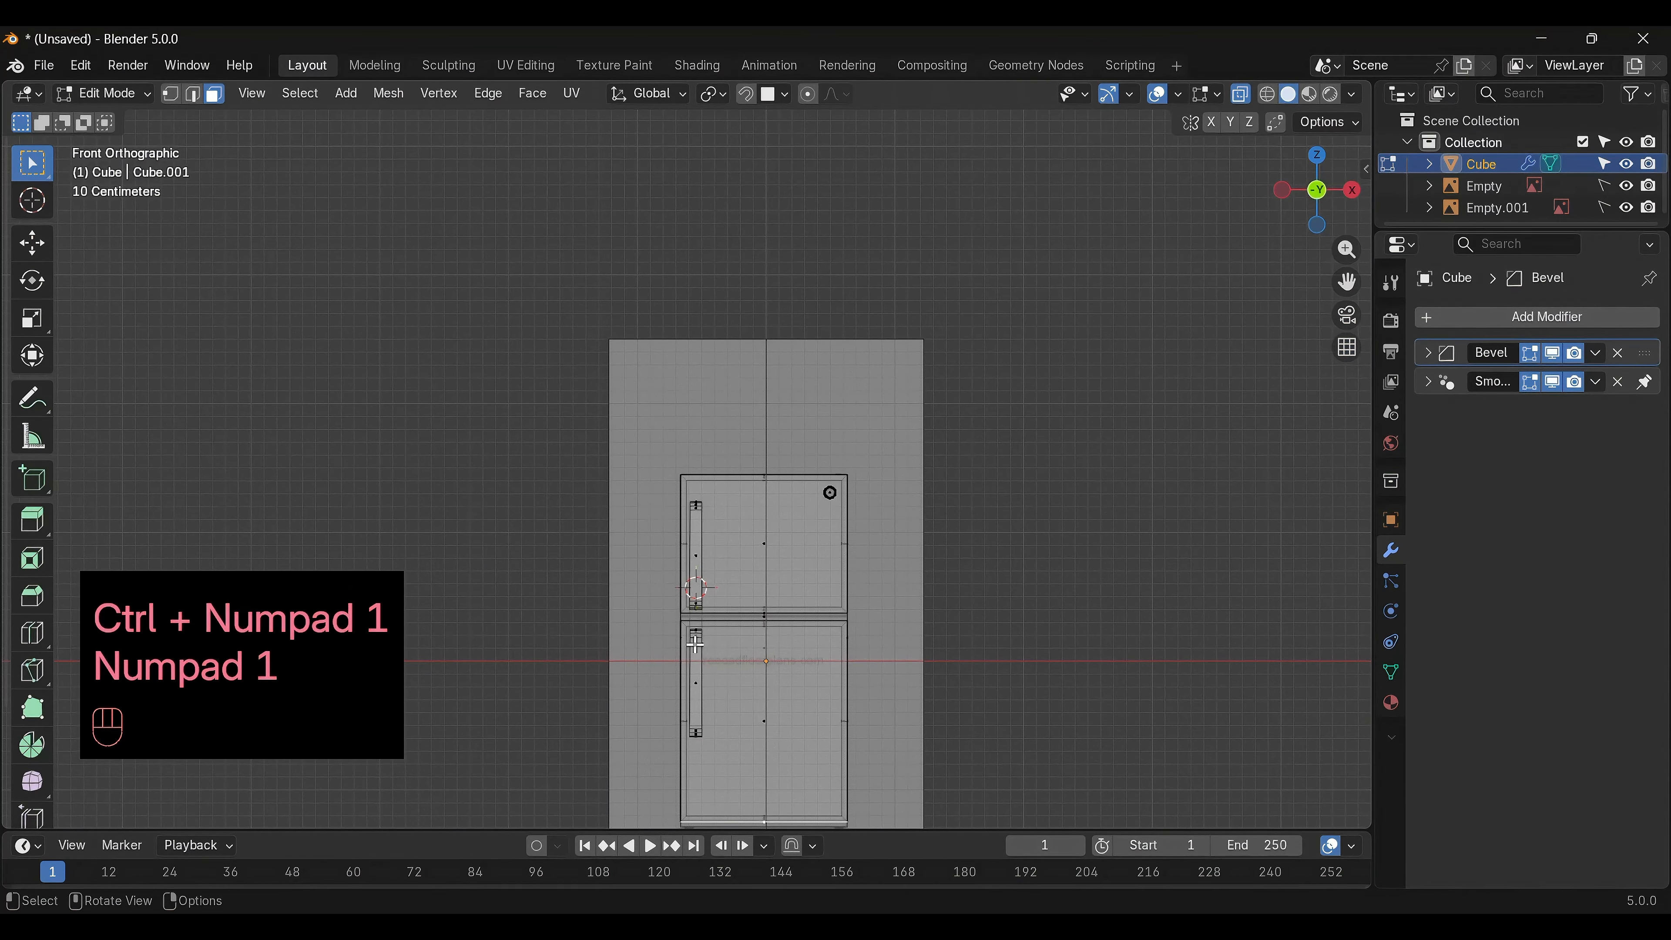
scroll(695, 644, "down", 5)
scroll(853, 686, "up", 3)
left_click(853, 685, "alt+shift")
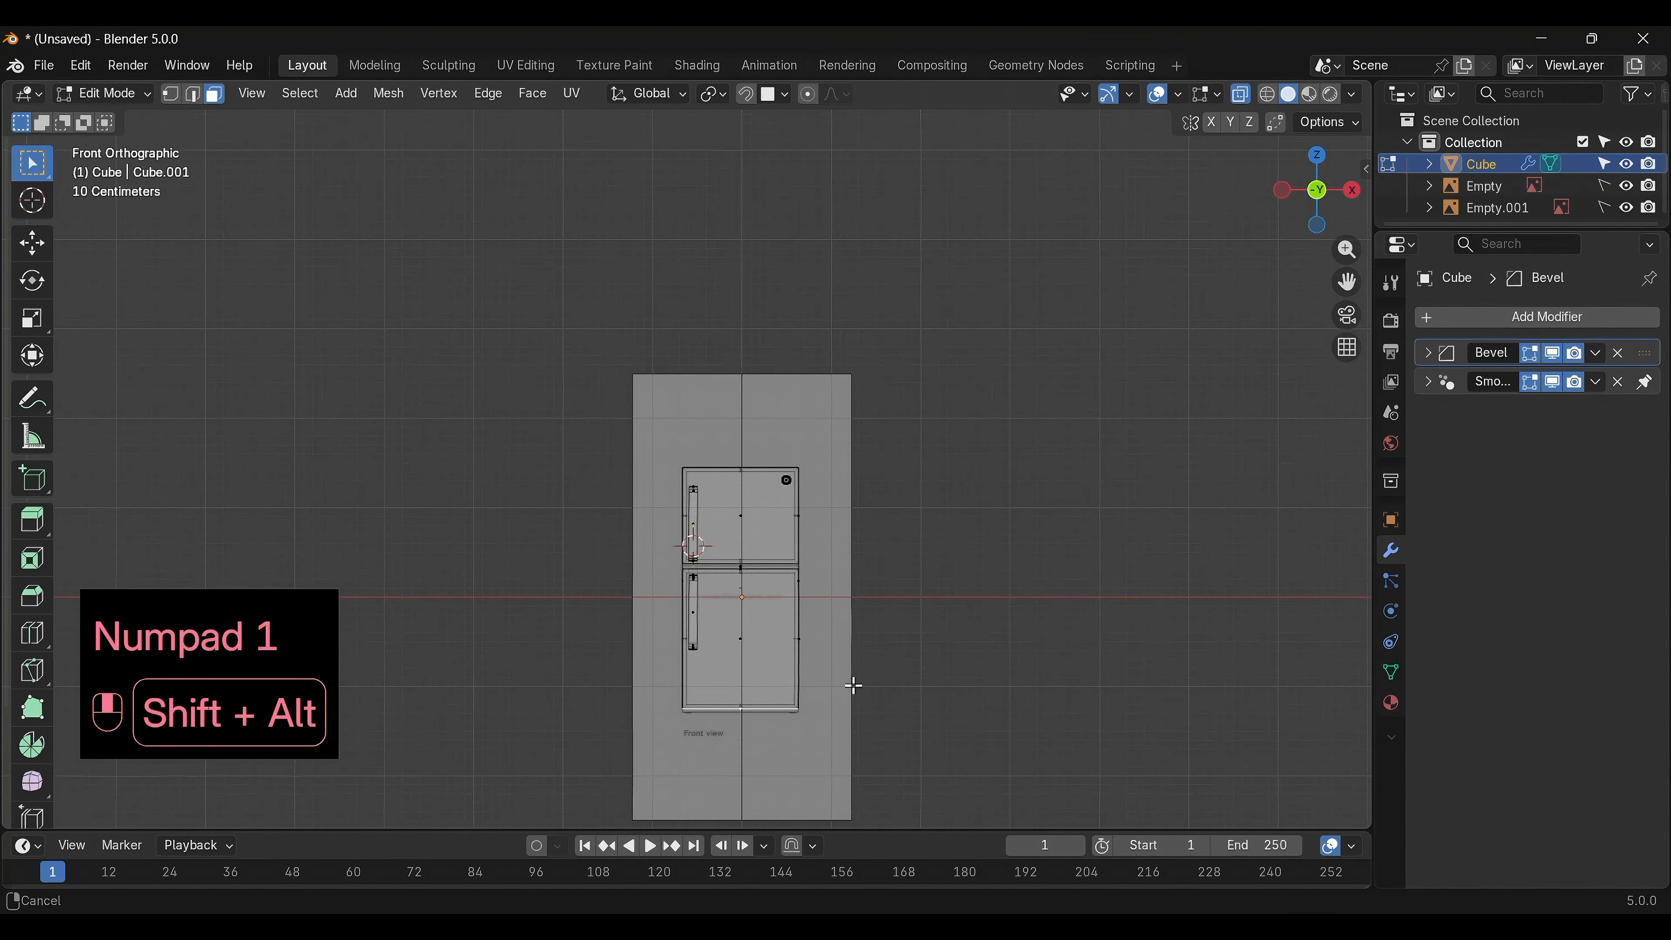
left_click_drag(853, 685, 851, 474, "alt+shift")
scroll(845, 468, "up", 4)
left_click_drag(1026, 693, 970, 661, "alt+shift")
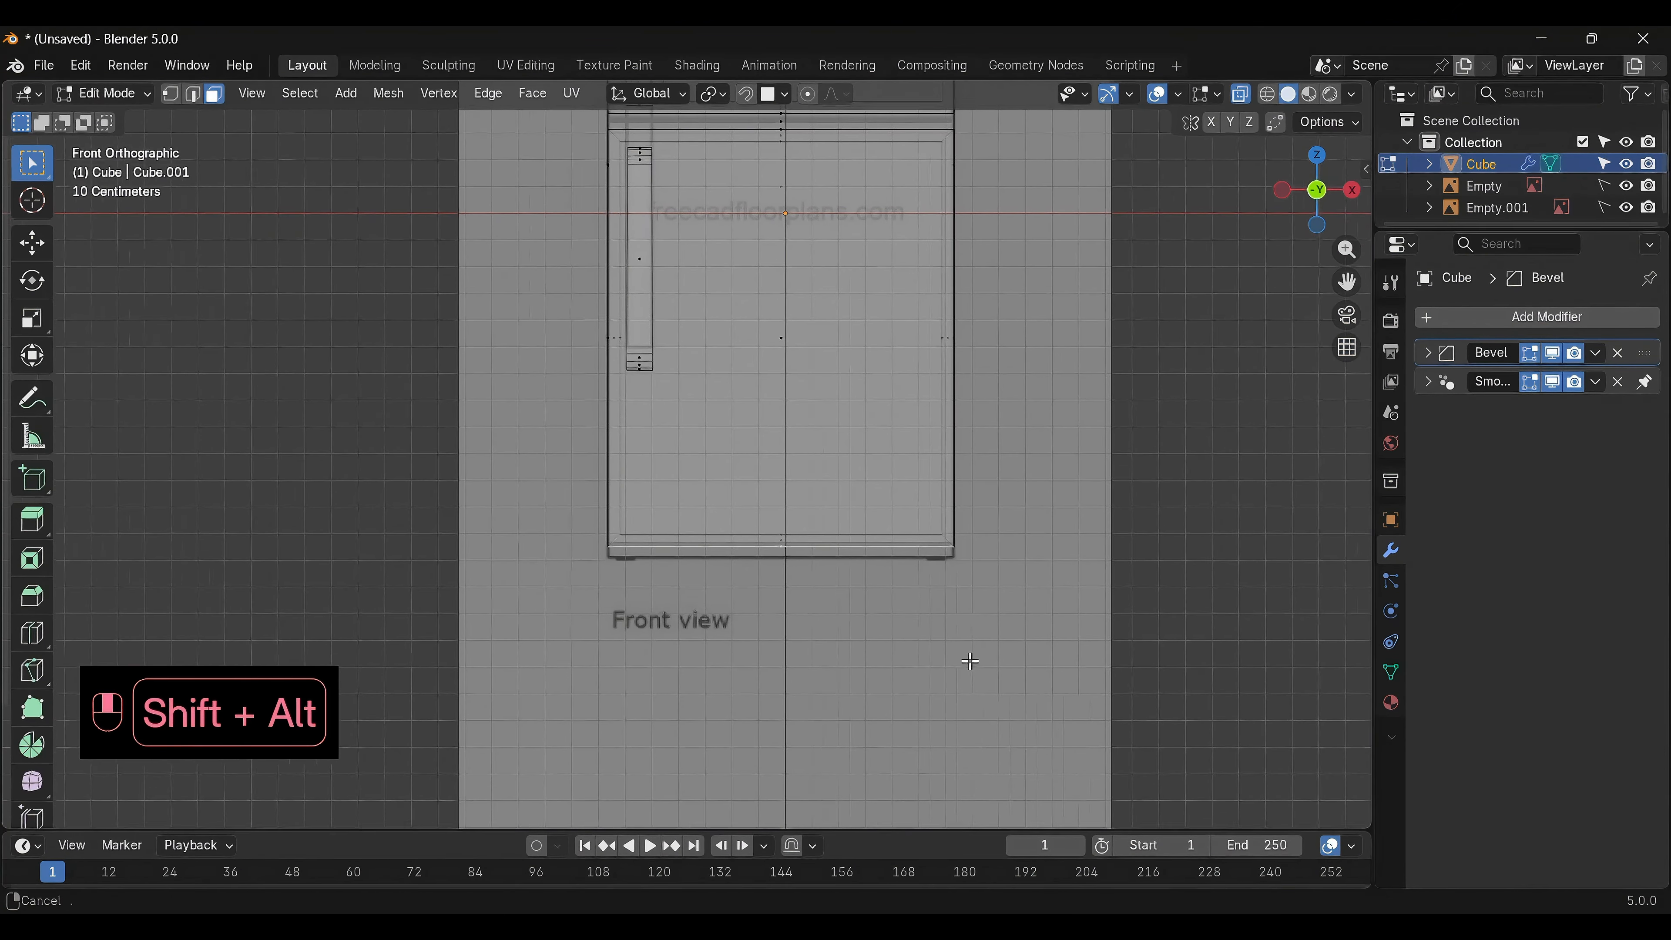
scroll(972, 659, "up", 3)
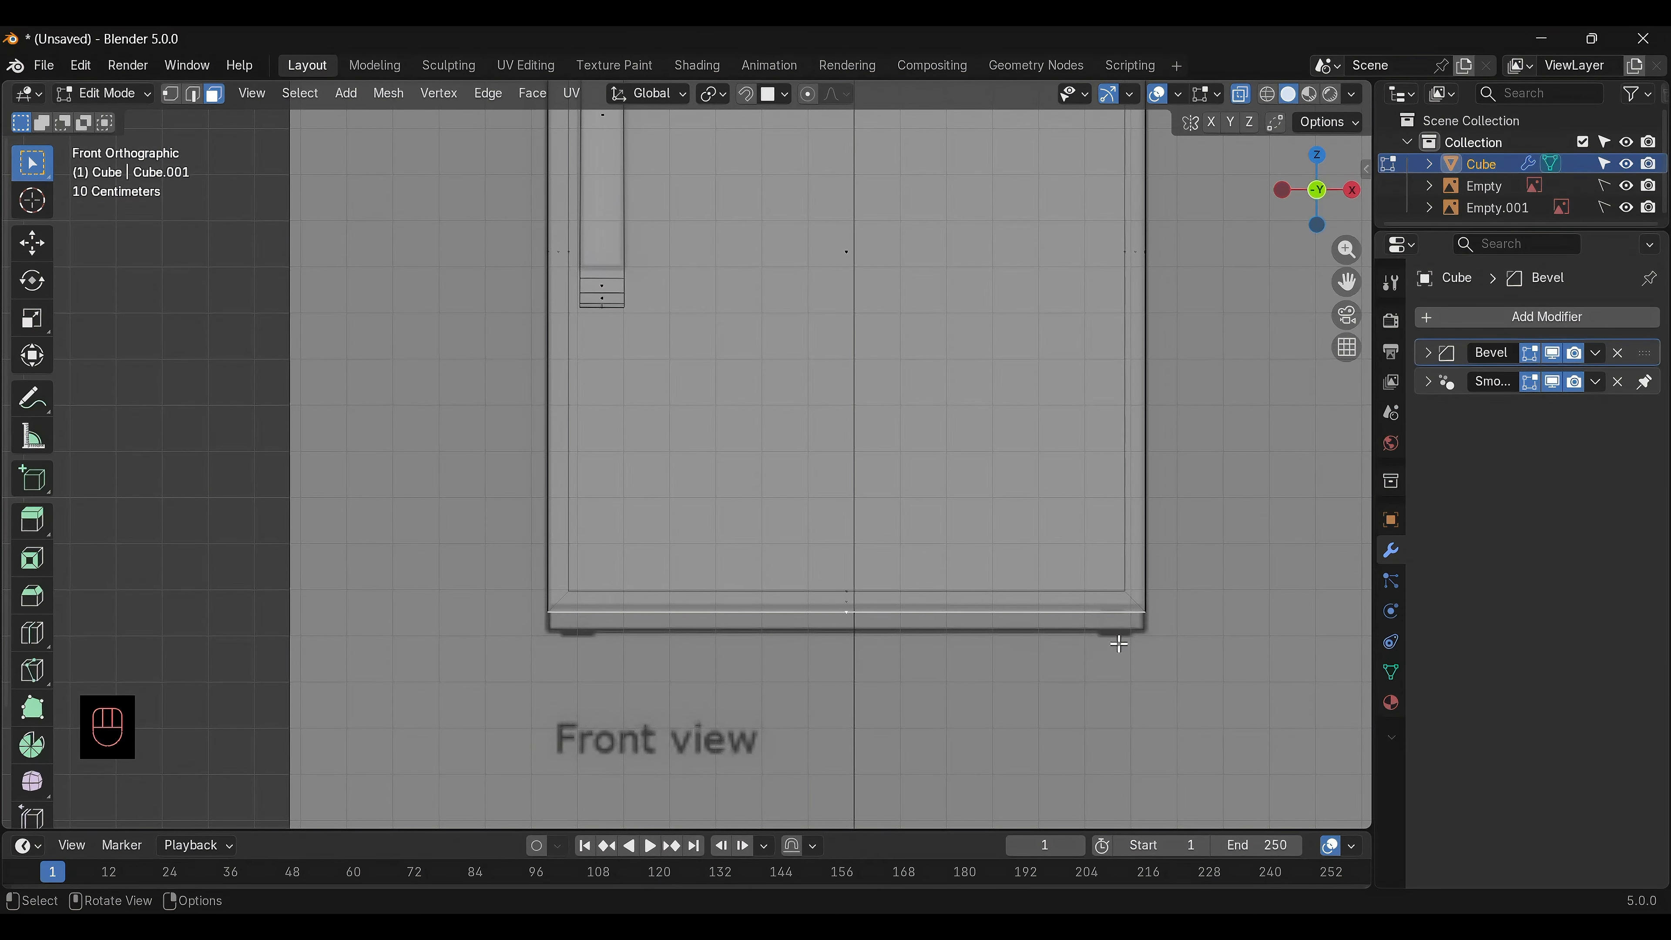
Inset the body's bottom face slightly and extrude it down to the base line of the front-view reference
key("ctrl+KP_7")
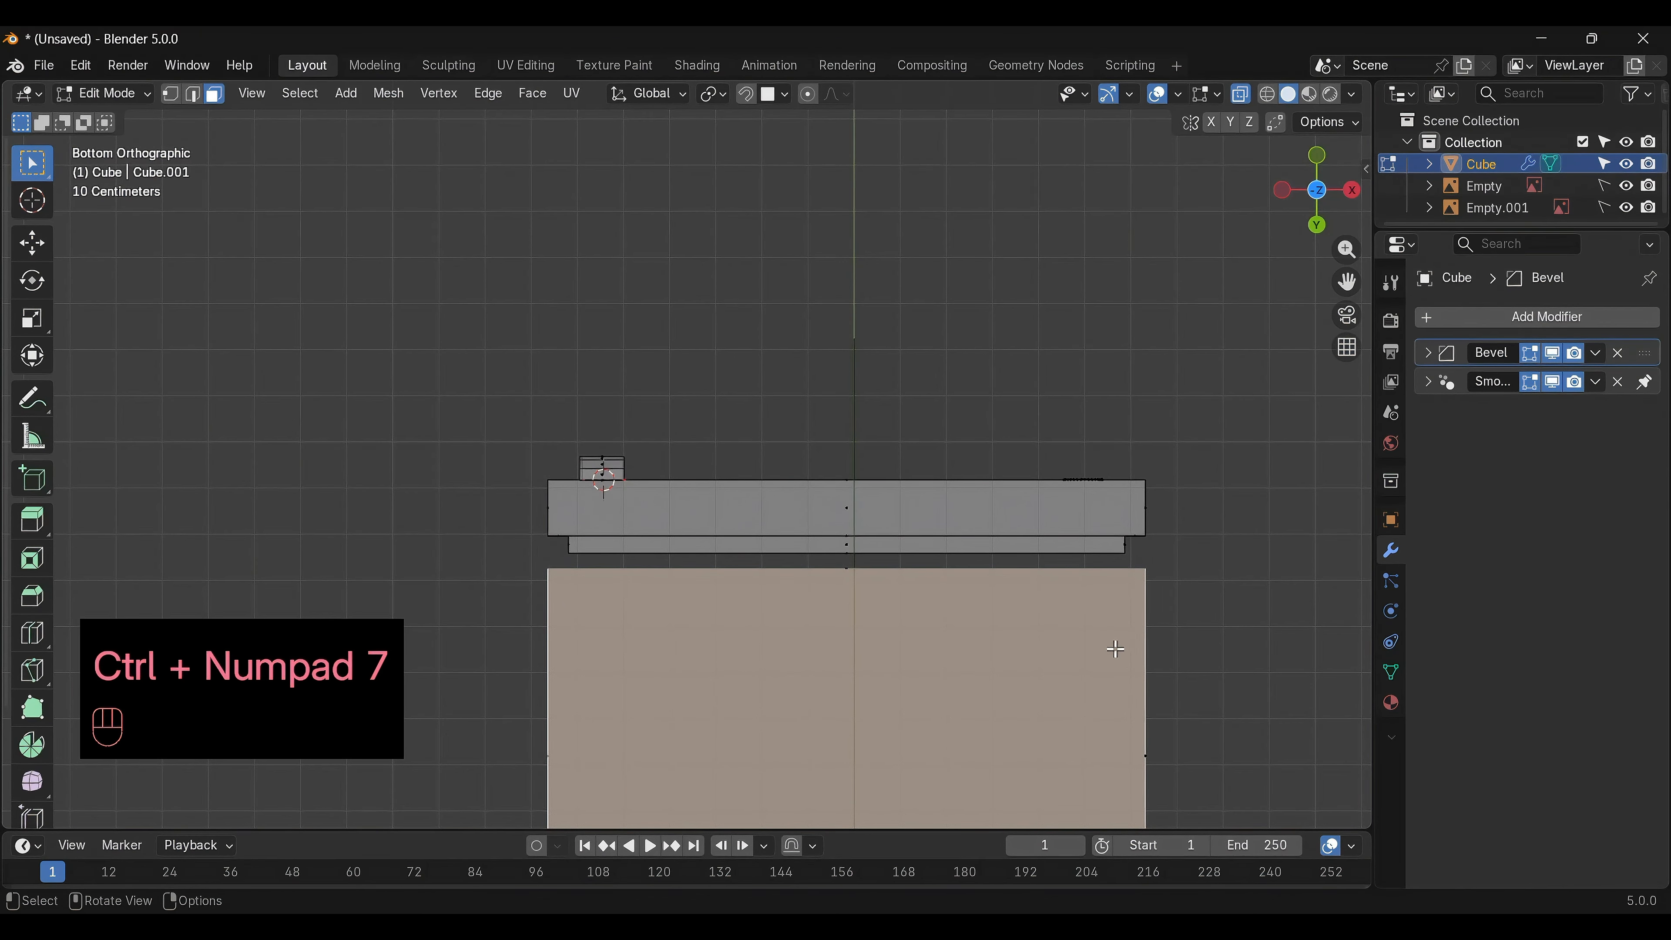
key("i")
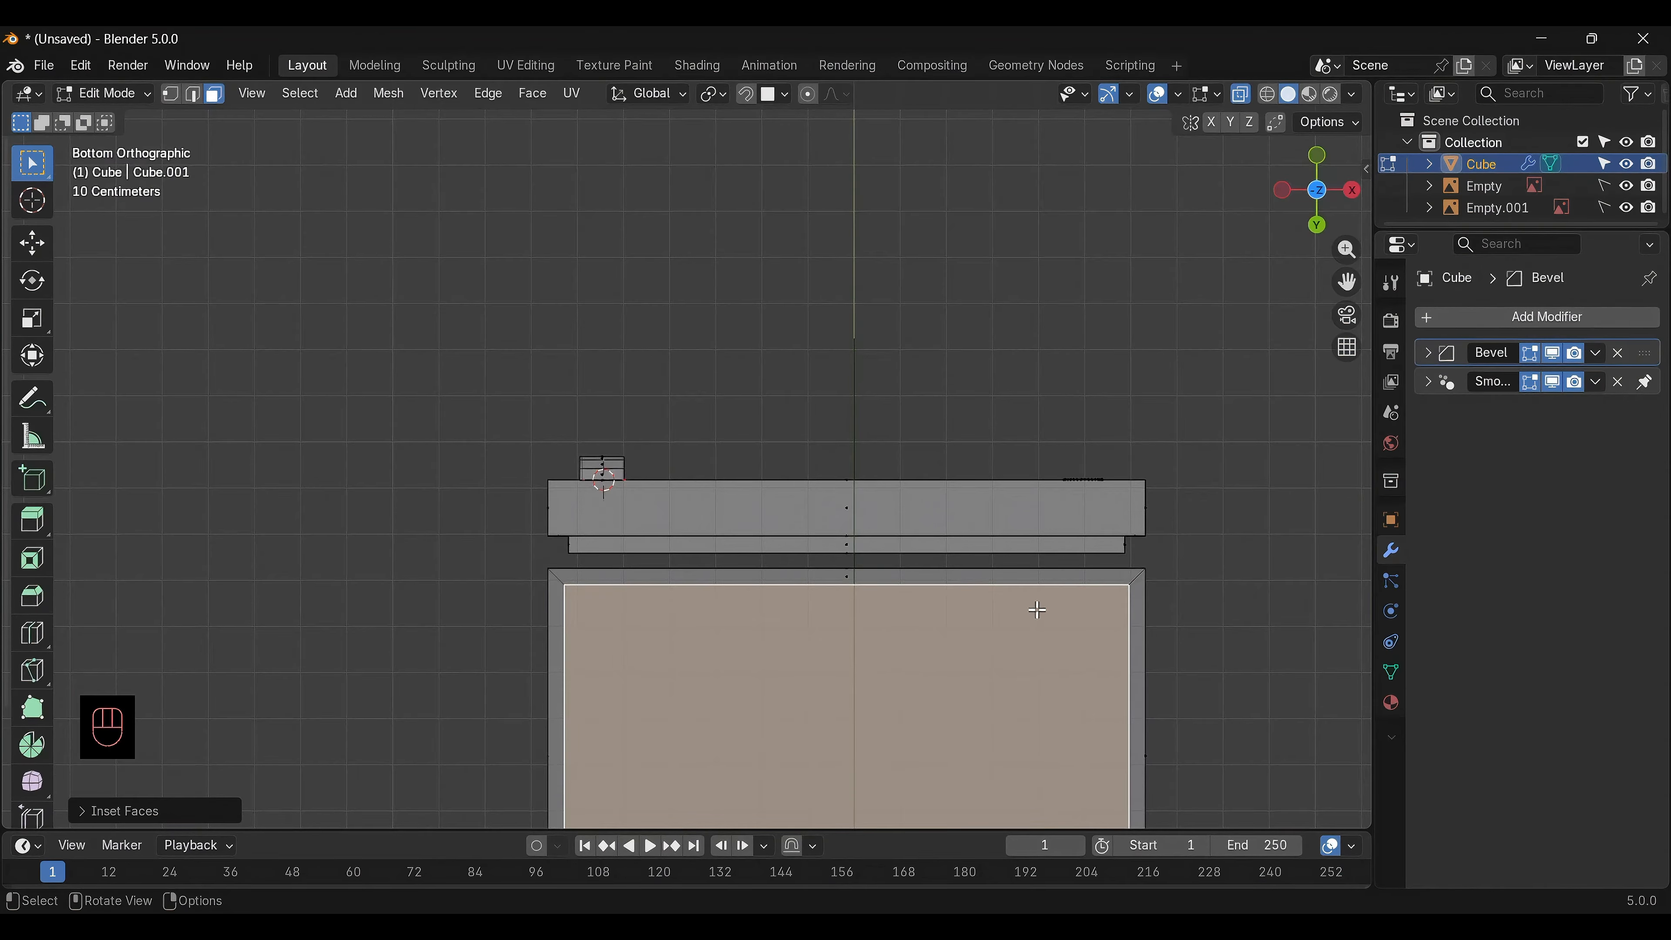
key("KP_1")
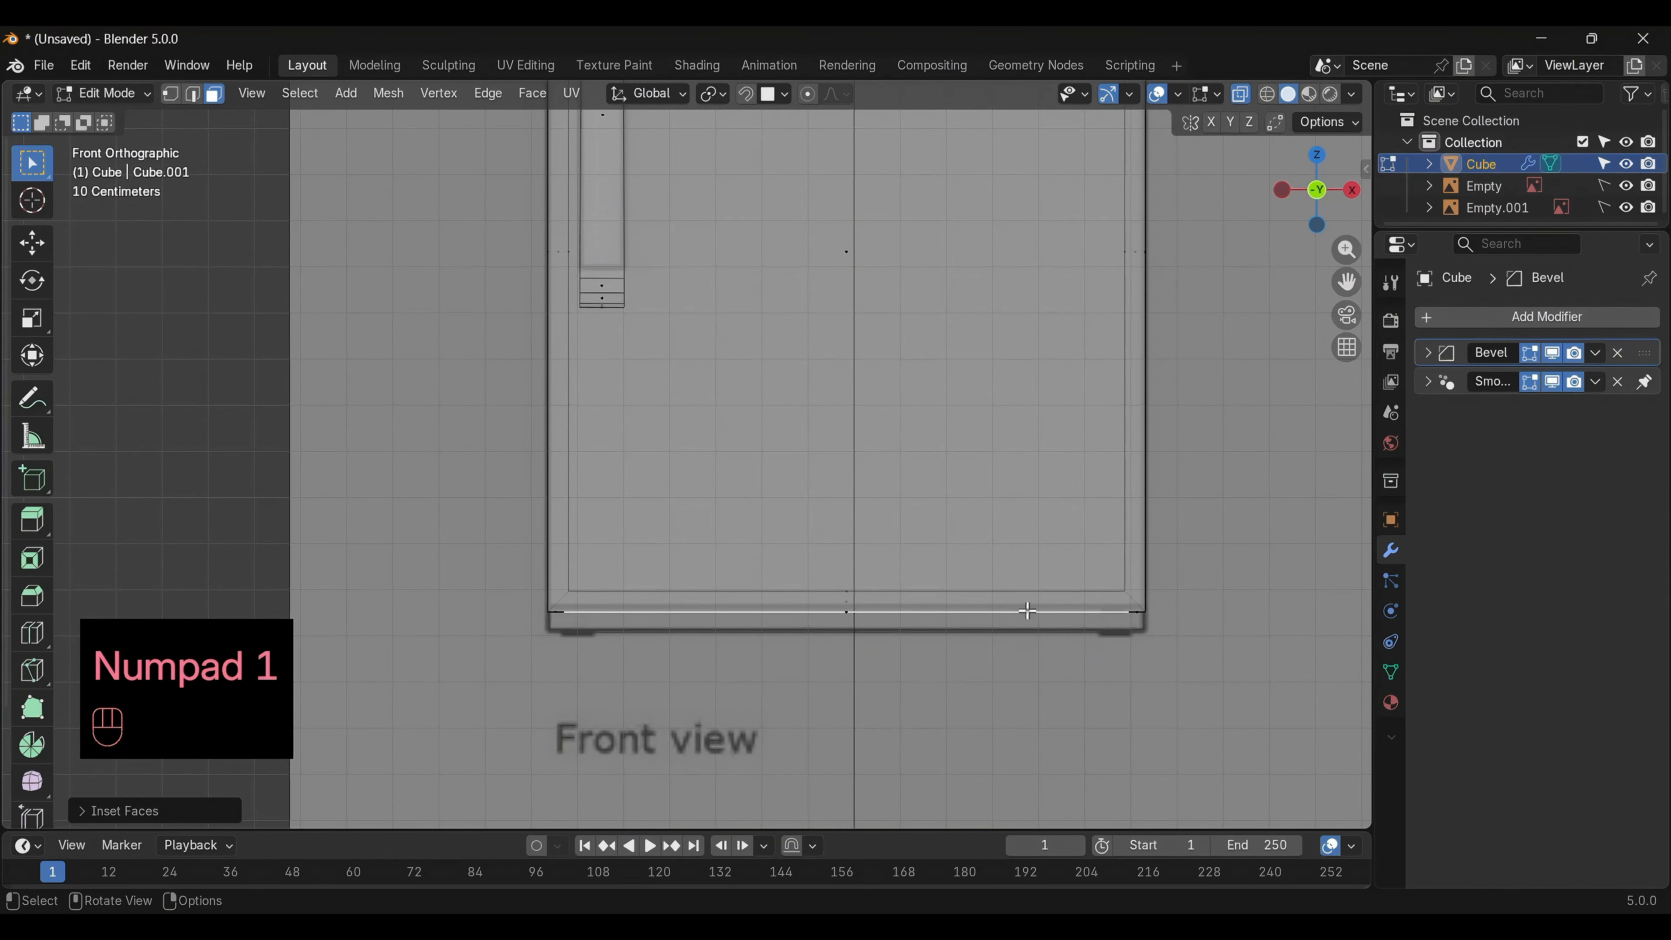
key("e")
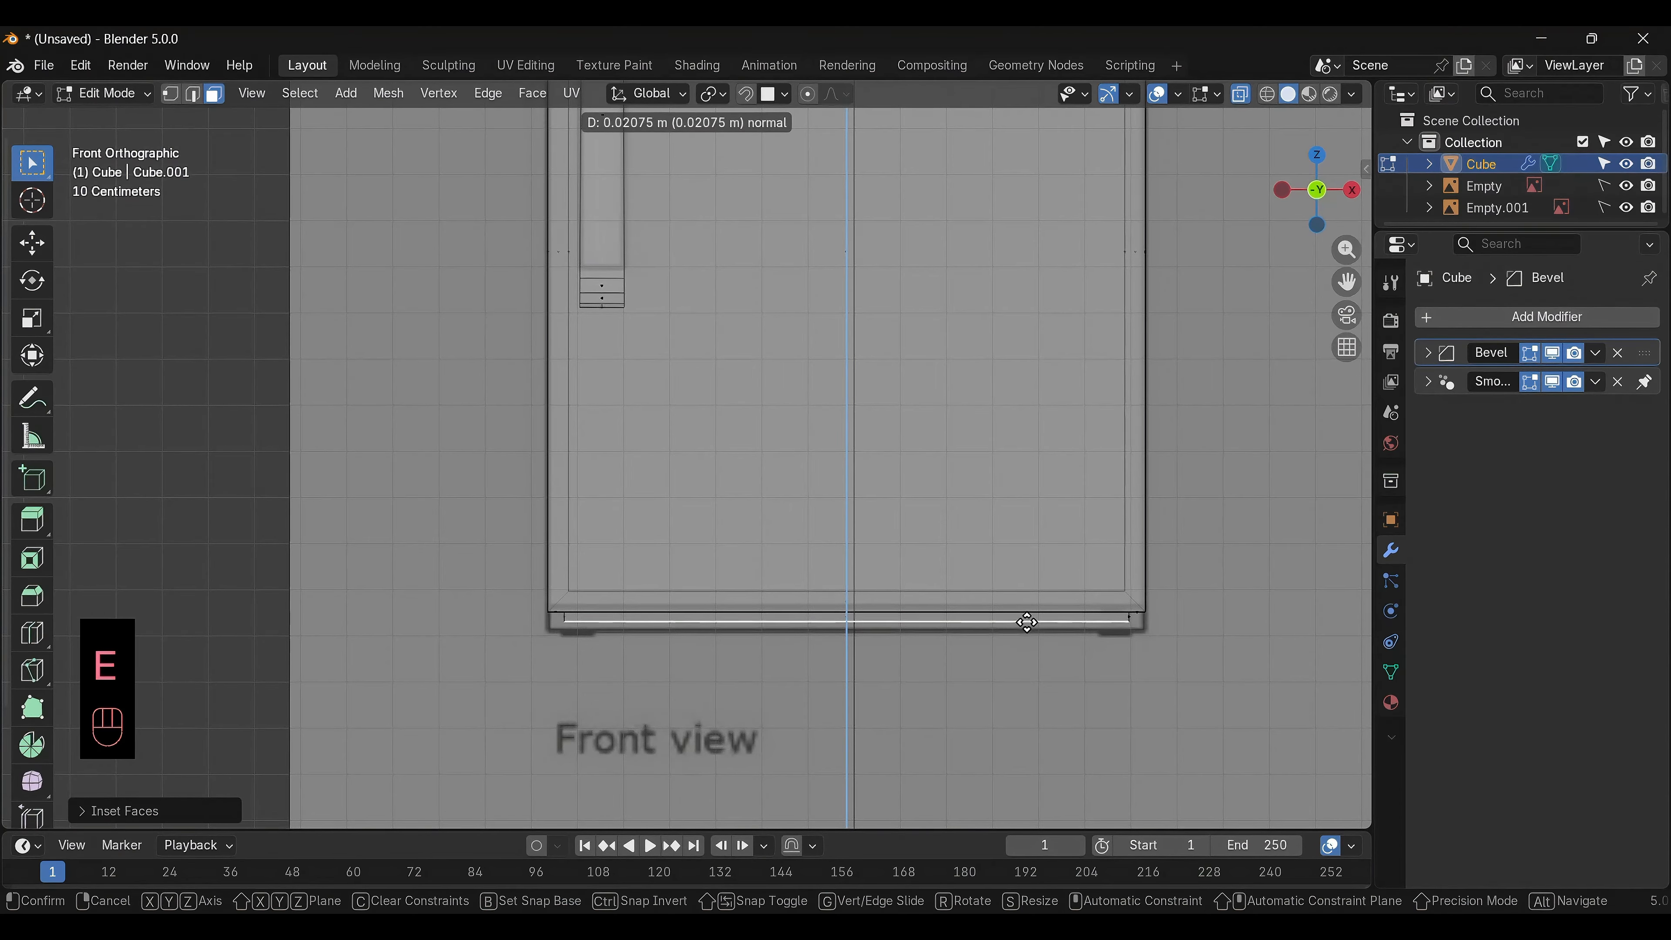
left_click(1026, 628)
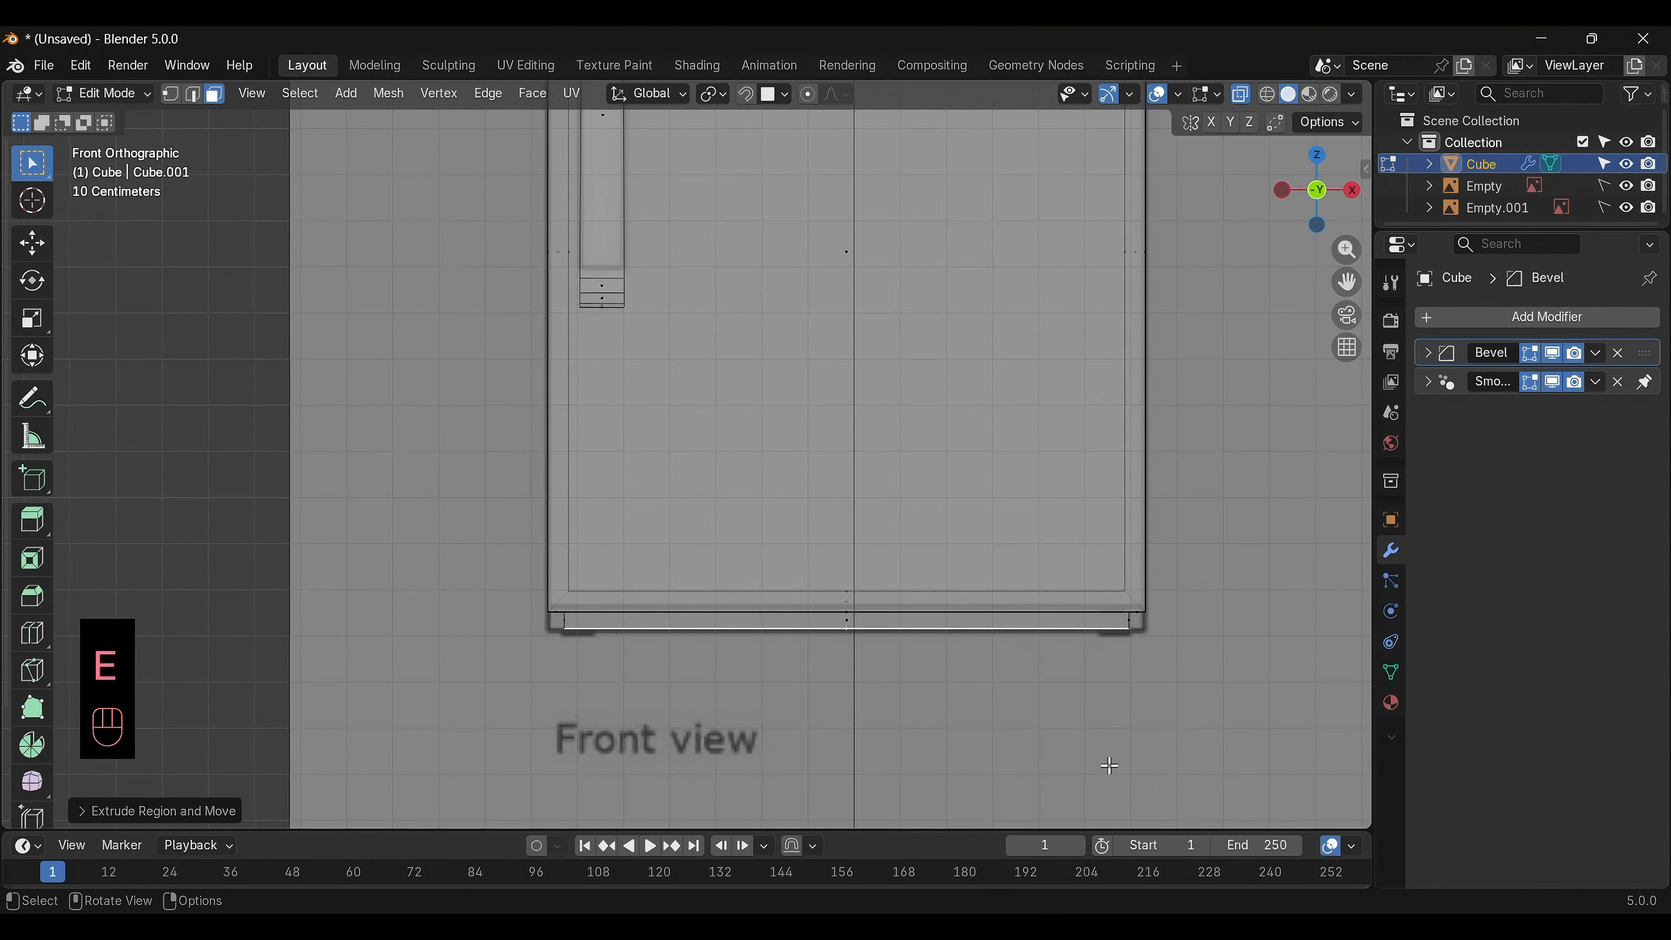
left_click(1125, 731)
Turn off X-ray and bevel the four short corner edges of the extruded base by about 0.058 m with 3 segments
middle_click_drag(1159, 727, 1182, 515)
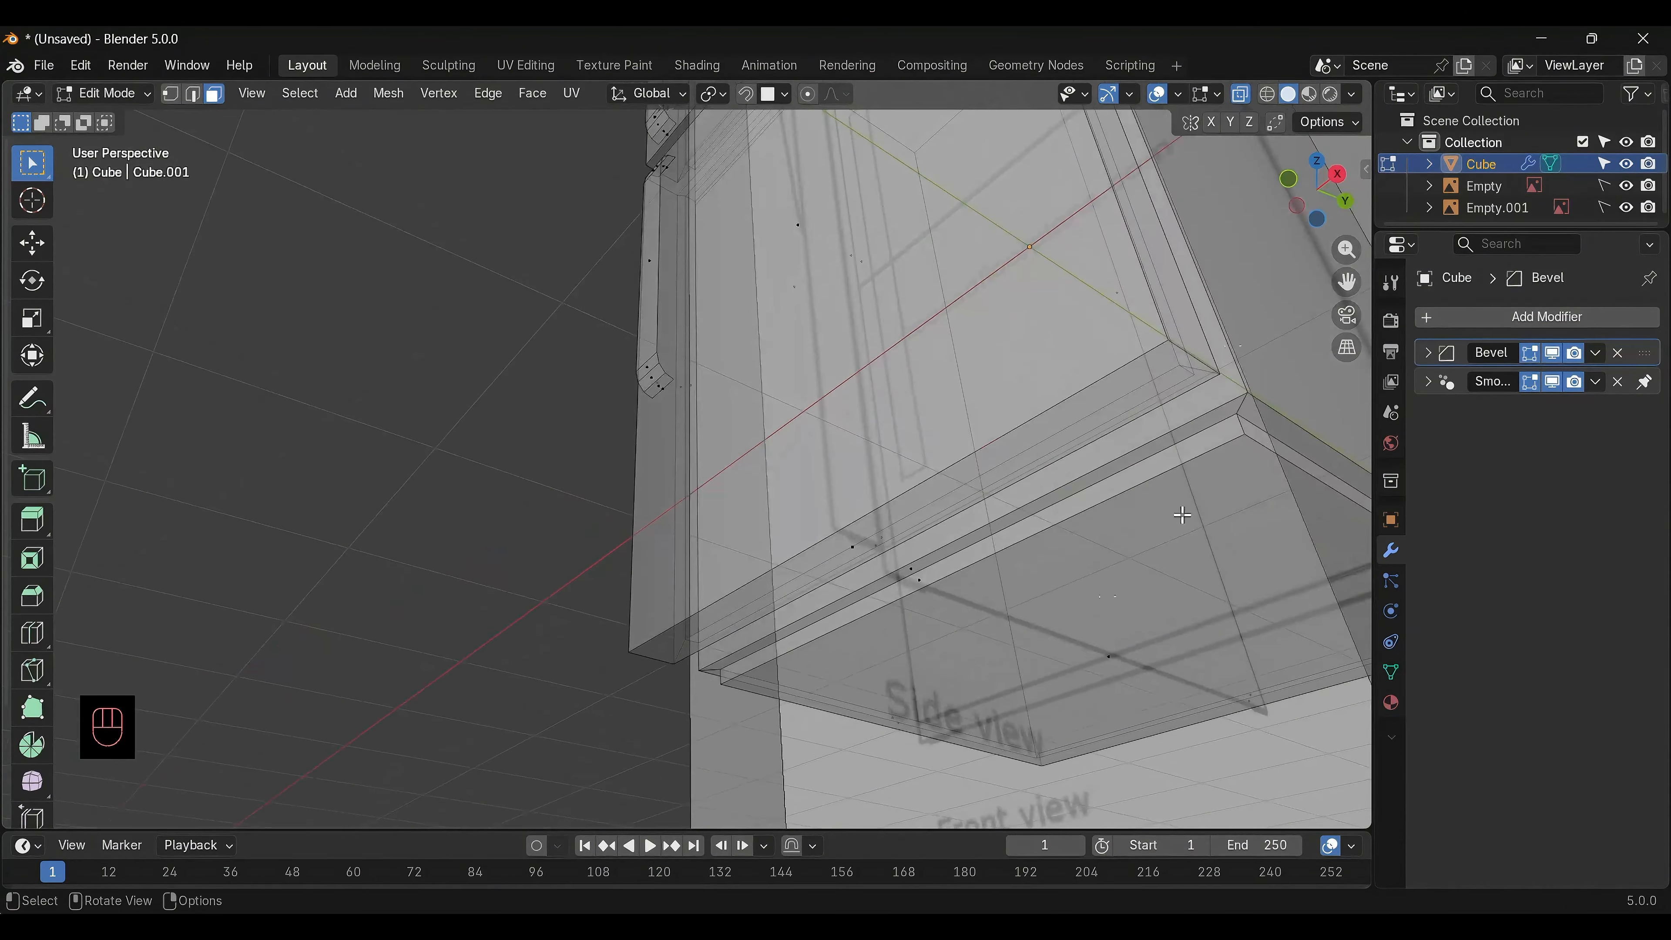
left_click(1239, 97)
left_click(1303, 479)
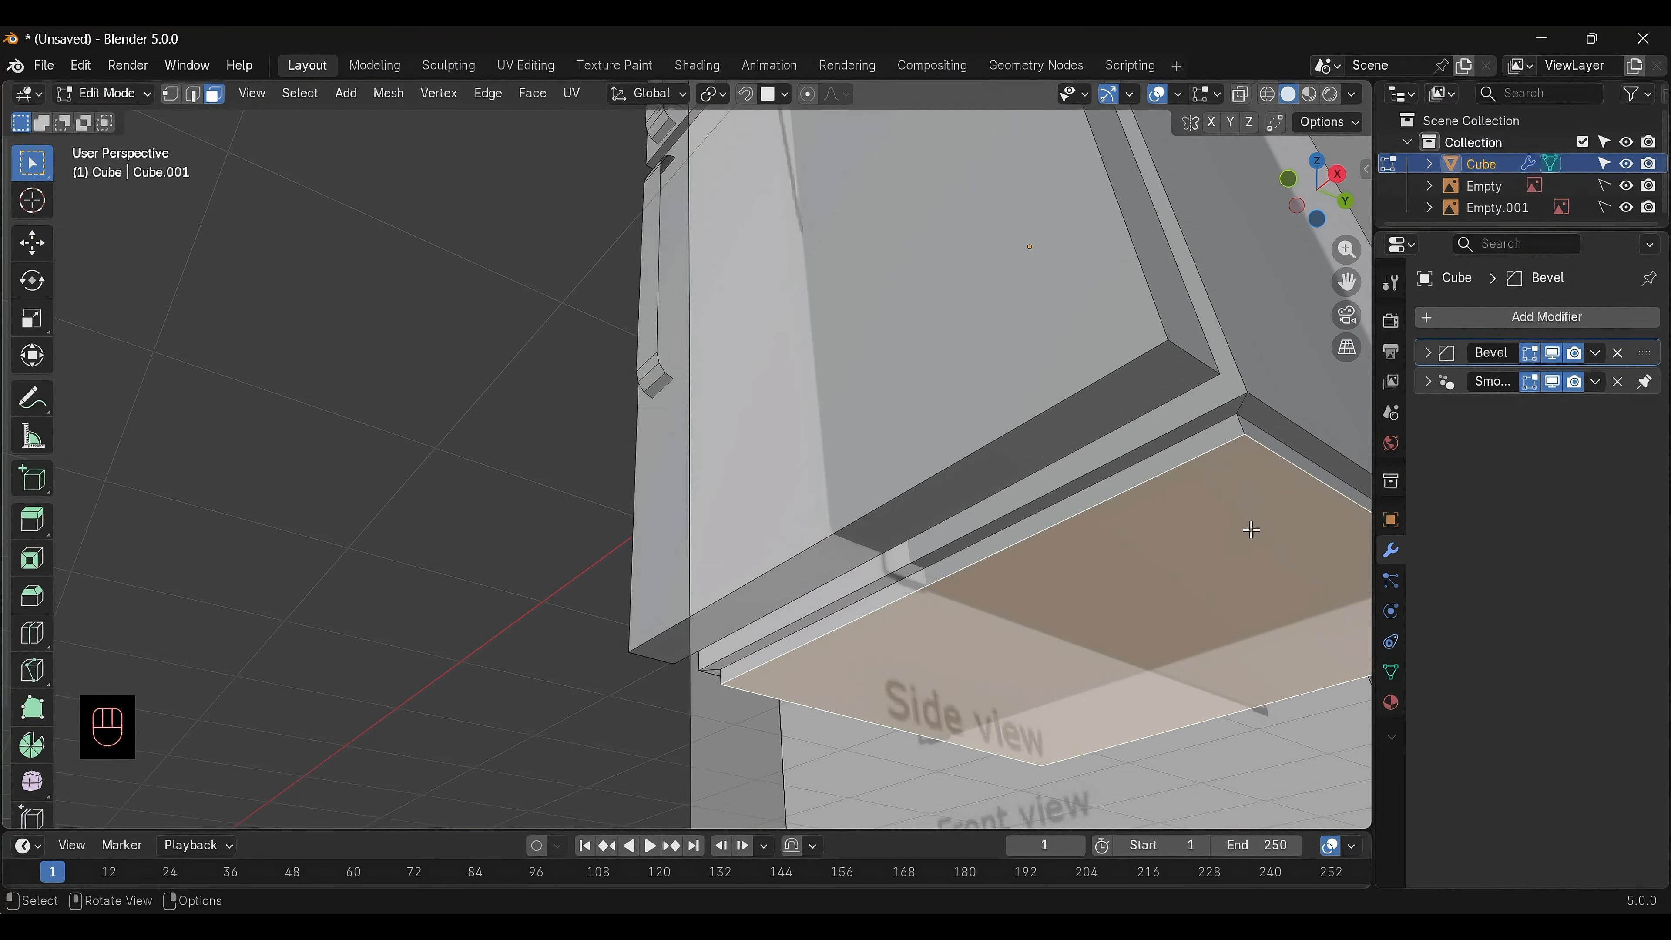
left_click(188, 99)
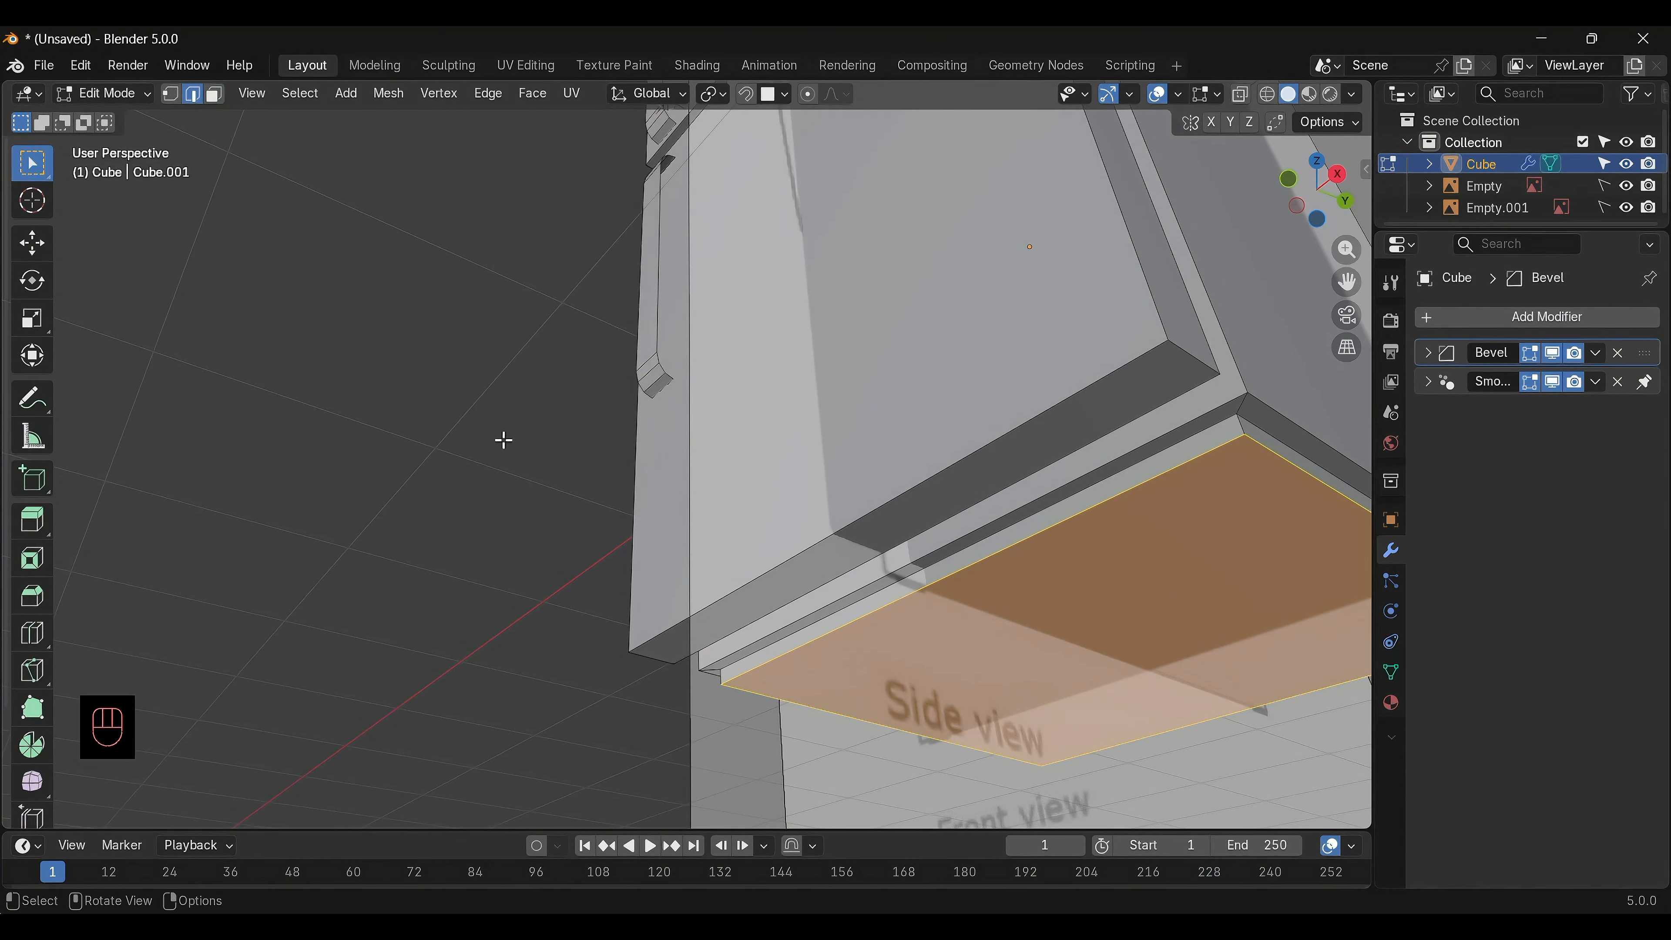
left_click(1036, 583)
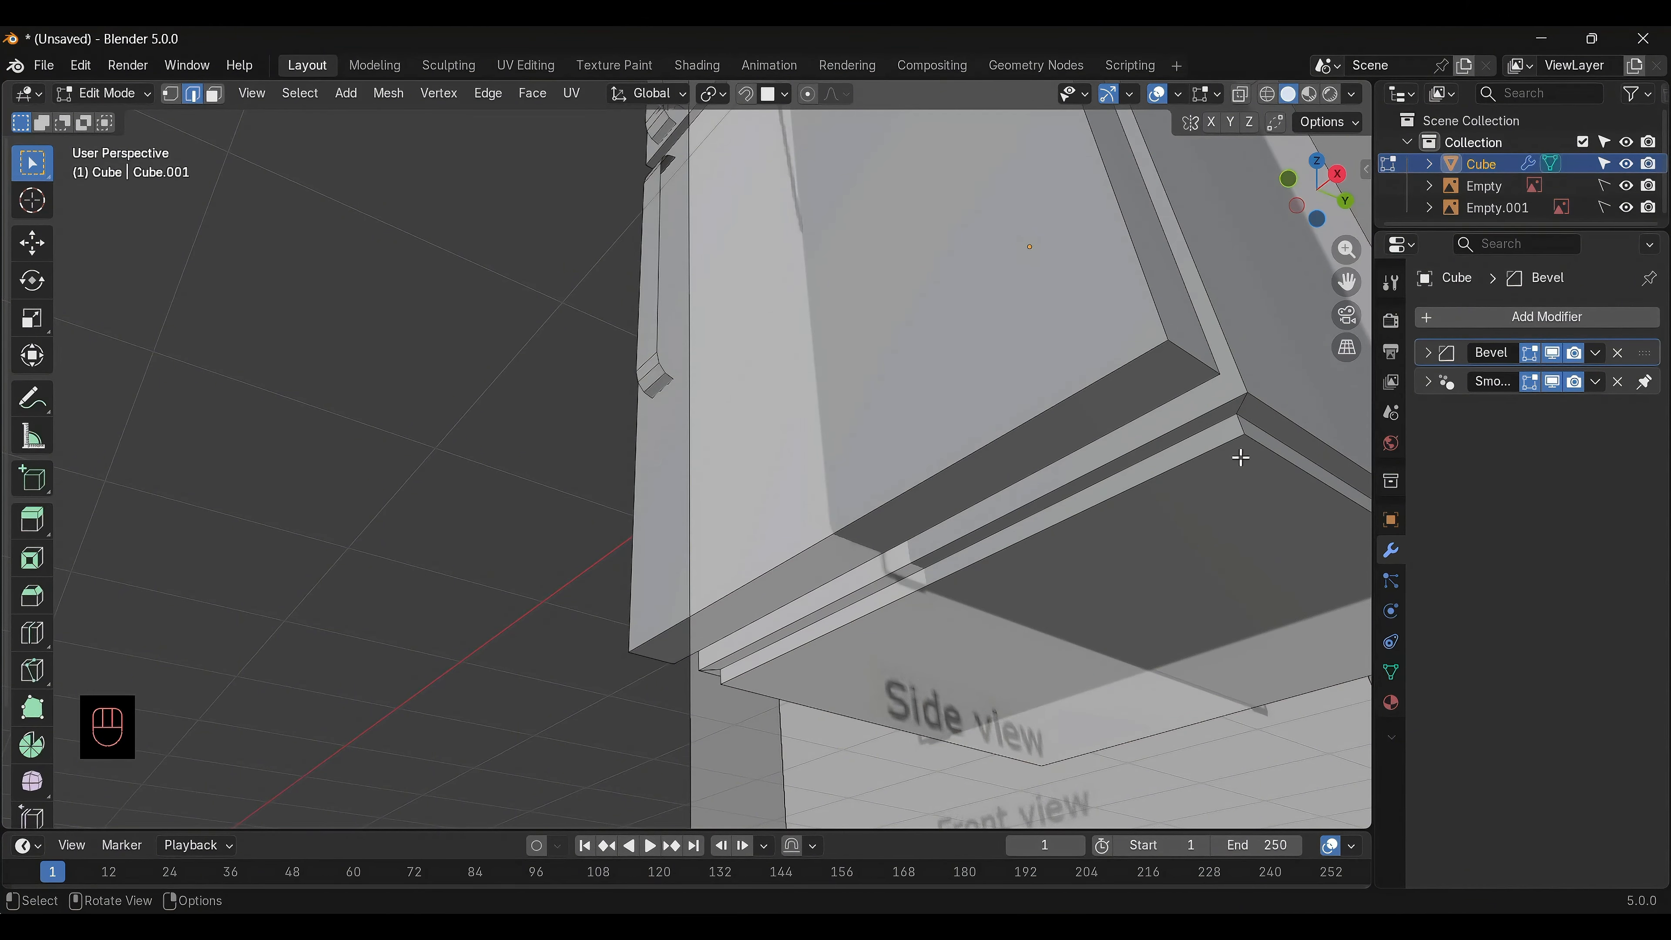
left_click(722, 677, "shift")
left_click_drag(765, 712, 866, 555, "alt")
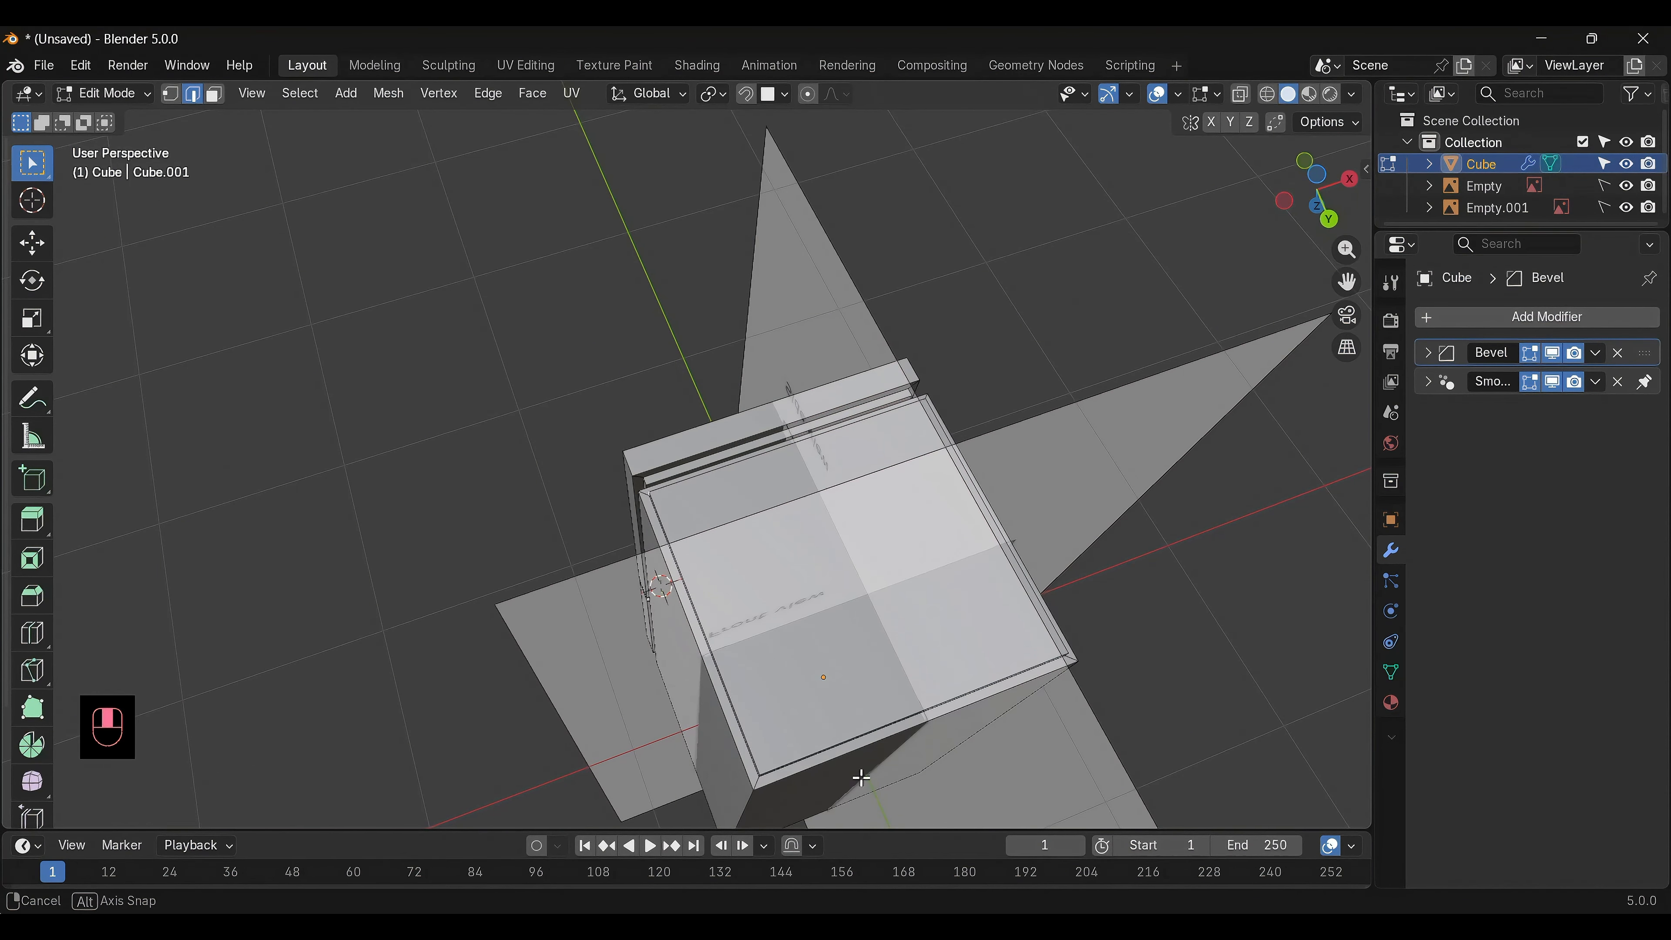
middle_click_drag(861, 778, 751, 583, "alt")
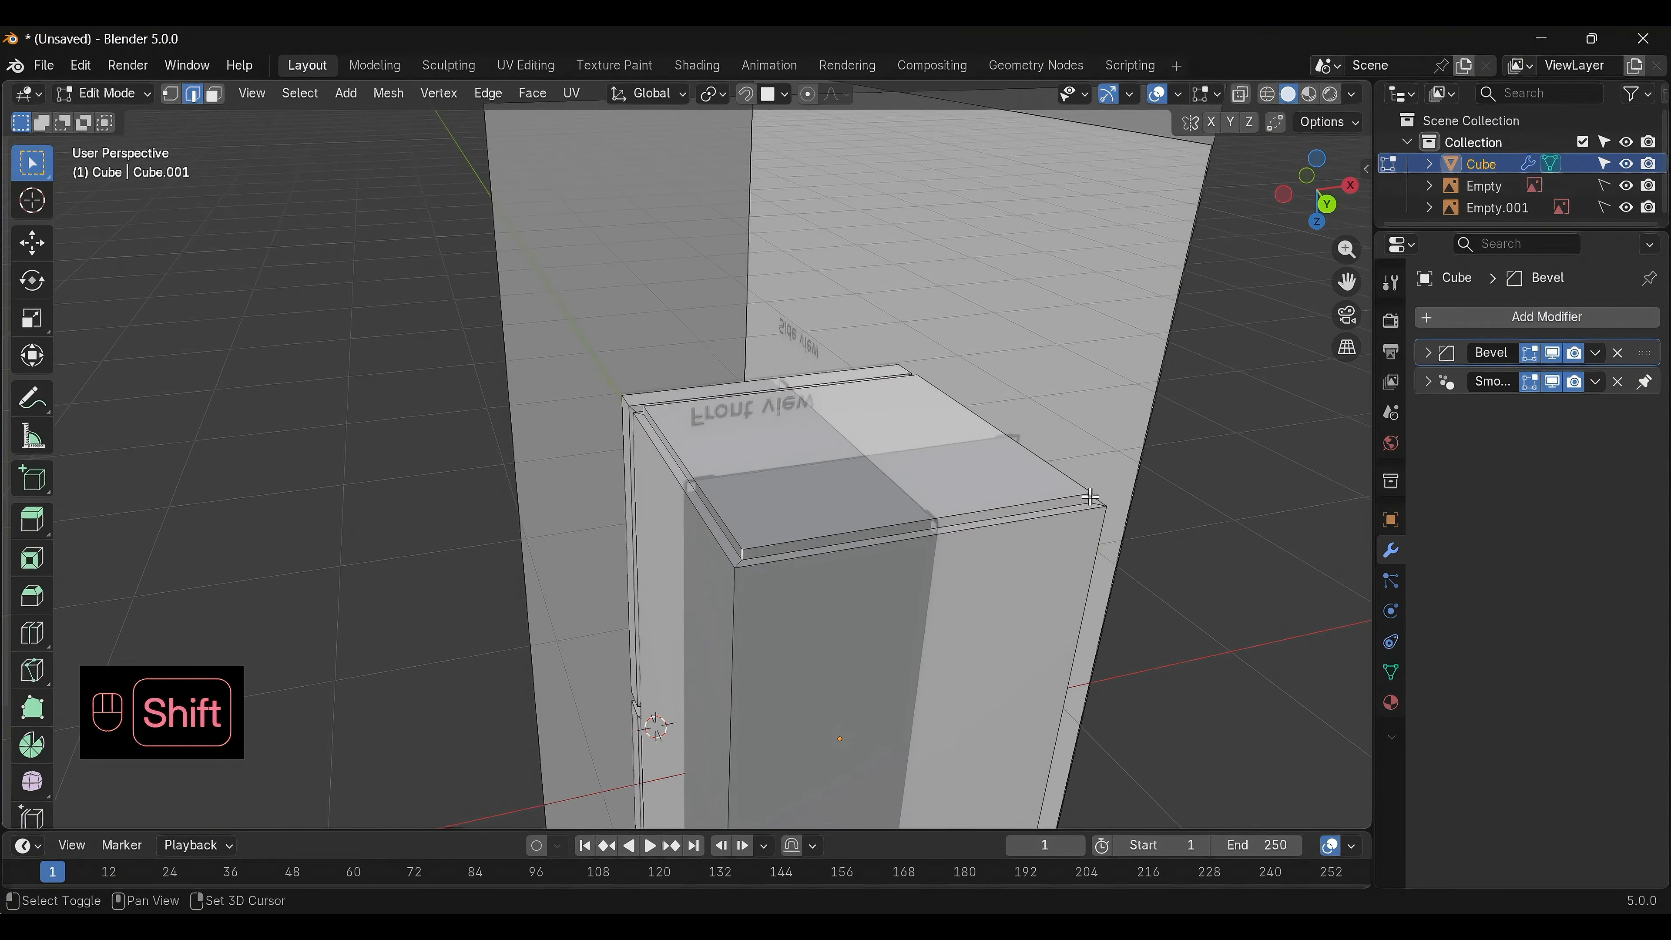
key("ctrl+b")
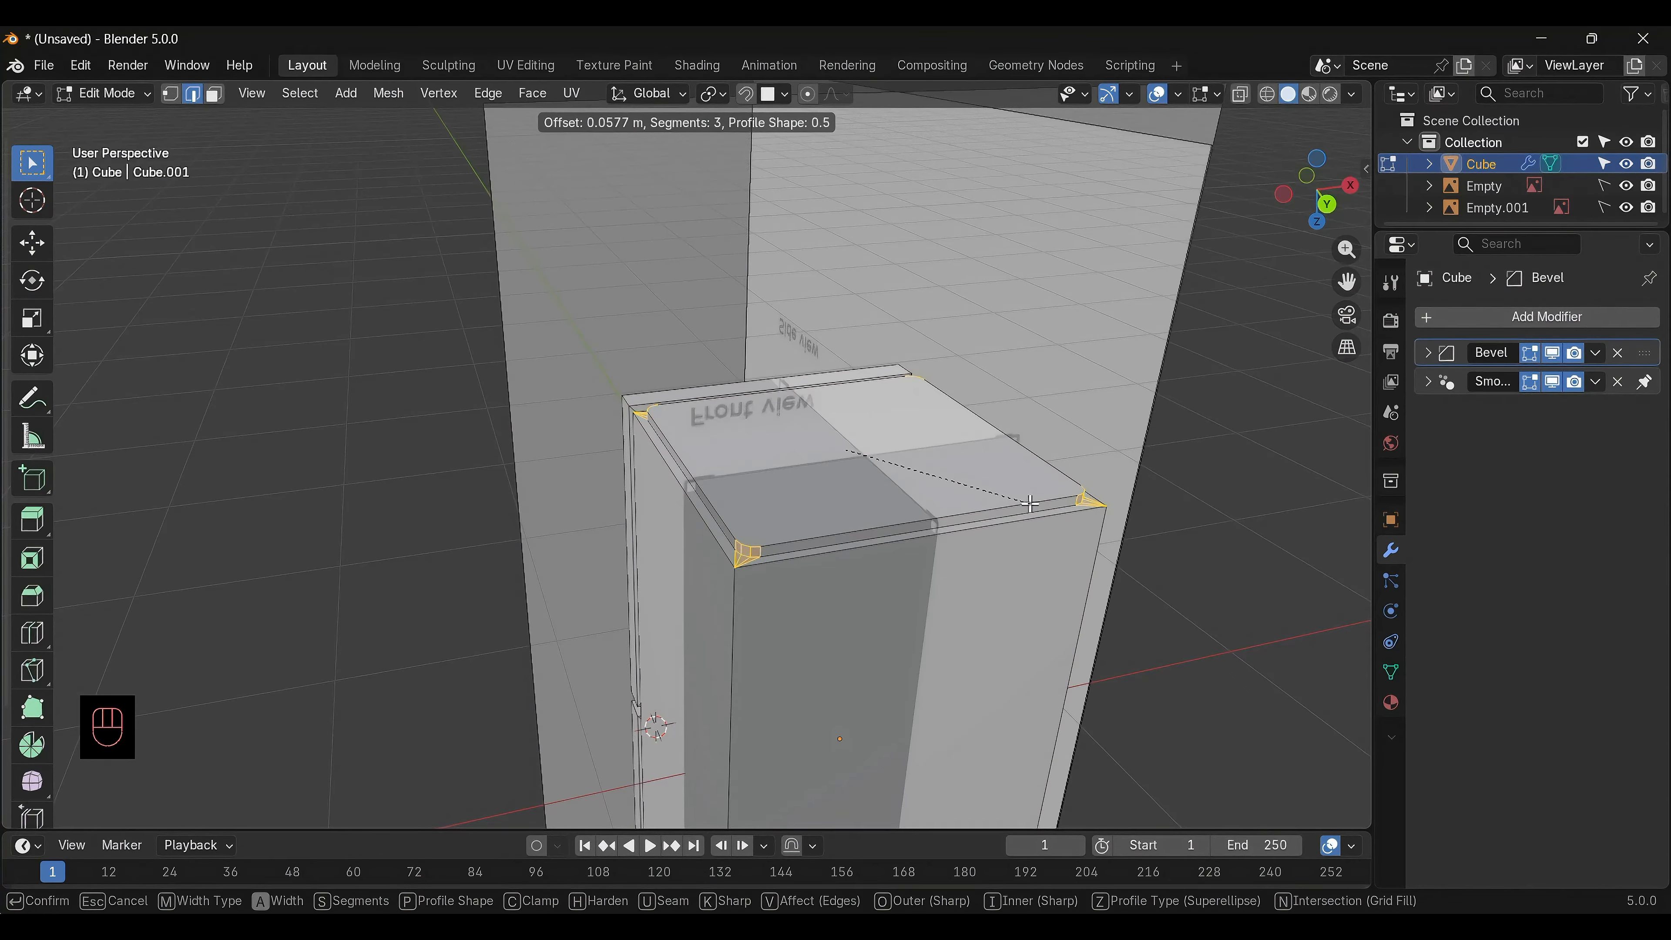
left_click(1027, 503)
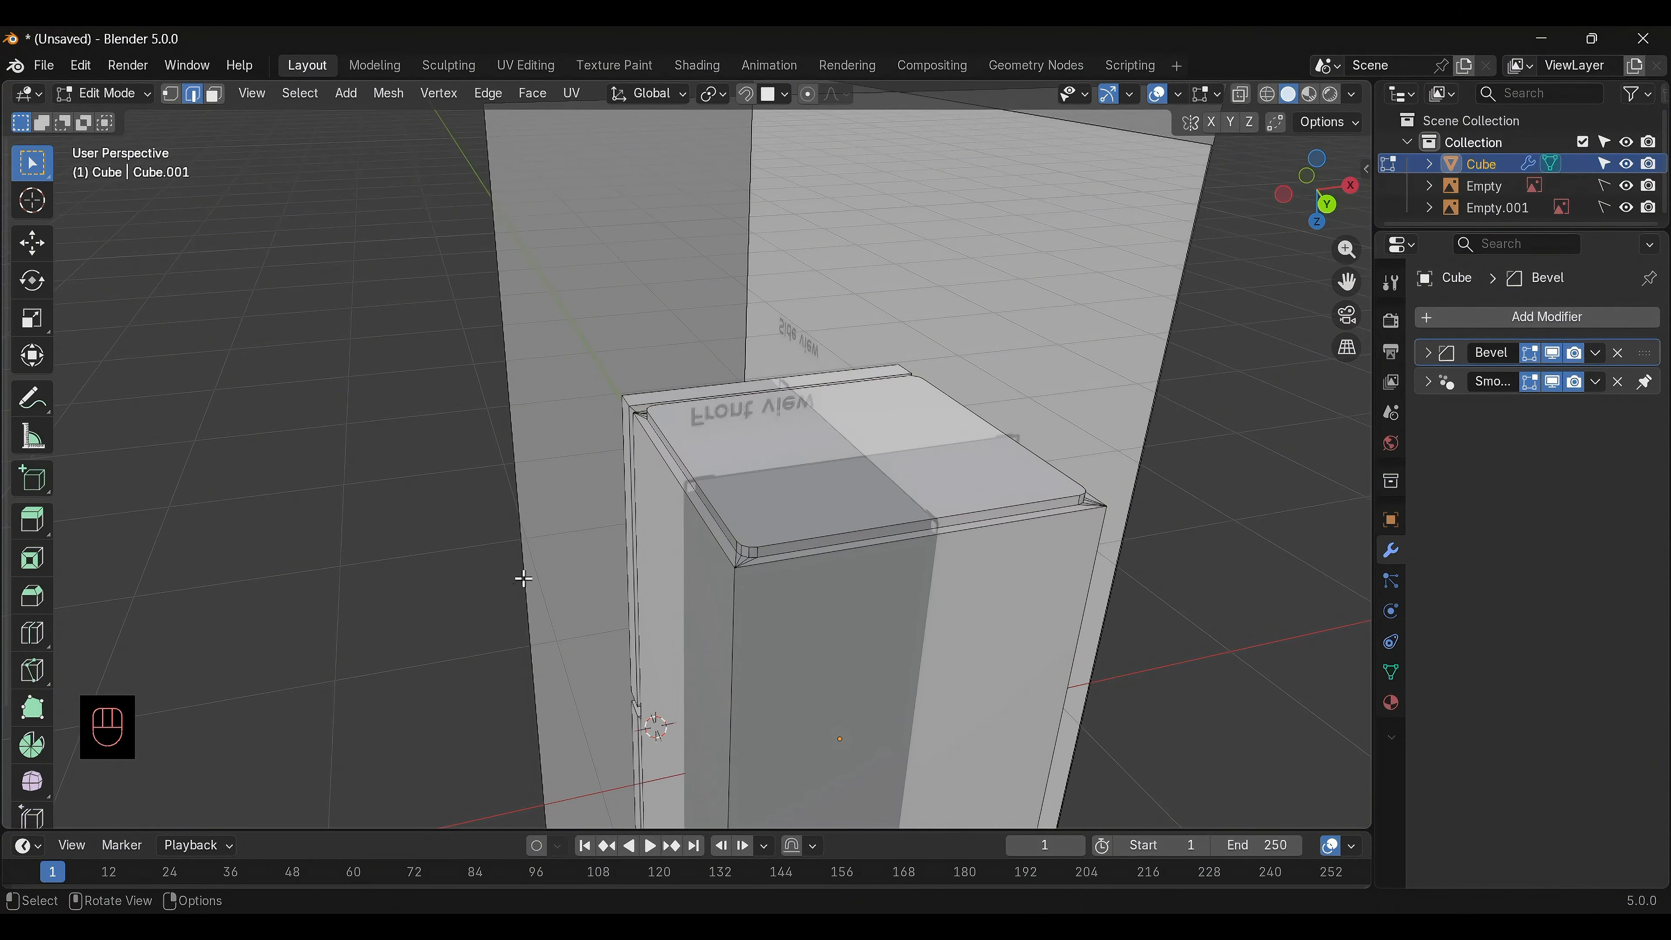
Inspect the refrigerator's base, doors and body from the front and from several perspective angles
middle_click_drag(518, 579, 1084, 441, "alt")
key("KP_1")
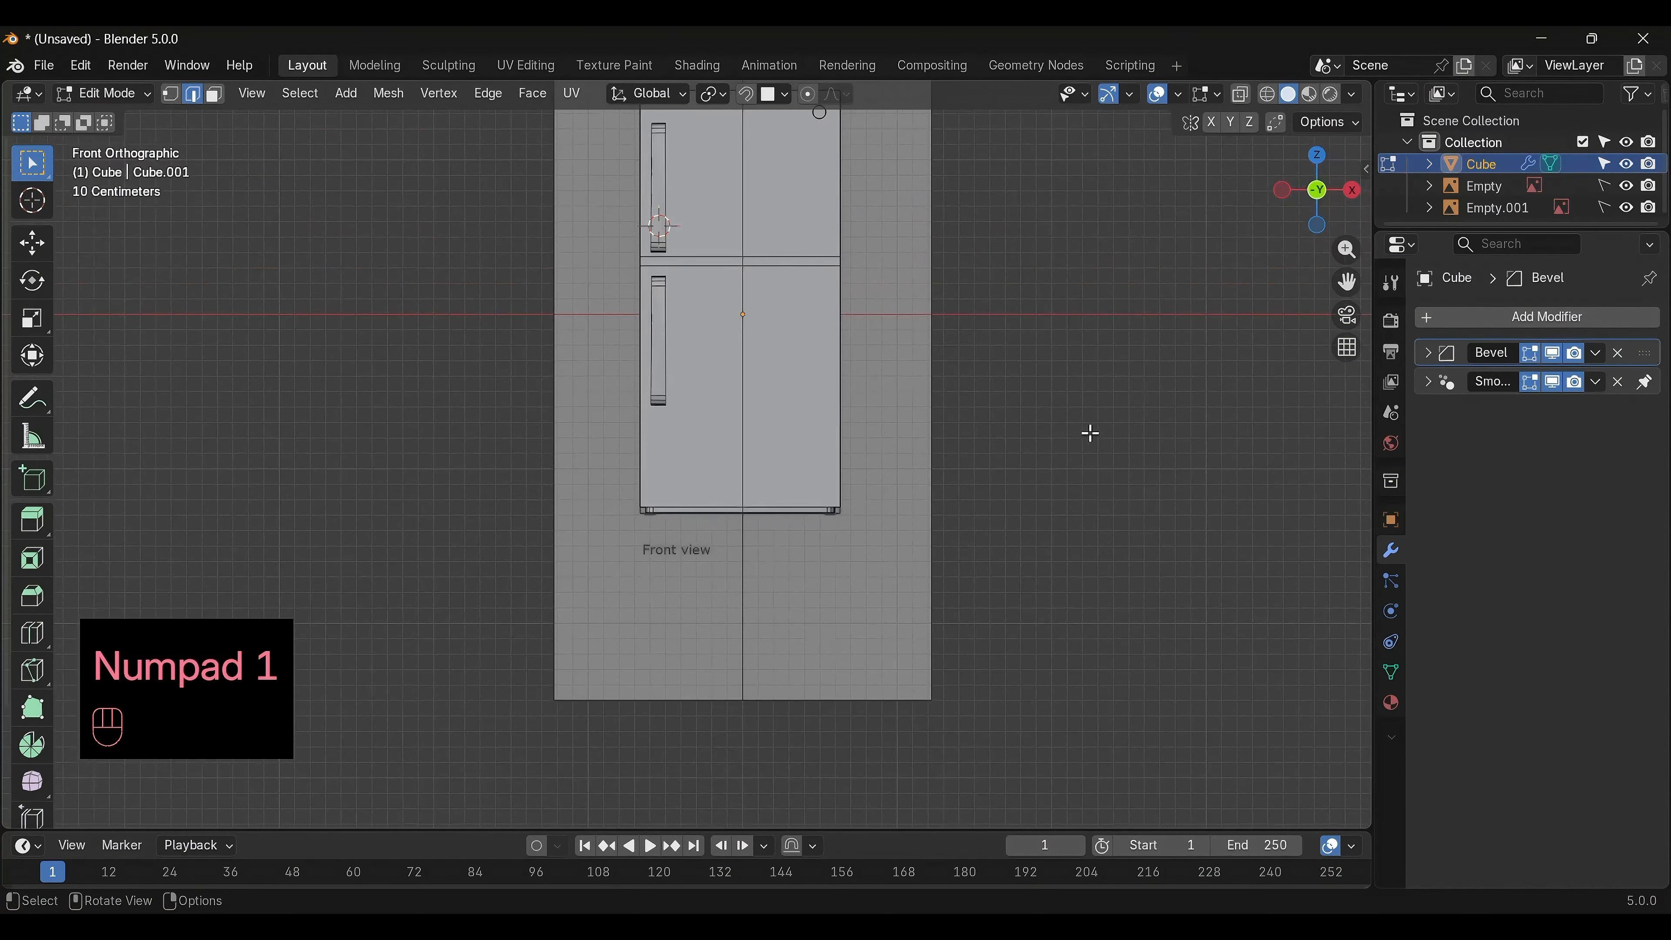
middle_click_drag(891, 244, 776, 455)
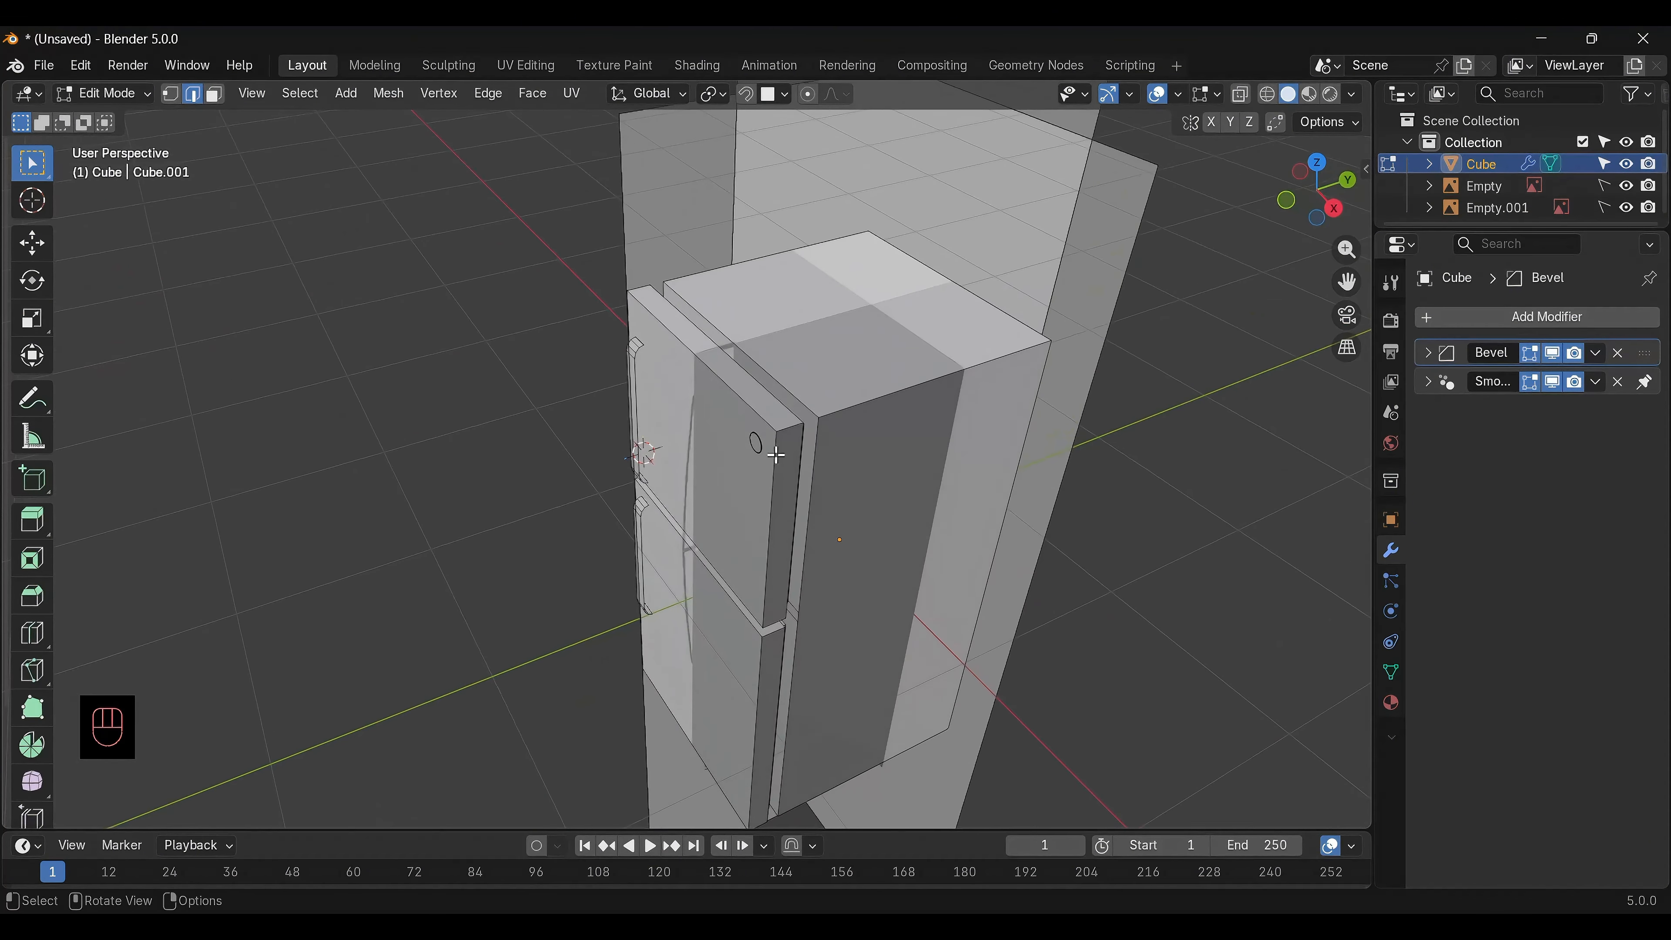
middle_click_drag(596, 682, 599, 404, "alt")
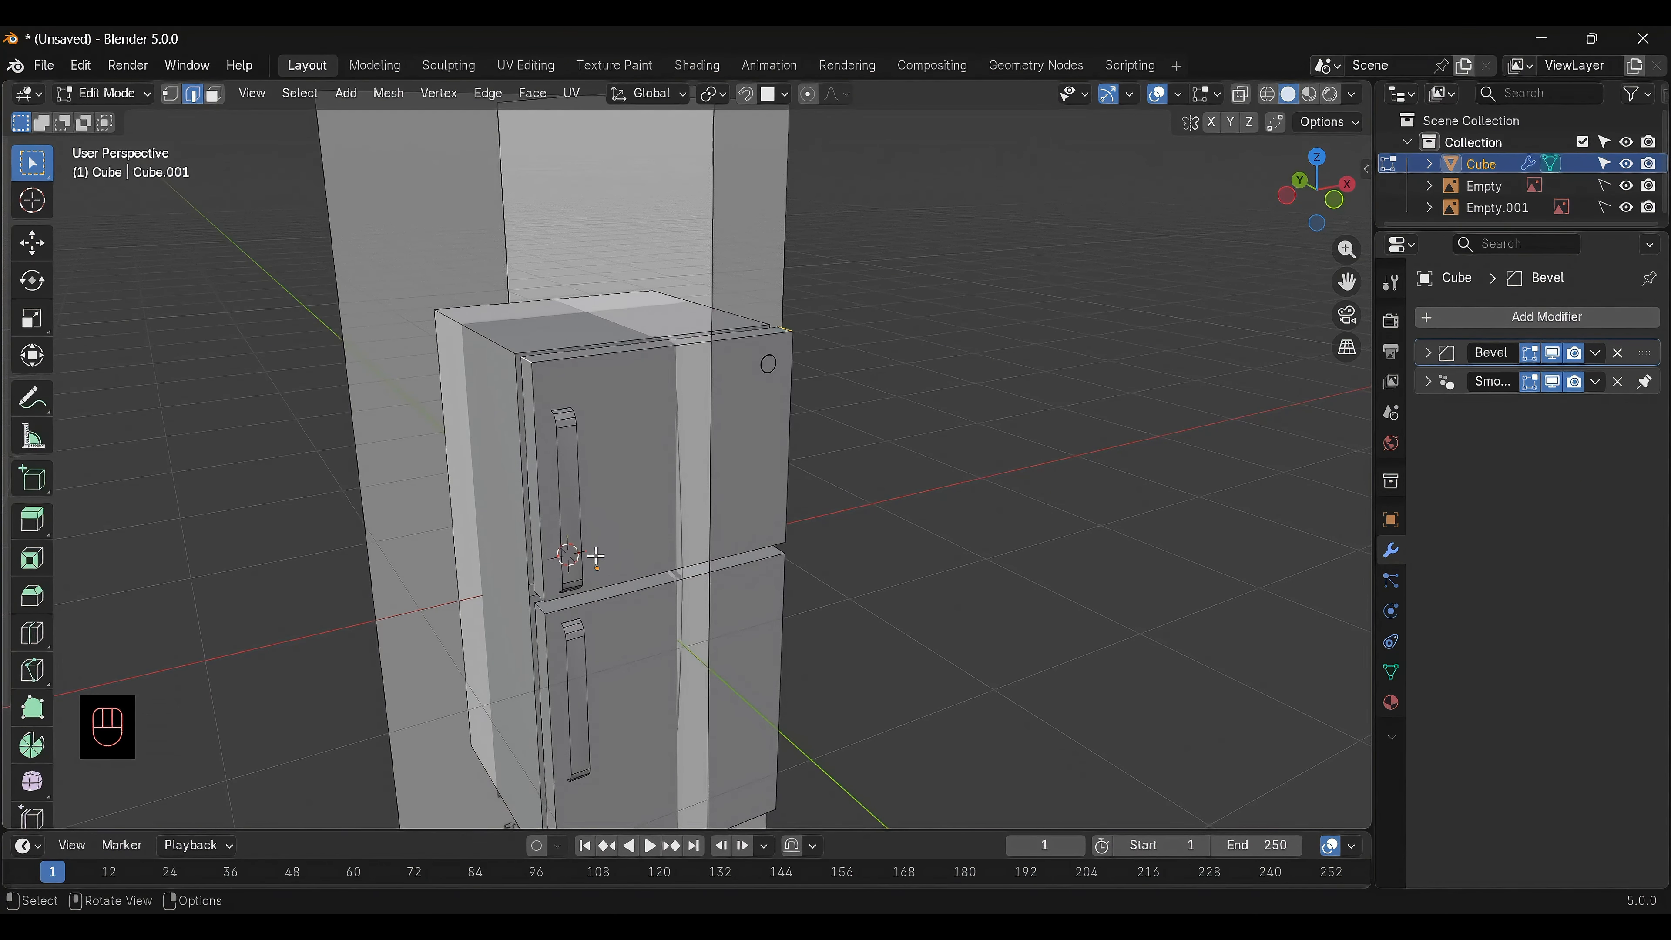
middle_click_drag(602, 553, 701, 497, "alt")
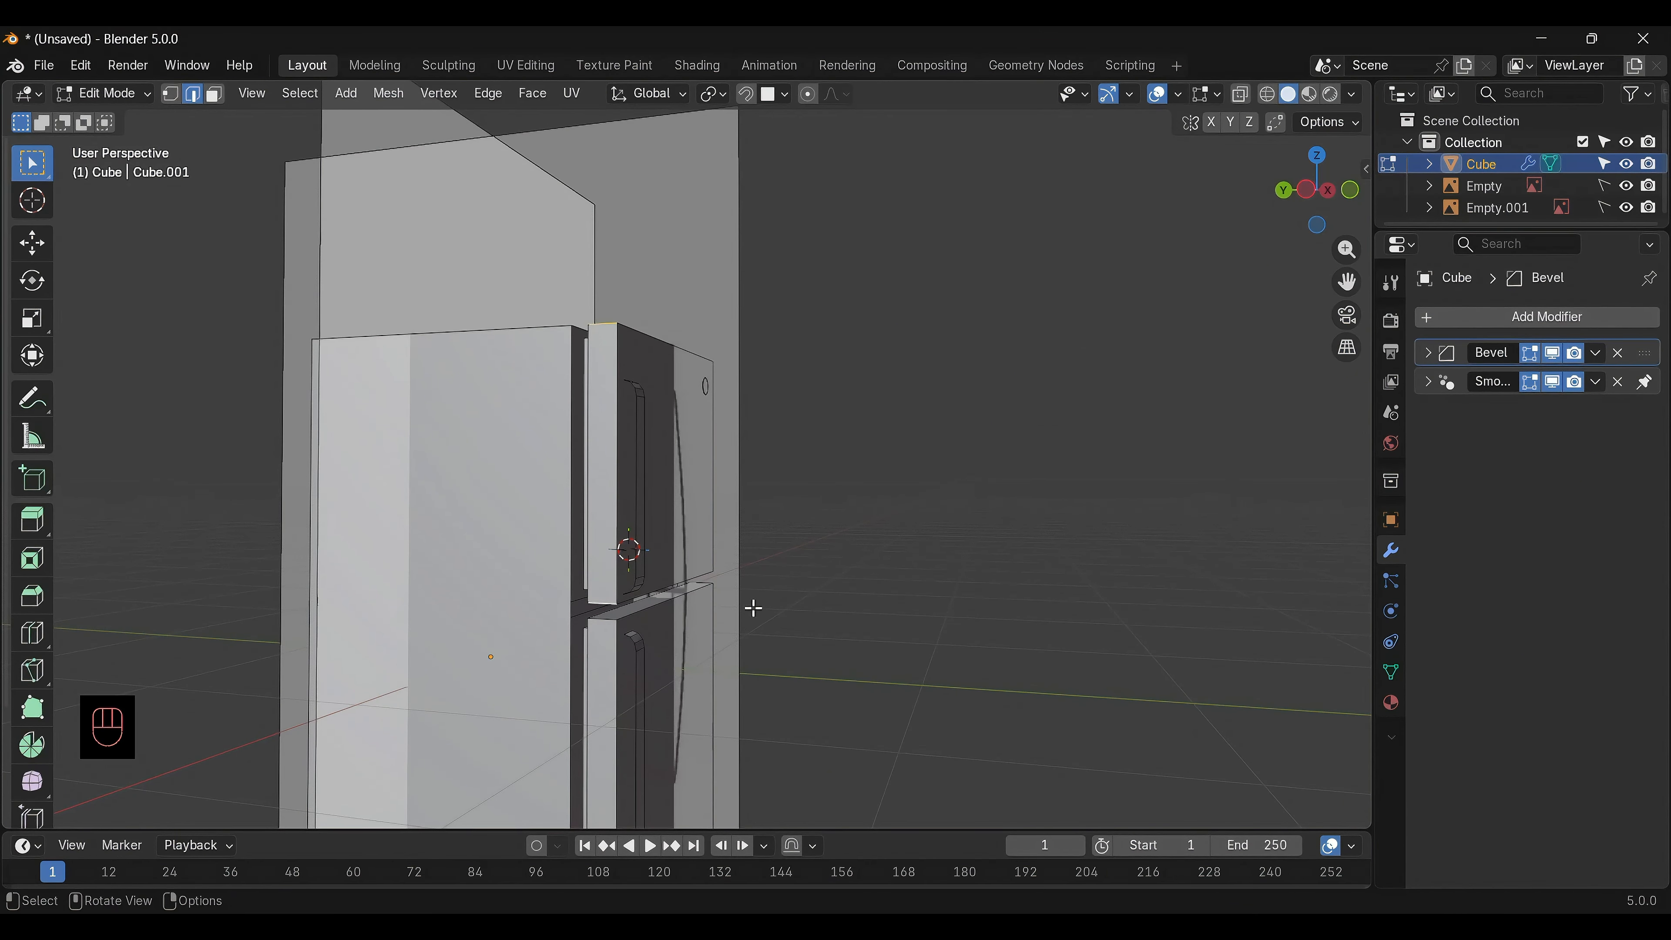
Select the upper door's four short corner edges and bevel them to round the door's corners
middle_click_drag(753, 605, 839, 628, "alt")
left_click(838, 629, "shift")
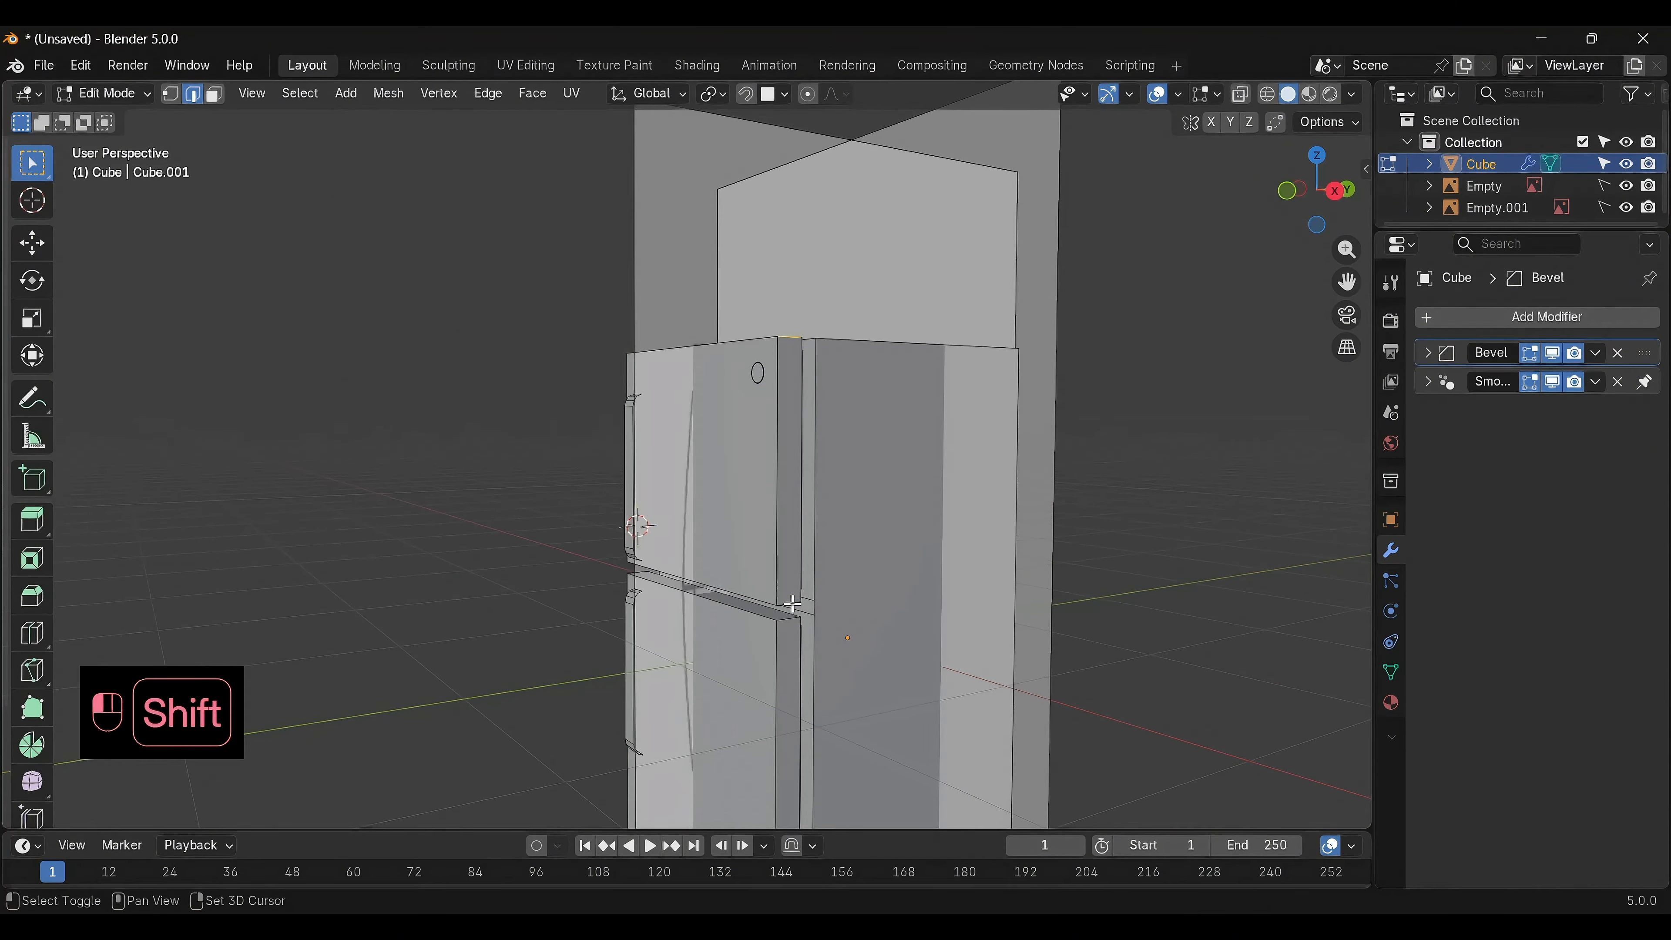
key("ctrl+b")
left_click(840, 630)
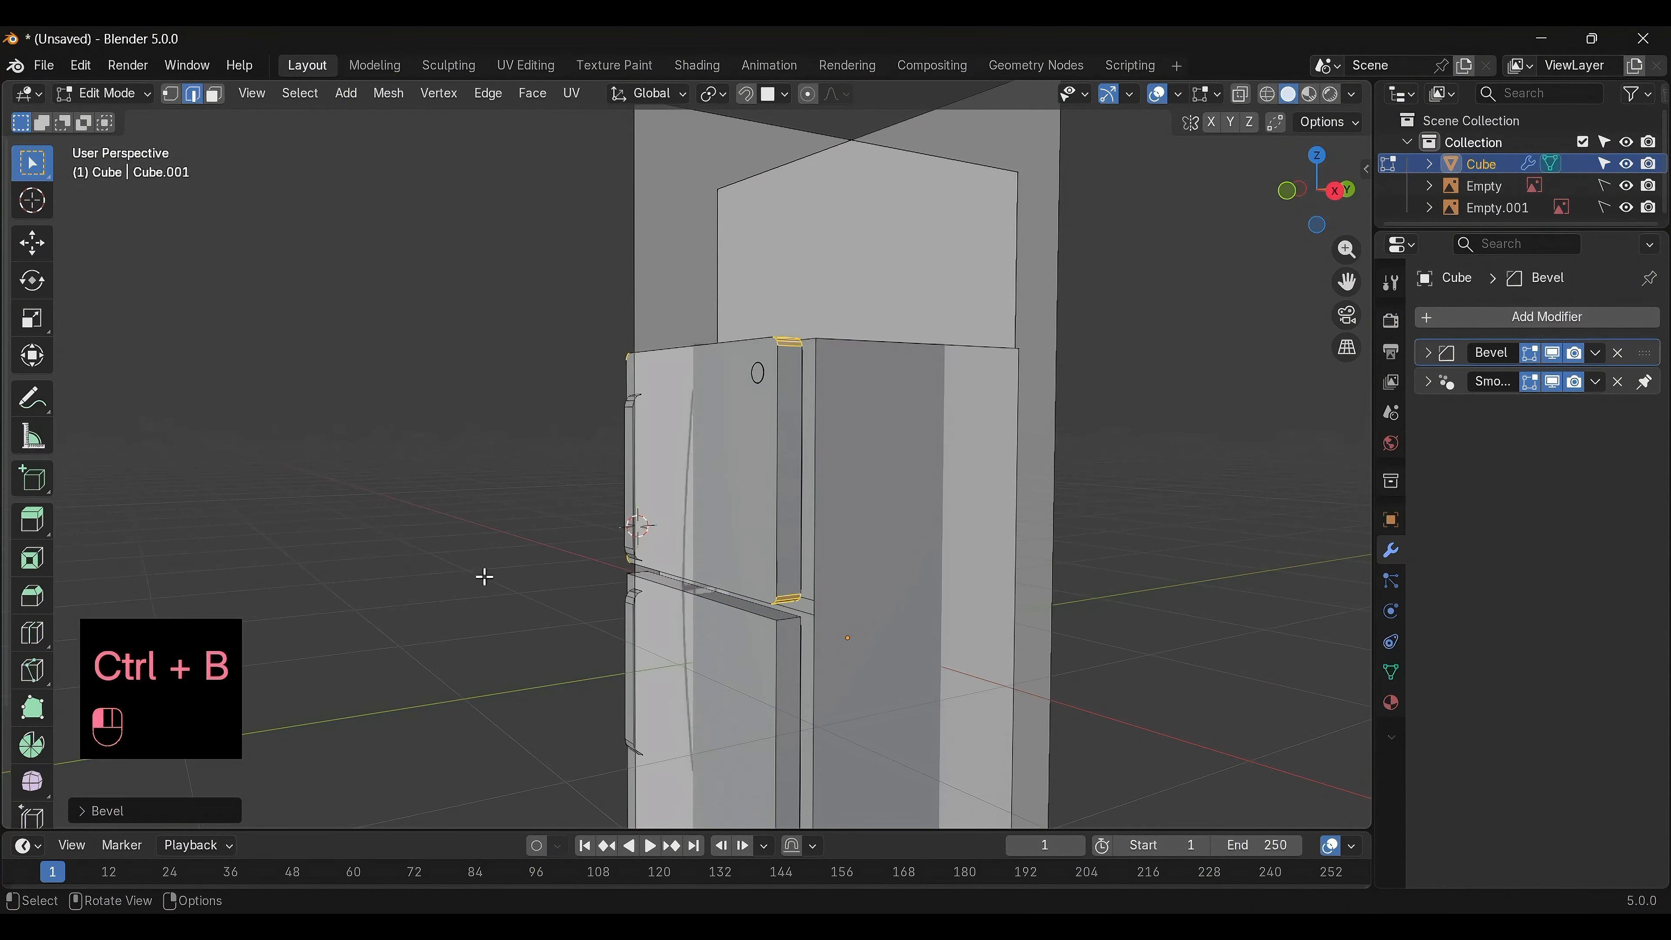
key("space")
key("space")
key("space")
key("space")
Bevel the lower door's four short corner edges with 3 segments to match the upper door
middle_click_drag(633, 814, 552, 667, "alt")
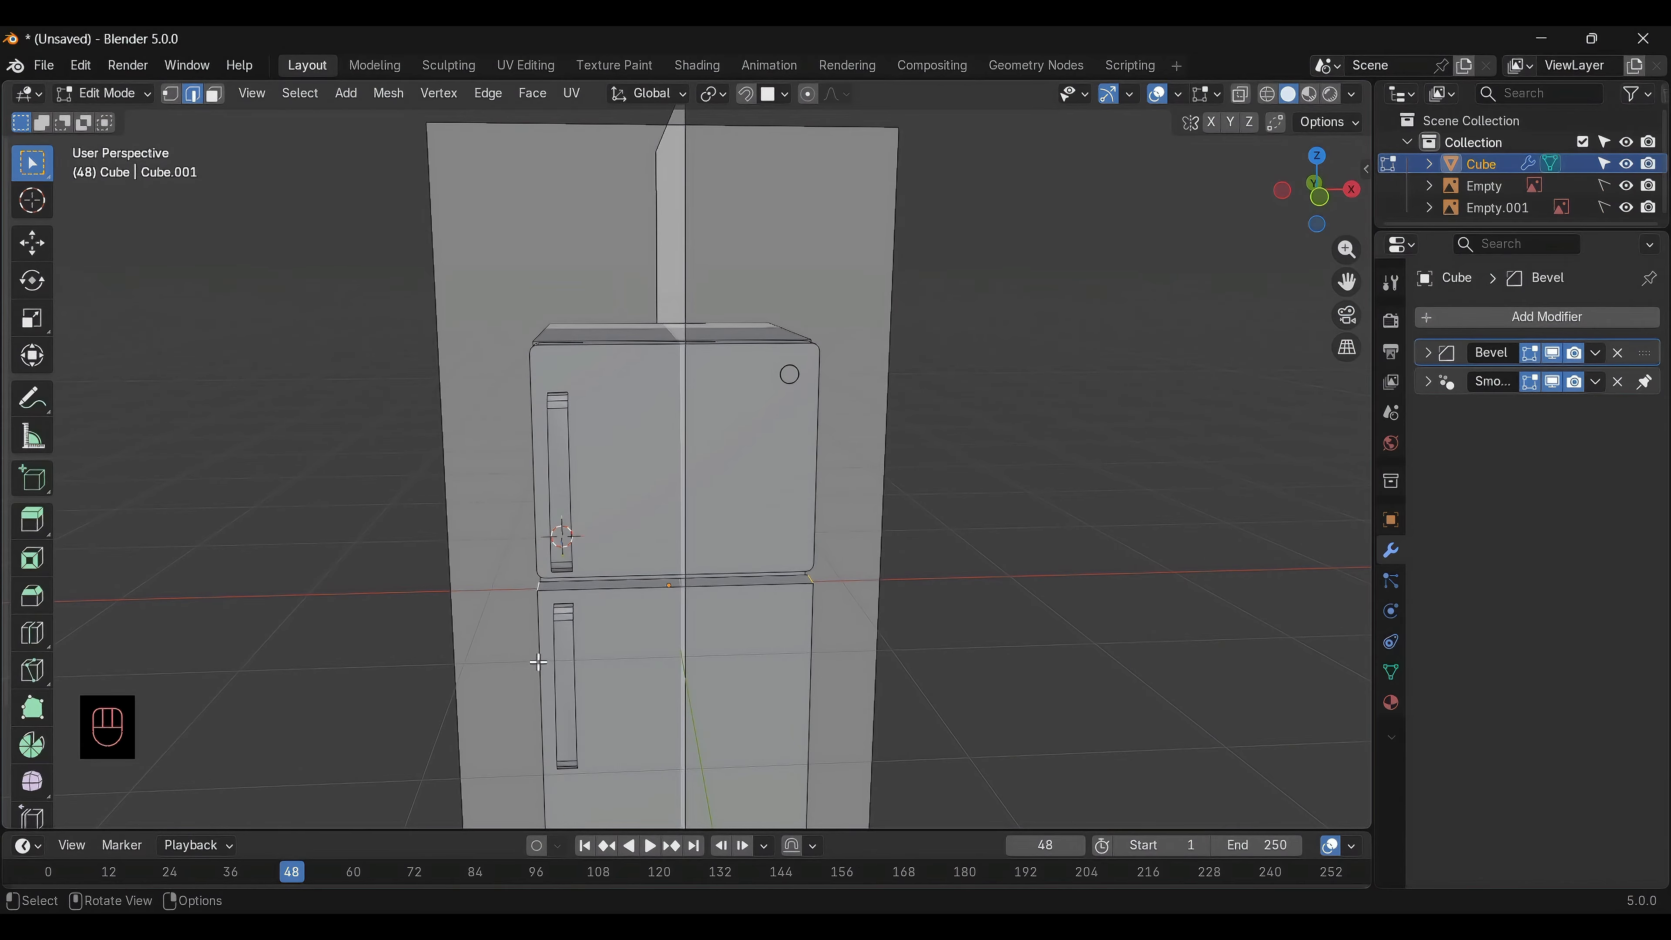
middle_click_drag(538, 590, 749, 592, "alt")
scroll(613, 716, "down", 3)
scroll(619, 684, "up", 5)
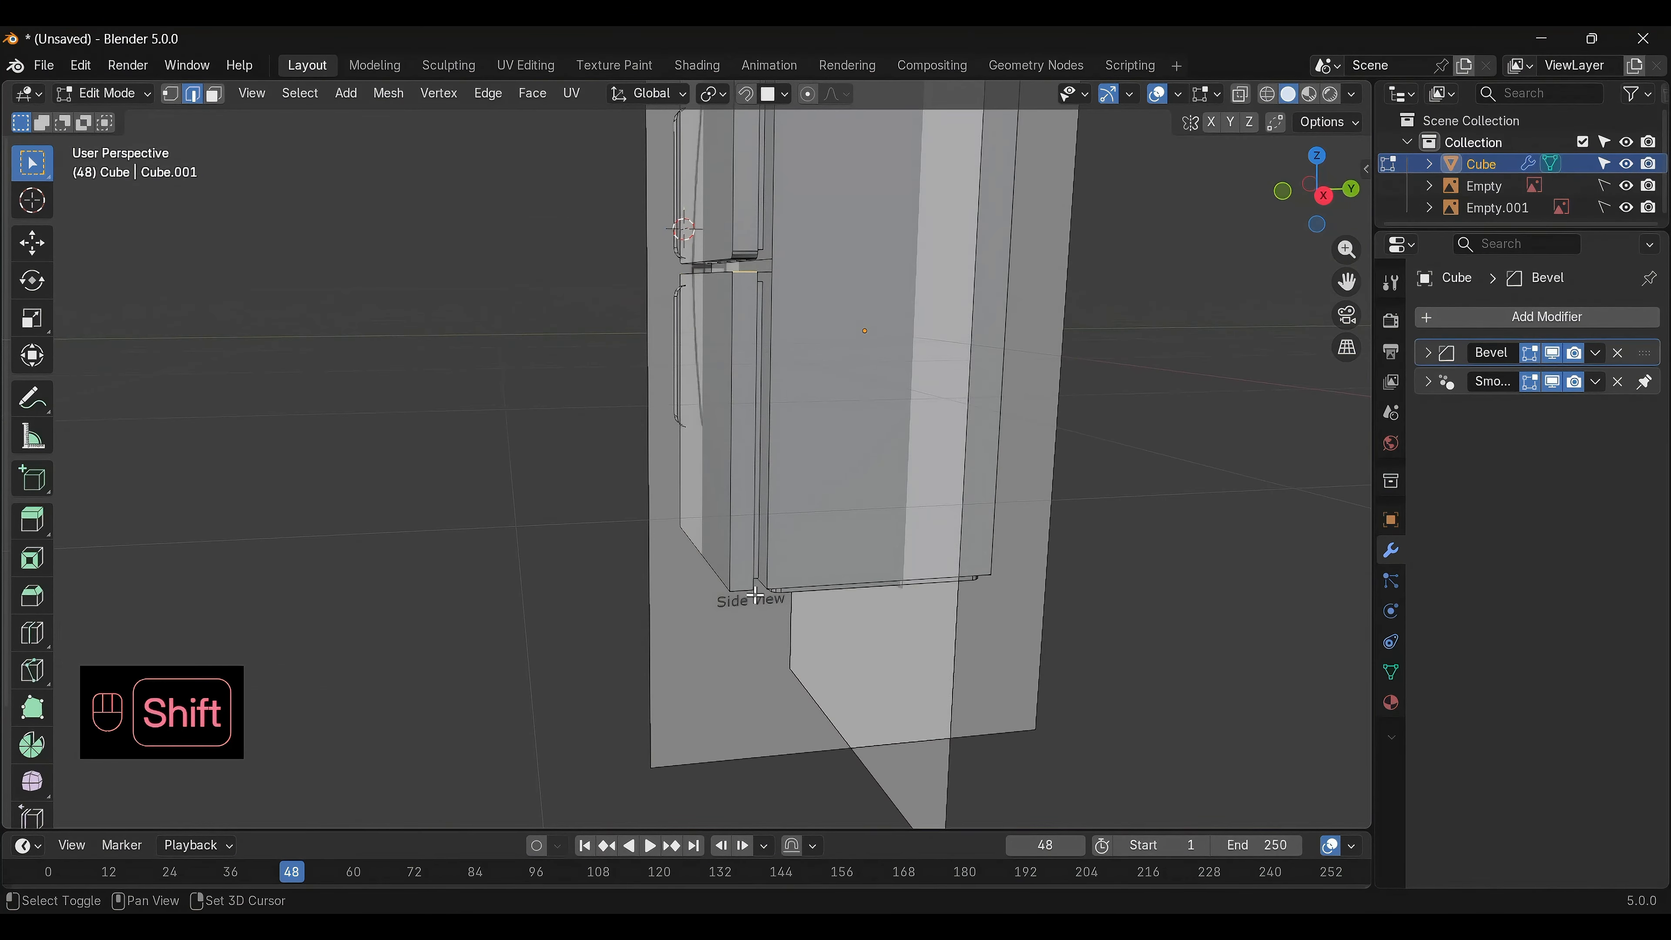
key("ctrl+b")
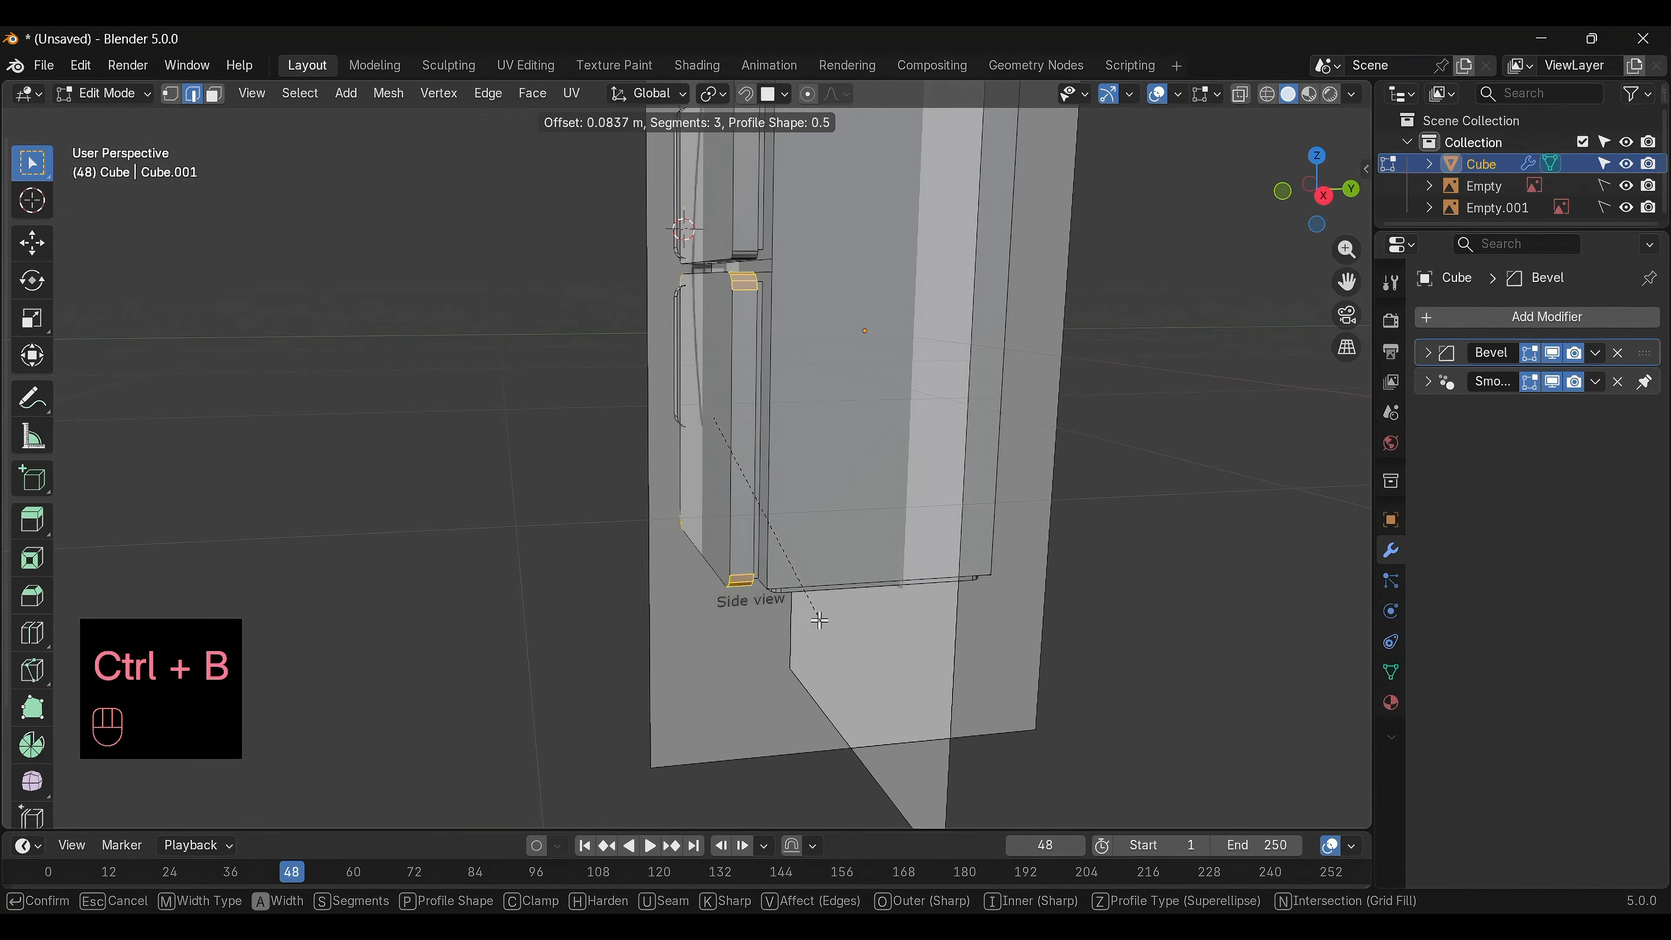
left_click(789, 612)
scroll(496, 601, "down", 4)
key("space")
key("space")
key("space")
key("space")
key("space")
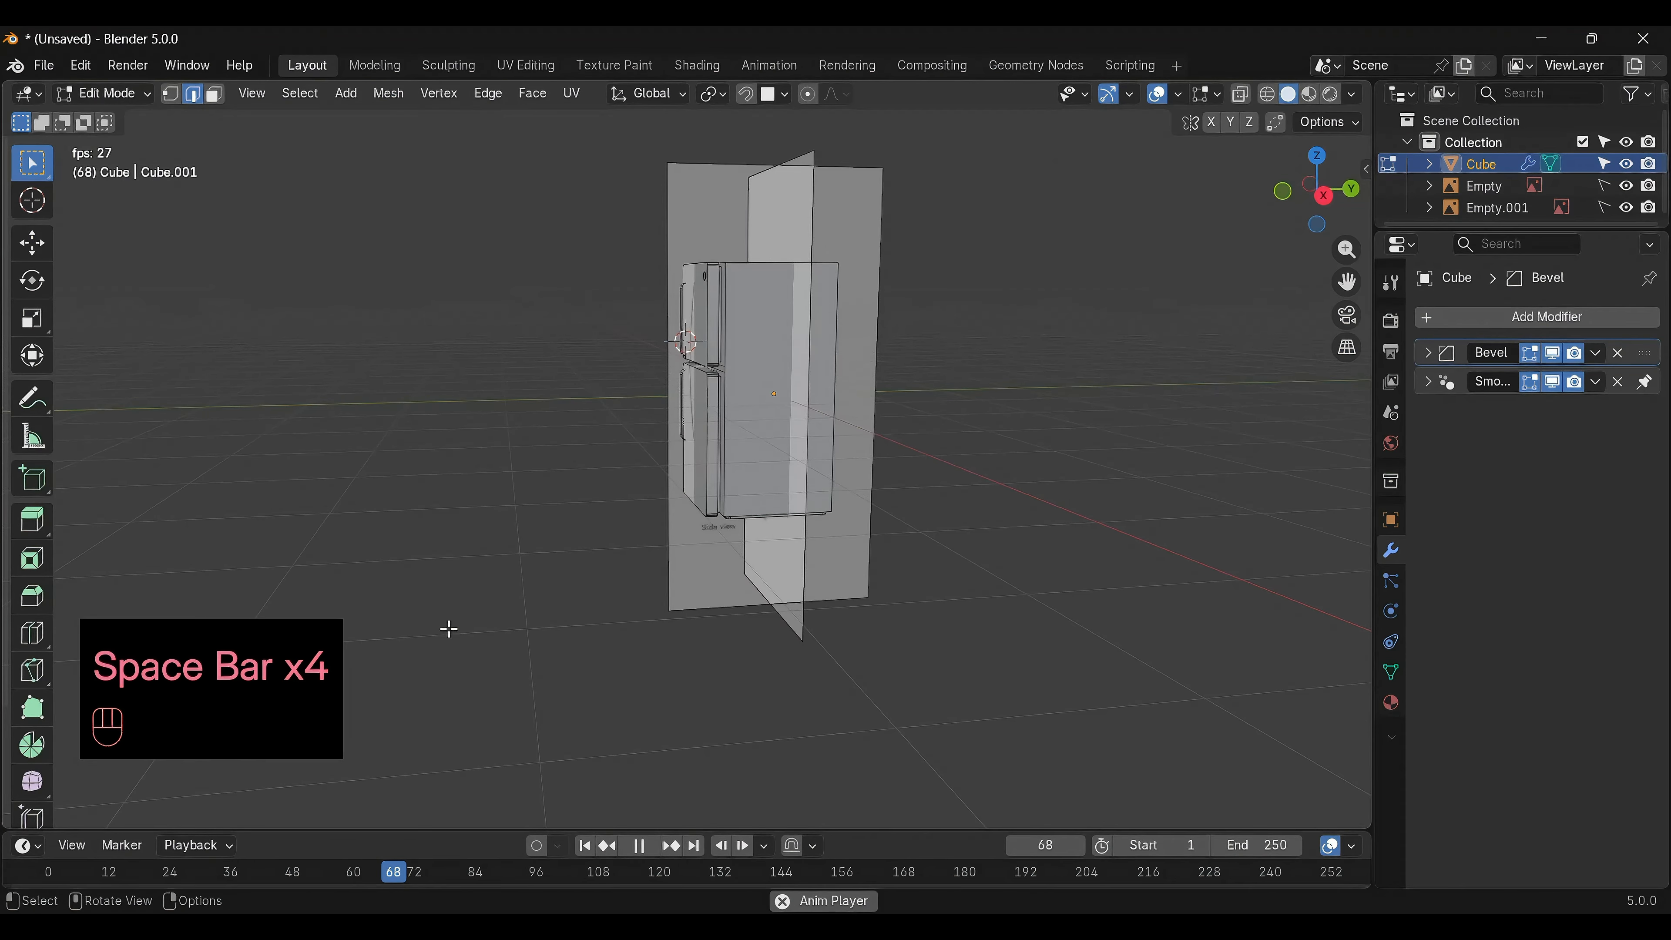
middle_click_drag(456, 625, 377, 304, "alt")
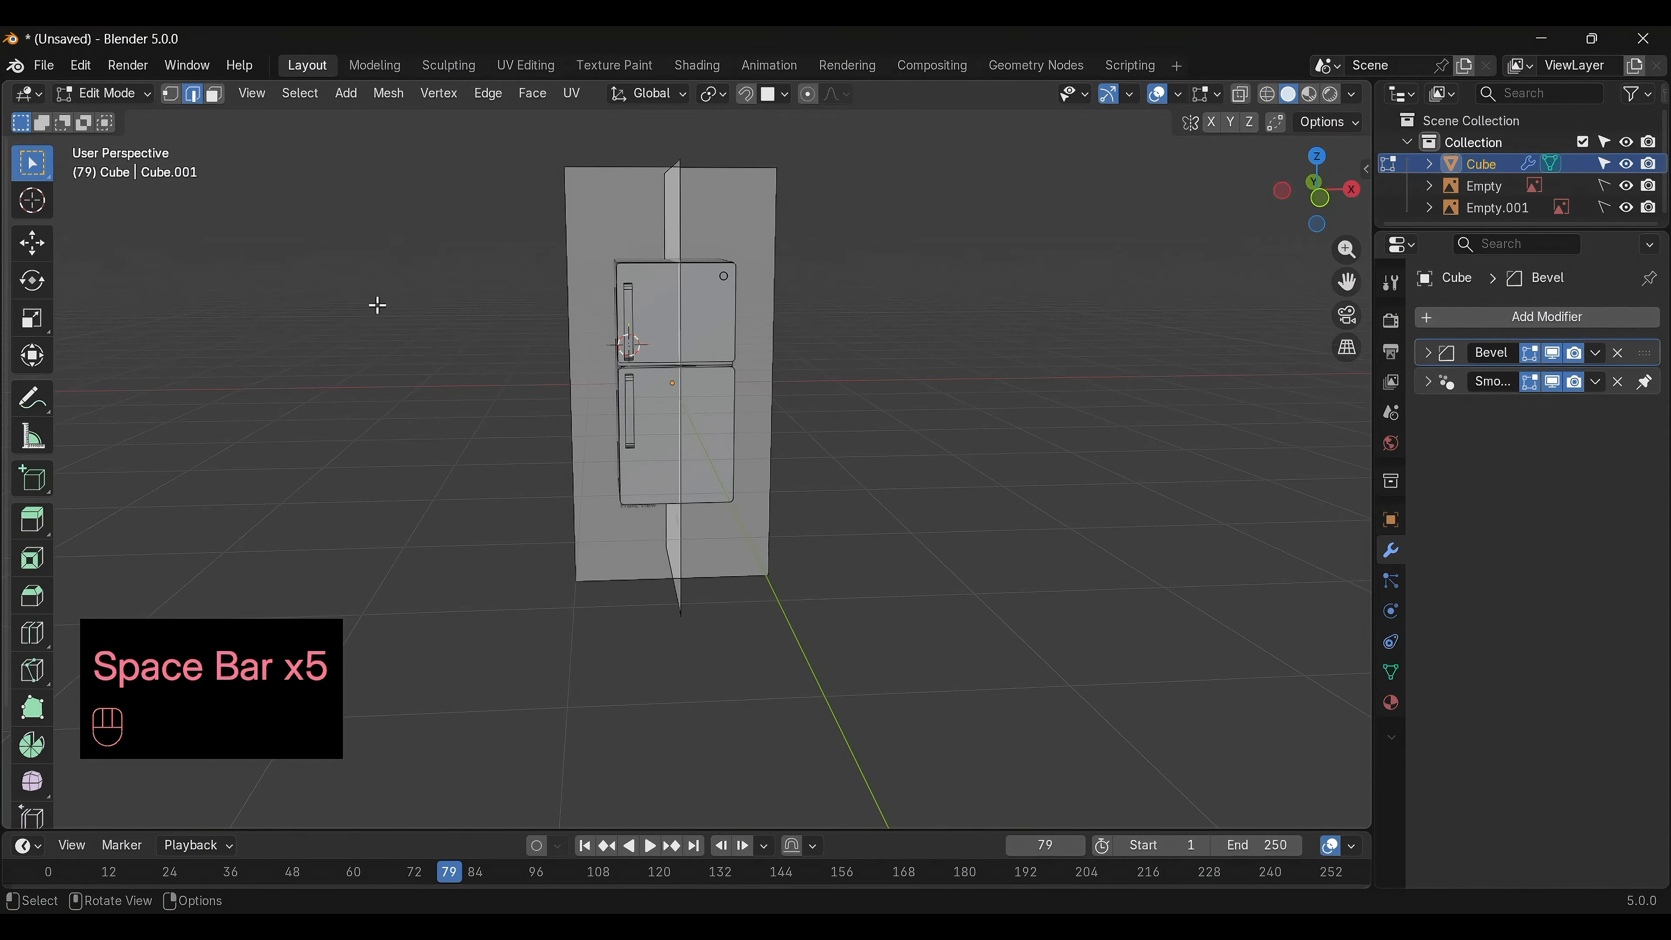
Return to Object Mode and apply Shade Auto Smooth to the refrigerator
key("Tab")
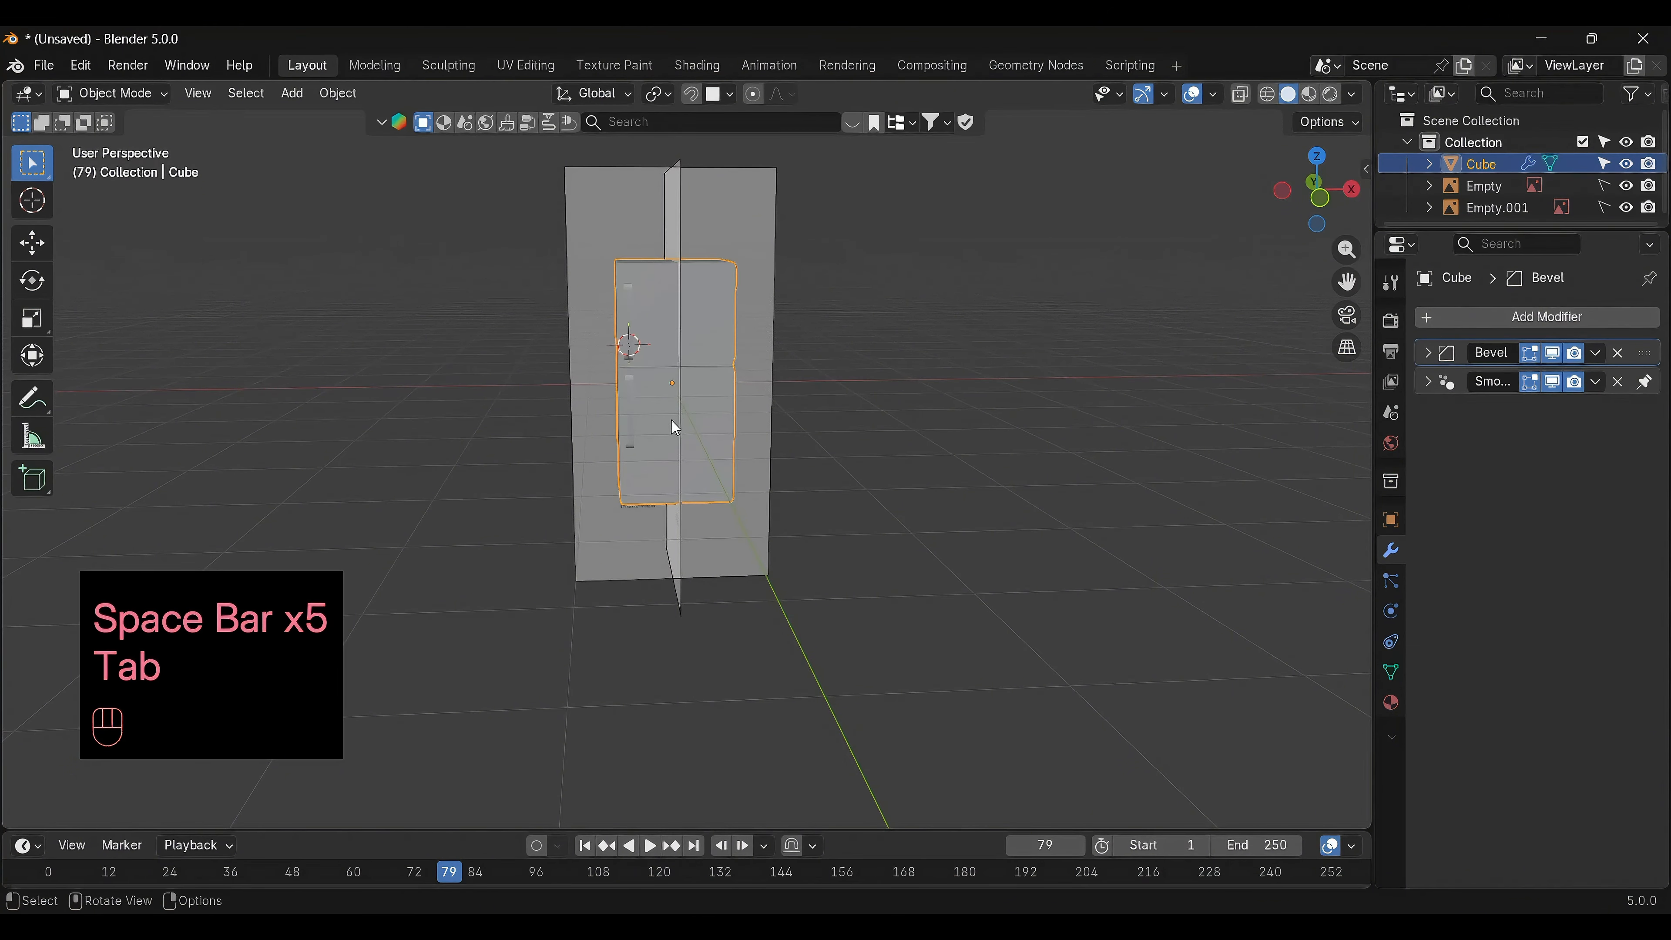
left_click(862, 553)
middle_click_drag(895, 534, 748, 565, "alt")
scroll(741, 544, "up", 4)
middle_click_drag(878, 612, 713, 340, "alt")
right_click(714, 343)
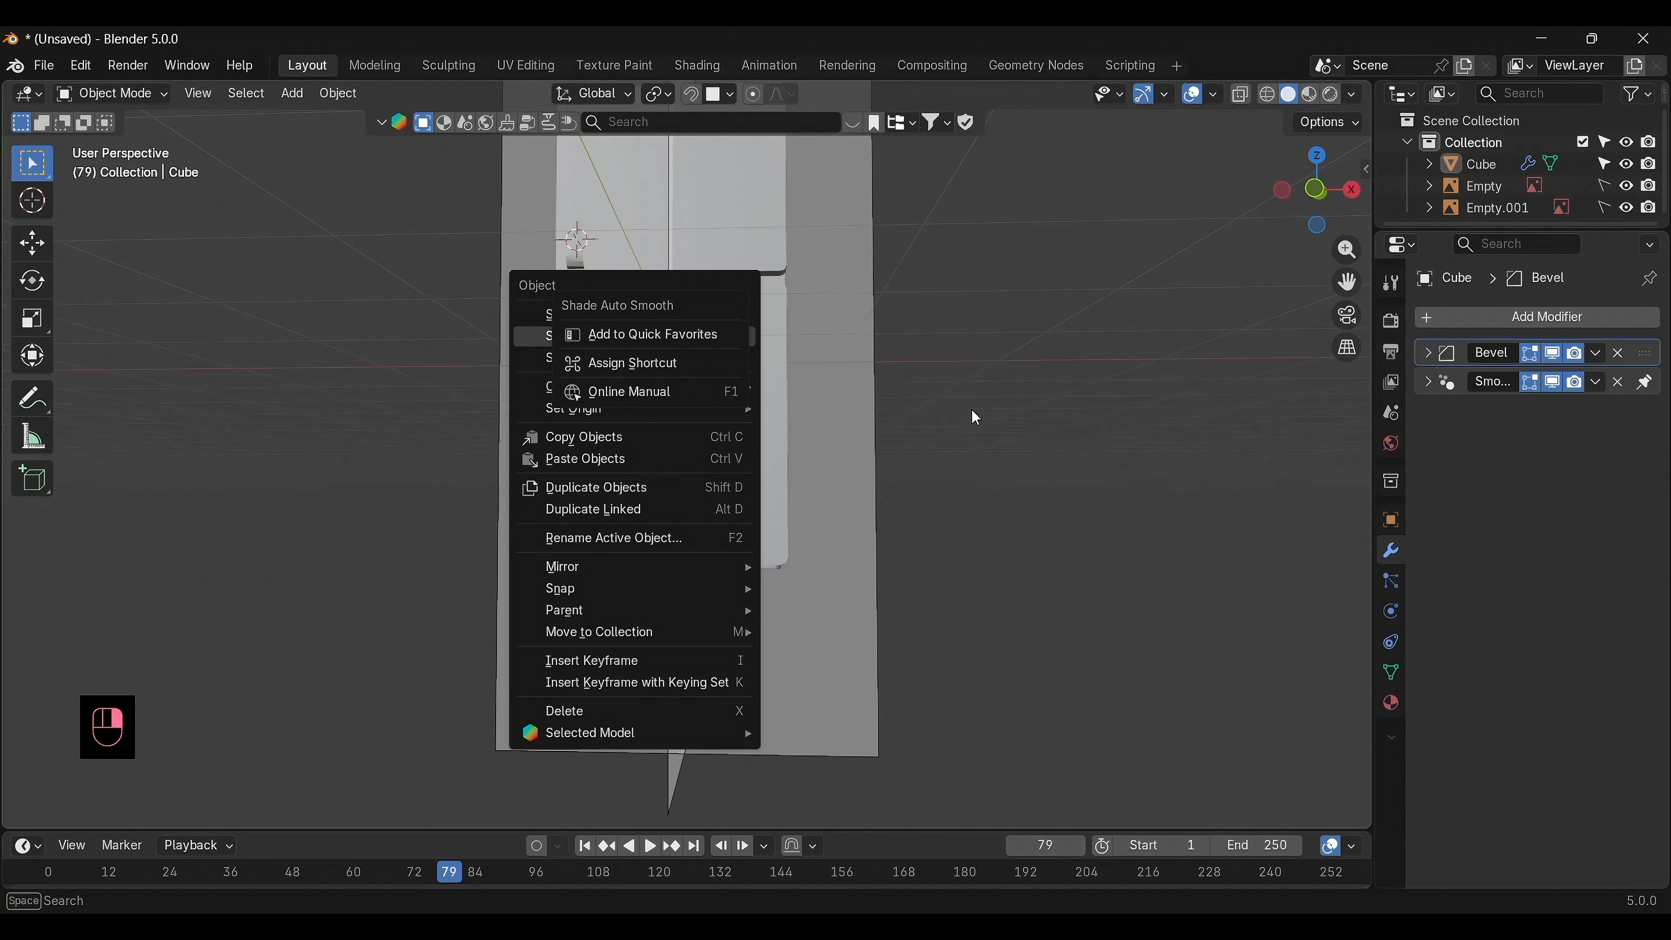
left_click(688, 337)
right_click(727, 329)
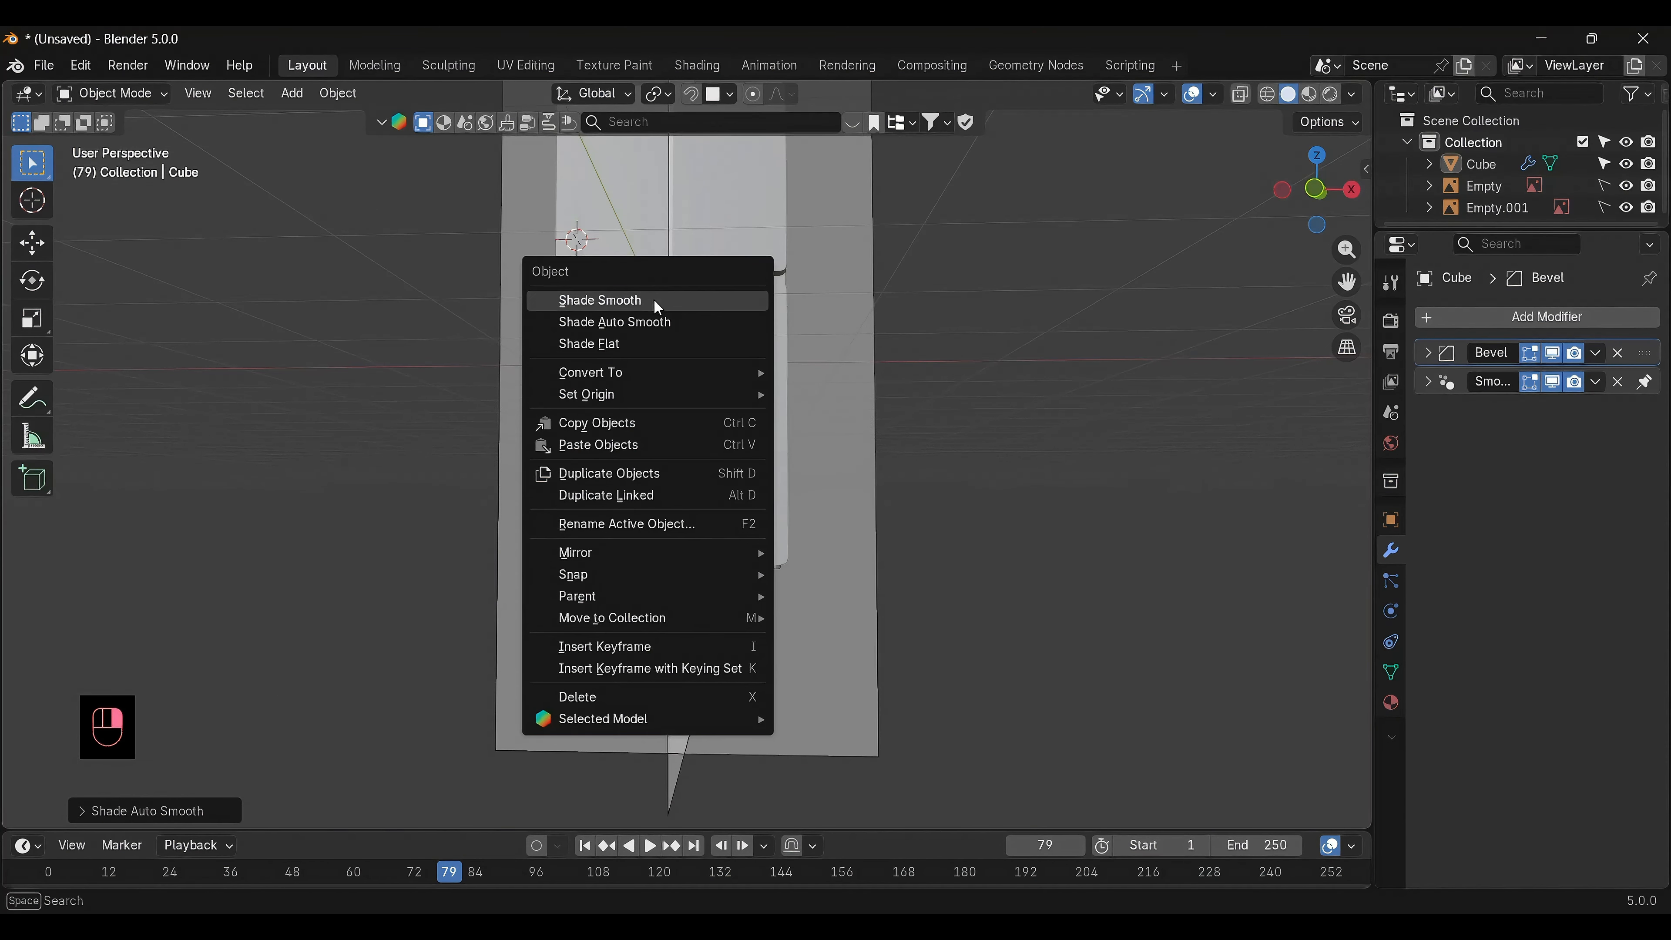
Set the viewport's wireframe color and object color to Random, and choose a darker studio light for solid shading
left_click(1353, 94)
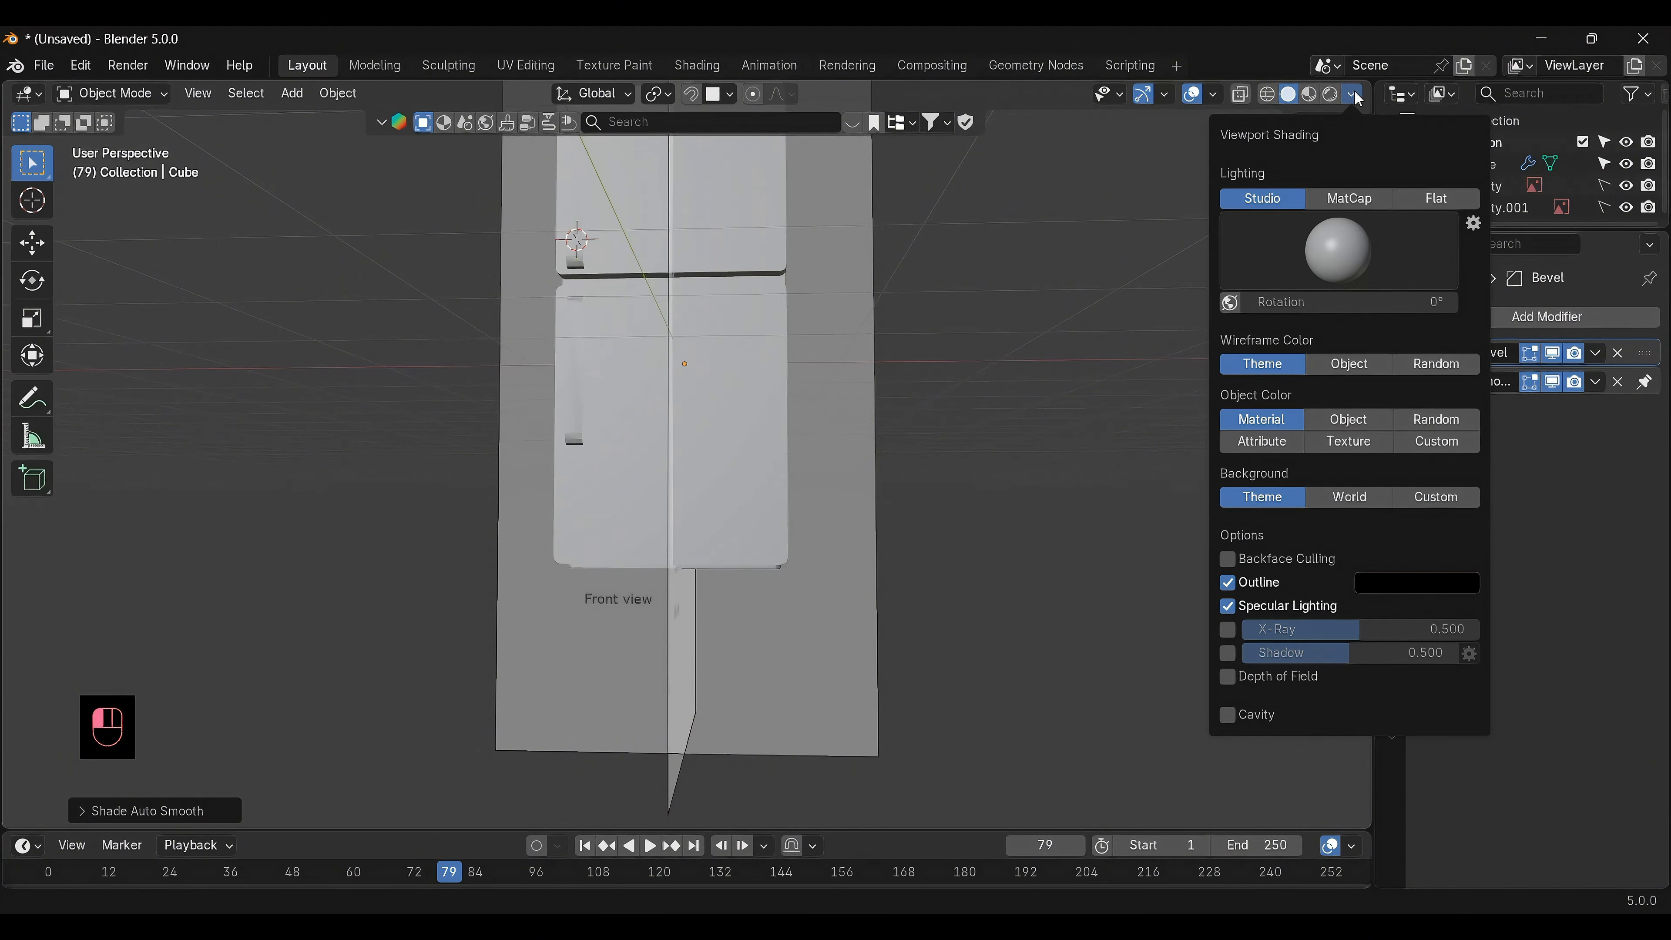
left_click(1438, 365)
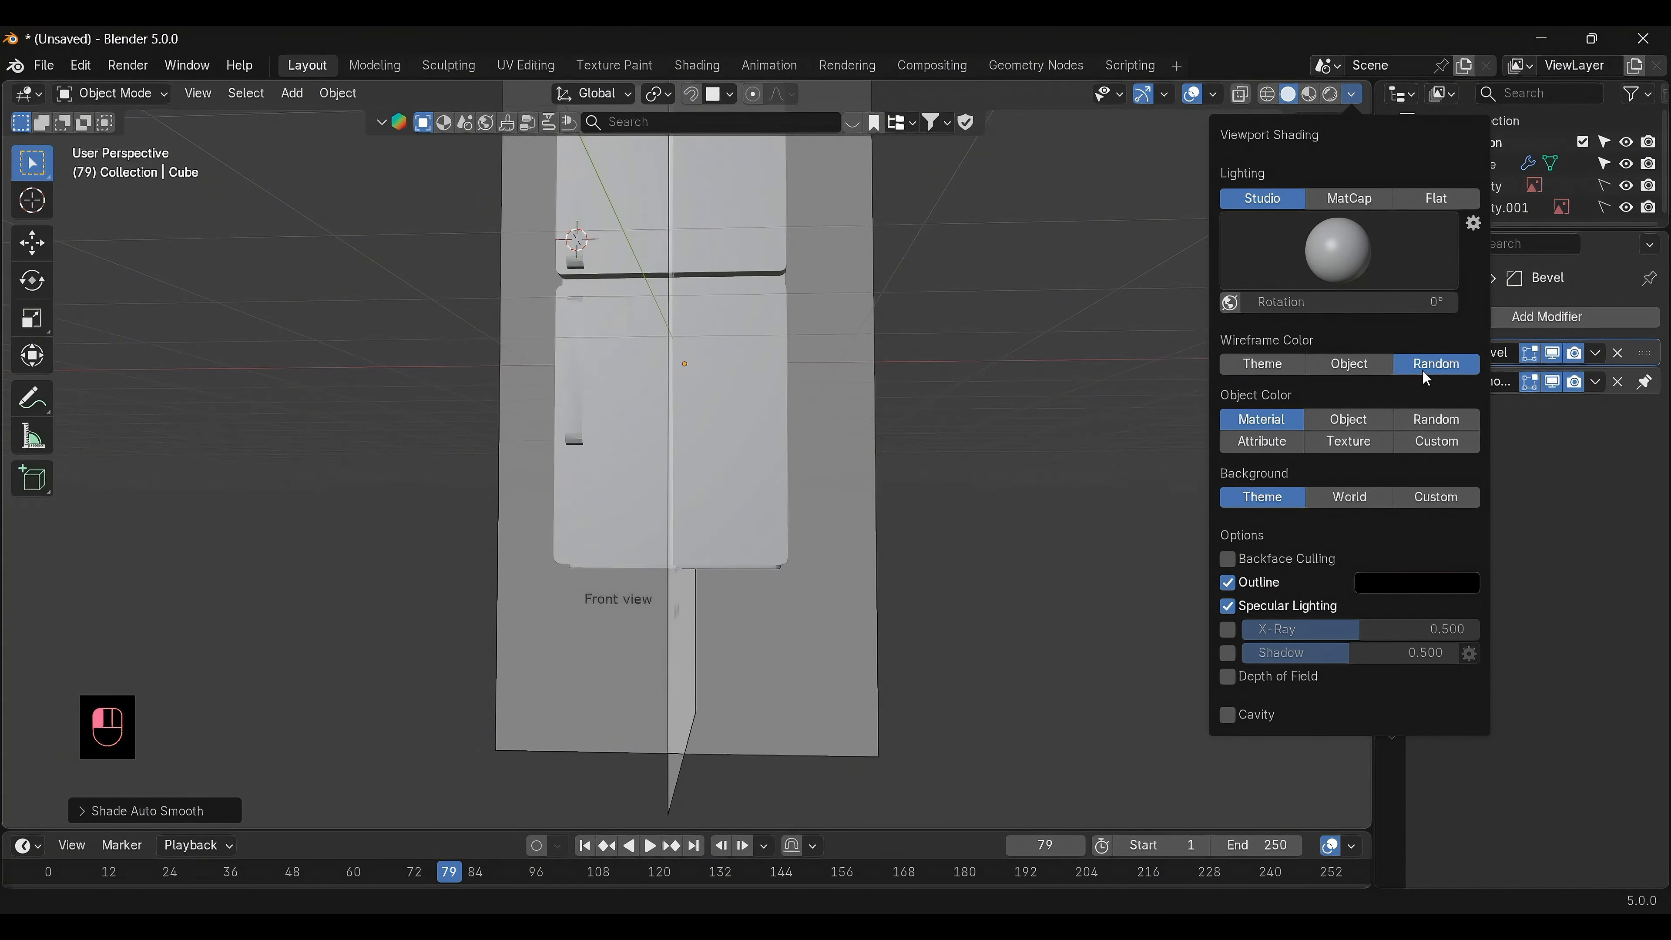
left_click(1326, 256)
left_click(1209, 329)
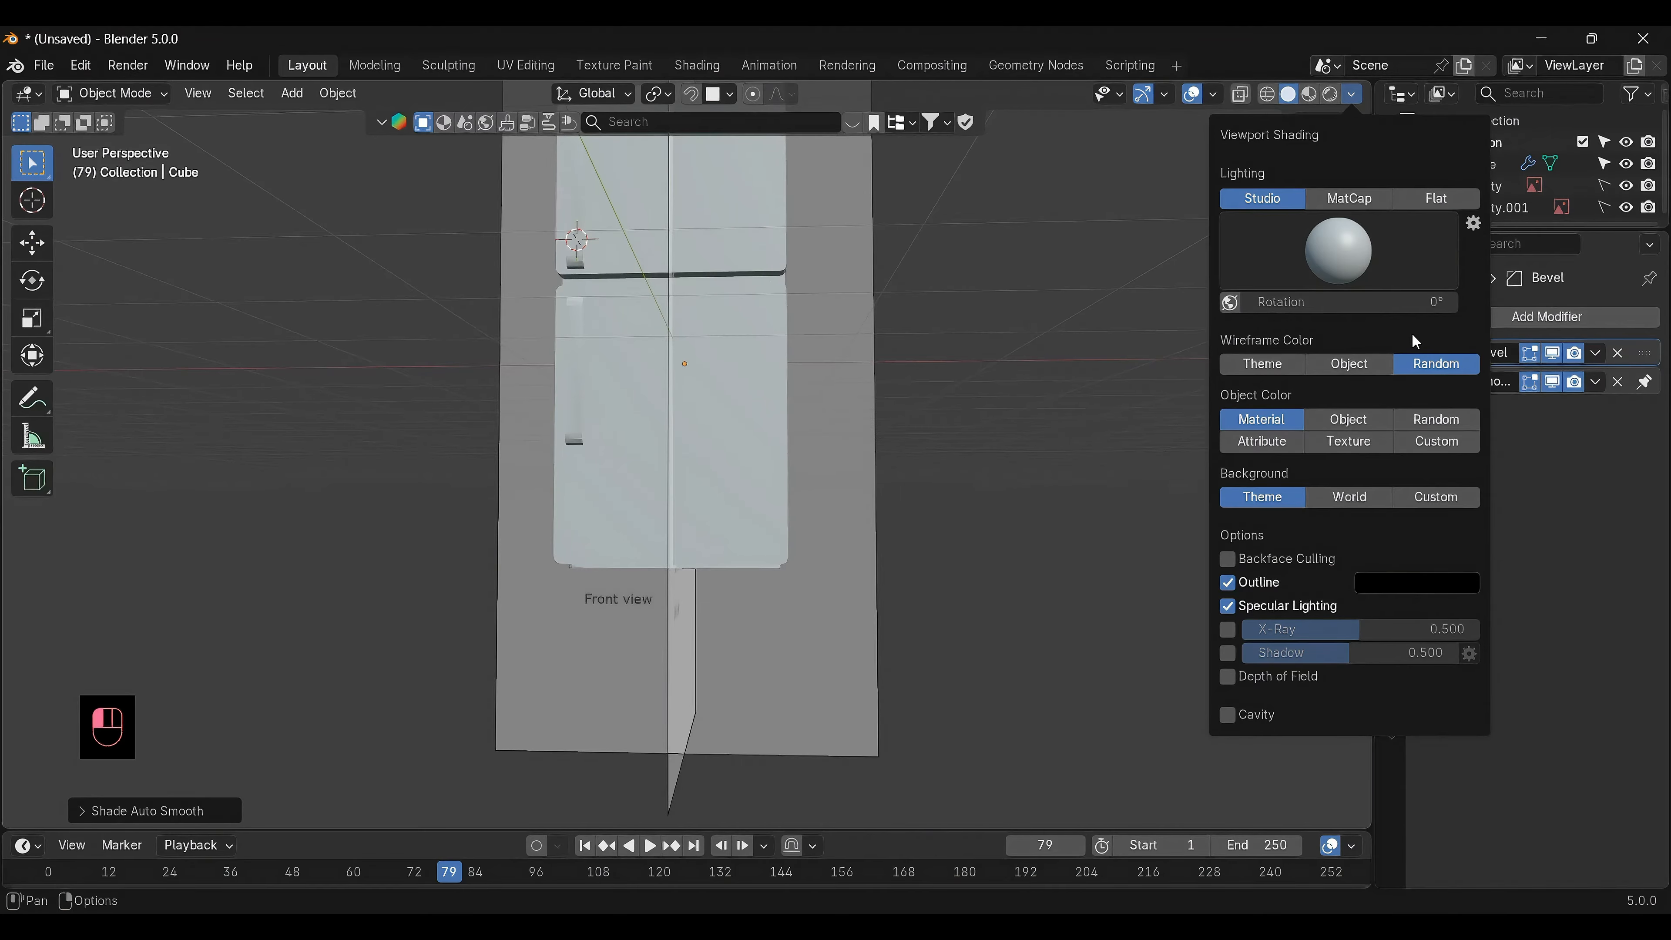
left_click(1436, 416)
left_click(1324, 230)
left_click(1289, 322)
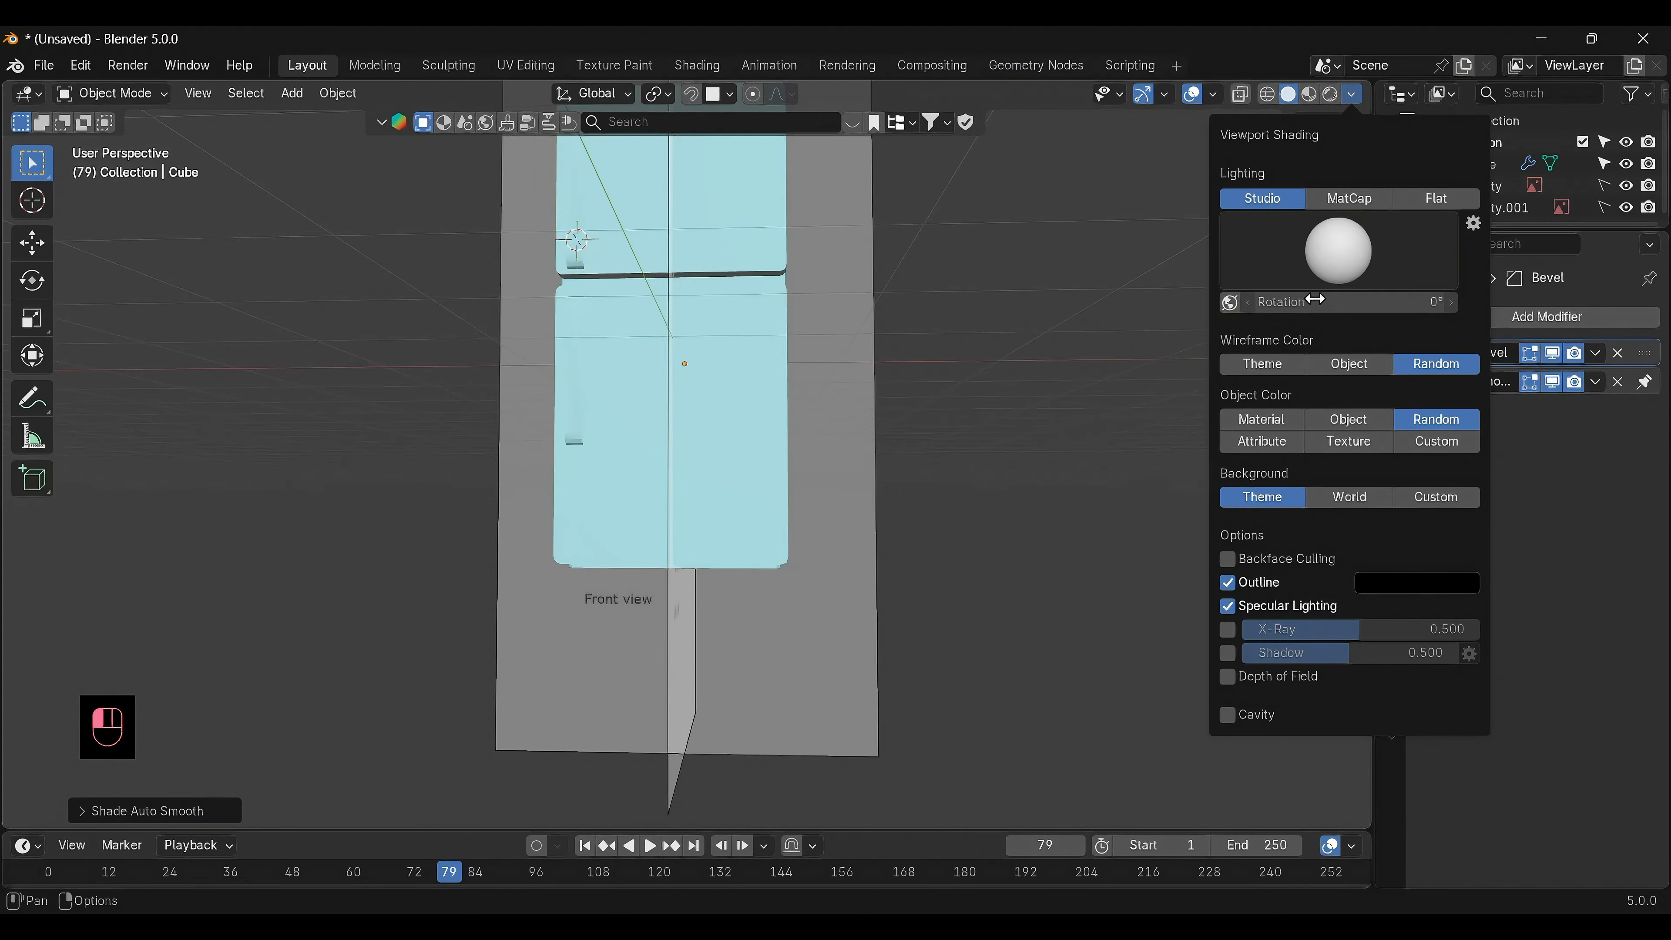
left_click(1326, 270)
left_click(1363, 322)
left_click(1381, 276)
left_click(1410, 321)
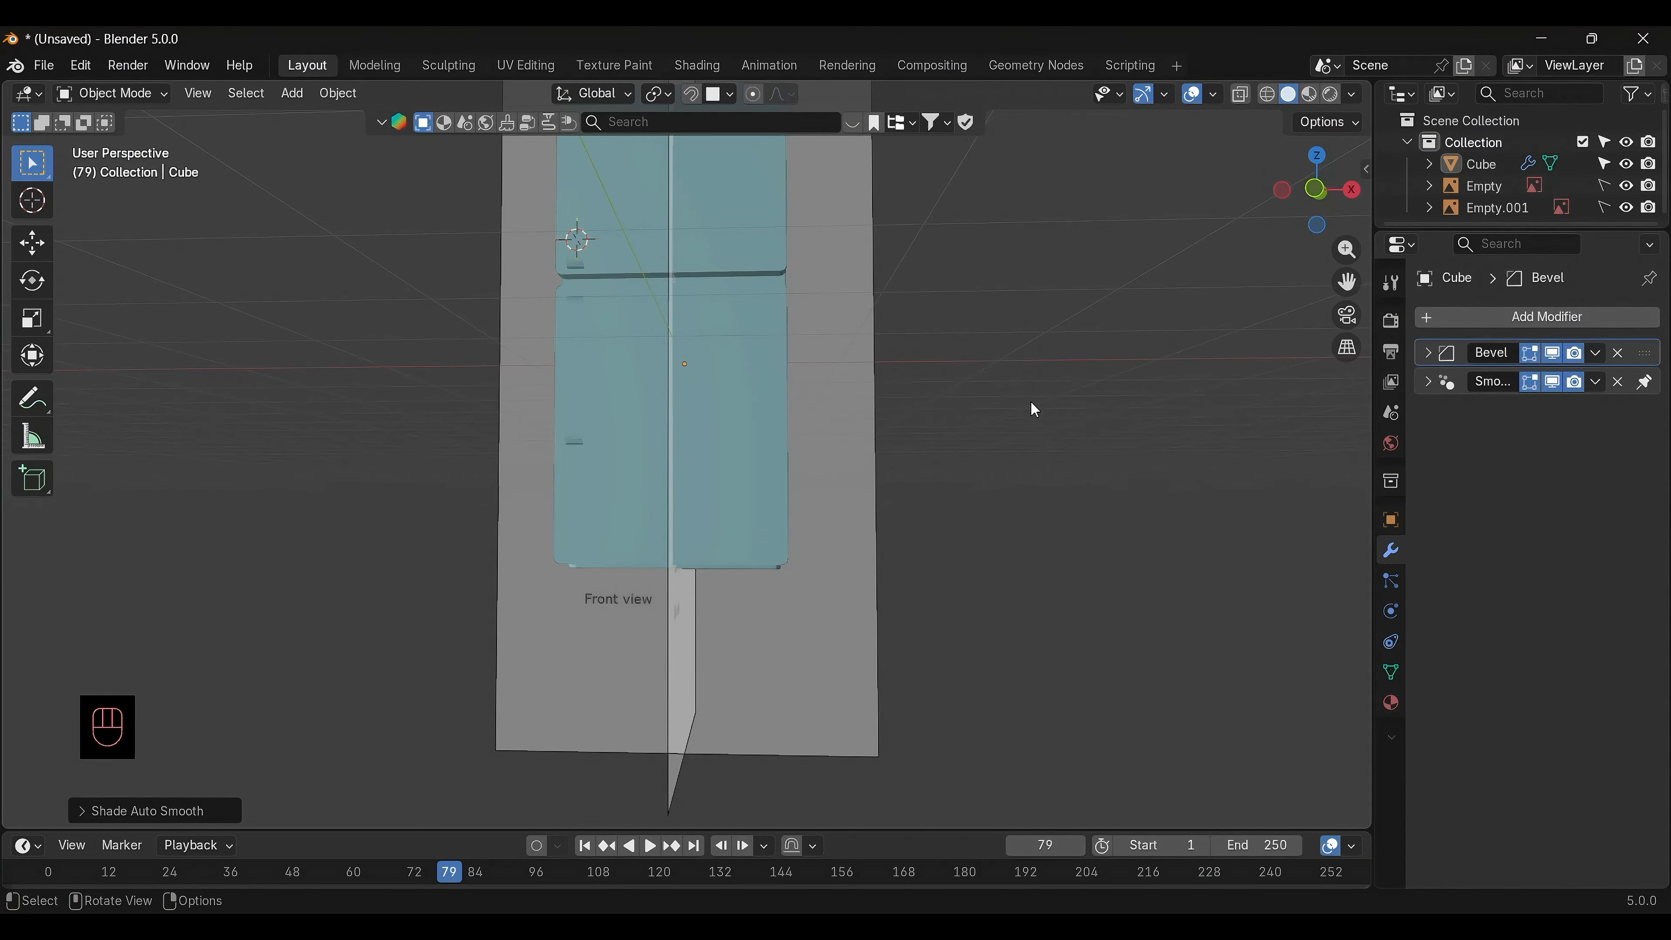
Hide both reference image empties and view the refrigerator on its own from both front corners
middle_click_drag(1030, 401, 1078, 369)
left_click(1626, 185)
left_click(1626, 208)
left_click_drag(1119, 474, 1086, 511, "alt")
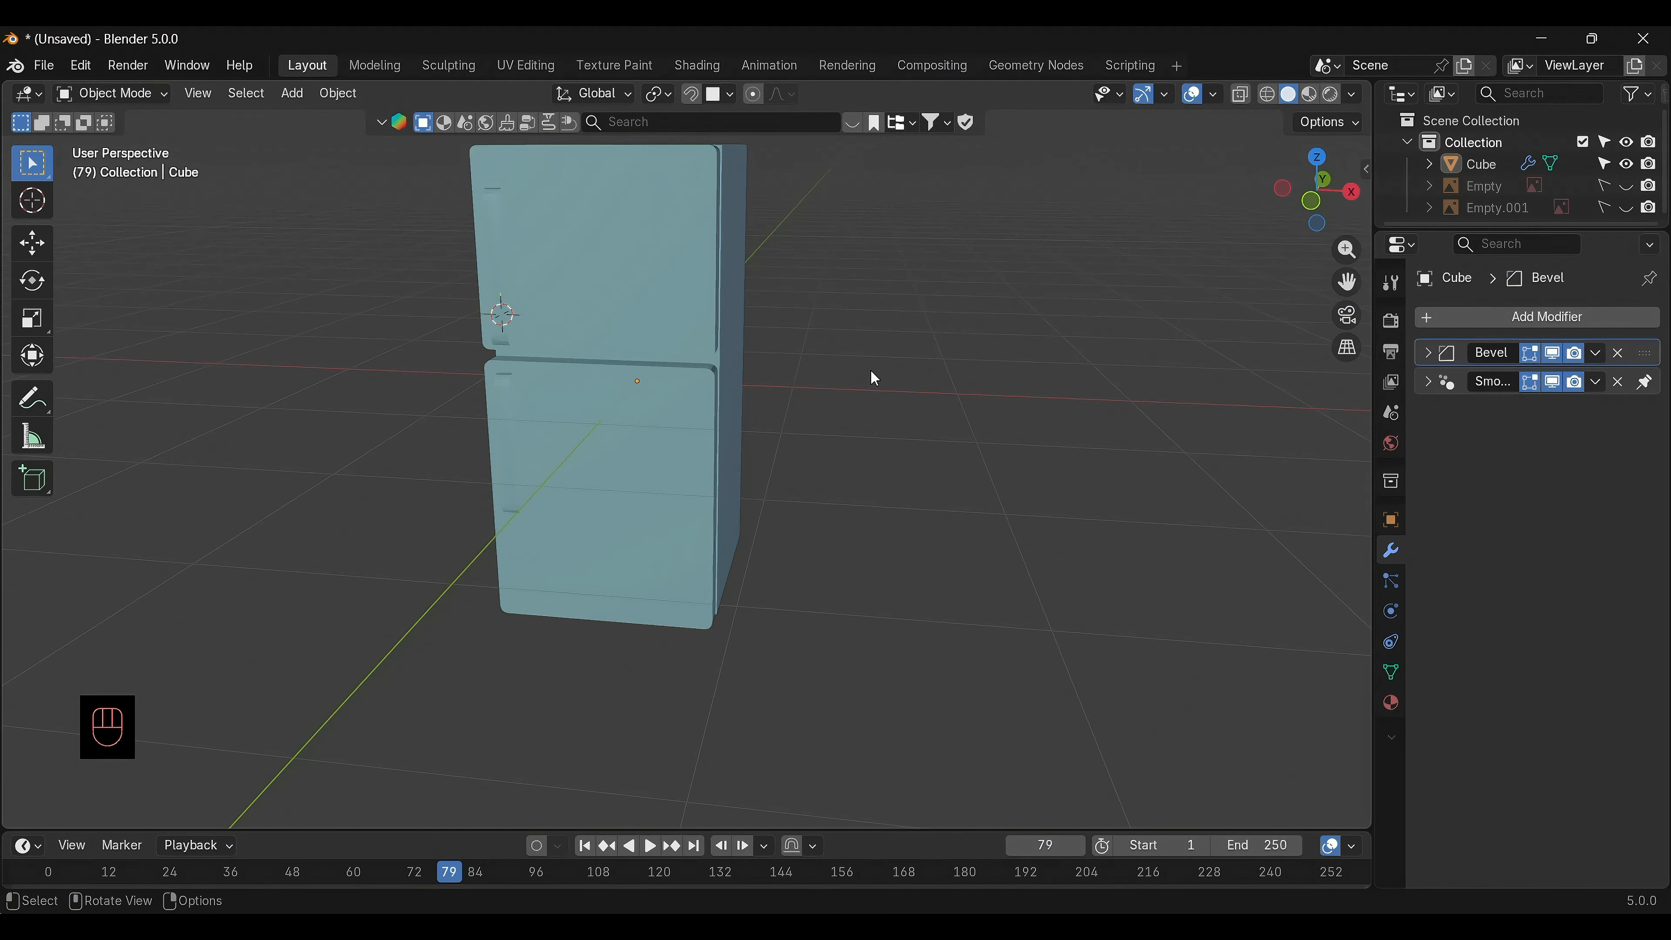
mouse_move(873, 377)
left_mouse_down("alt")
mouse_move(639, 354)
mouse_move(247, 251)
mouse_move(834, 347)
mouse_move(926, 293)
left_mouse_up("alt")
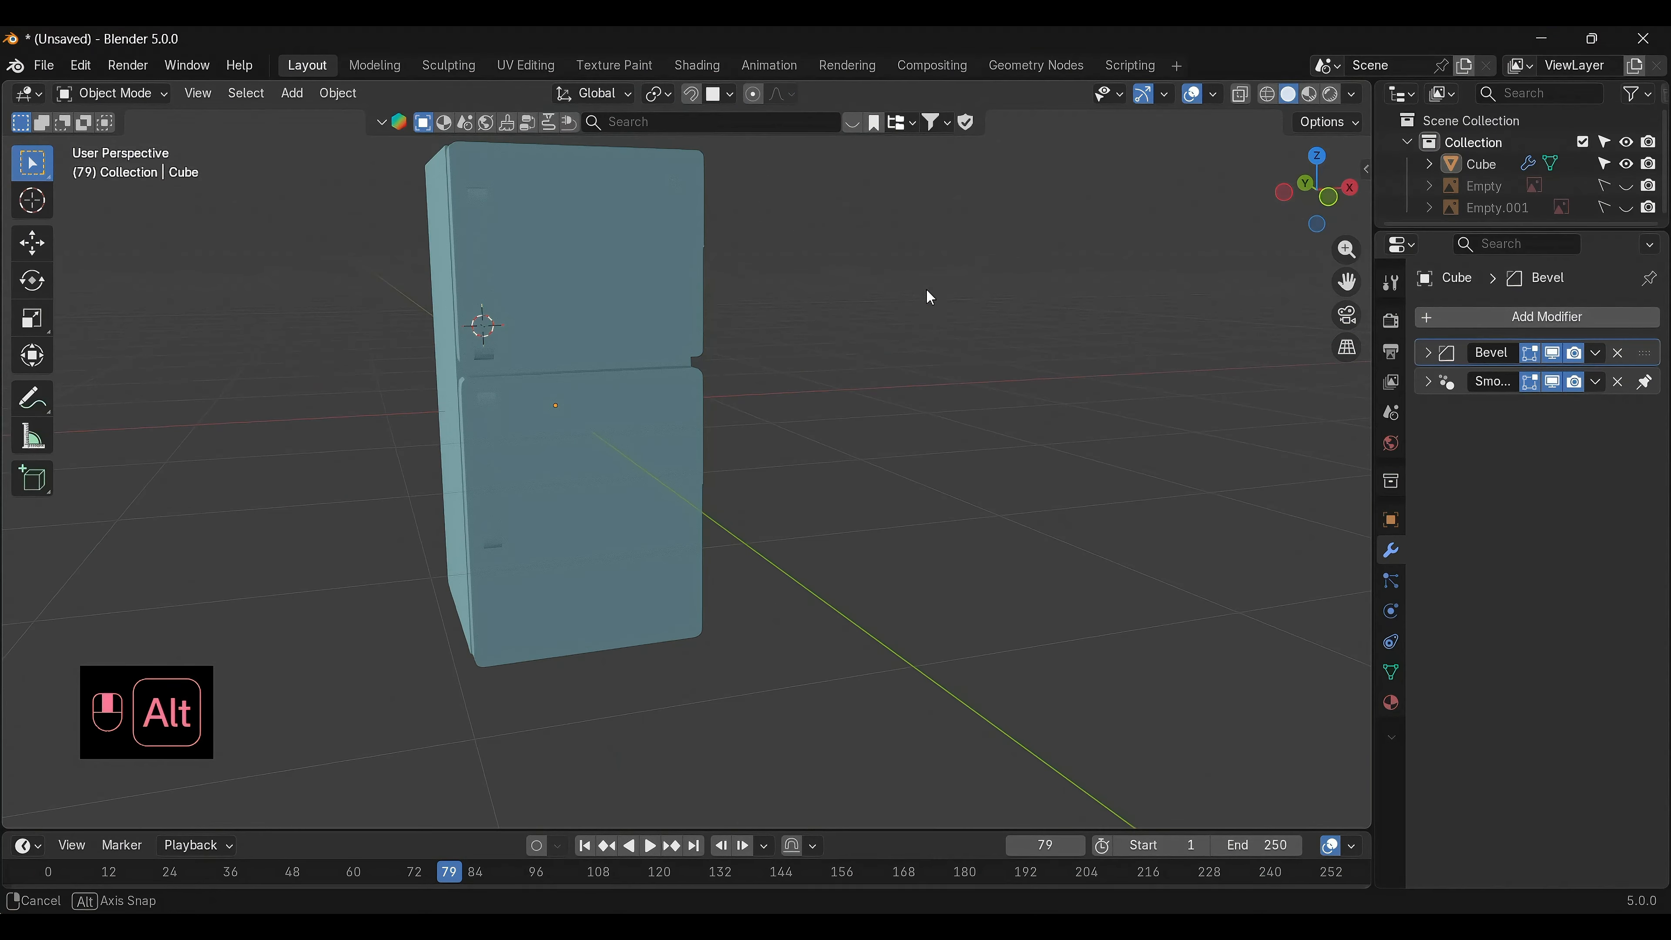